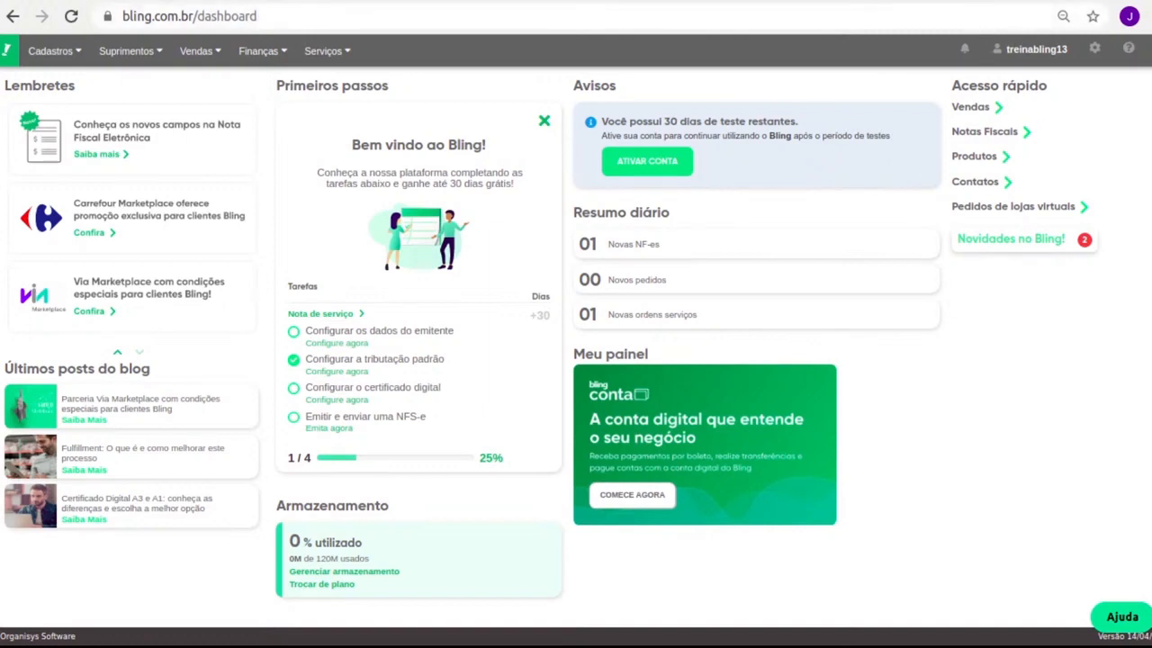
Search the help manuals for 'lista prefeitura' and open the Lista de Prefeituras article.
click(1124, 48)
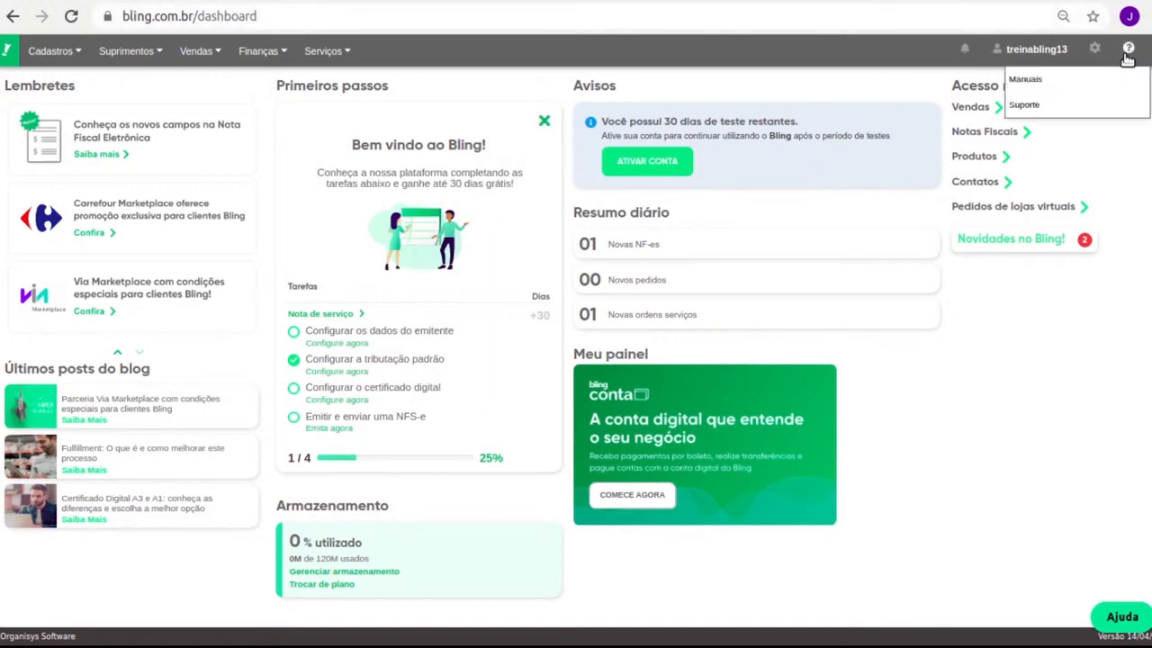
click(1054, 79)
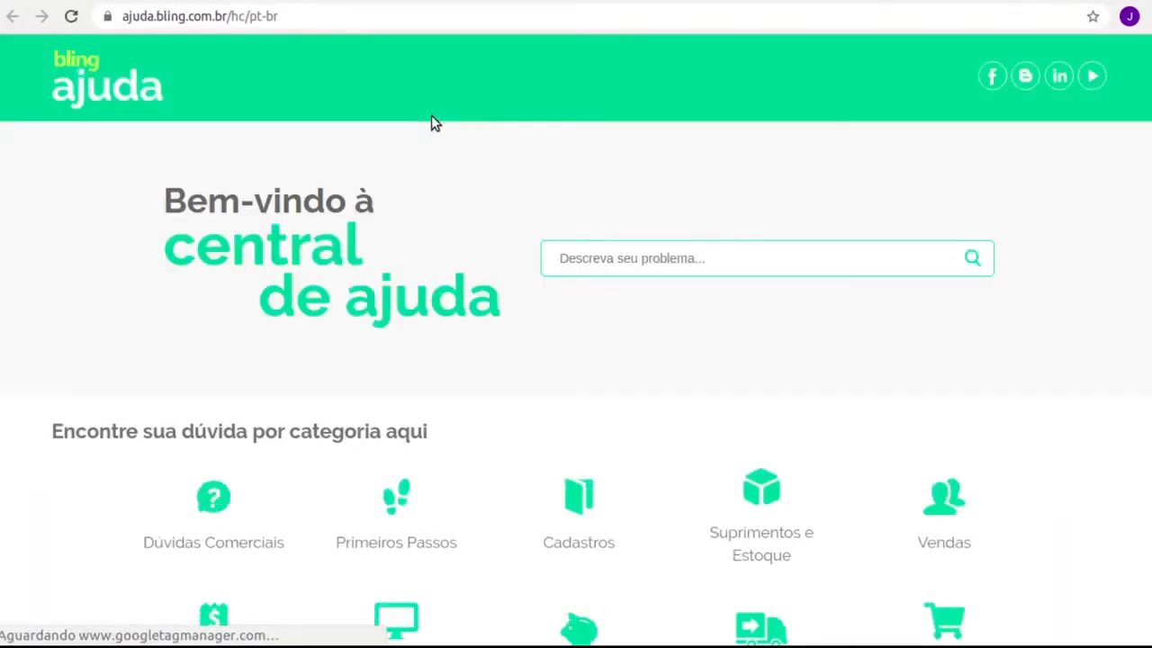
text(lis)
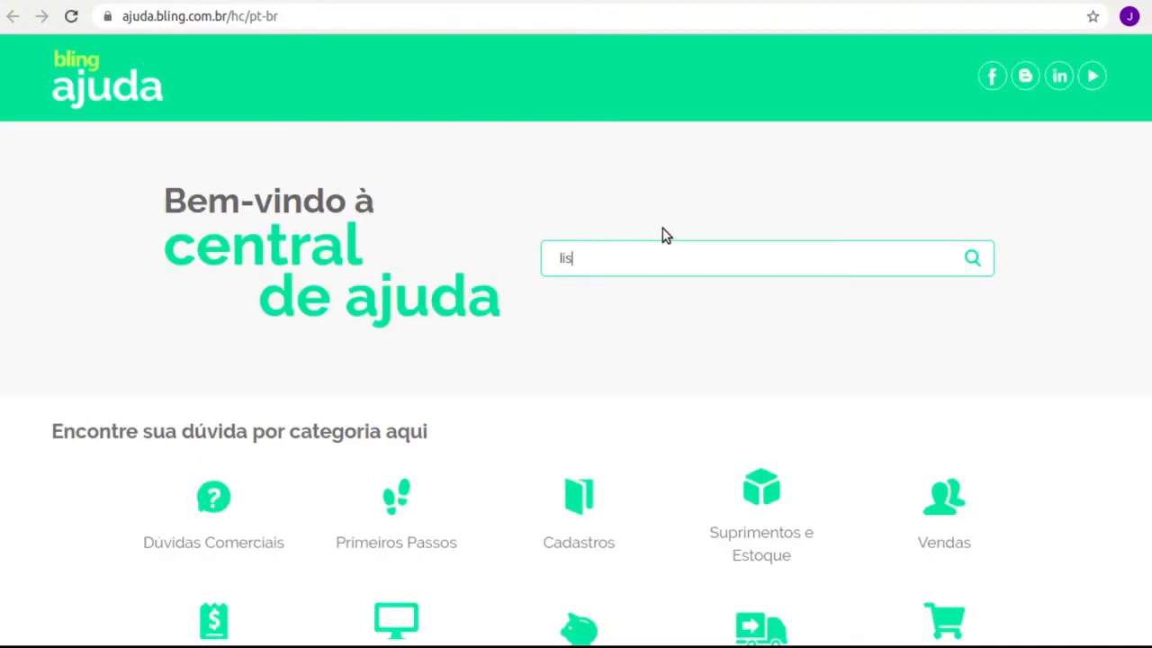
text(ta prefeituras)
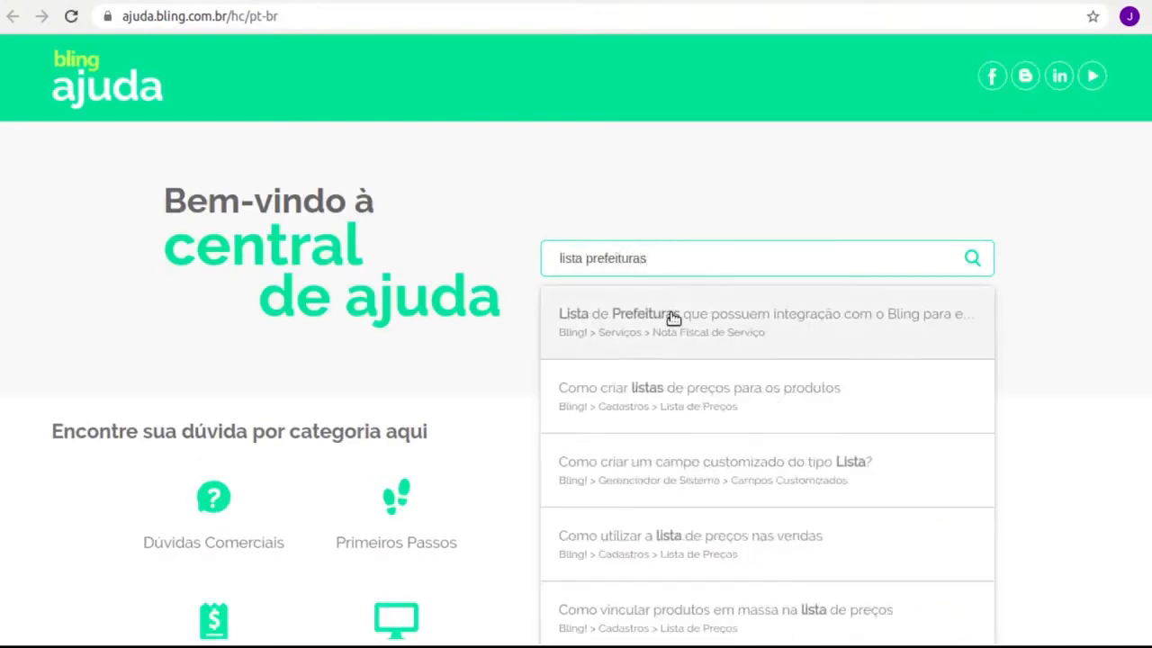
click(671, 316)
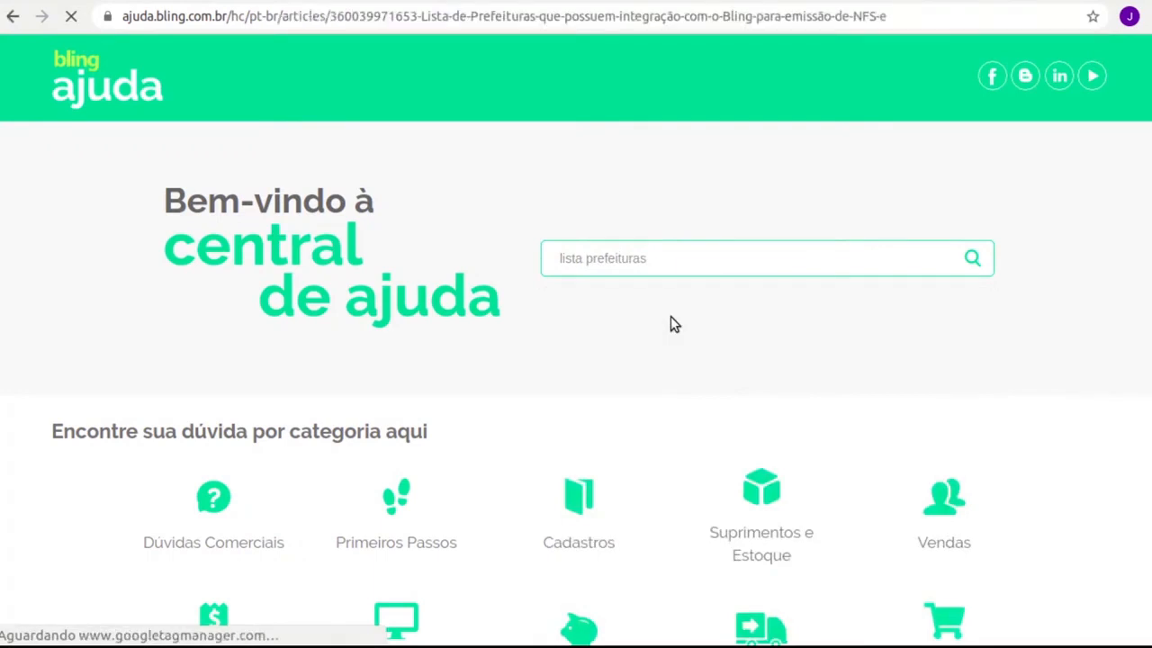
Highlight the Web Services, XML do RPS and arquivo TXT integration links in the article.
scroll(527, 329, down, 3)
scroll(528, 315, down, 10)
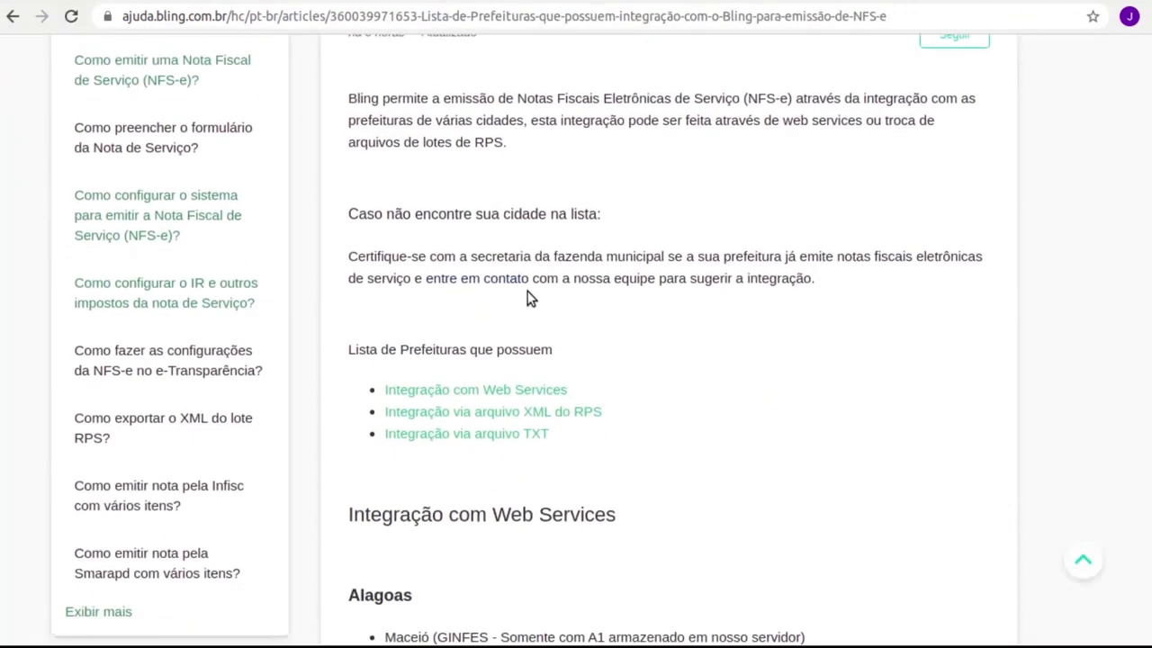
scroll(543, 300, down, 8)
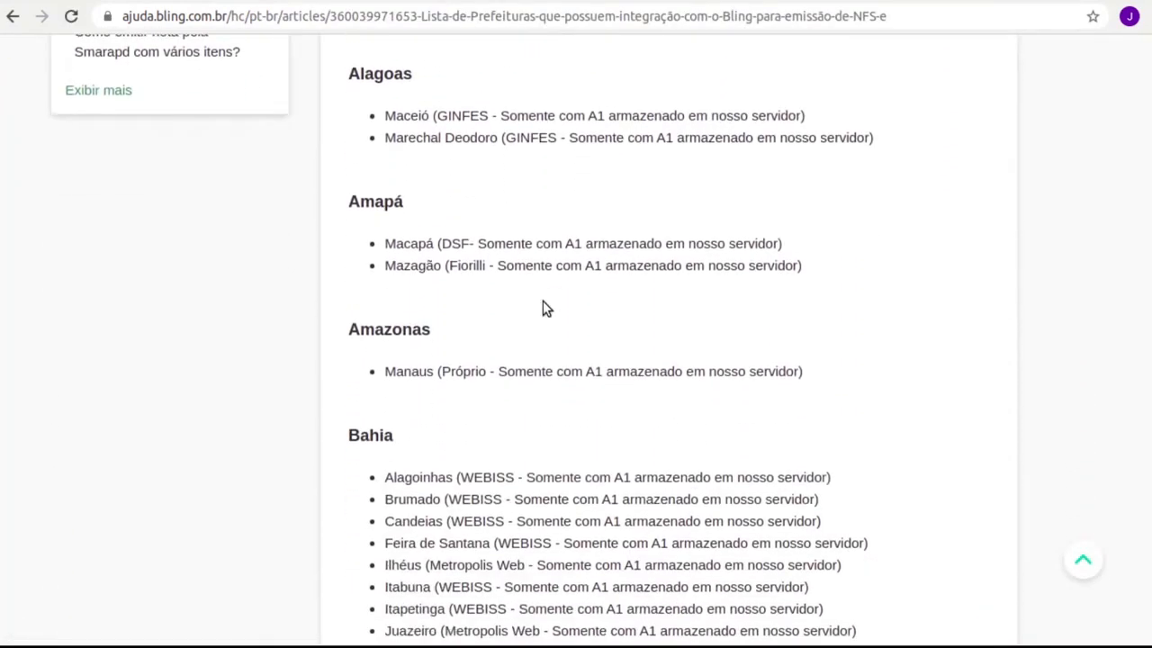
scroll(542, 303, up, 12)
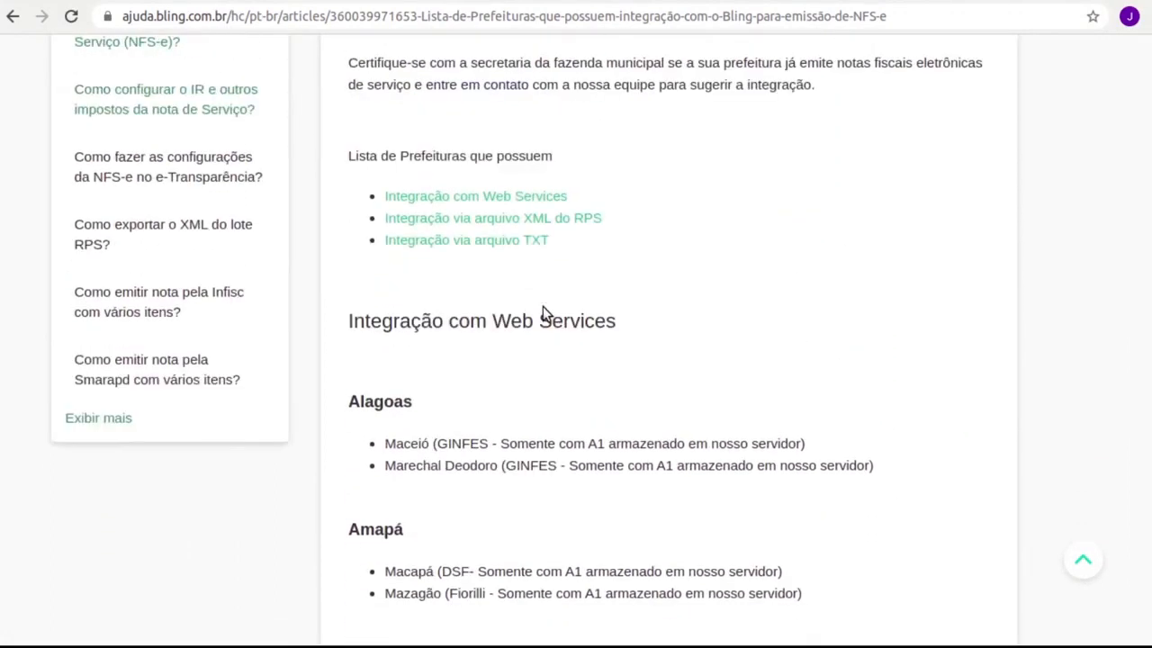
drag(582, 196, 378, 201)
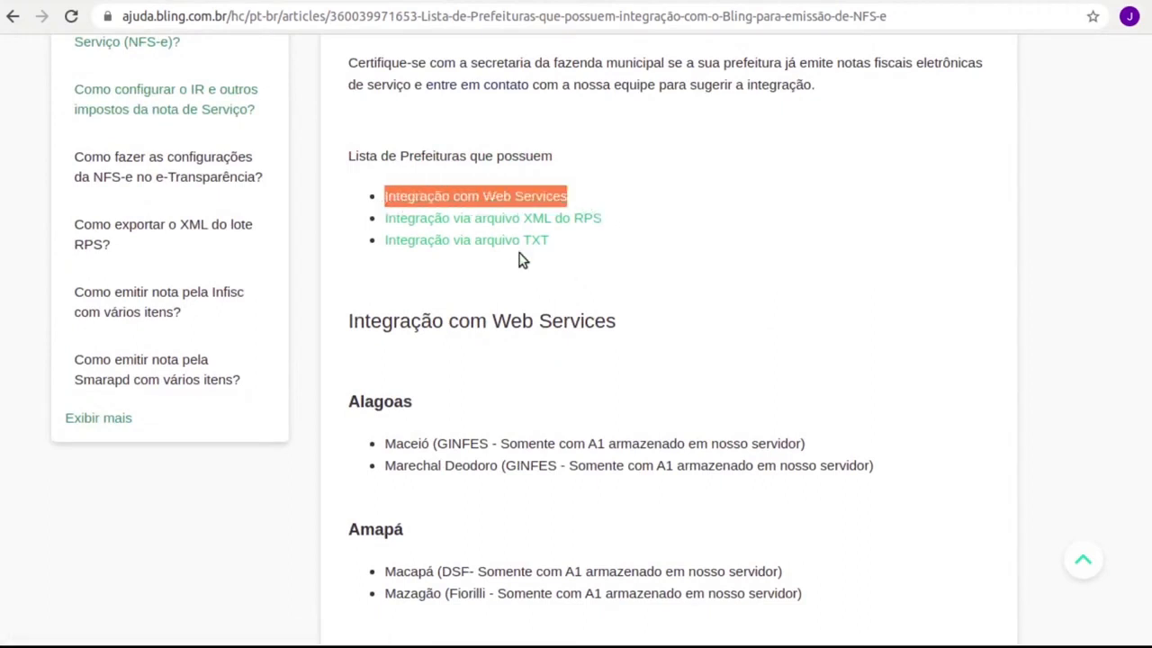
click(628, 225)
drag(628, 225, 472, 228)
drag(586, 250, 397, 239)
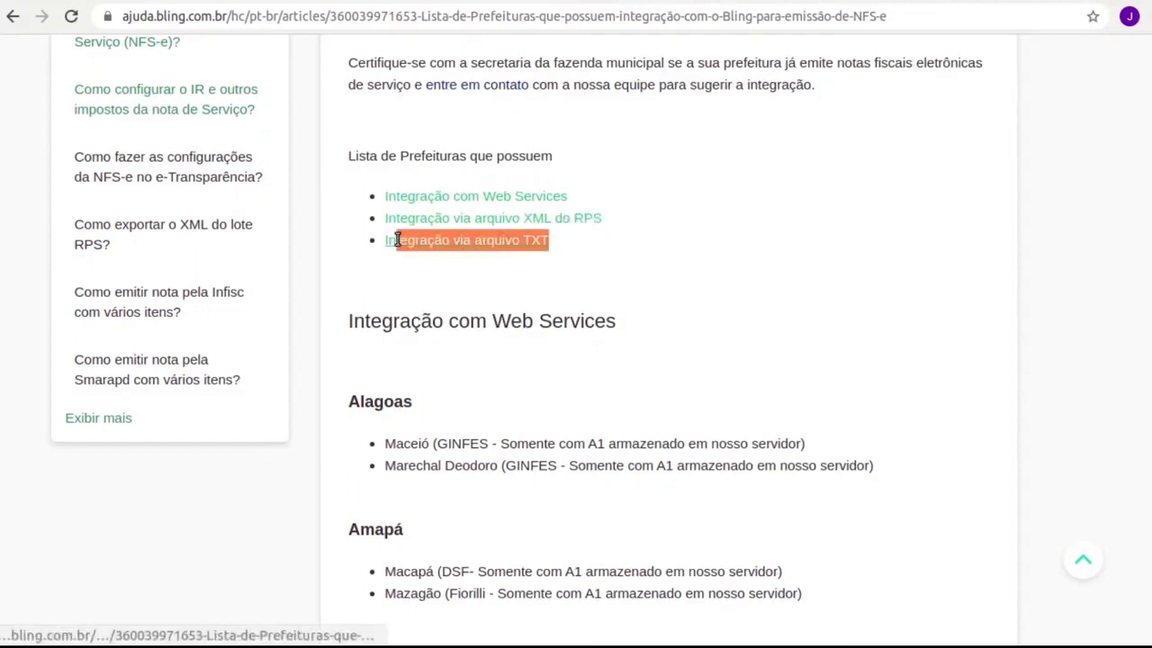
click(475, 351)
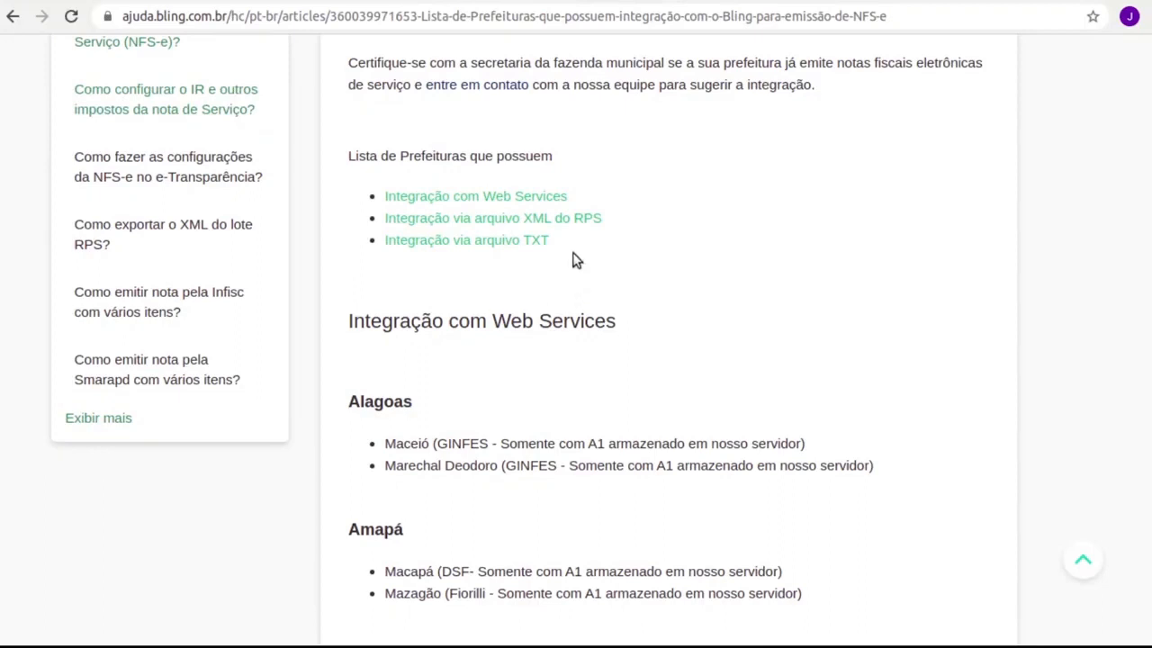
drag(574, 200, 371, 197)
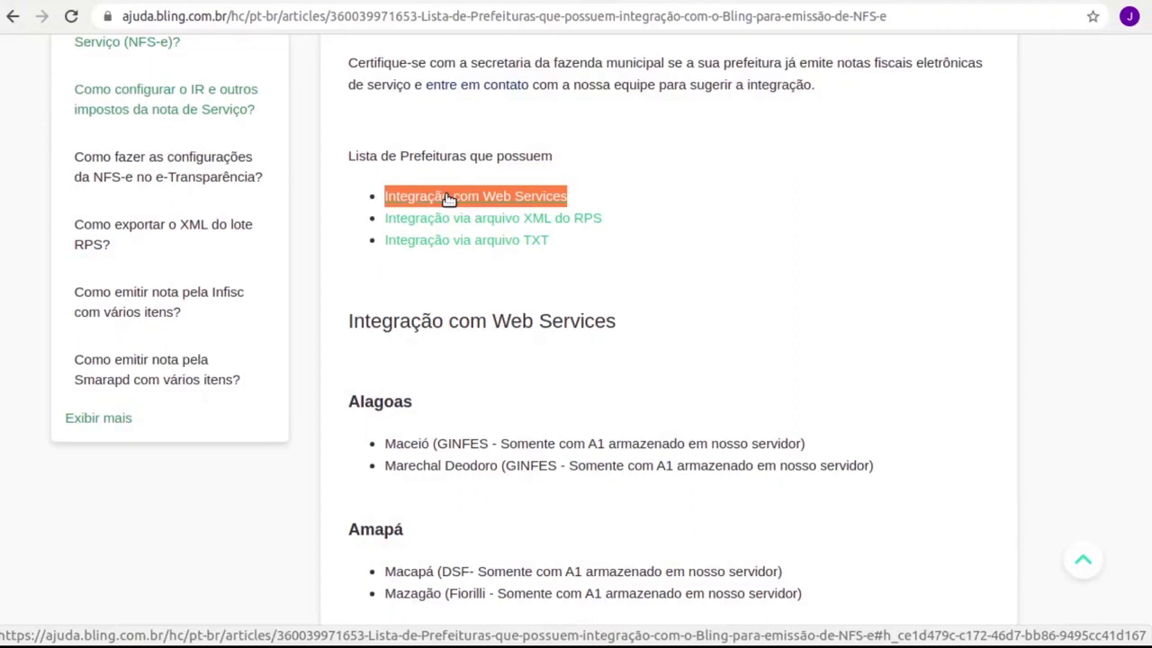
drag(620, 221, 373, 219)
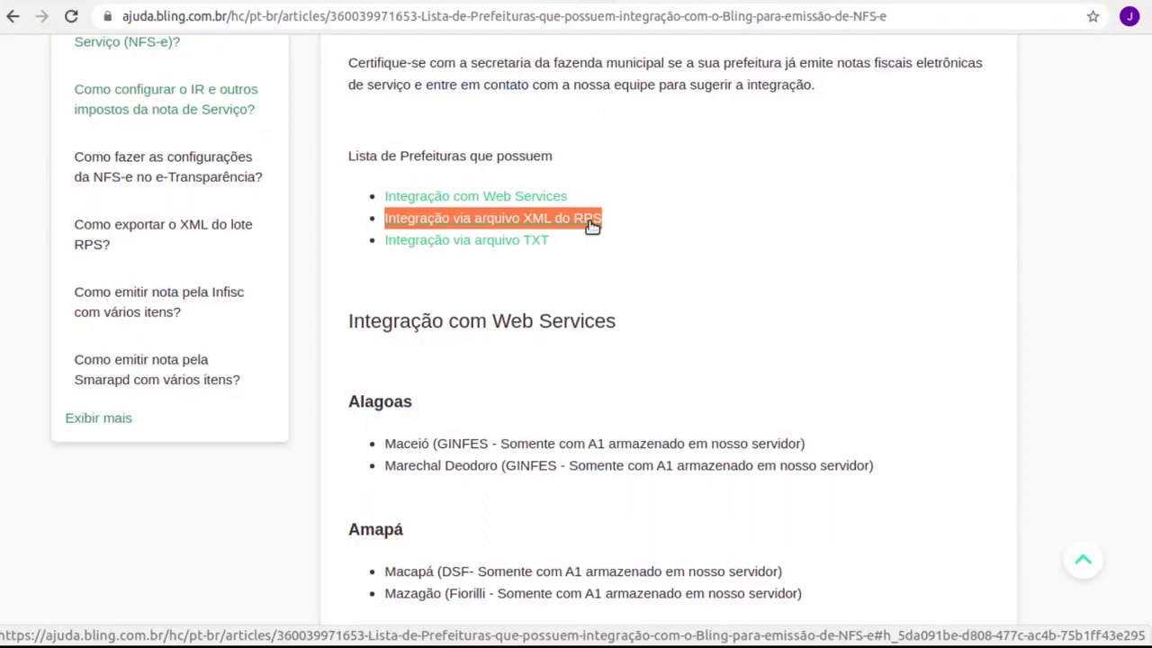
drag(615, 243, 382, 248)
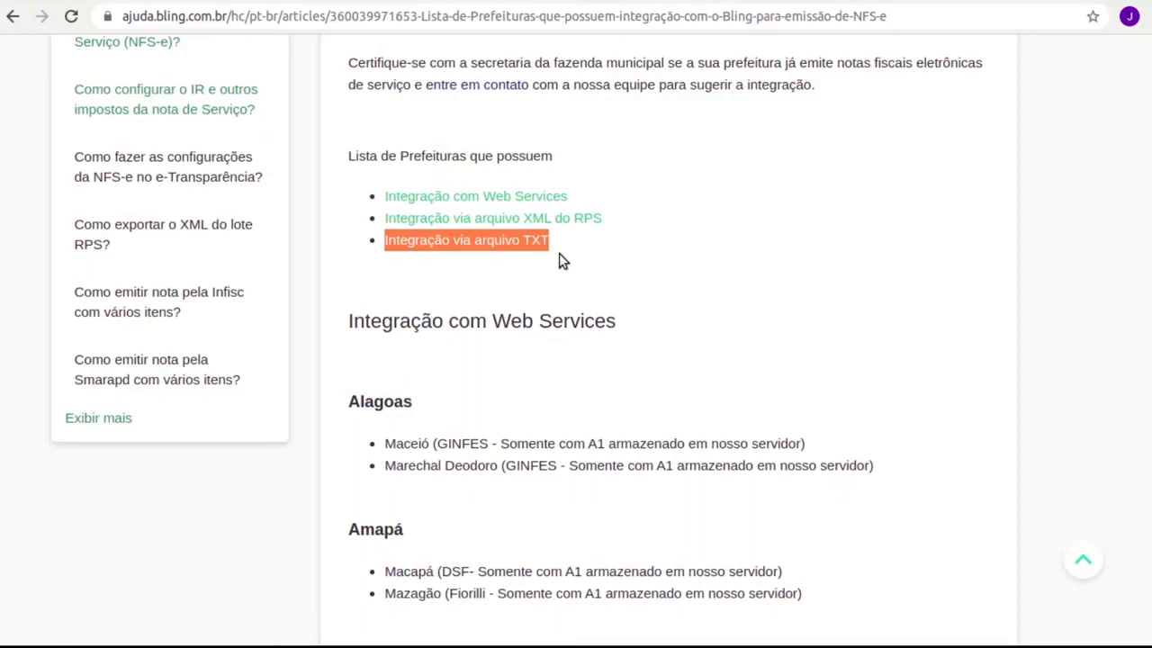
Scroll through the state-by-state city lists, then go back to the Bling dashboard tab.
scroll(565, 297, down, 10)
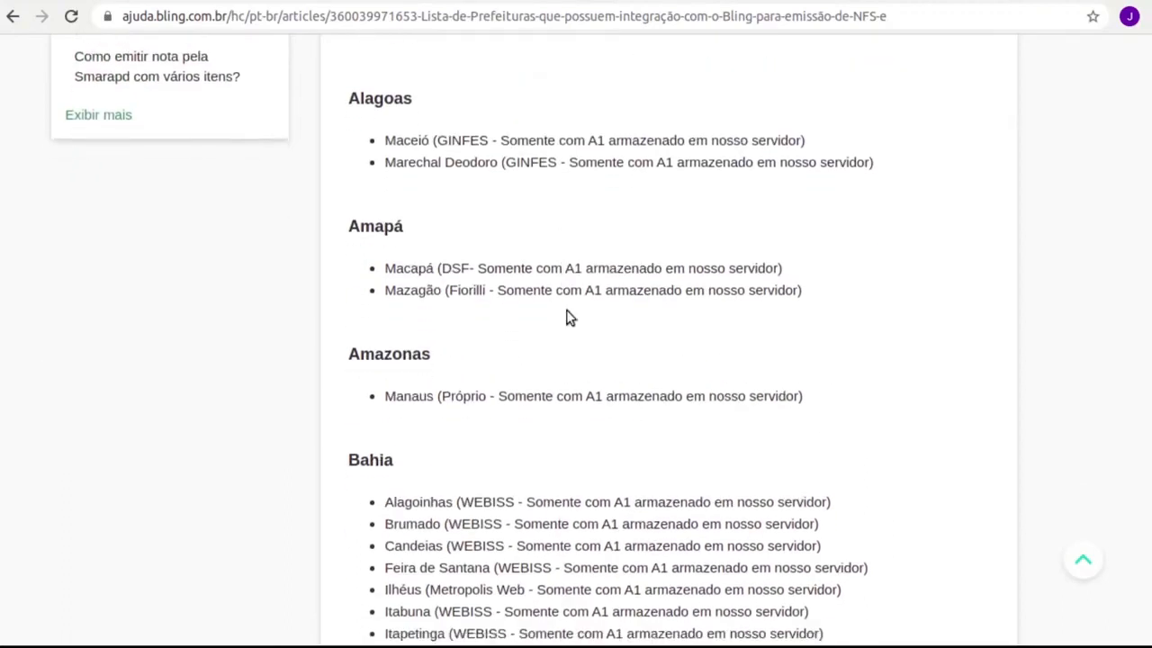
scroll(576, 342, down, 3)
scroll(594, 342, up, 8)
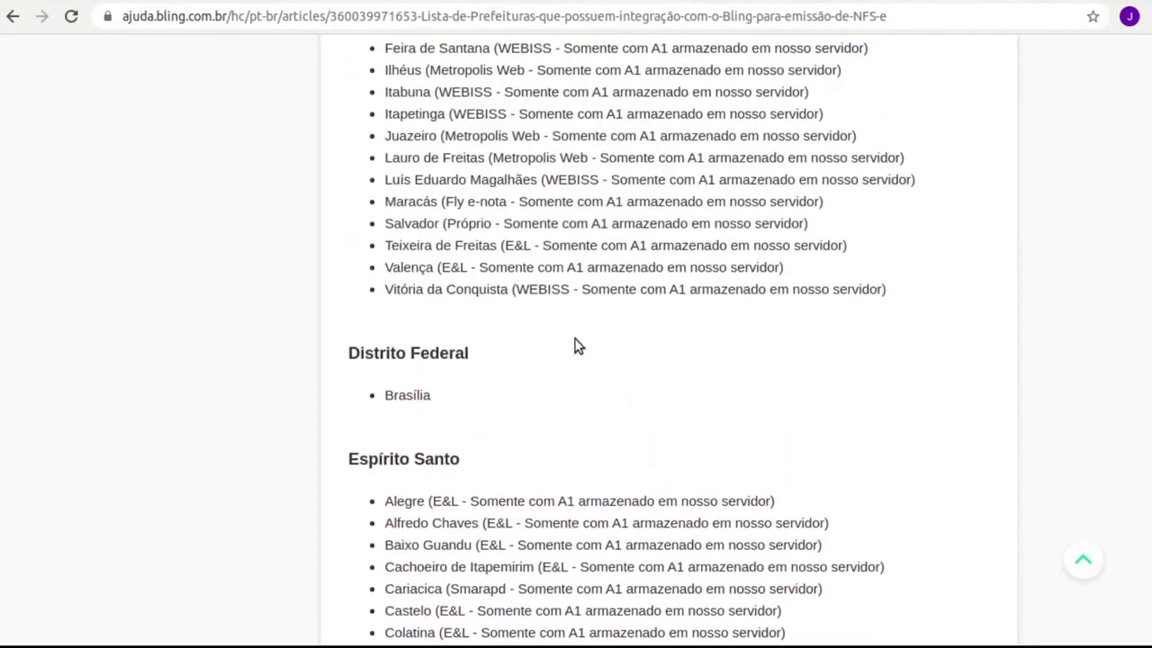
scroll(606, 353, down, 9)
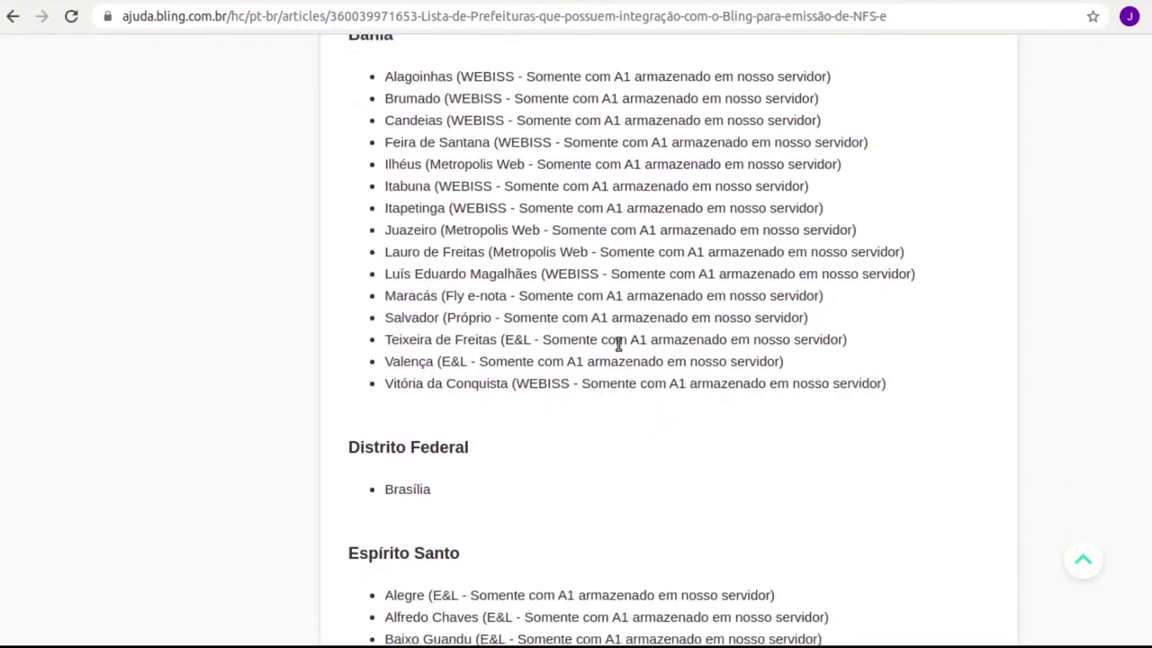
scroll(617, 345, down, 1)
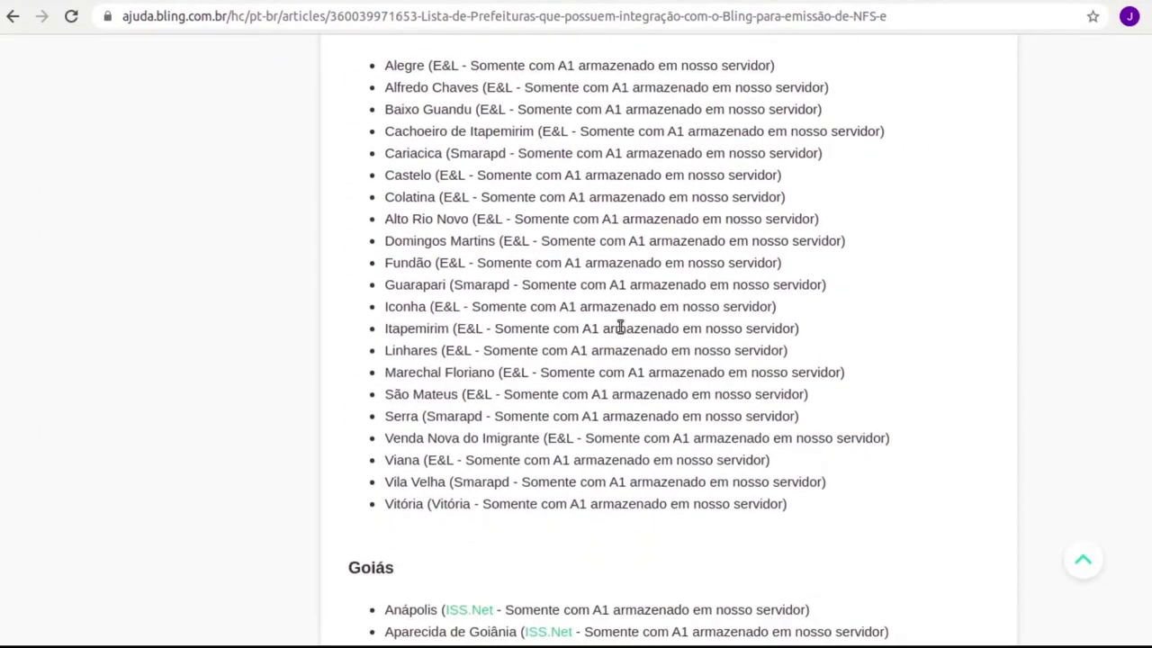
scroll(620, 327, down, 2)
scroll(568, 334, down, 10)
scroll(534, 393, down, 9)
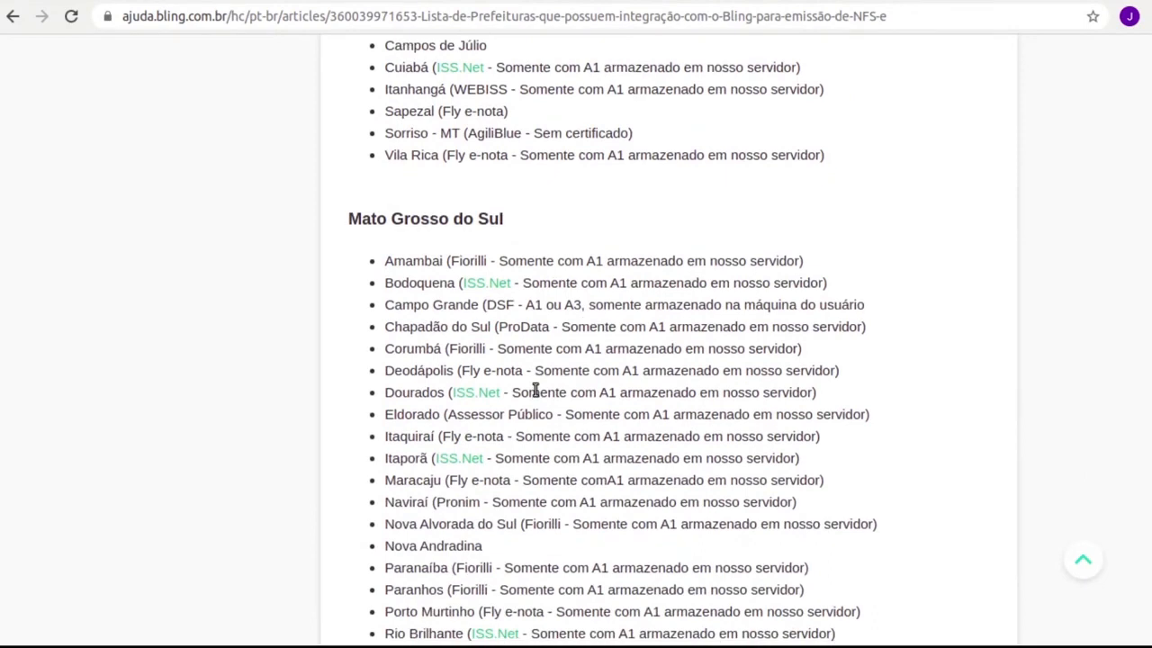
scroll(535, 388, up, 1)
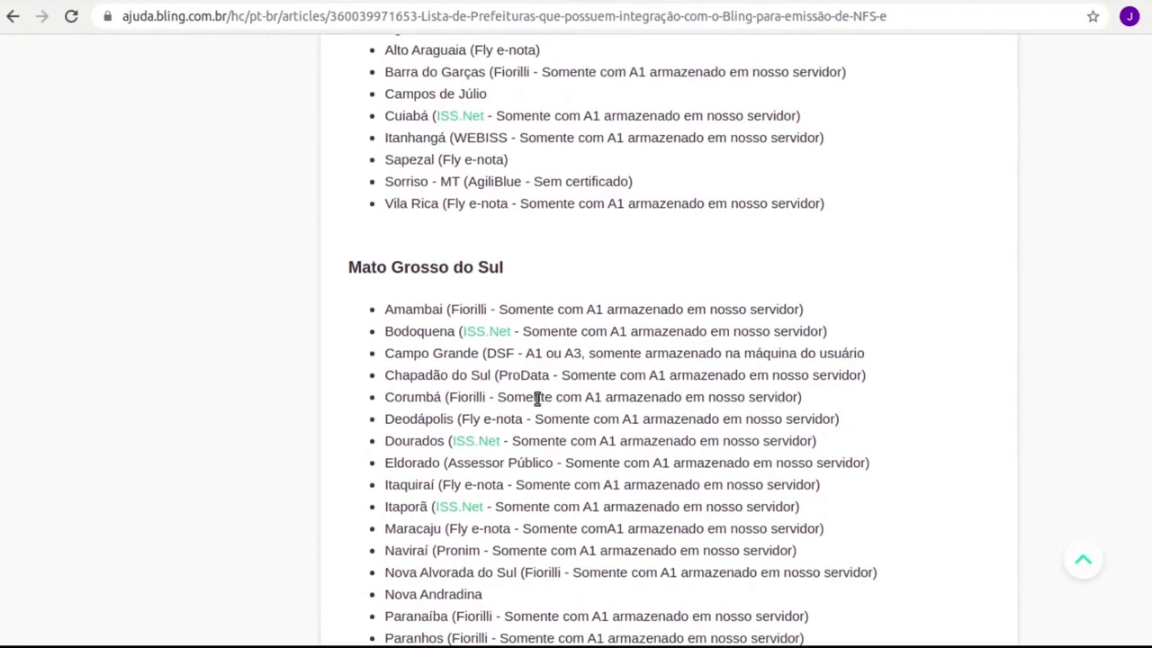
scroll(530, 402, up, 1)
scroll(535, 412, down, 4)
scroll(535, 411, up, 16)
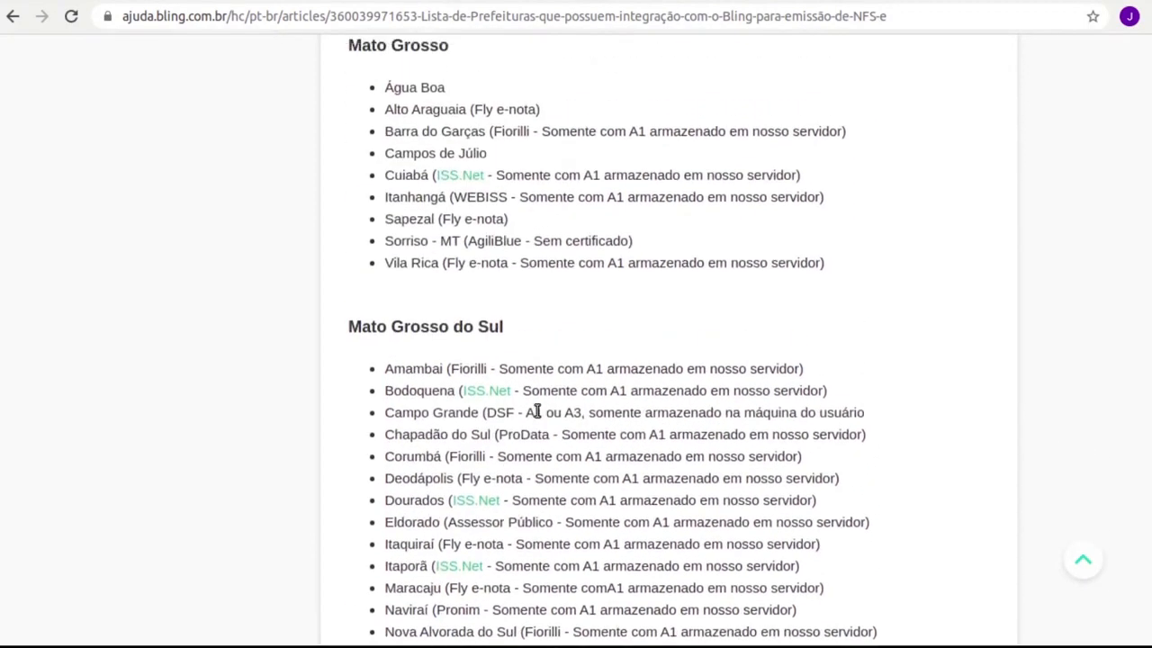
scroll(535, 412, up, 20)
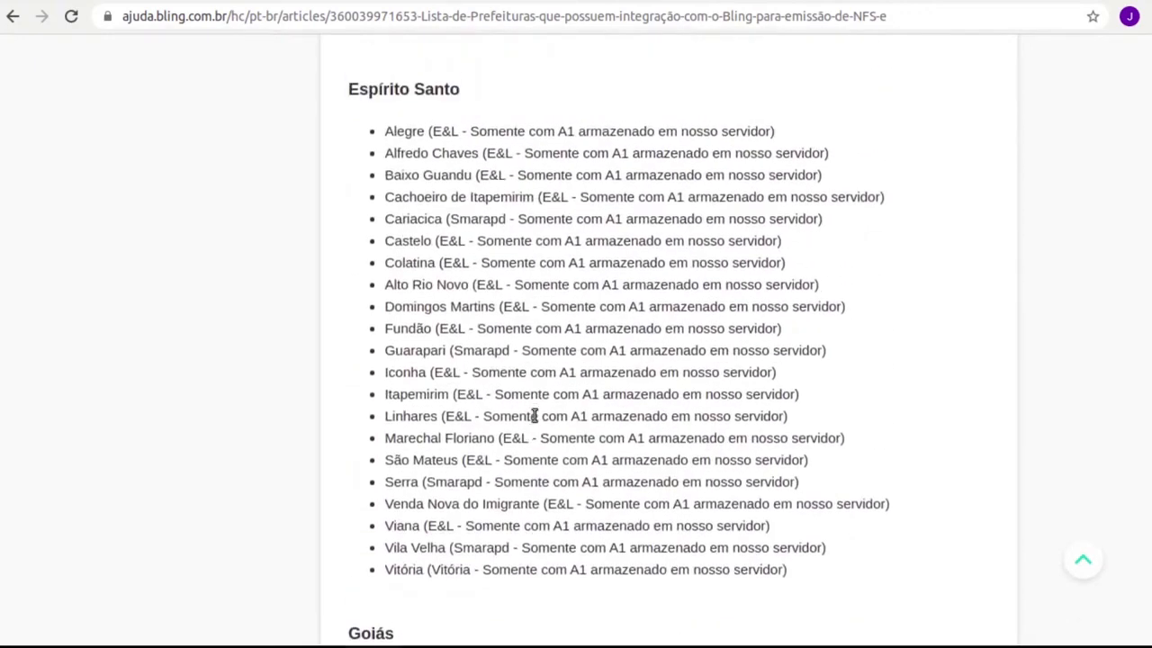
scroll(530, 438, up, 9)
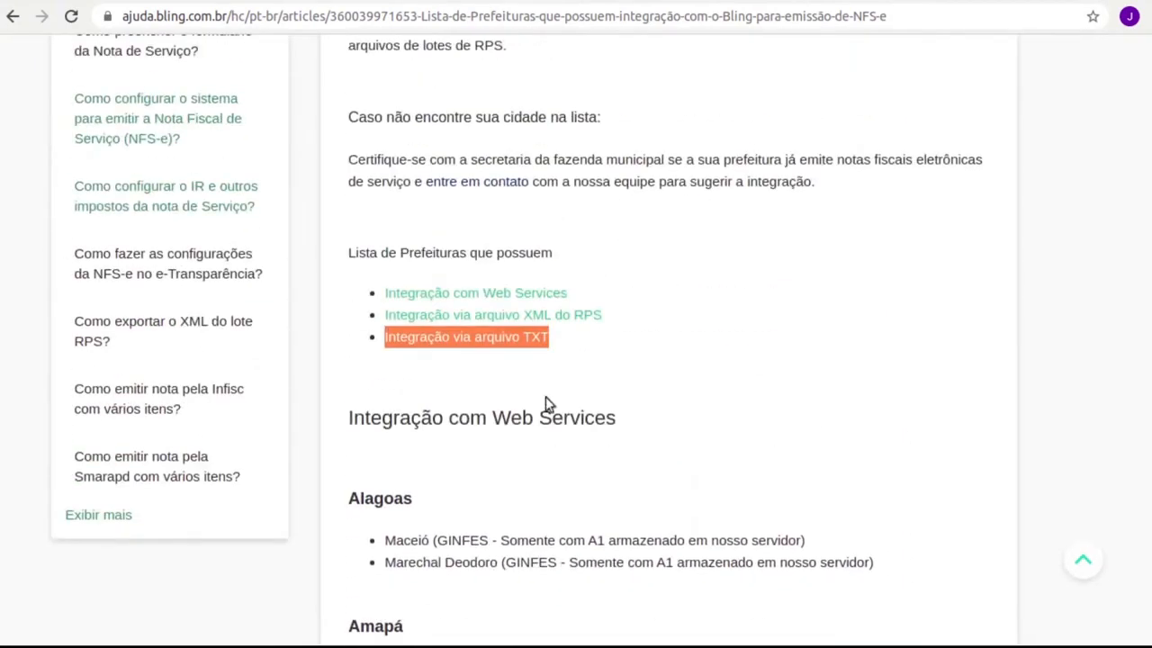
scroll(590, 359, down, 2)
scroll(590, 358, up, 3)
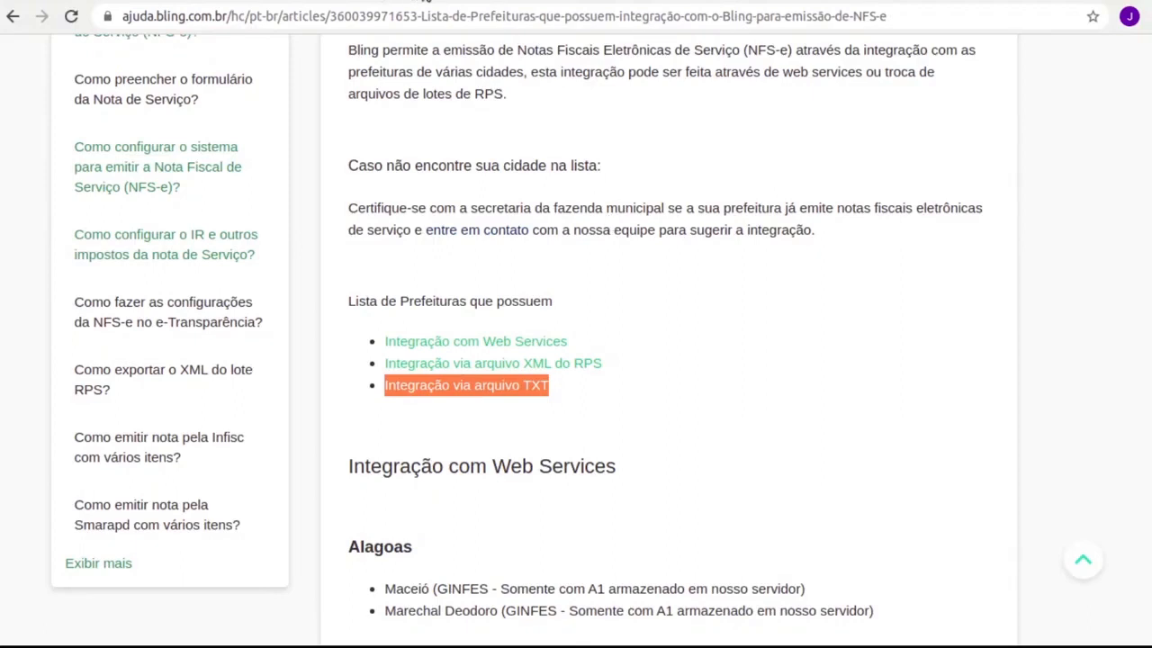
click(427, 2)
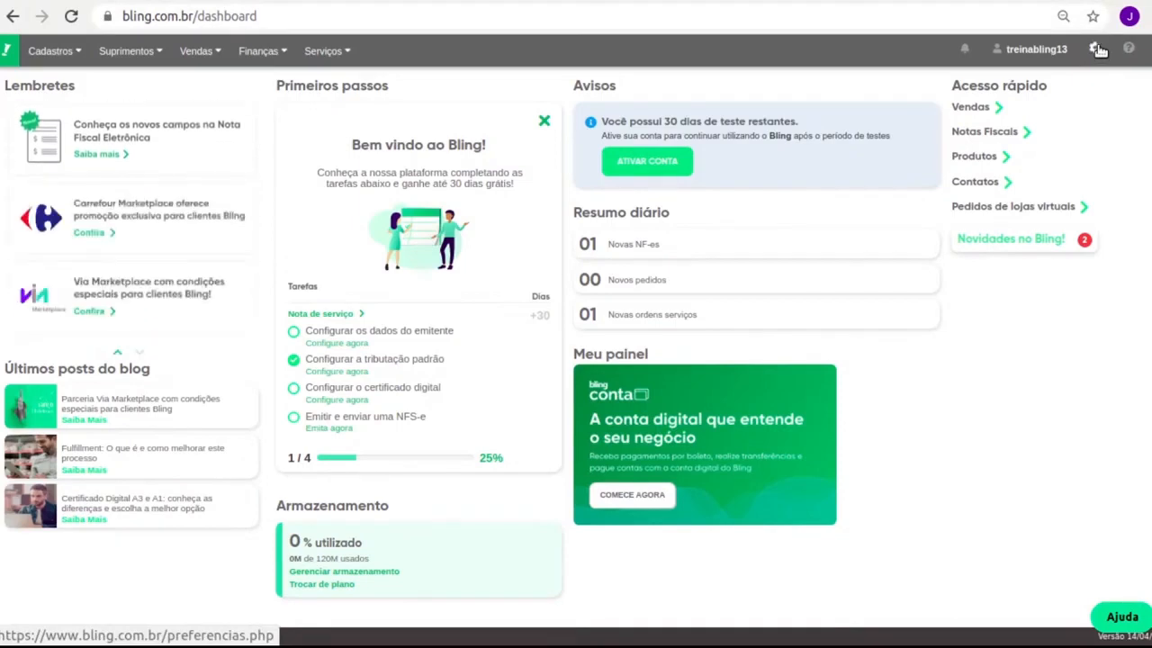
Open the Alterar dados da empresa form from Preferências > Empresa.
click(1096, 49)
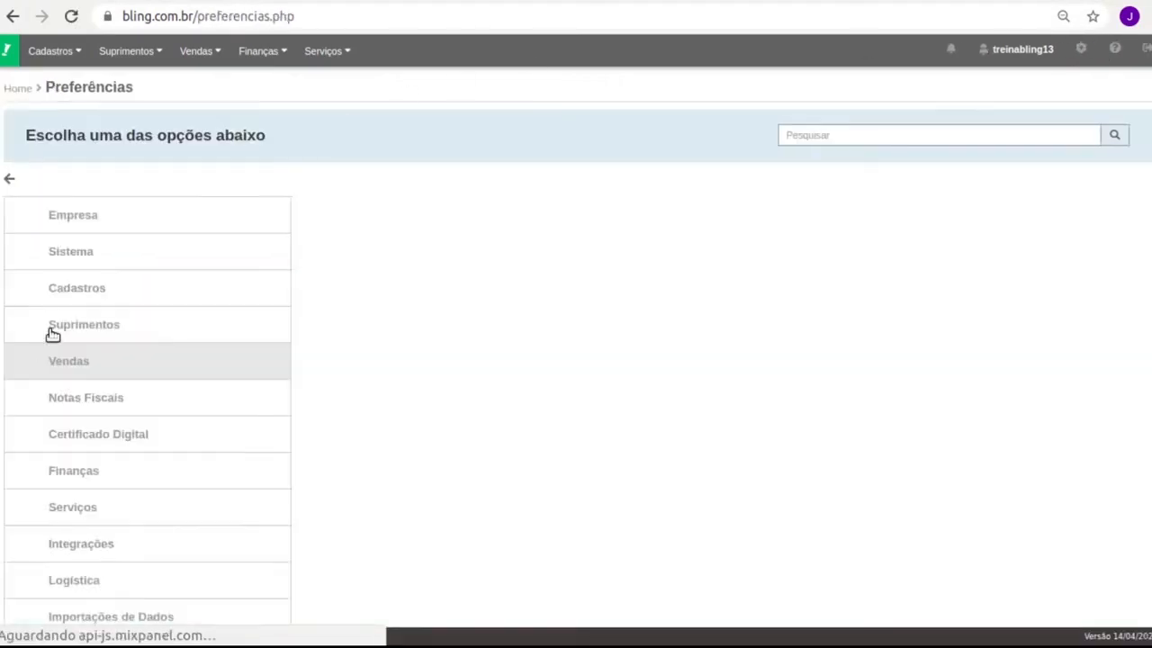
click(97, 216)
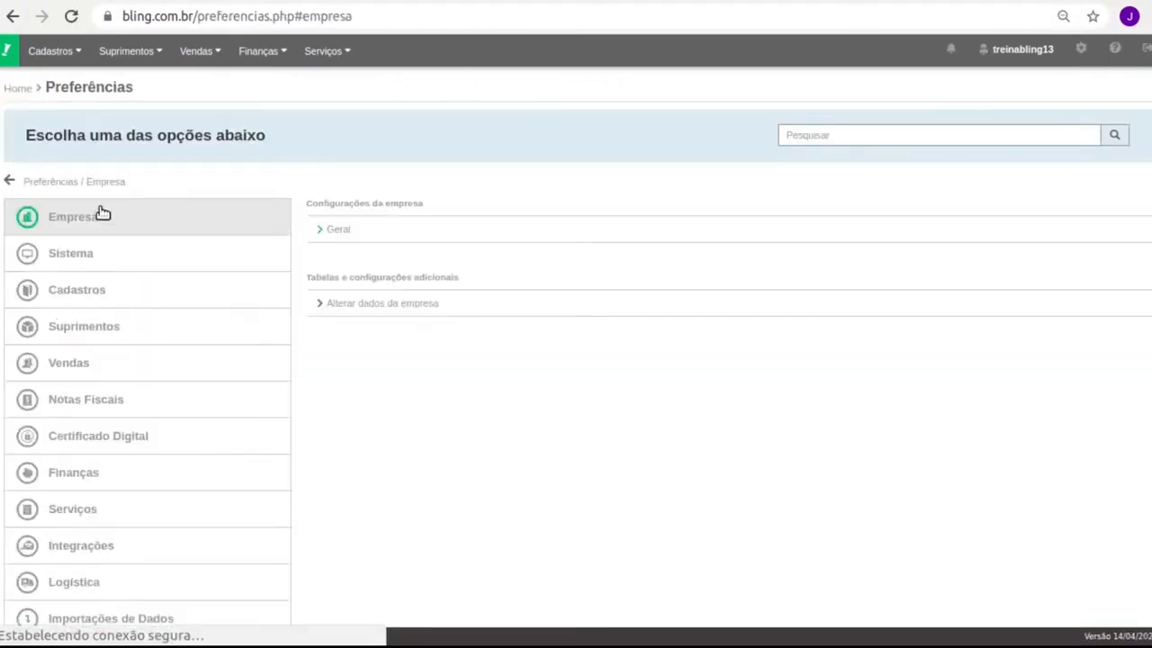
click(405, 308)
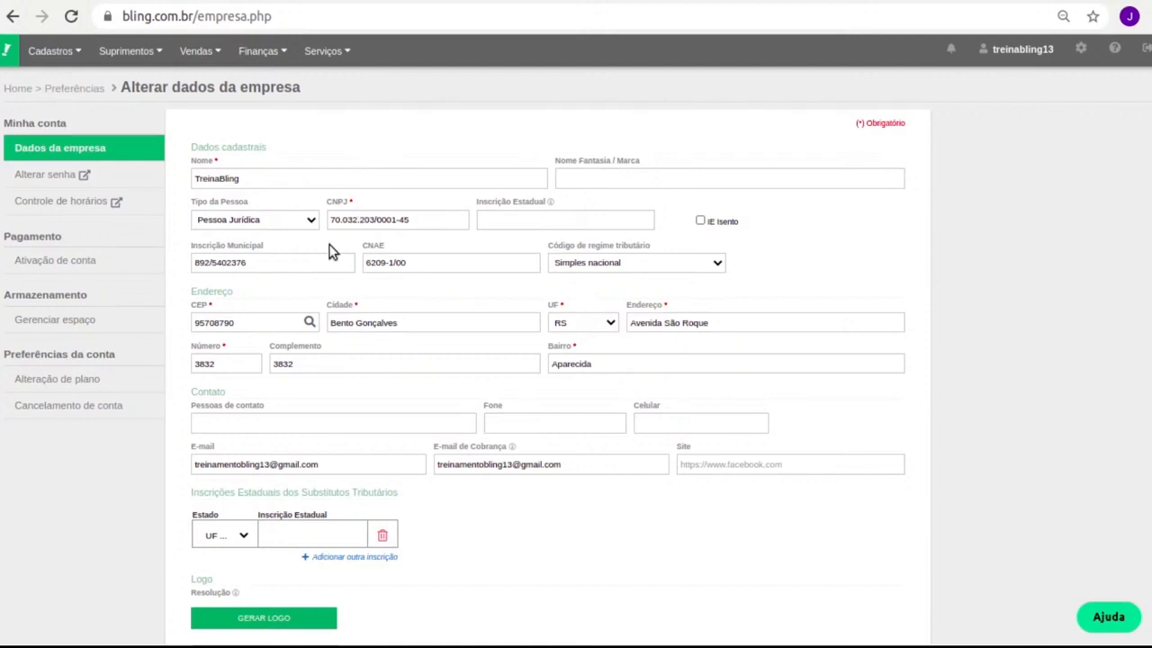
Check the Inscrição Municipal and CNAE fields, save the company data, and return to Preferências.
triple_click(279, 248)
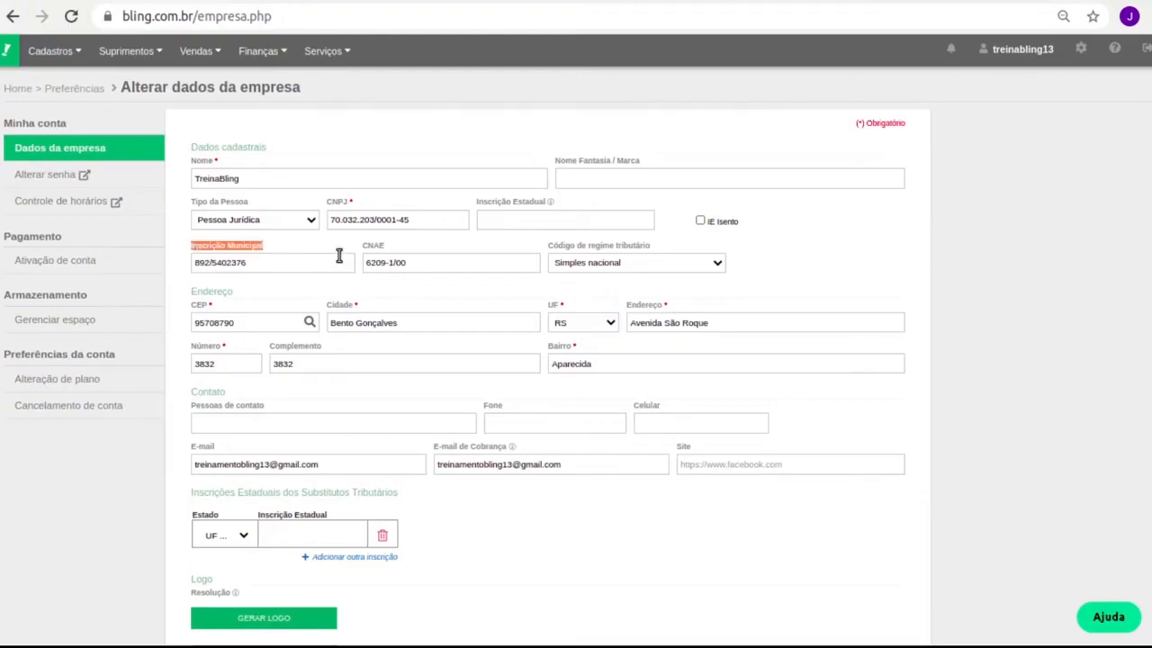
double_click(374, 245)
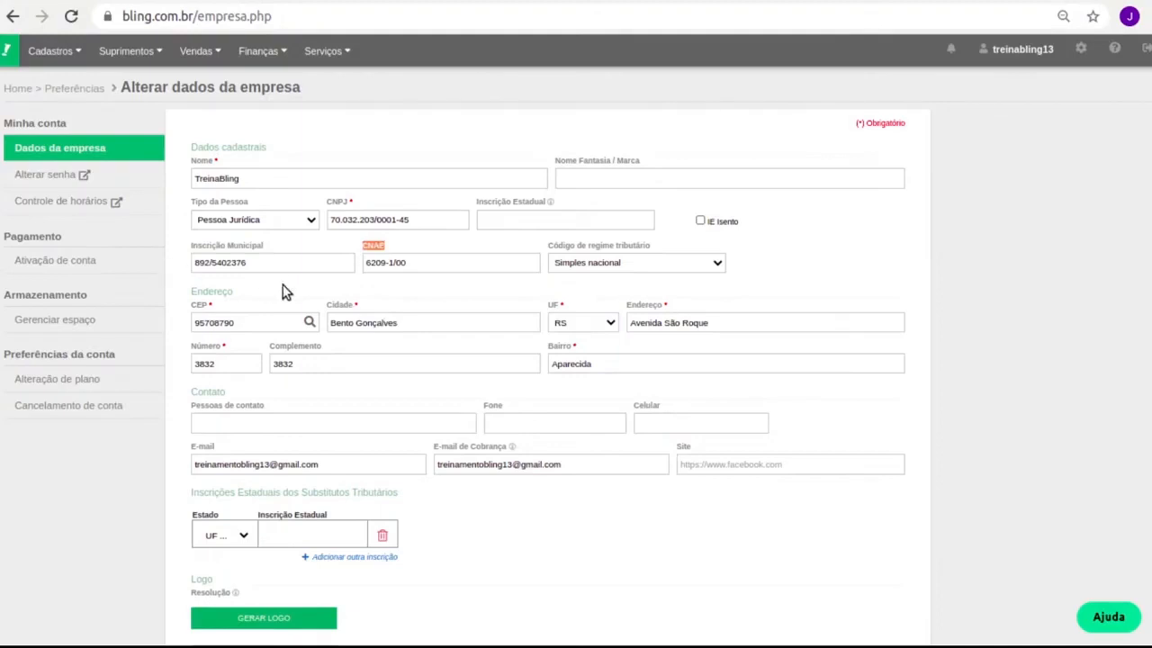
scroll(495, 310, down, 1)
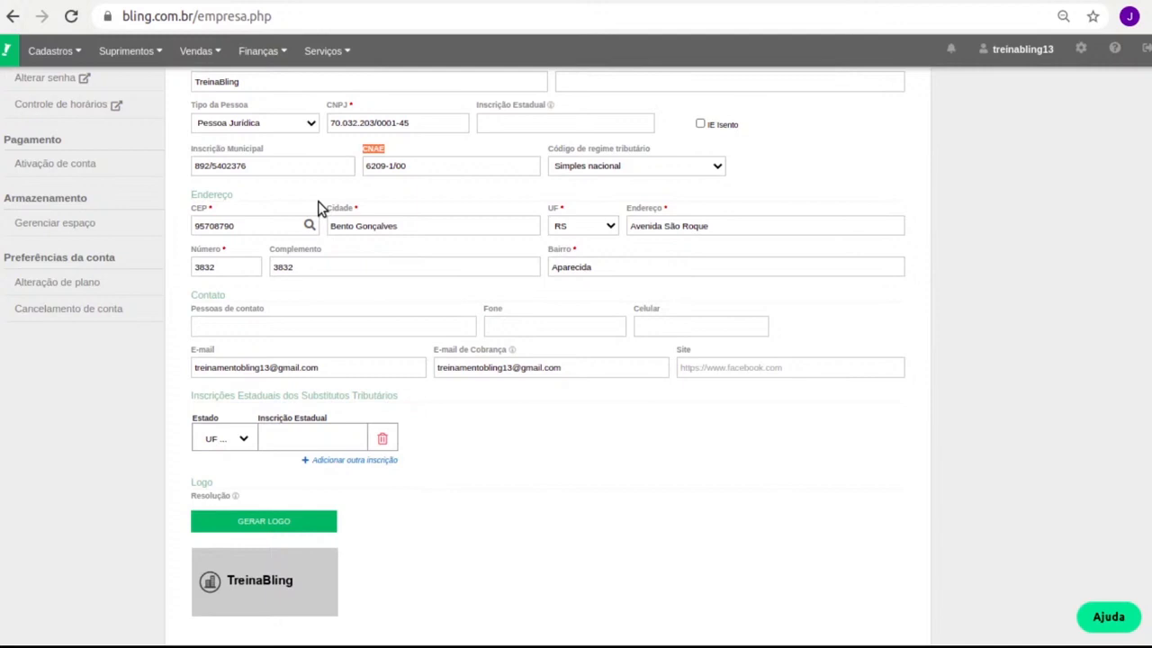
scroll(333, 315, down, 1)
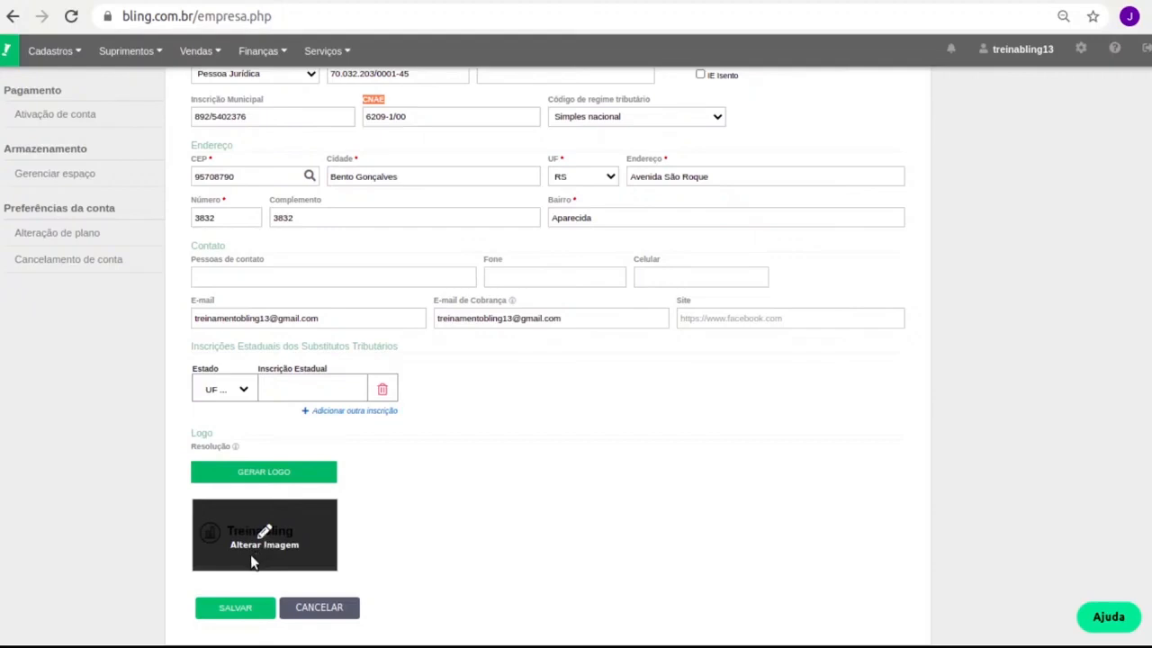
click(223, 610)
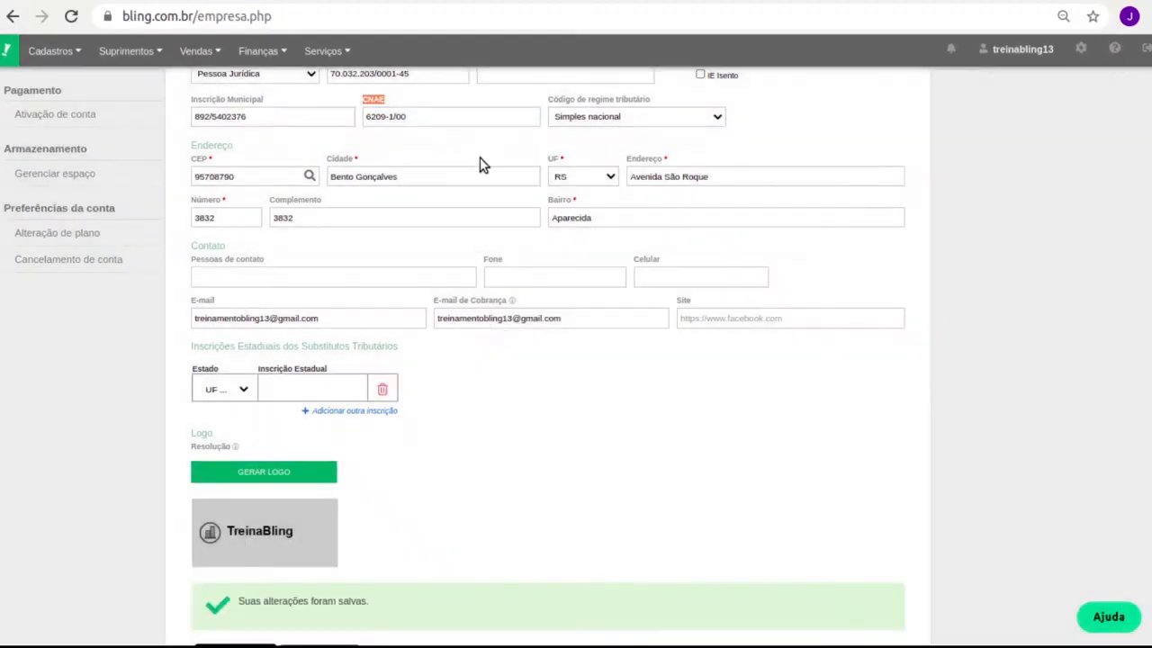
click(1081, 56)
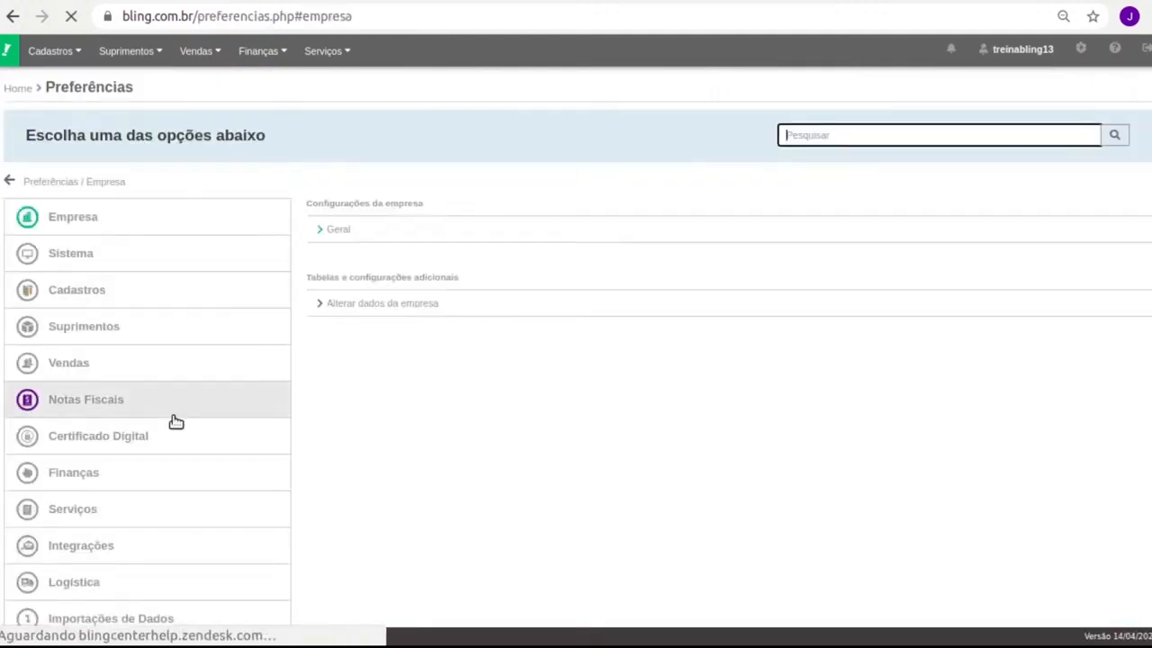
Open Certificado Digital's configuration page, which shows no certificate configured yet.
click(113, 439)
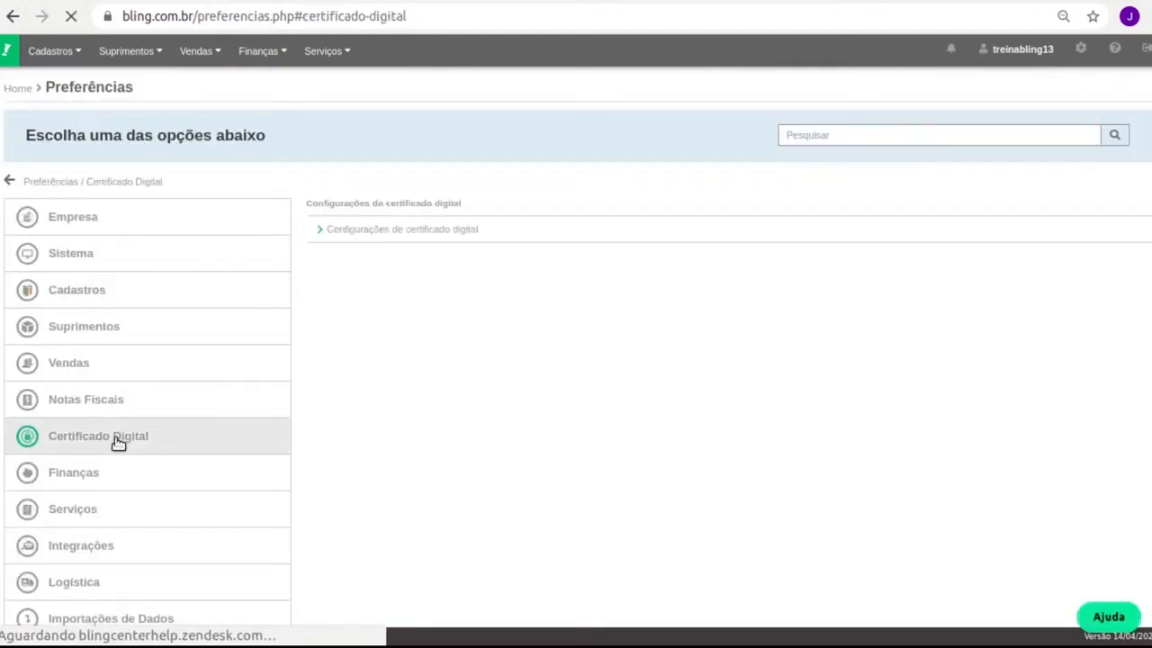
click(455, 232)
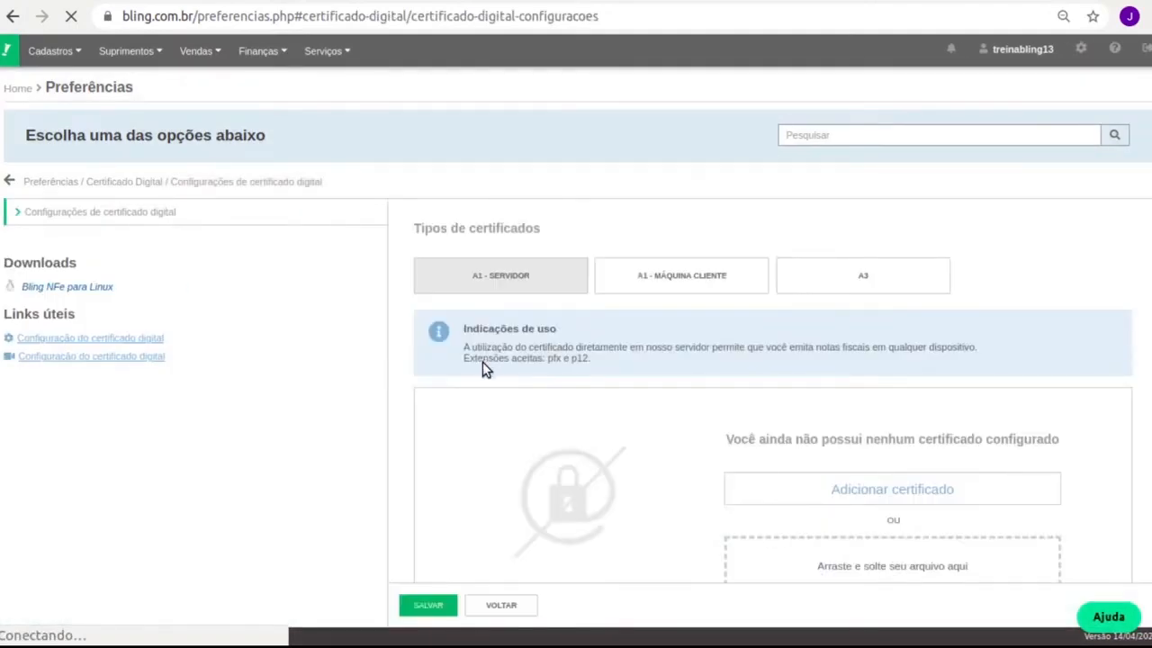
scroll(530, 388, down, 3)
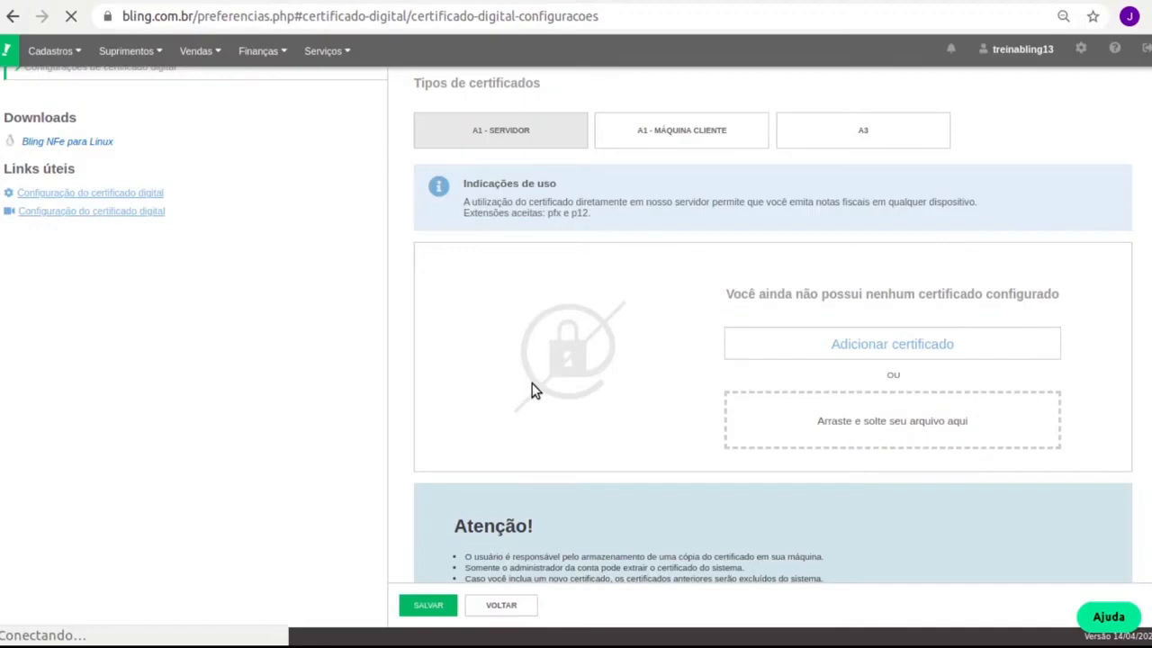
Switch to the A3 certificate type and dismiss the certificate installation guide.
click(846, 131)
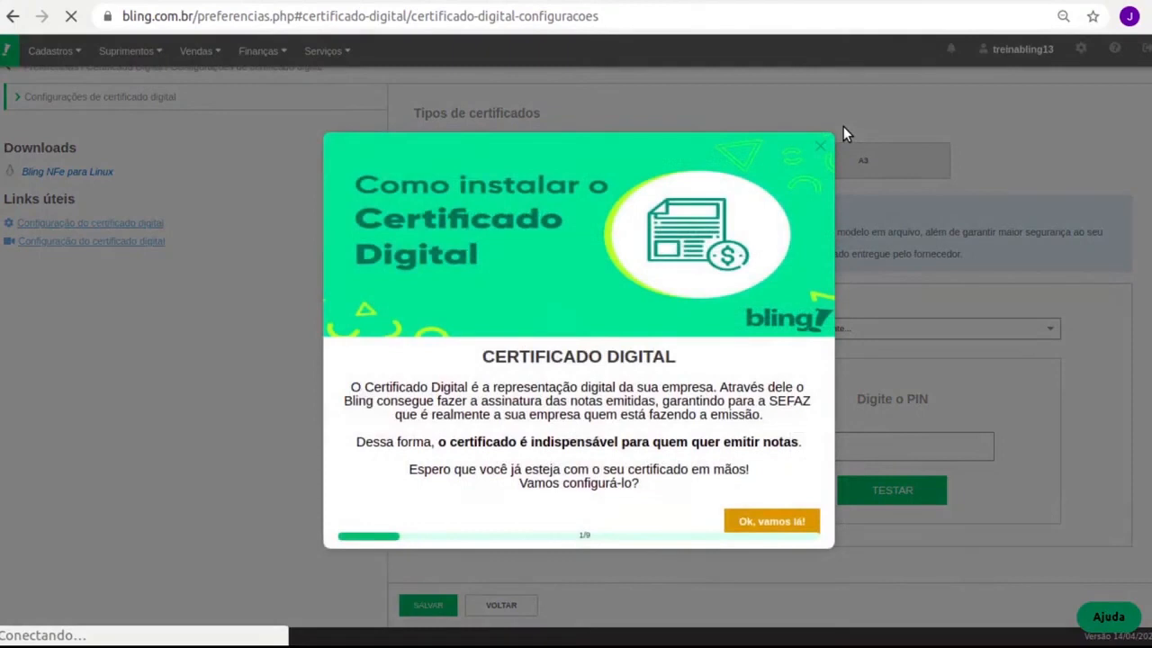
click(821, 147)
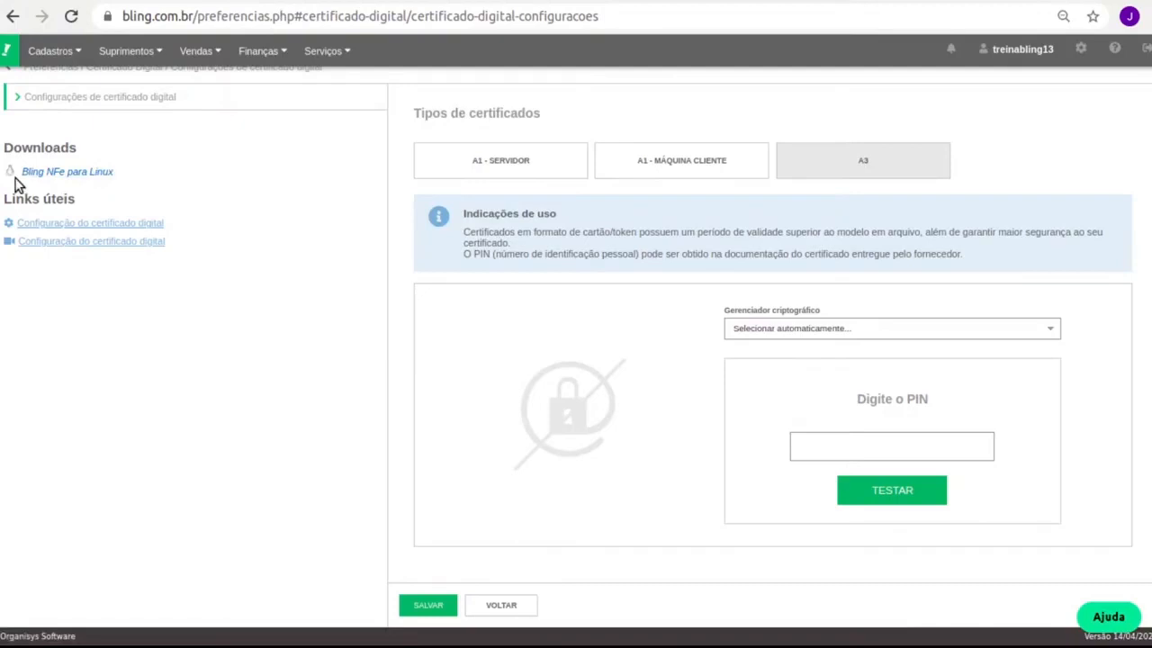
drag(15, 177, 115, 175)
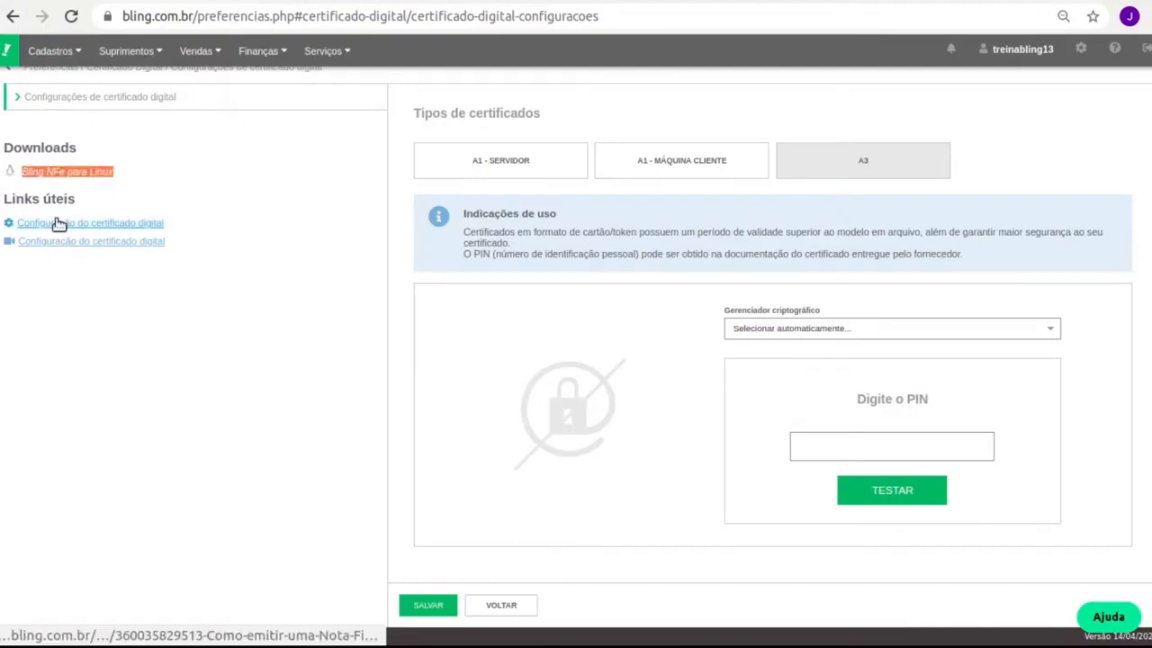
click(229, 179)
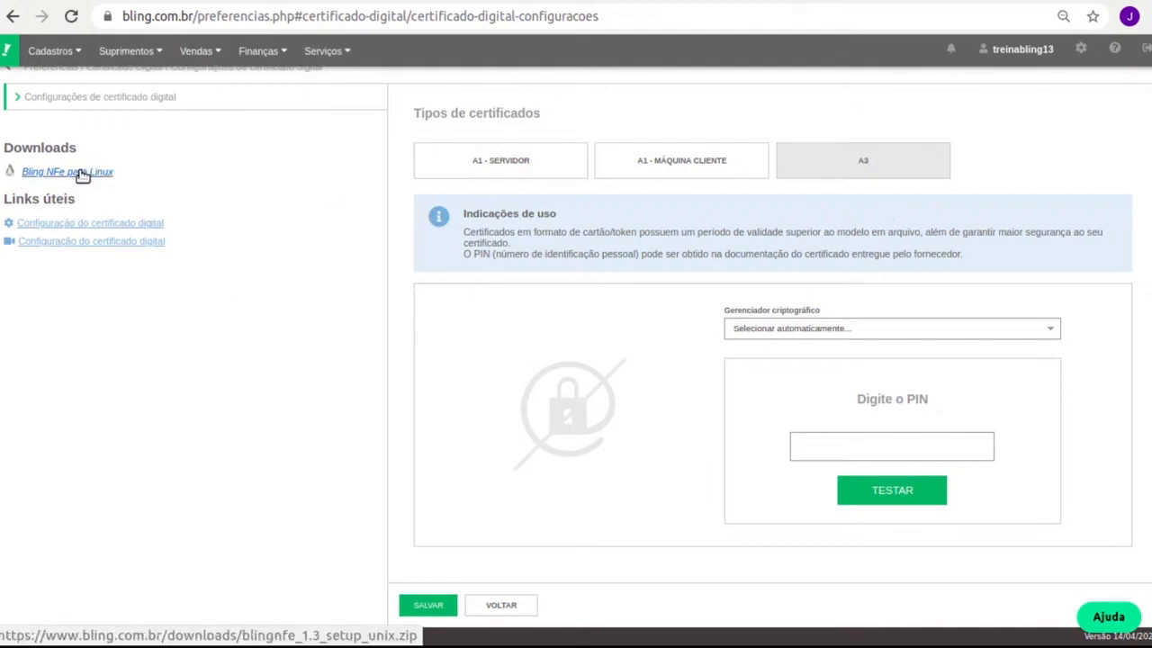
click(313, 55)
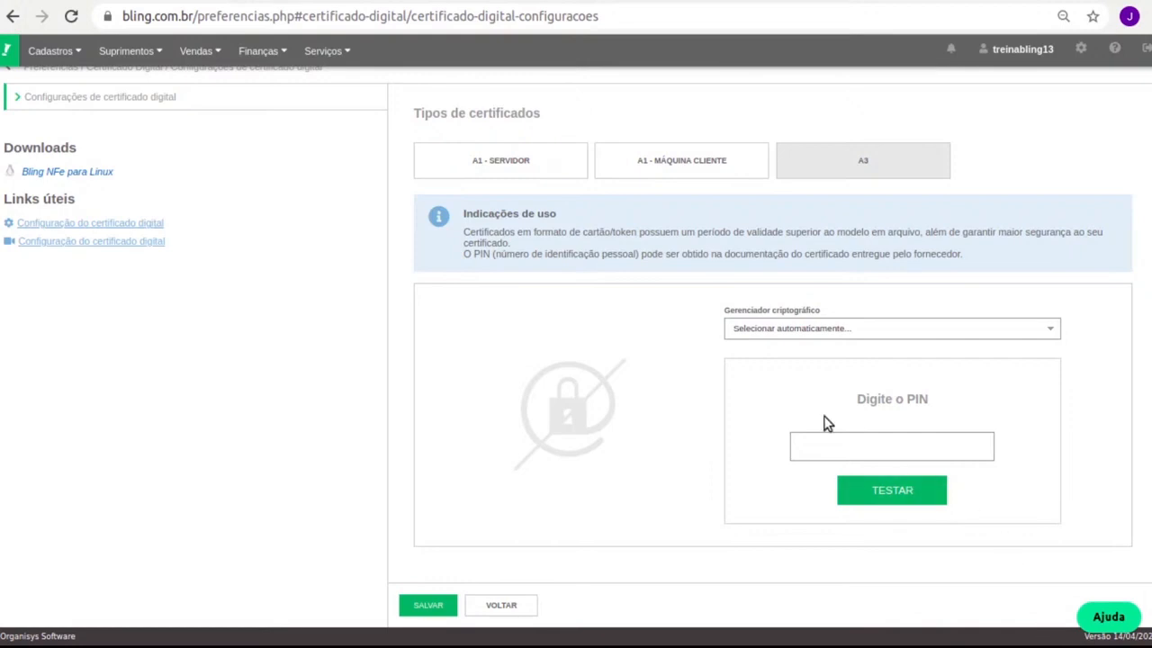
Highlight the Gerenciador criptográfico label and put the cursor in the Digite o PIN field.
drag(732, 312, 805, 314)
triple_click(807, 317)
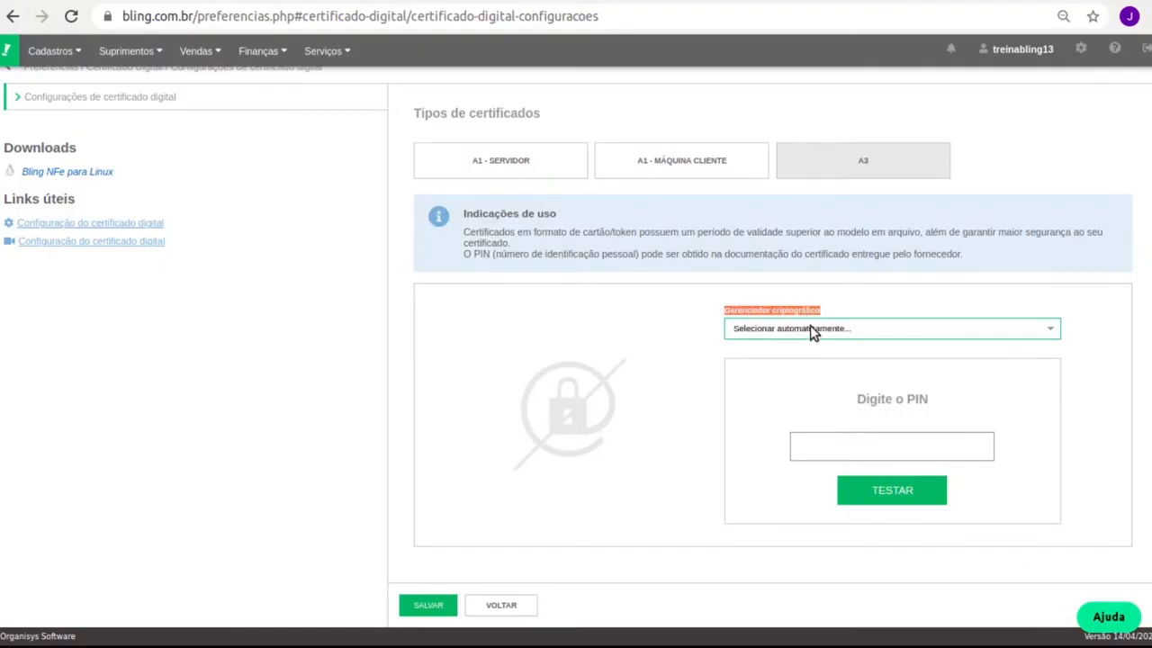
click(861, 445)
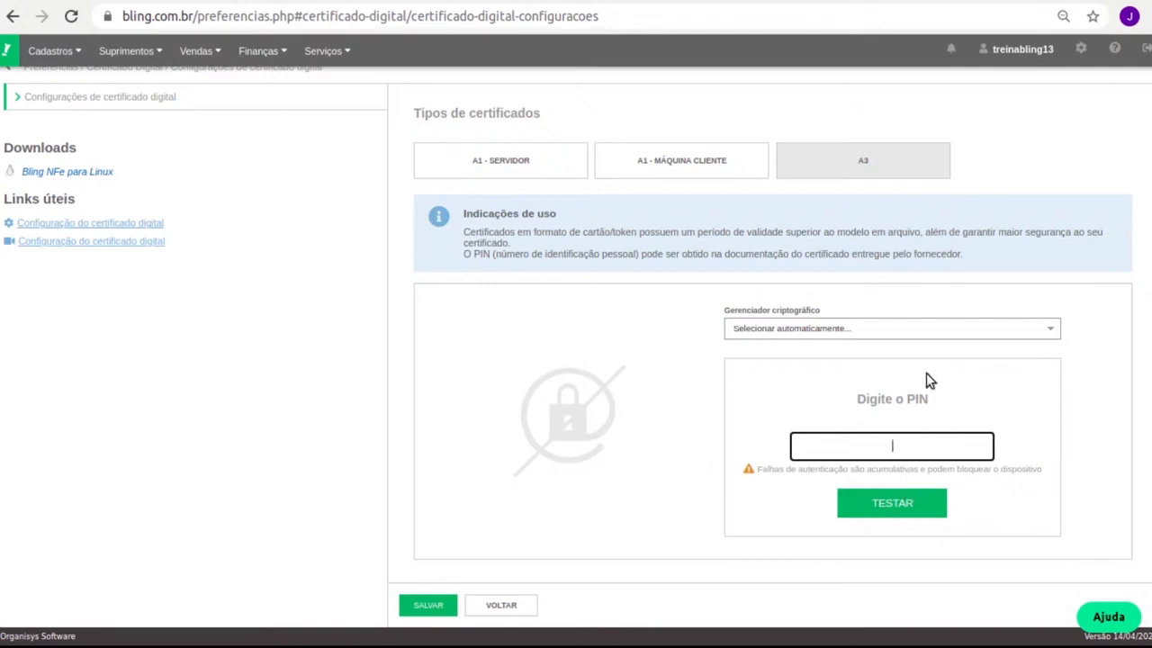
Compare A1 - Servidor with A1 - Máquina Cliente and settle on A1 - Servidor.
click(569, 170)
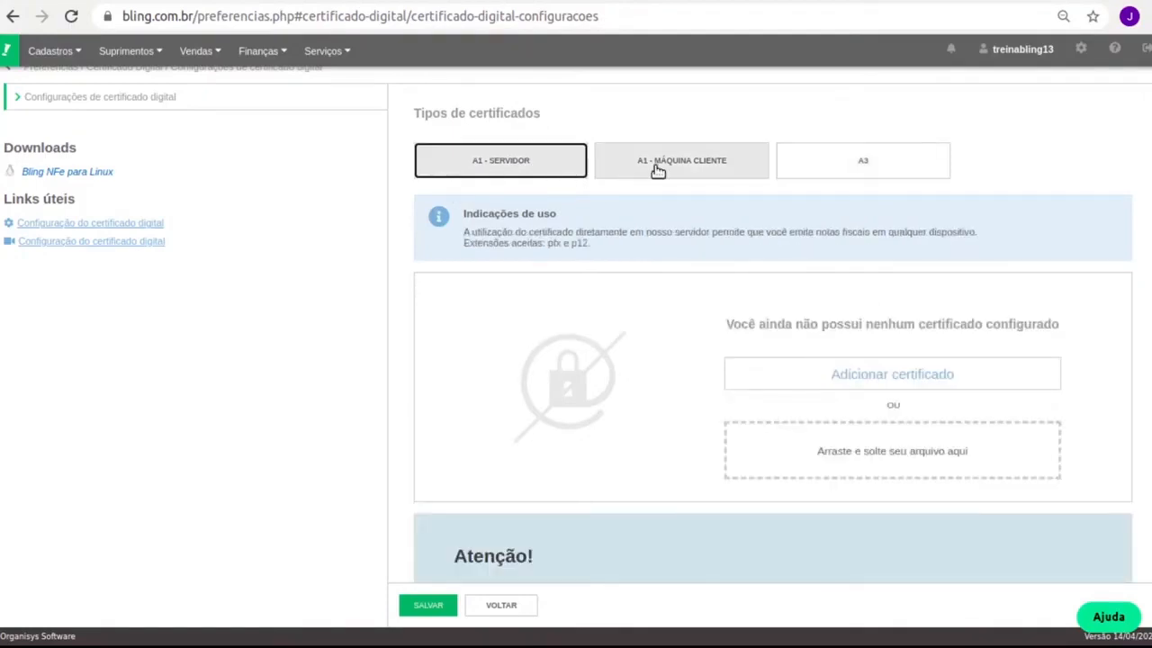
click(692, 174)
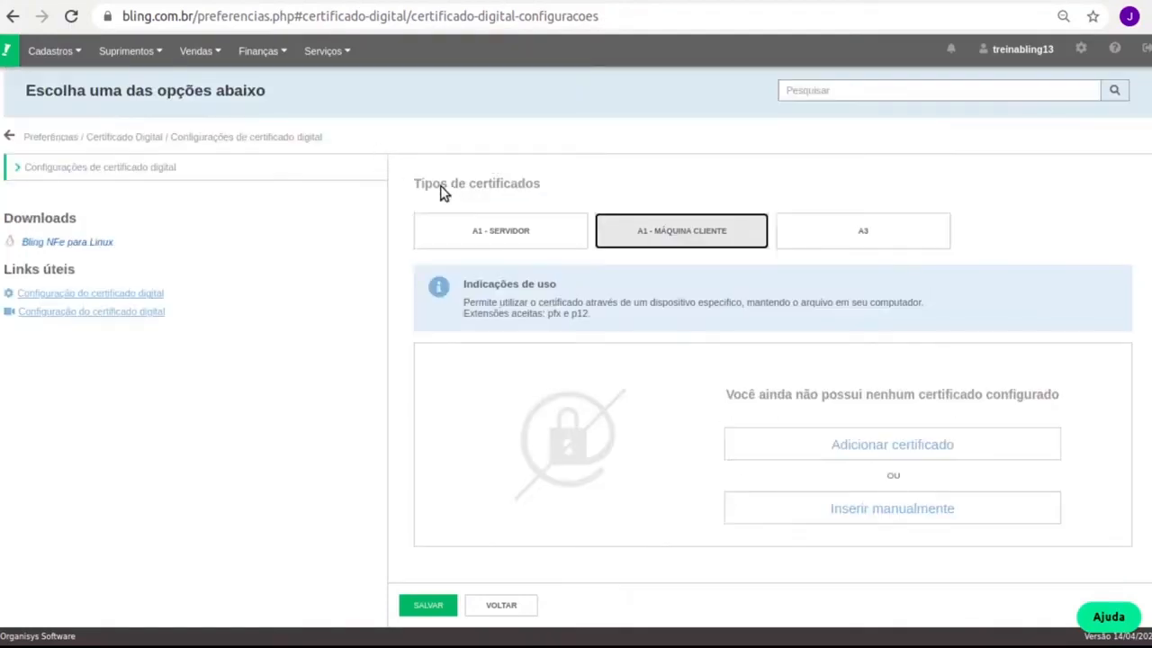
click(526, 227)
click(615, 242)
click(504, 243)
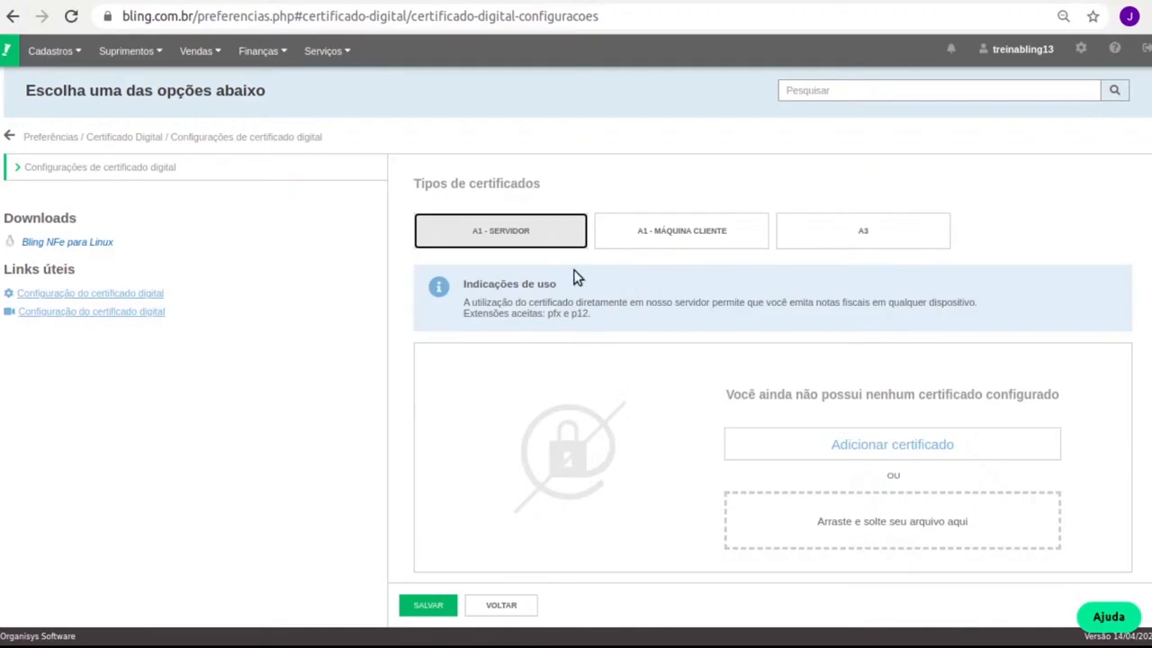
Upload certificado.p12, enter its password, test it, and save the A1 certificate.
click(869, 441)
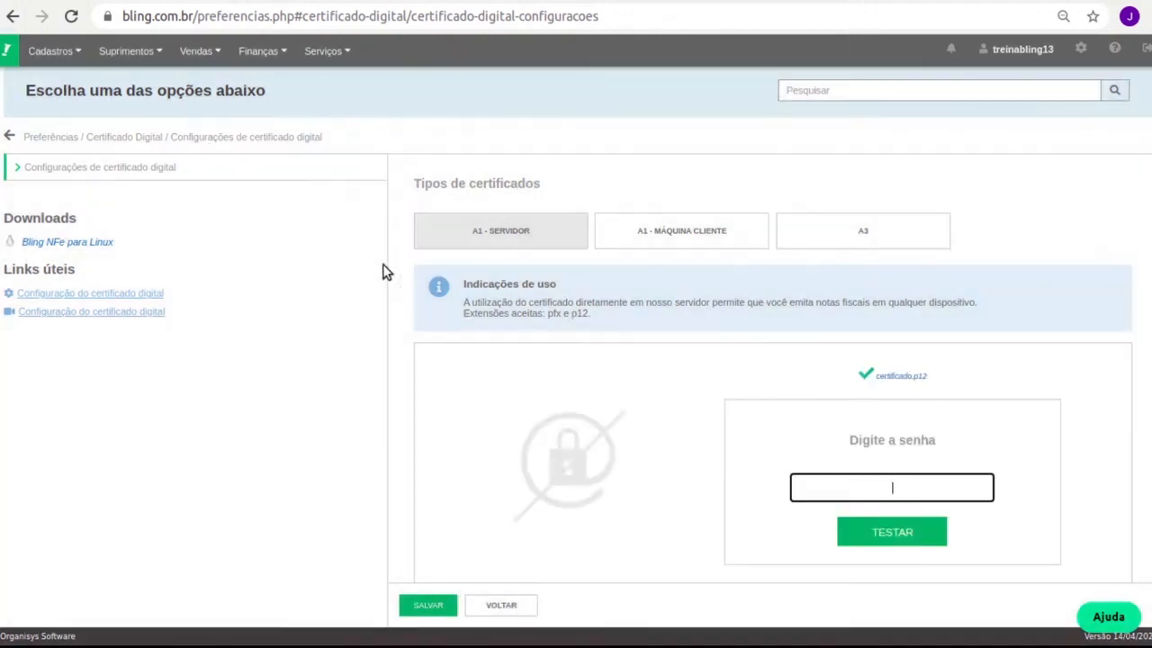
text(•••)
click(907, 531)
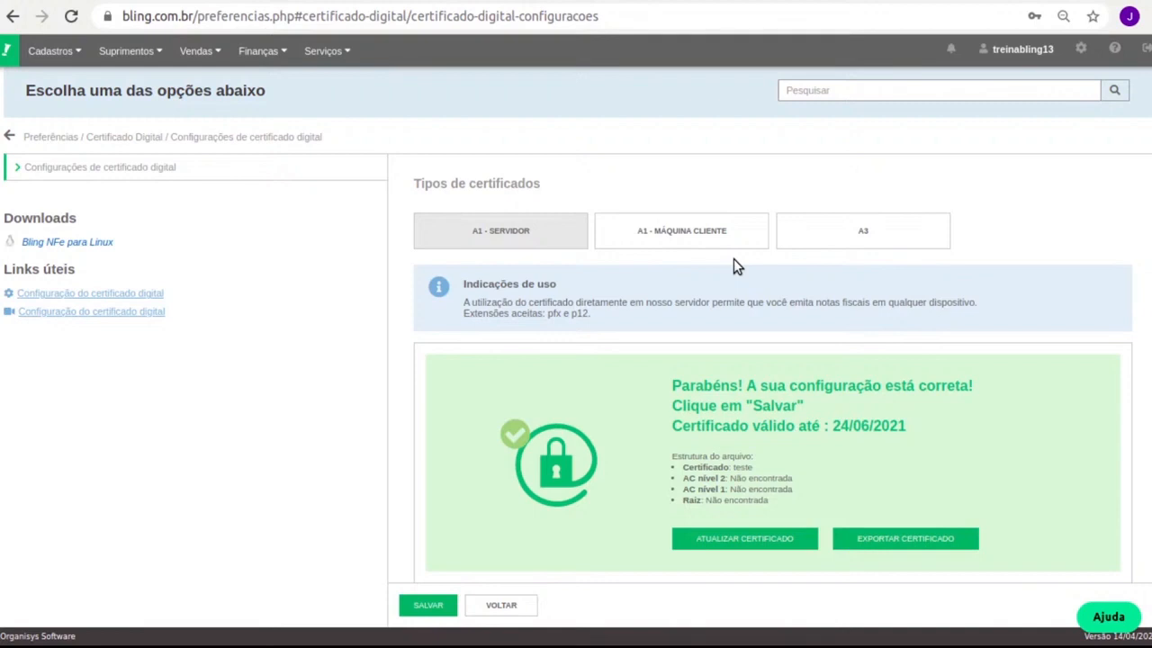
click(443, 612)
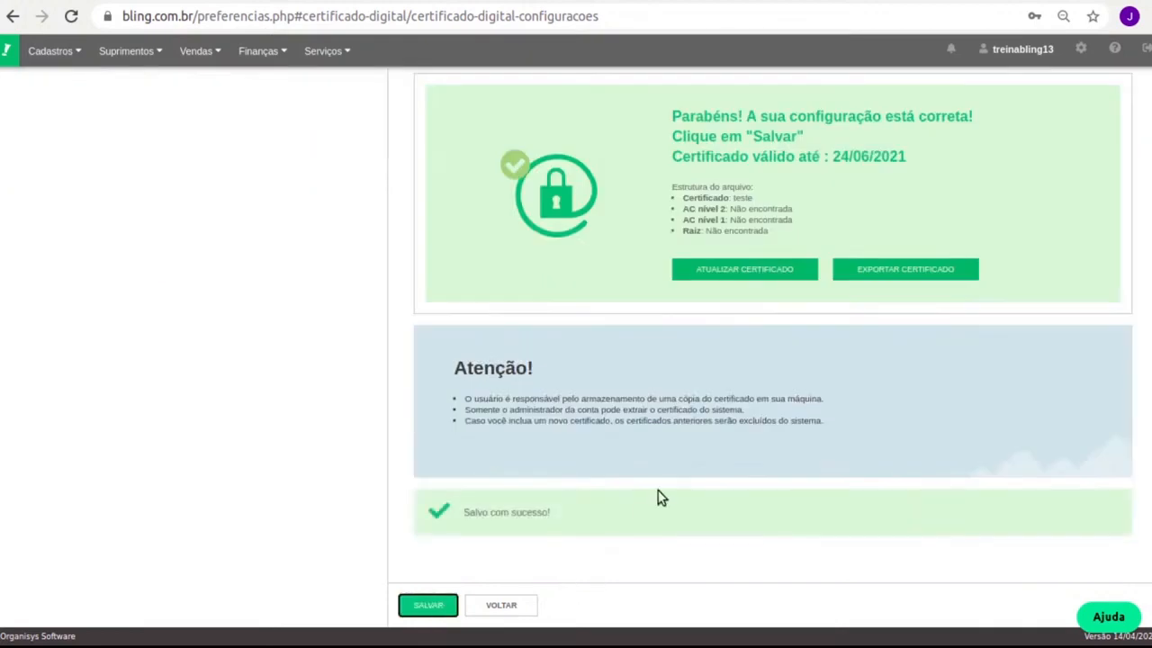
scroll(632, 393, up, 3)
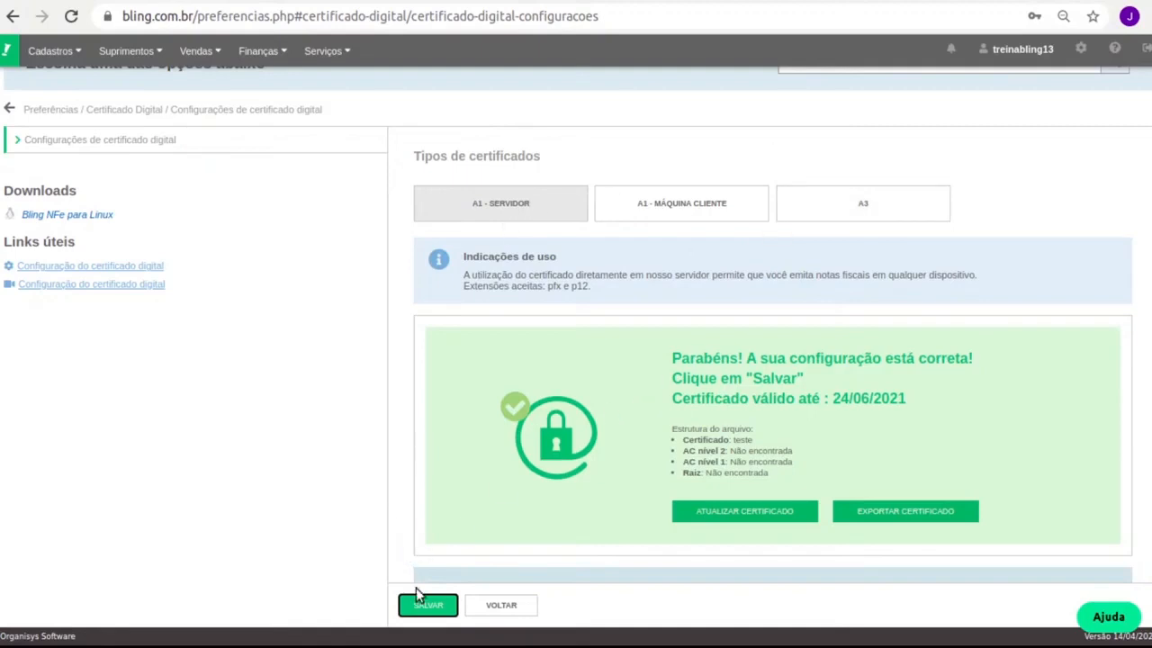
scroll(416, 590, down, 3)
scroll(486, 418, up, 3)
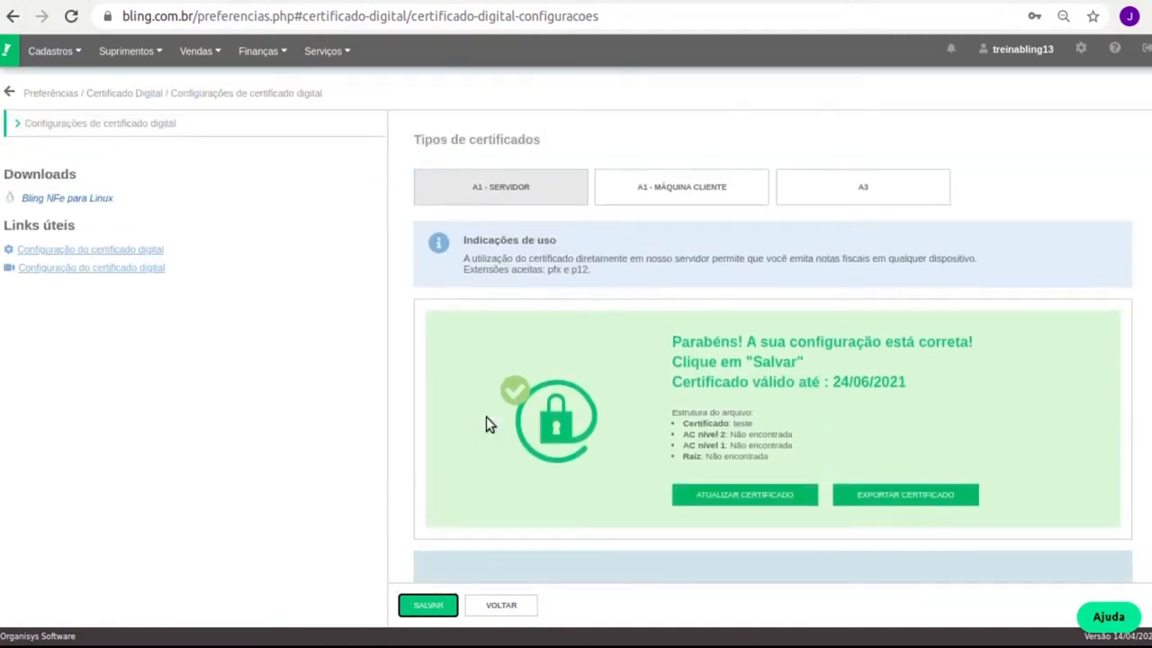
scroll(486, 419, up, 2)
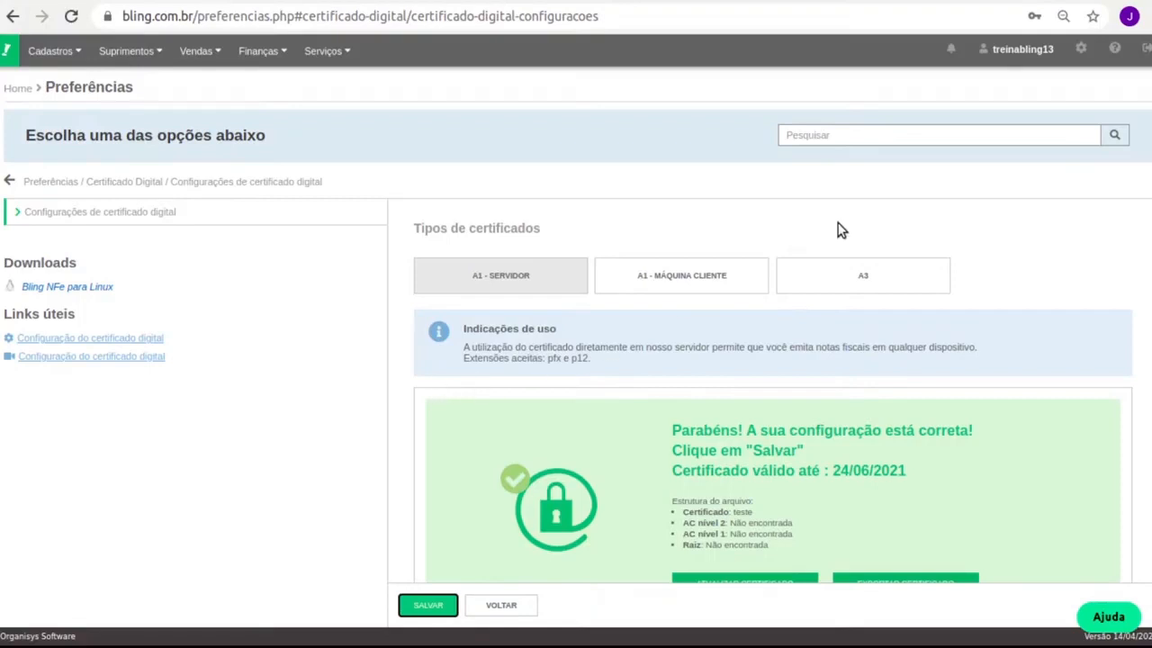
Open the NFS-e settings under Serviços preferences, showing service code 9511800 at 2,0000% ISS.
click(1082, 52)
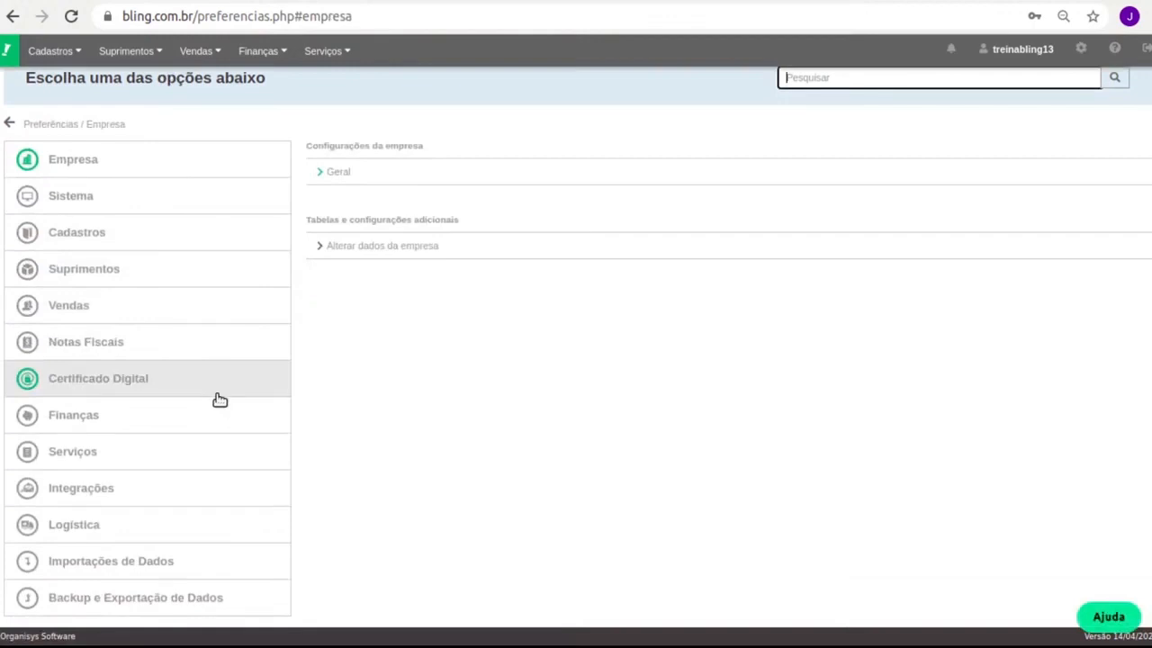
click(124, 447)
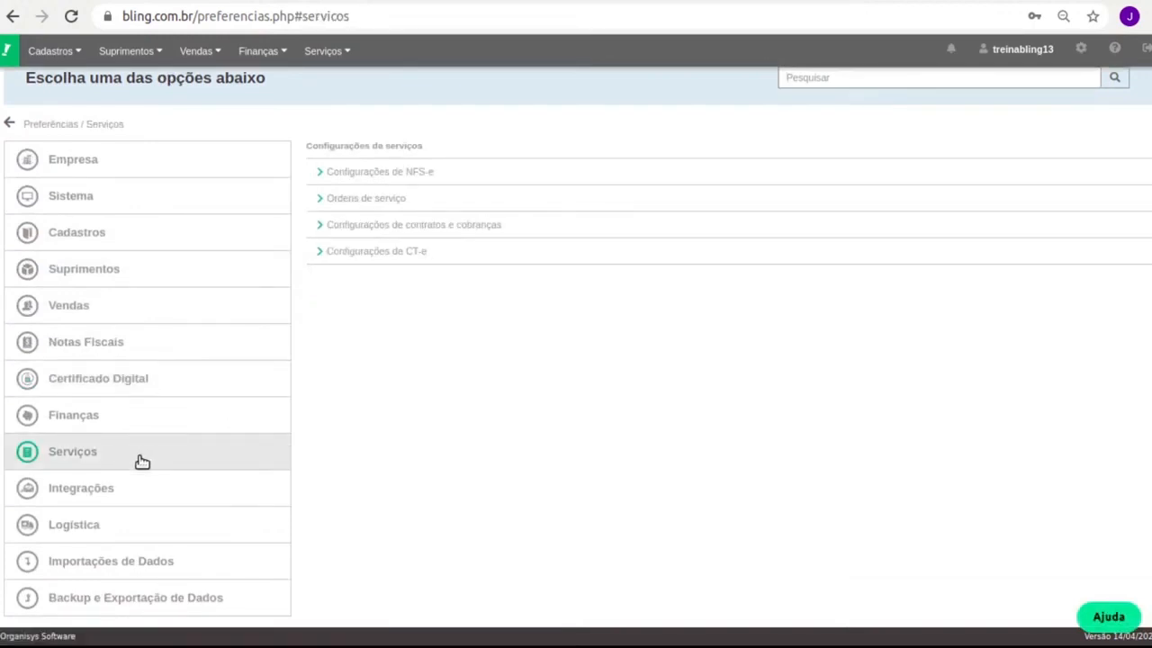
click(480, 173)
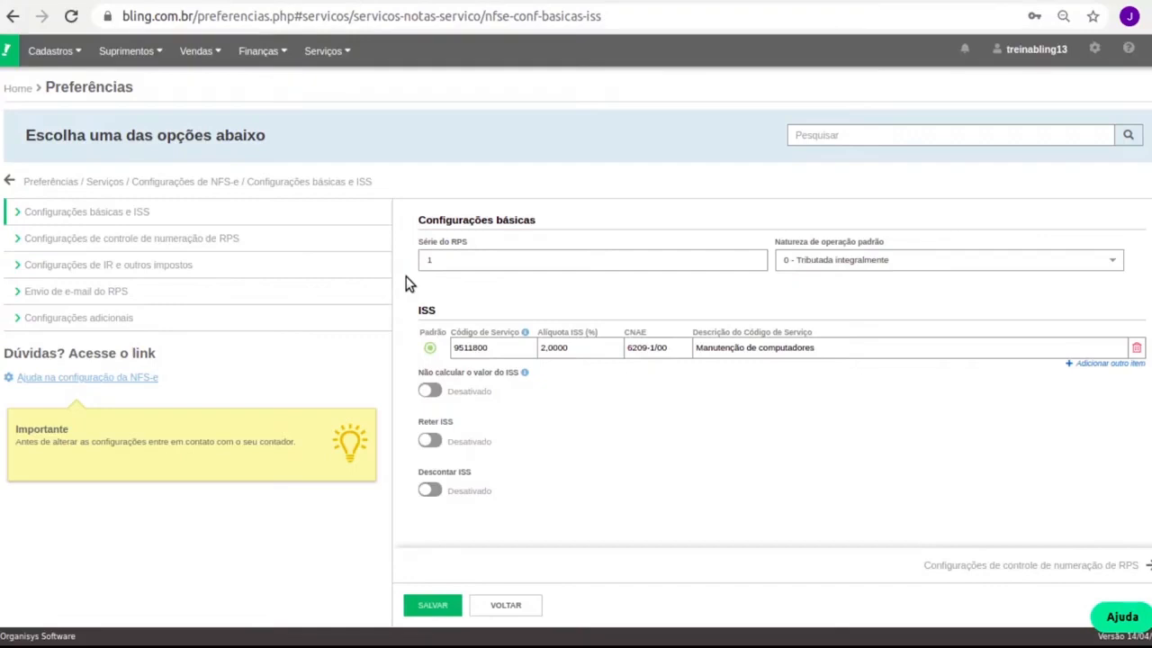
Check the ISS row's service code and 2,0000 rate without changing them, then open RPS numbering control.
click(511, 347)
click(605, 345)
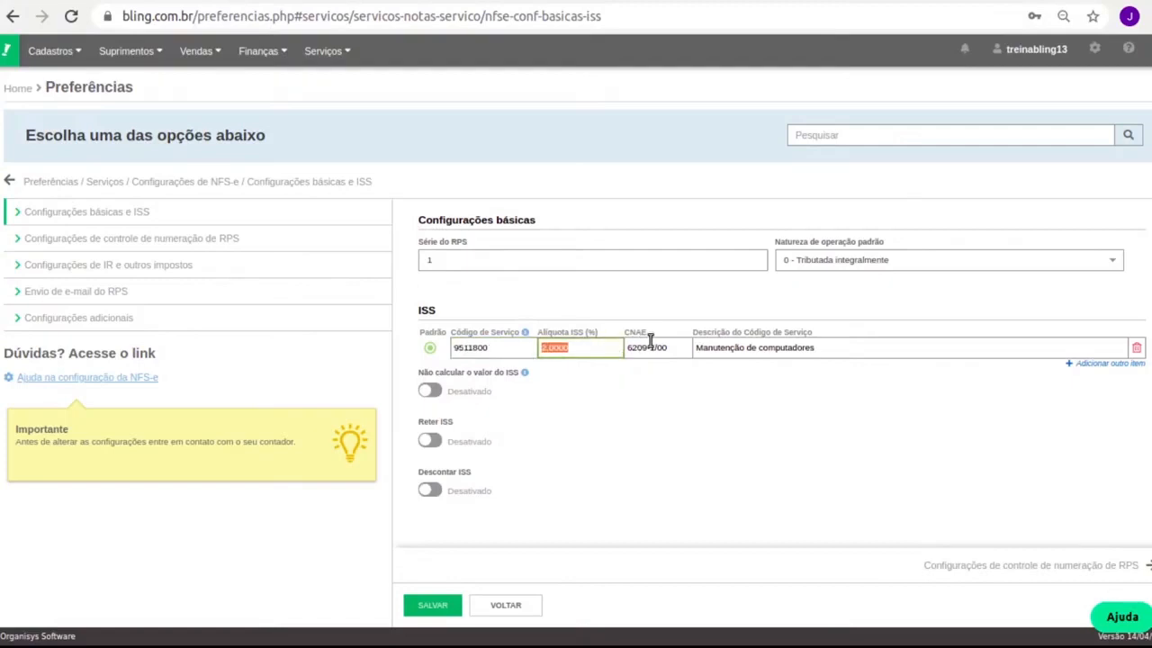
click(755, 386)
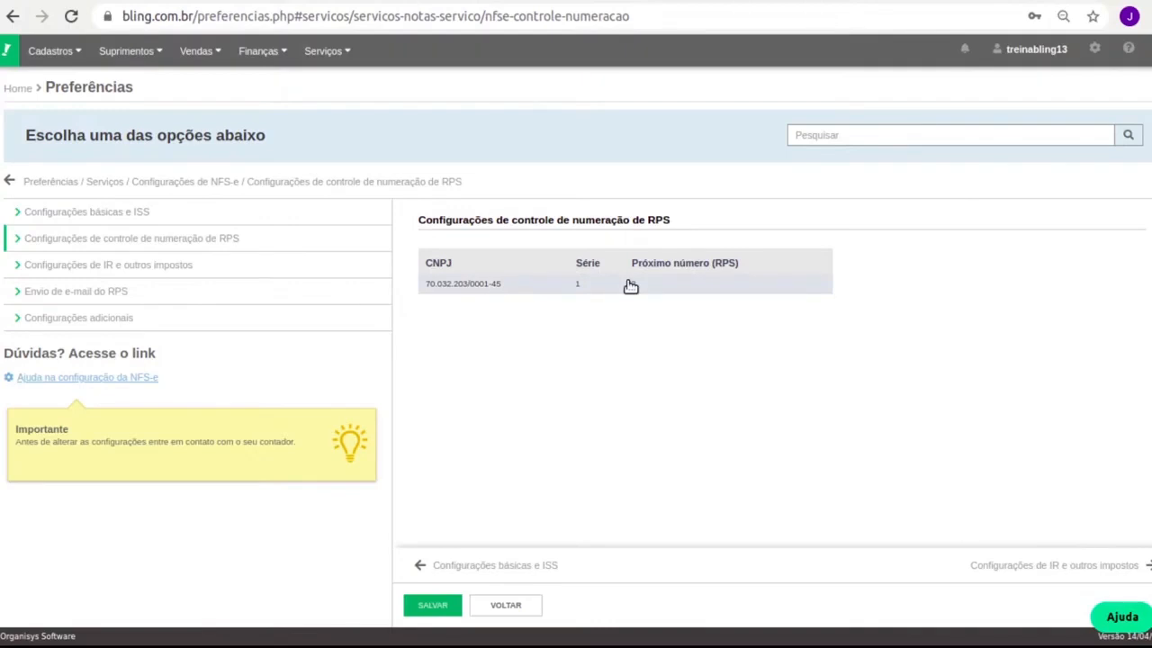
Review the IR/other taxes and RPS e-mail sending settings for NFS-e.
click(258, 266)
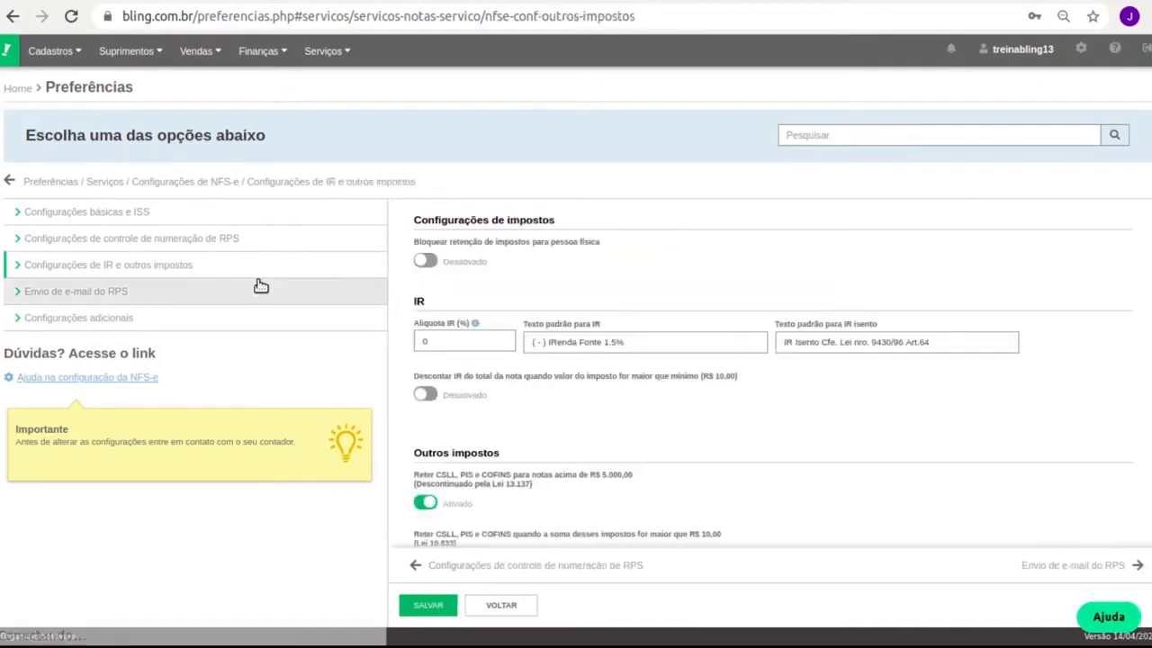
scroll(644, 400, down, 2)
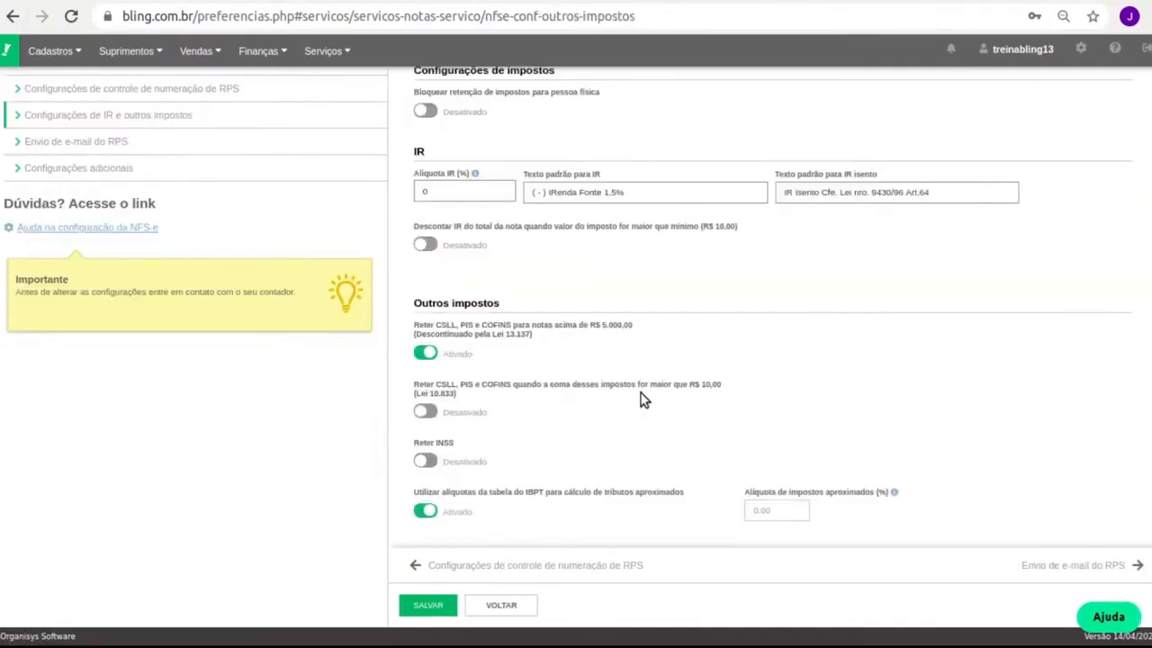
scroll(644, 400, up, 2)
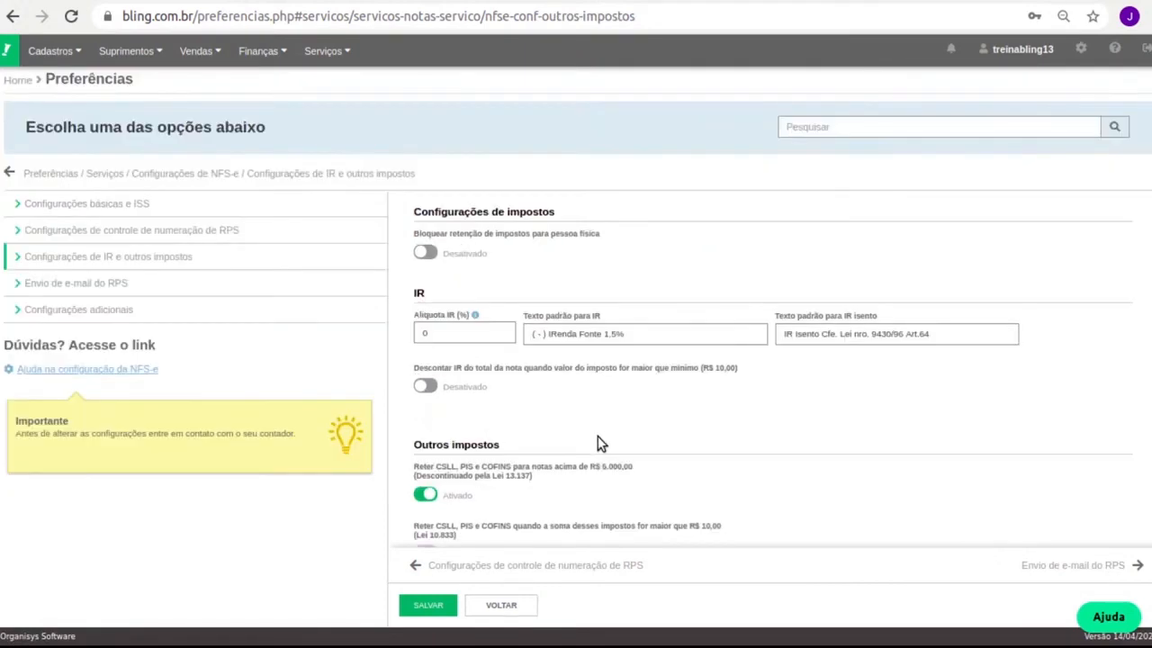
click(148, 290)
scroll(795, 347, down, 3)
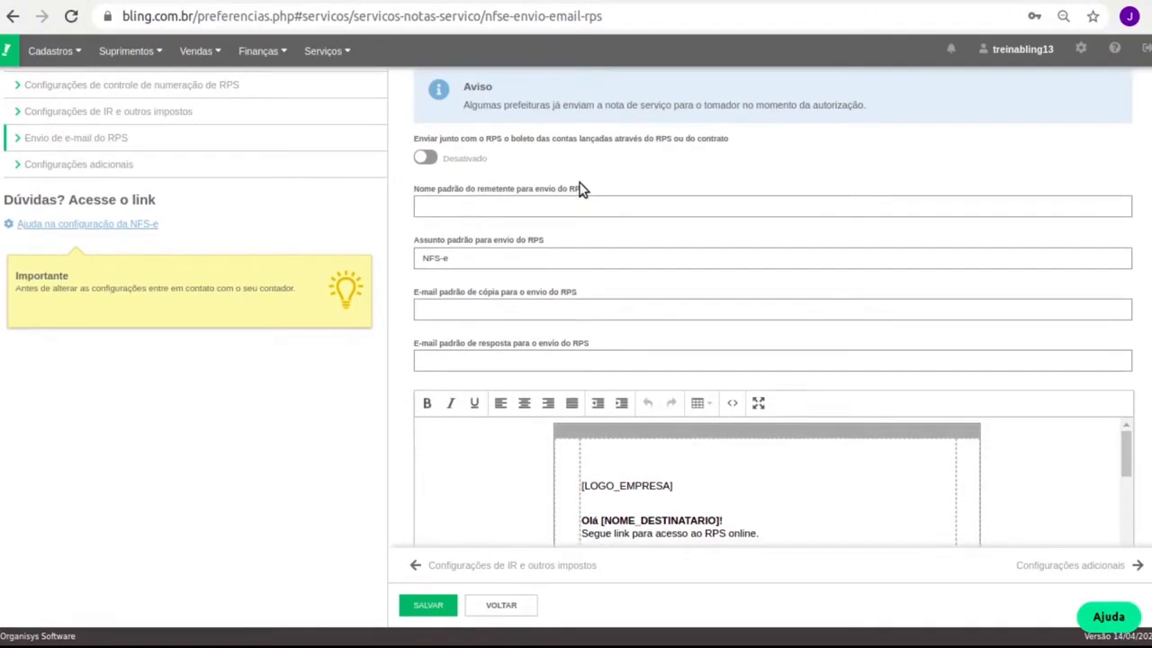
scroll(457, 432, down, 5)
scroll(476, 437, up, 5)
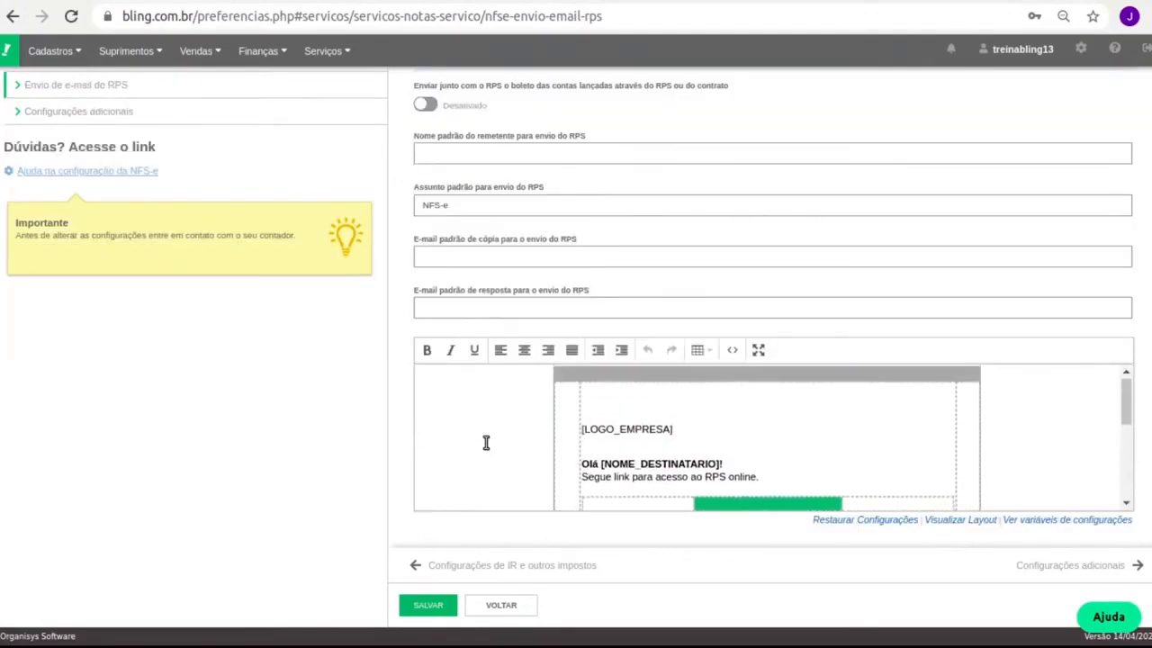
scroll(486, 446, up, 2)
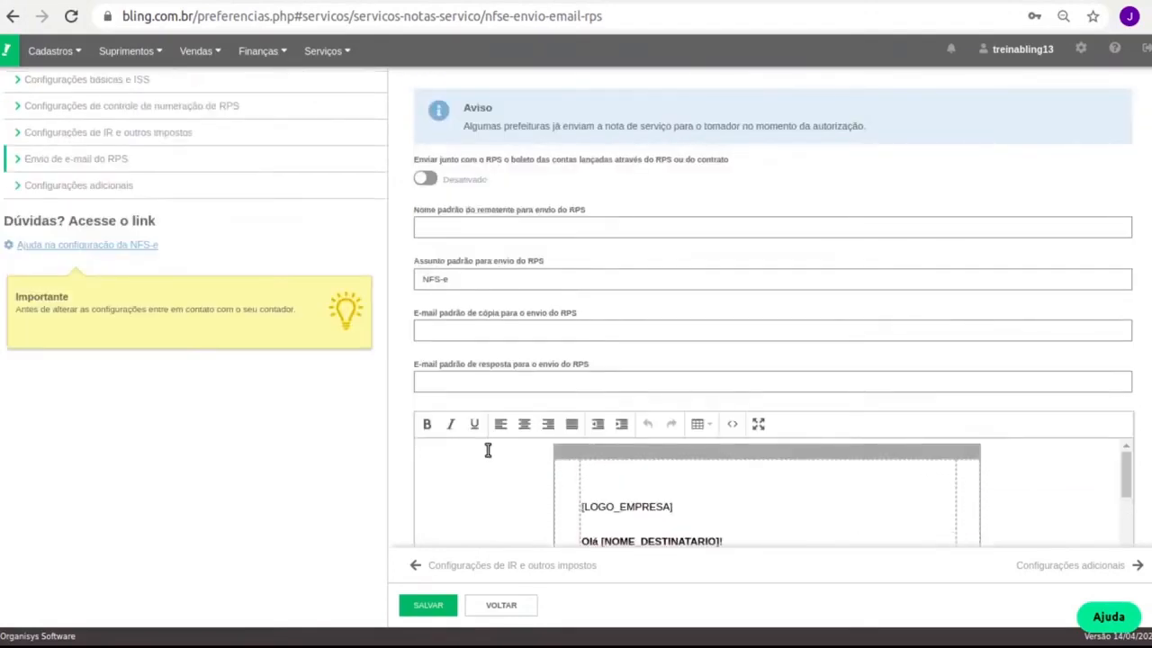
scroll(128, 255, up, 2)
Review the additional NFS-e settings, including the city hall password label.
click(129, 254)
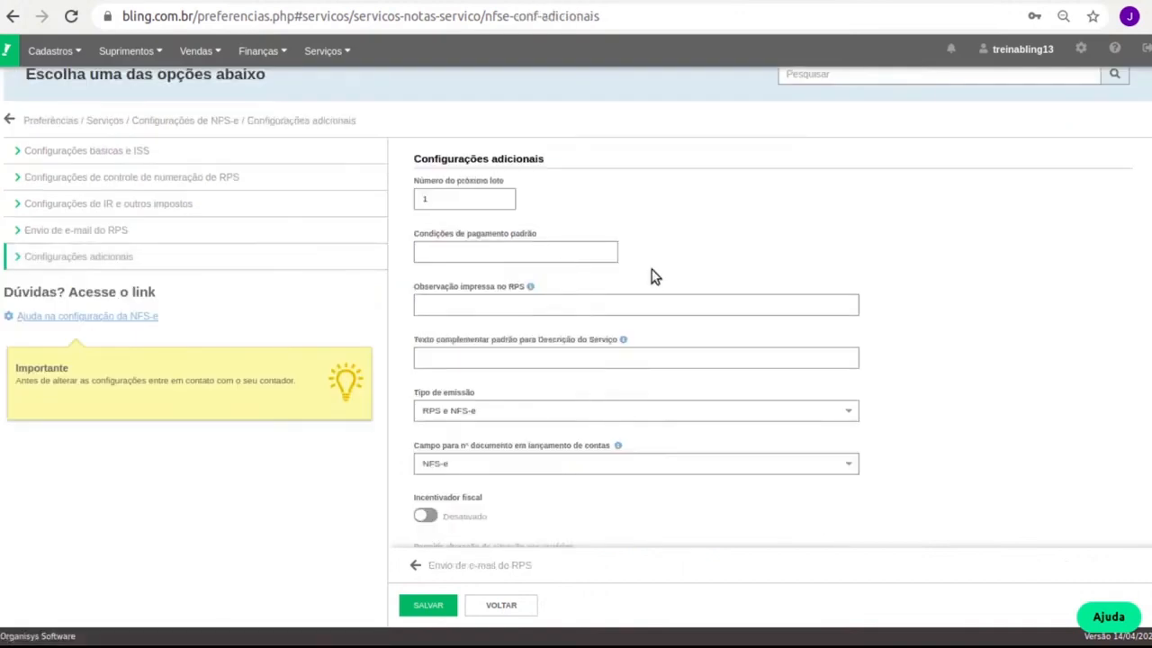
scroll(649, 286, down, 2)
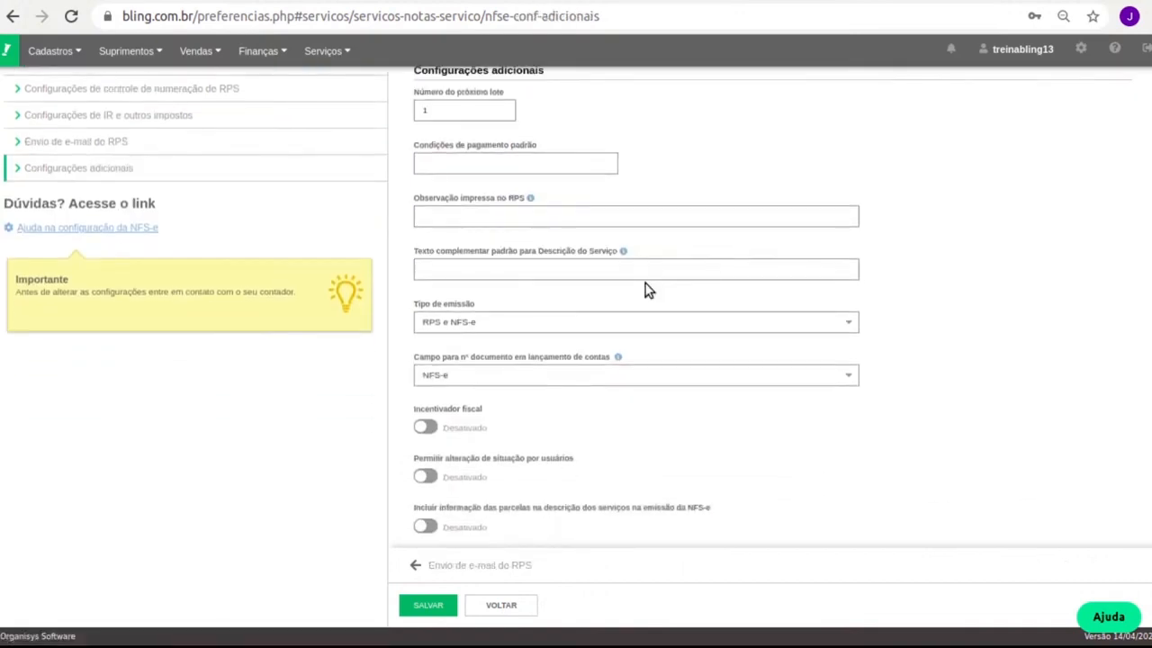
scroll(649, 286, down, 5)
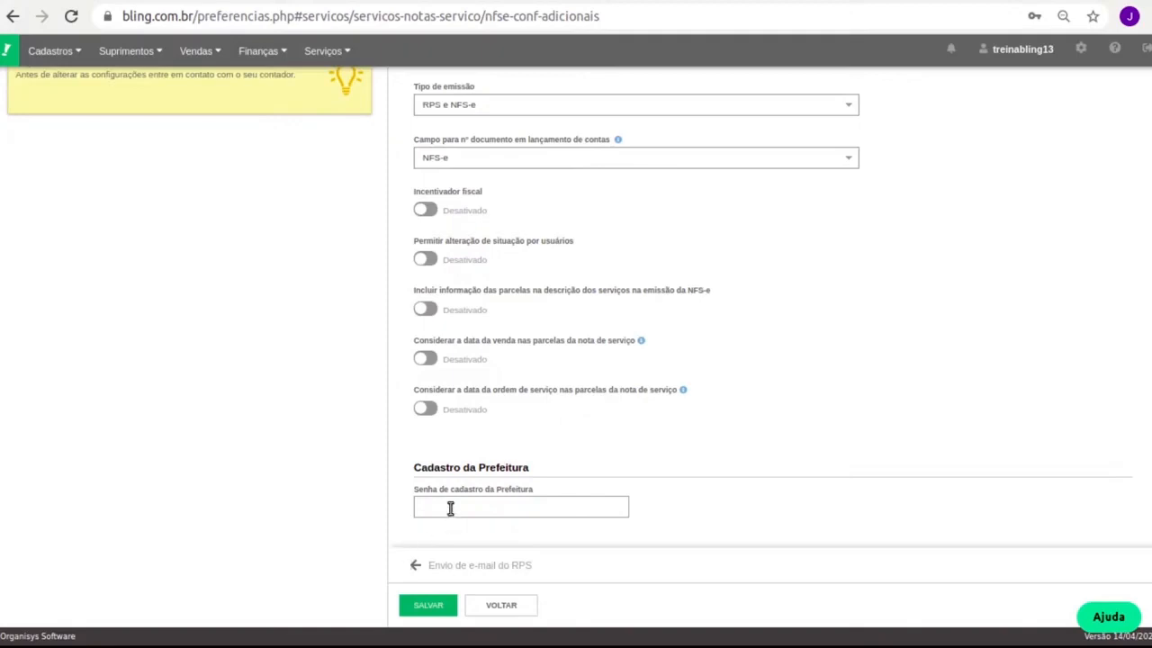
drag(433, 489, 506, 491)
triple_click(507, 491)
scroll(493, 476, up, 2)
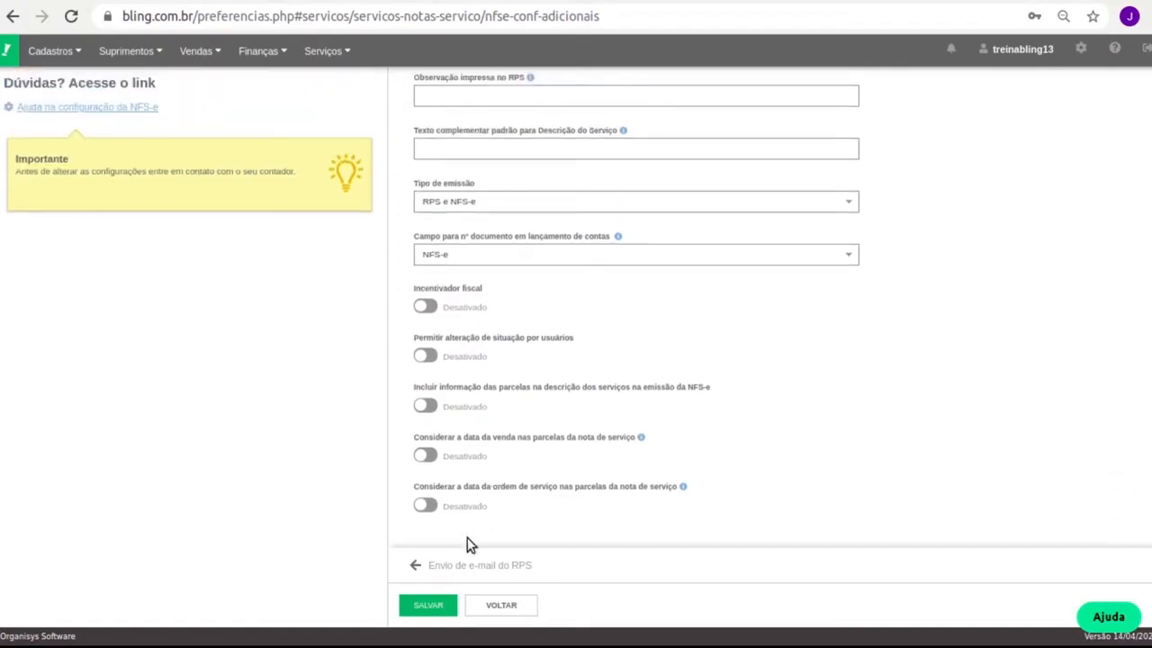
scroll(405, 530, down, 2)
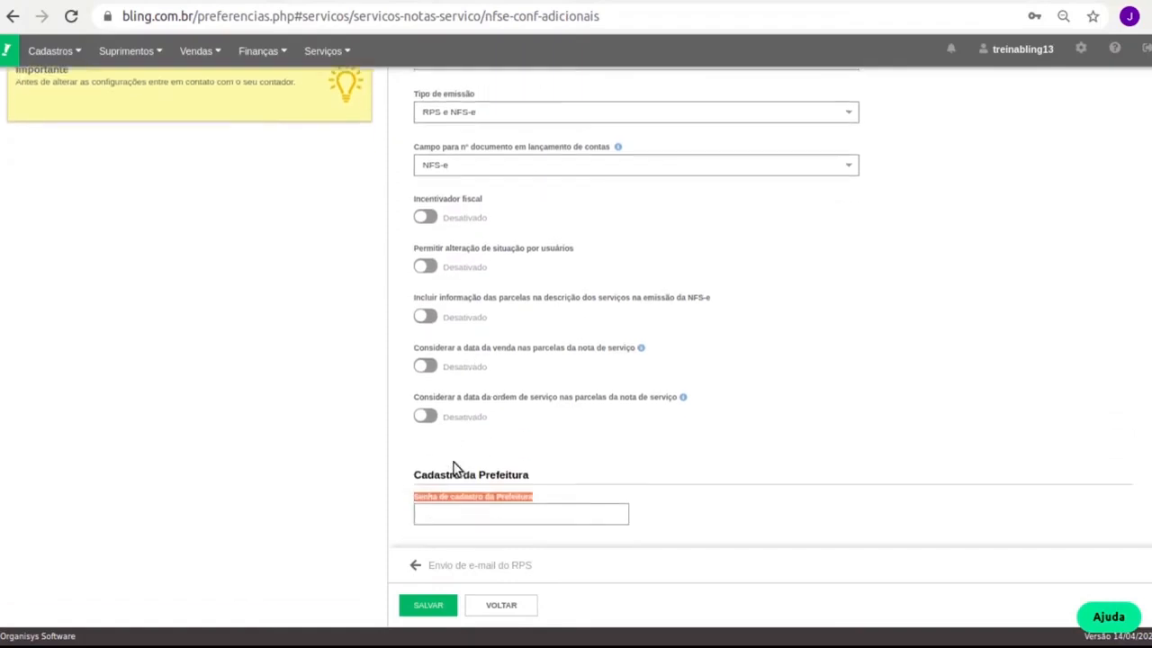
scroll(492, 382, up, 5)
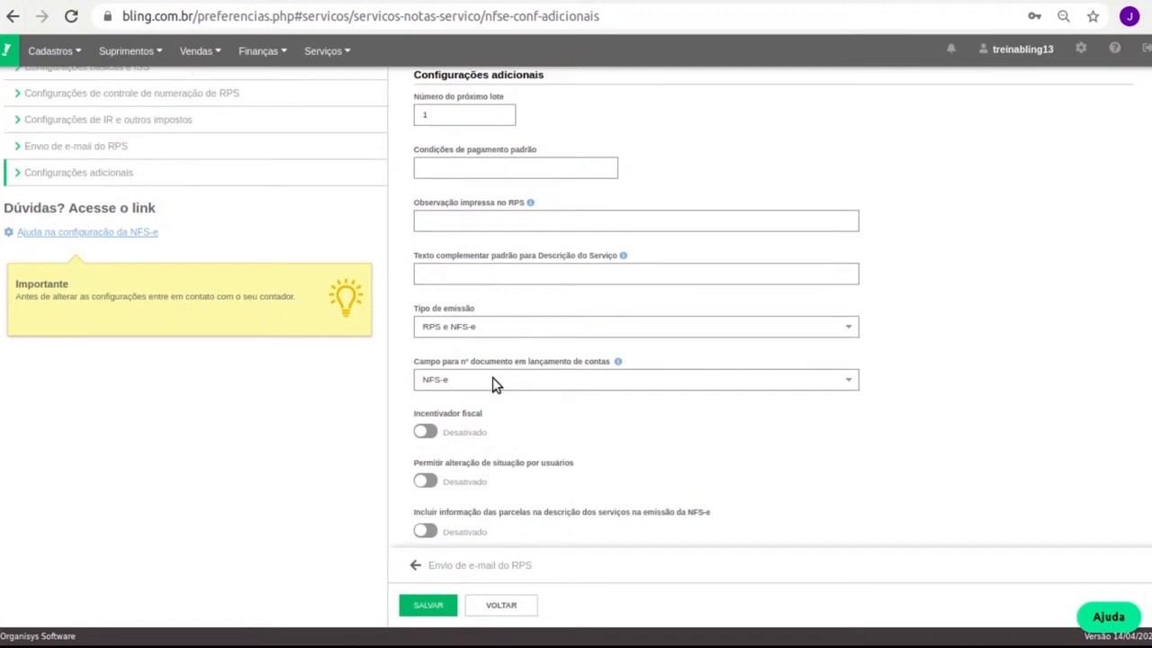
scroll(492, 377, up, 1)
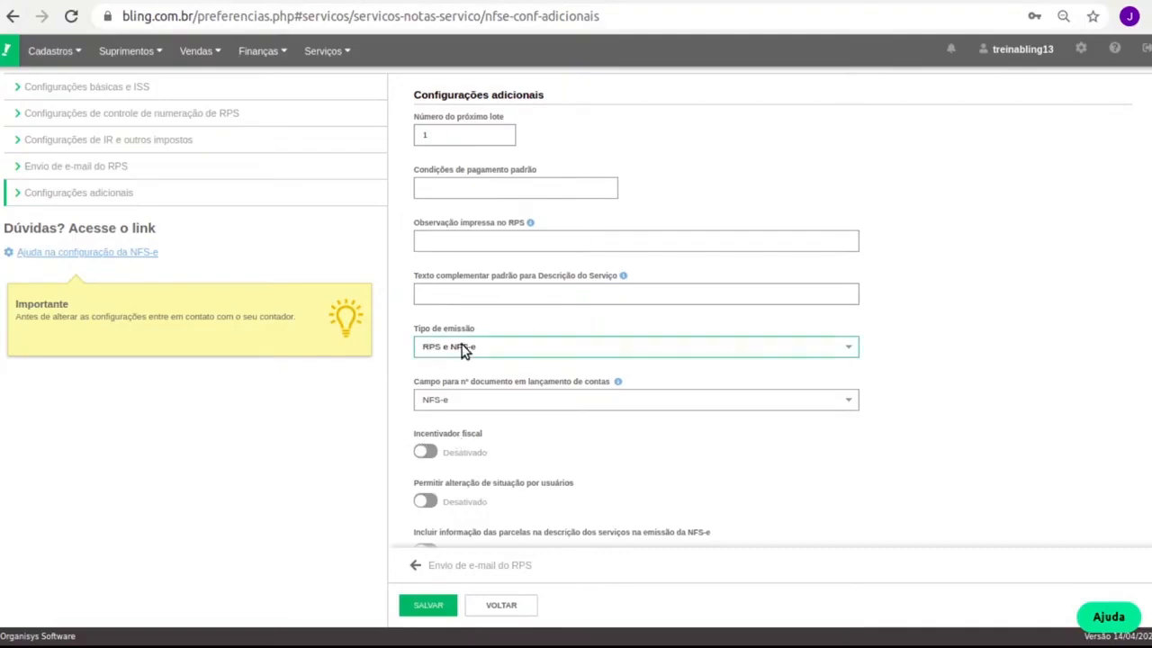
Save the NFS-e settings and go to the Produtos list.
click(470, 290)
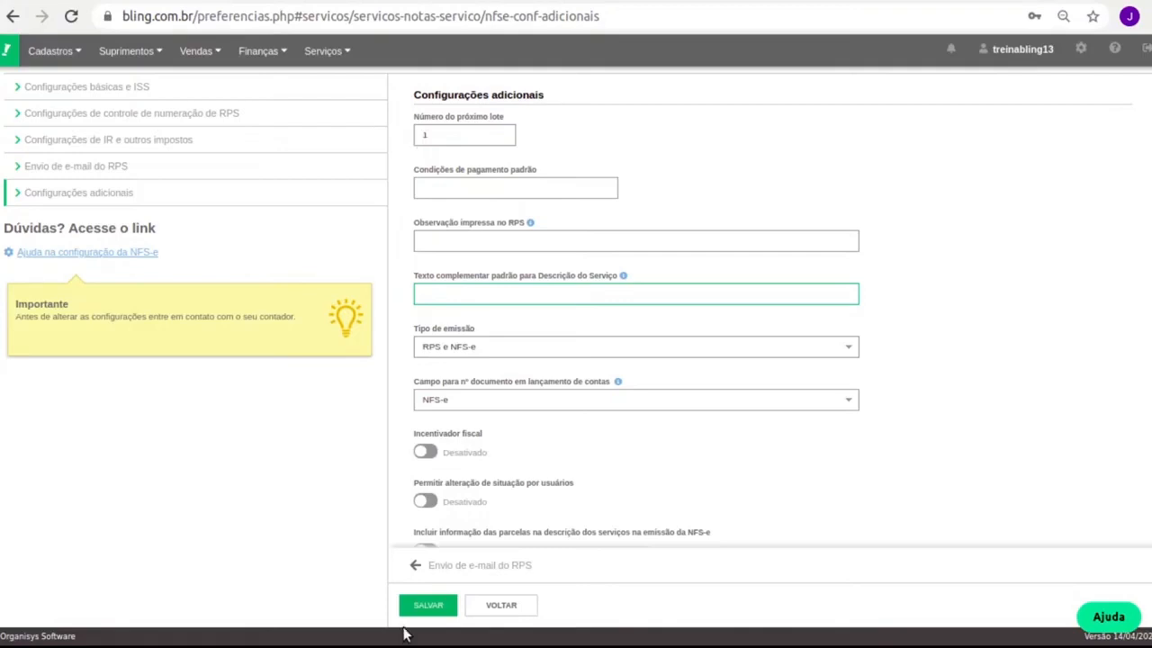
click(428, 606)
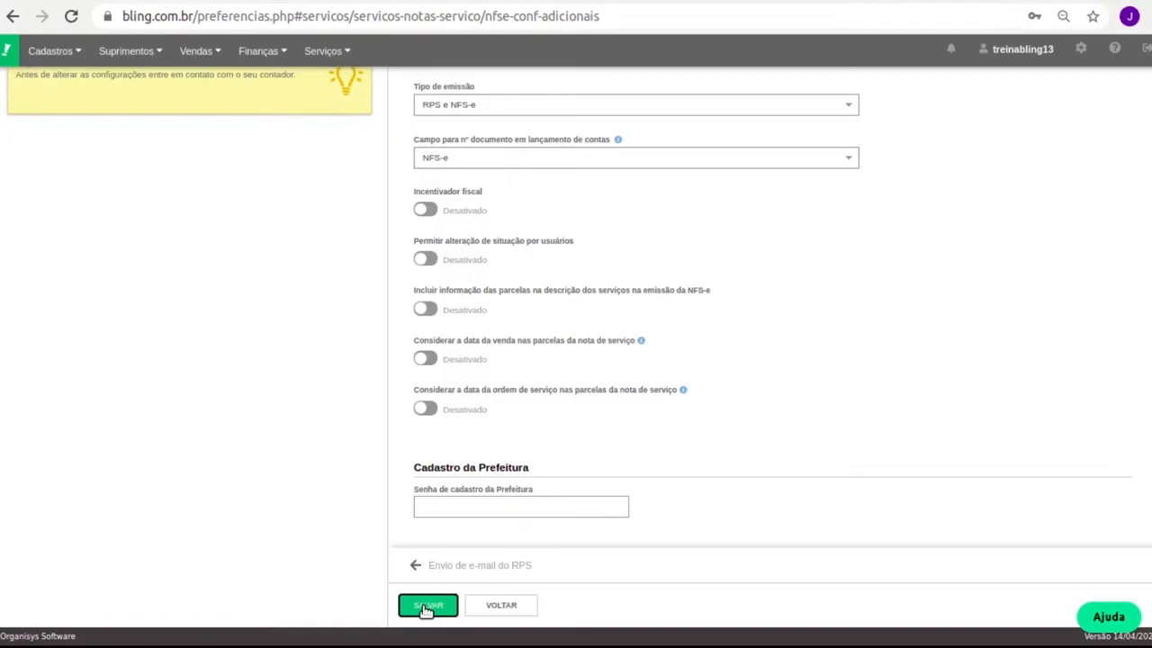
click(50, 50)
click(80, 131)
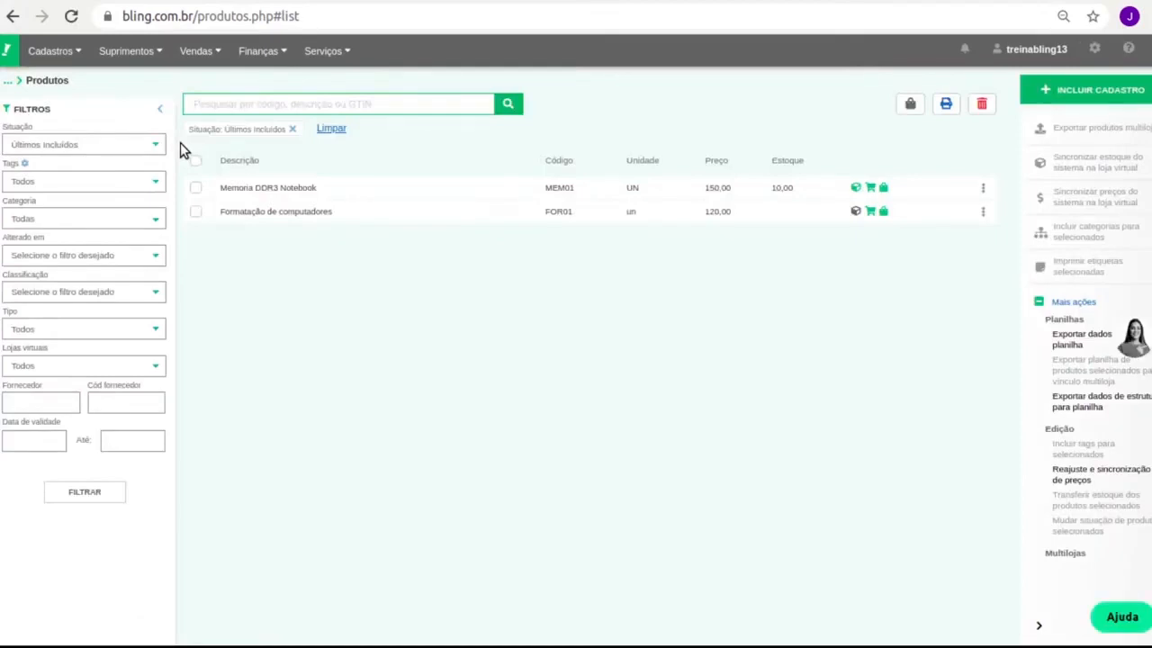
Tick and untick Formatação de computadores and Memoria DDR3 Notebook, then start a new product registration.
click(195, 213)
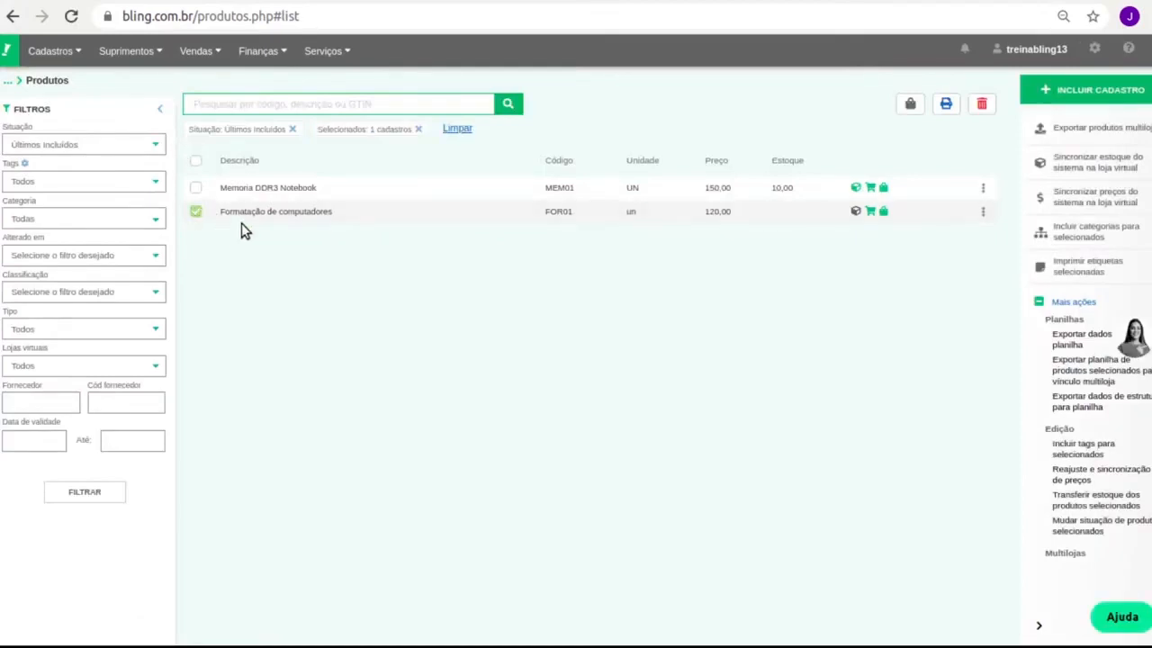
click(196, 213)
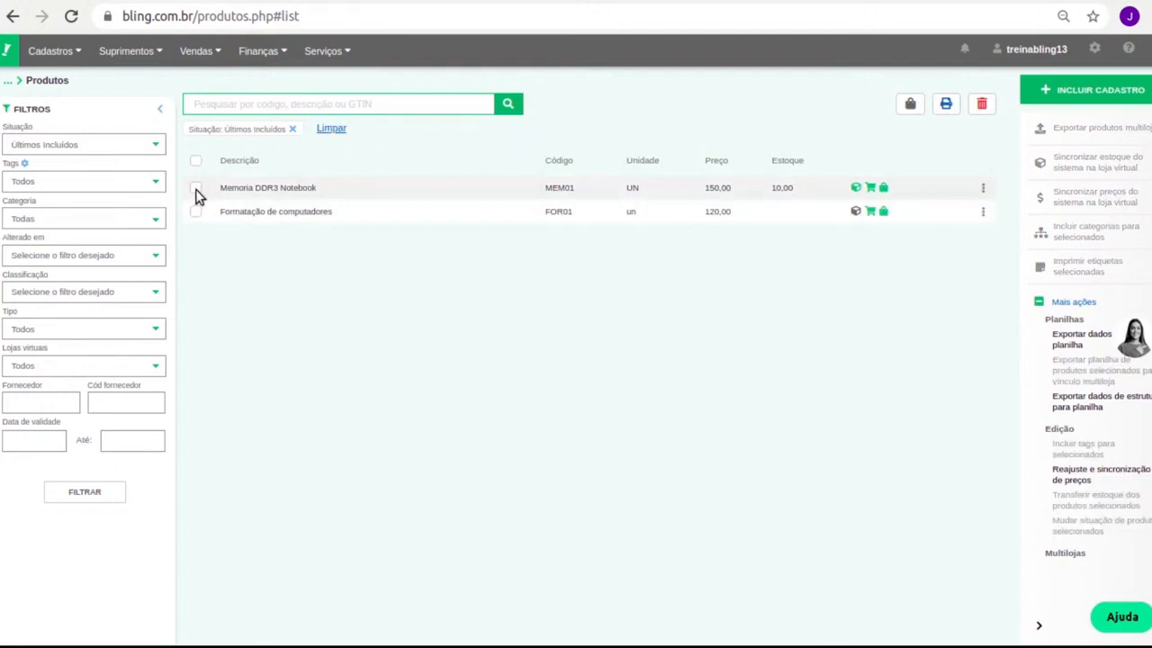
click(196, 190)
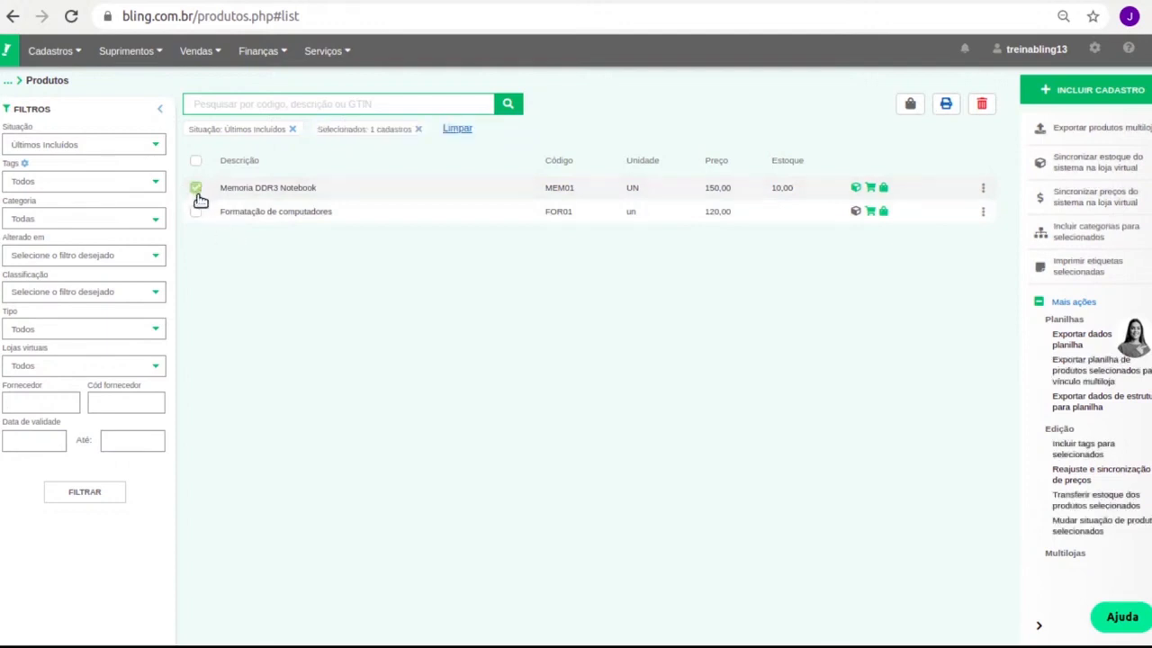
click(197, 190)
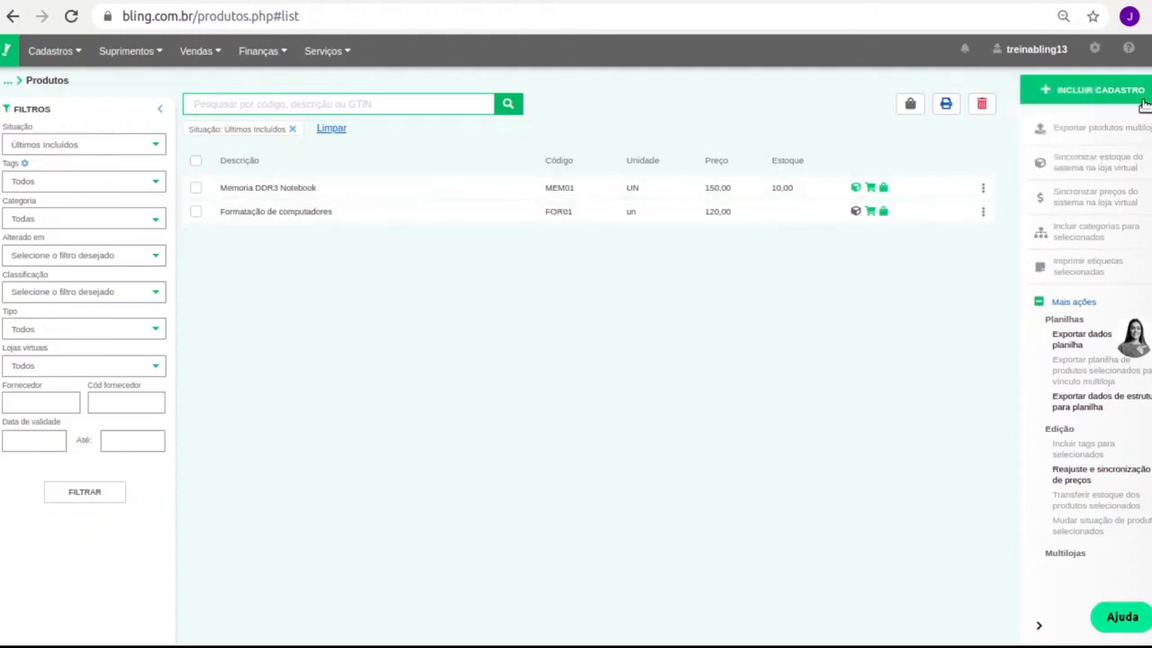
click(72, 54)
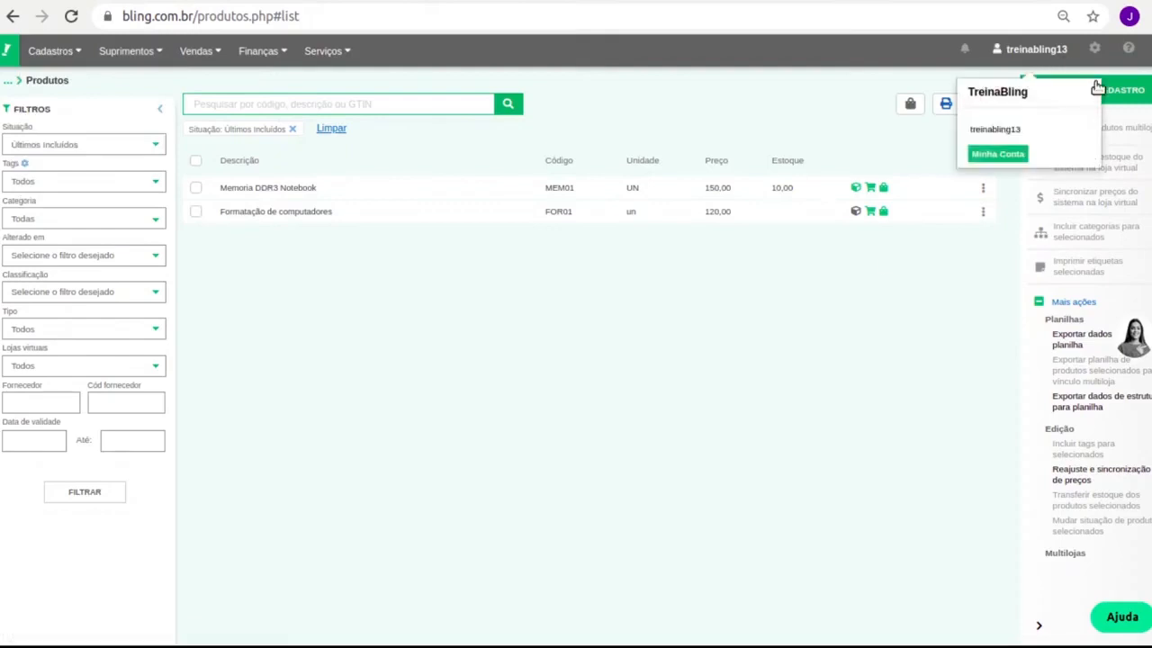
click(1116, 90)
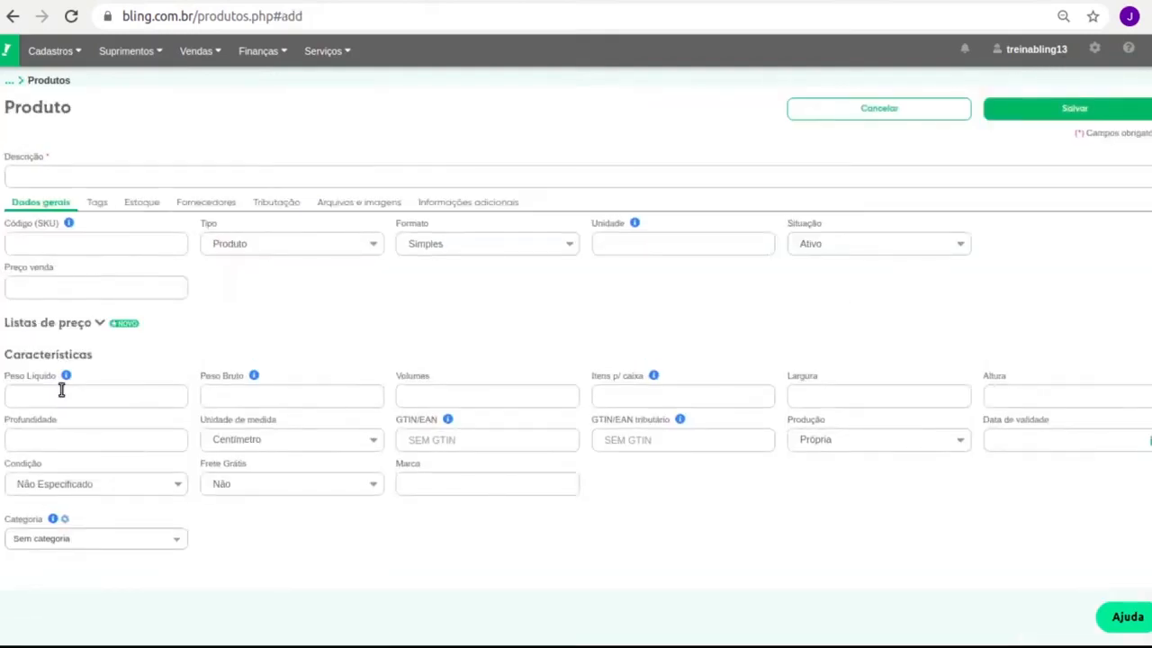
Enter the description 'Visita tecnica' and SKU VIS01 for the new item.
click(53, 171)
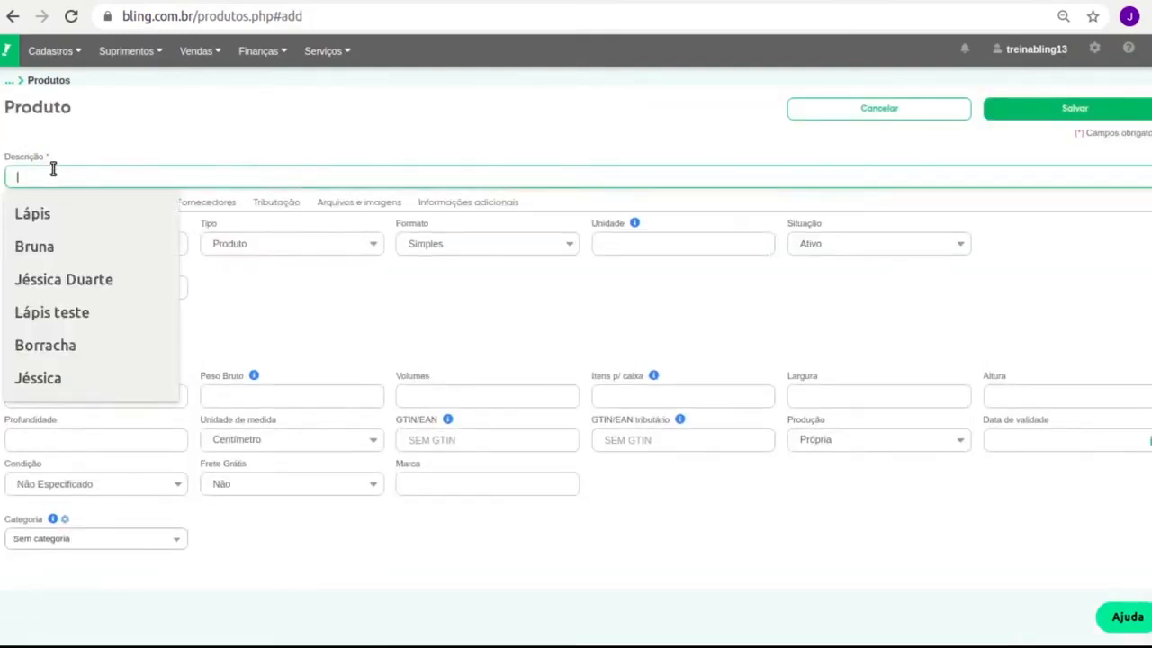
text(Forma)
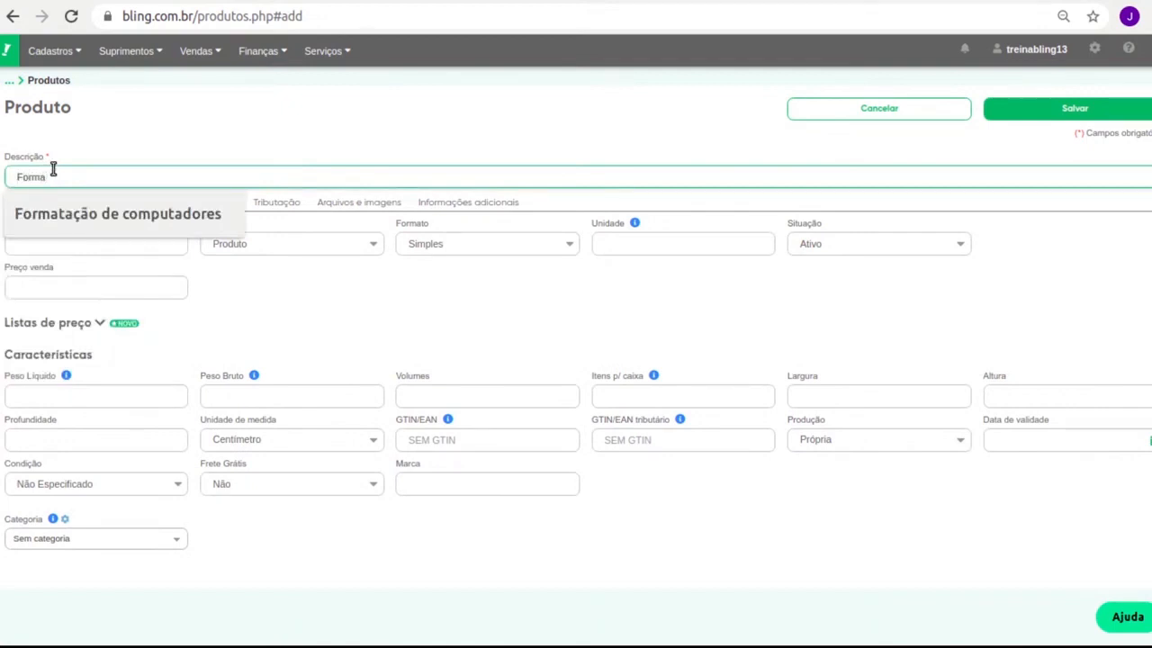
key(ctrl+a)
text(Visi)
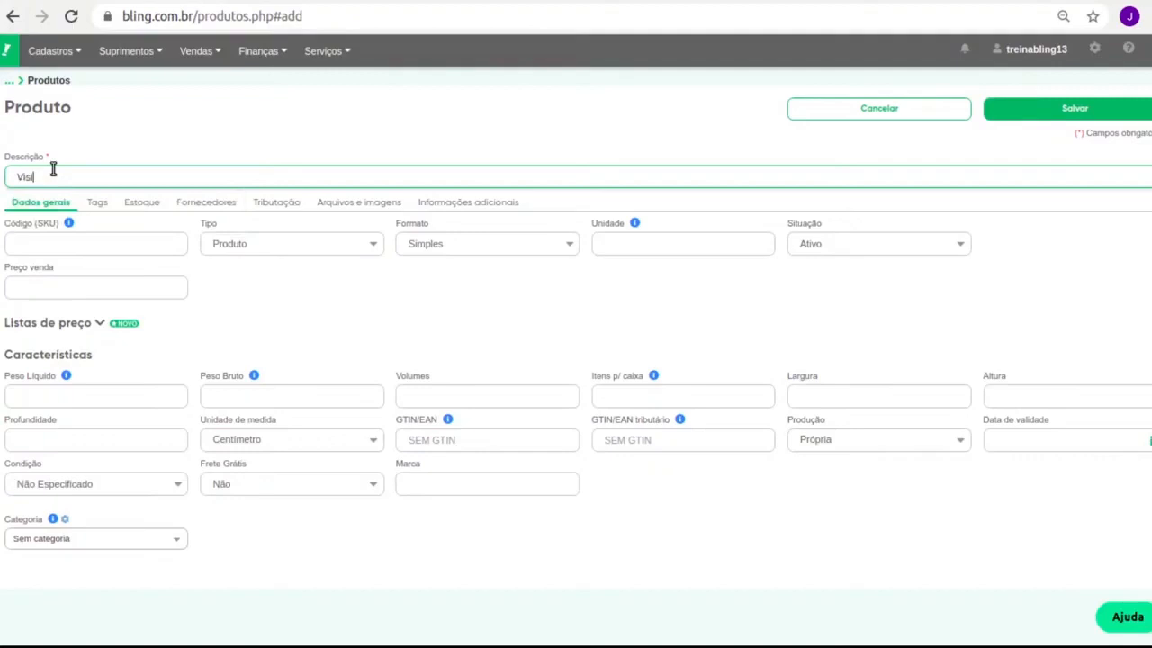
text(ta tecnica)
click(80, 243)
text(V)
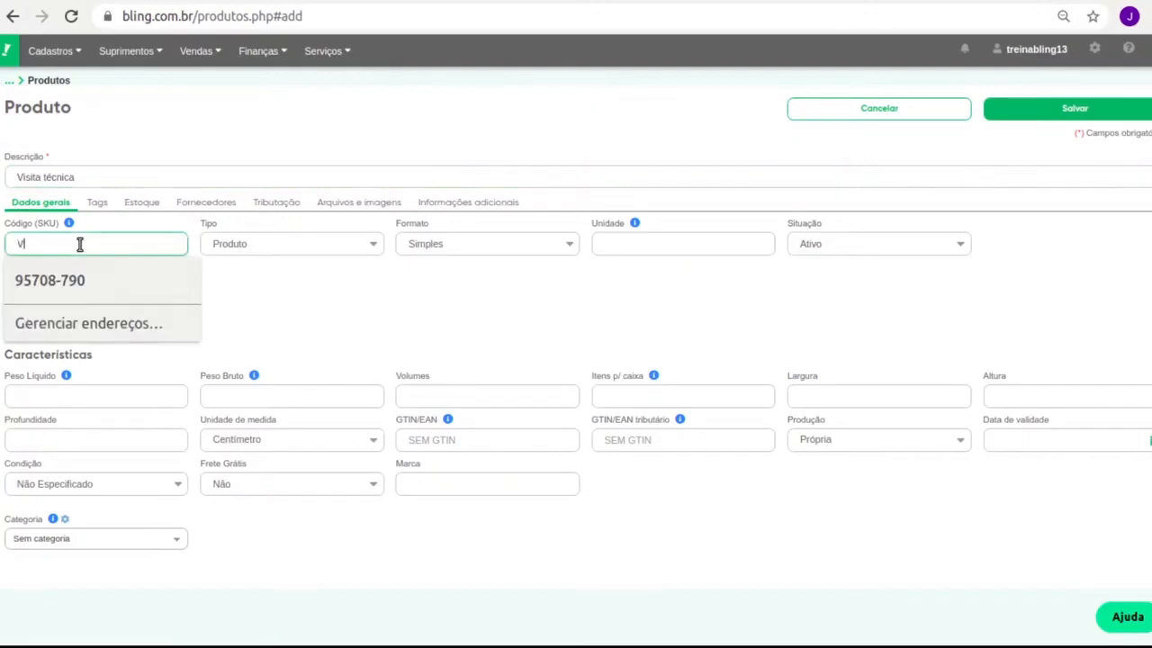
text(IS)
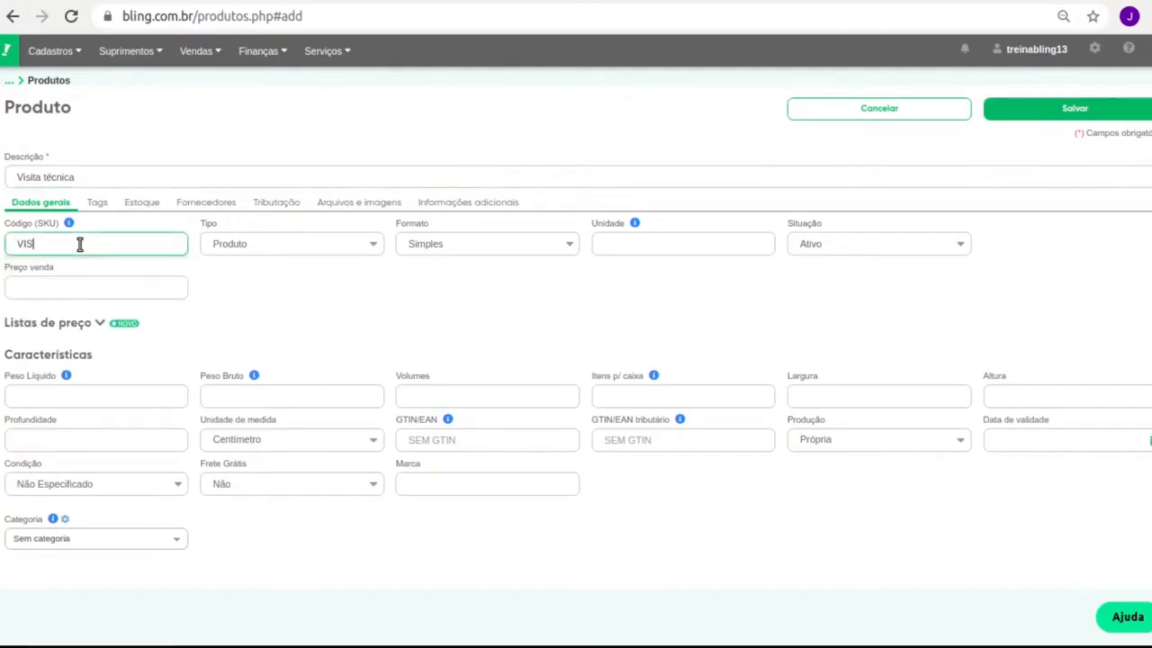
text(01)
Set the item's type to Serviço, unit UN and sale price 80.00.
click(242, 249)
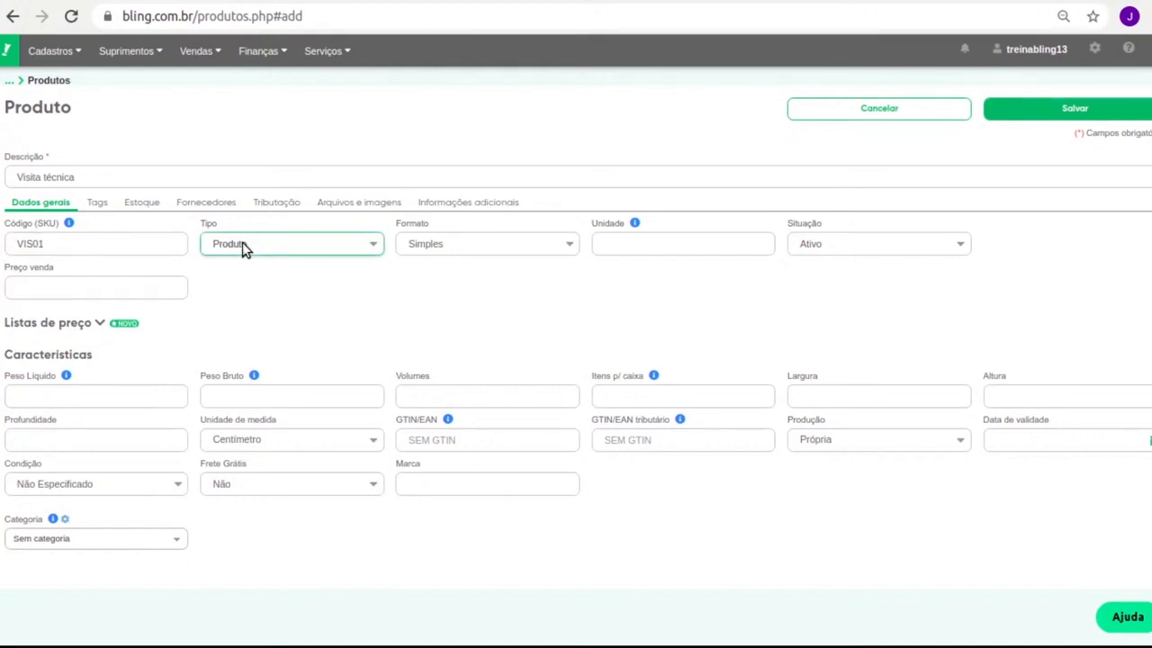
click(247, 288)
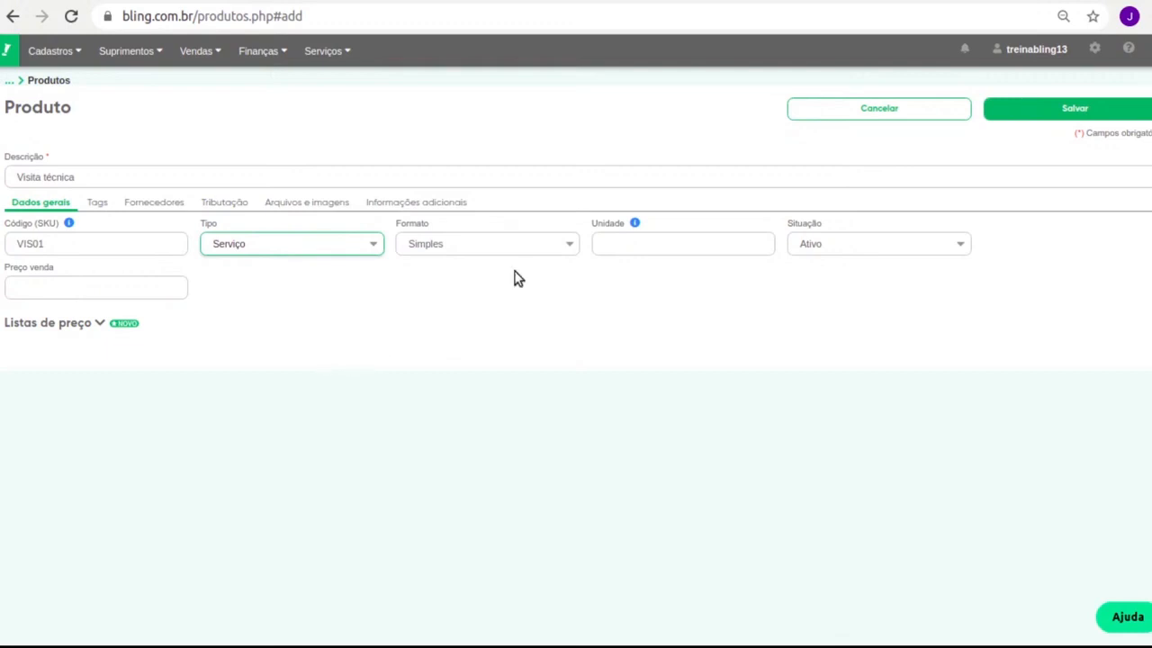
click(434, 240)
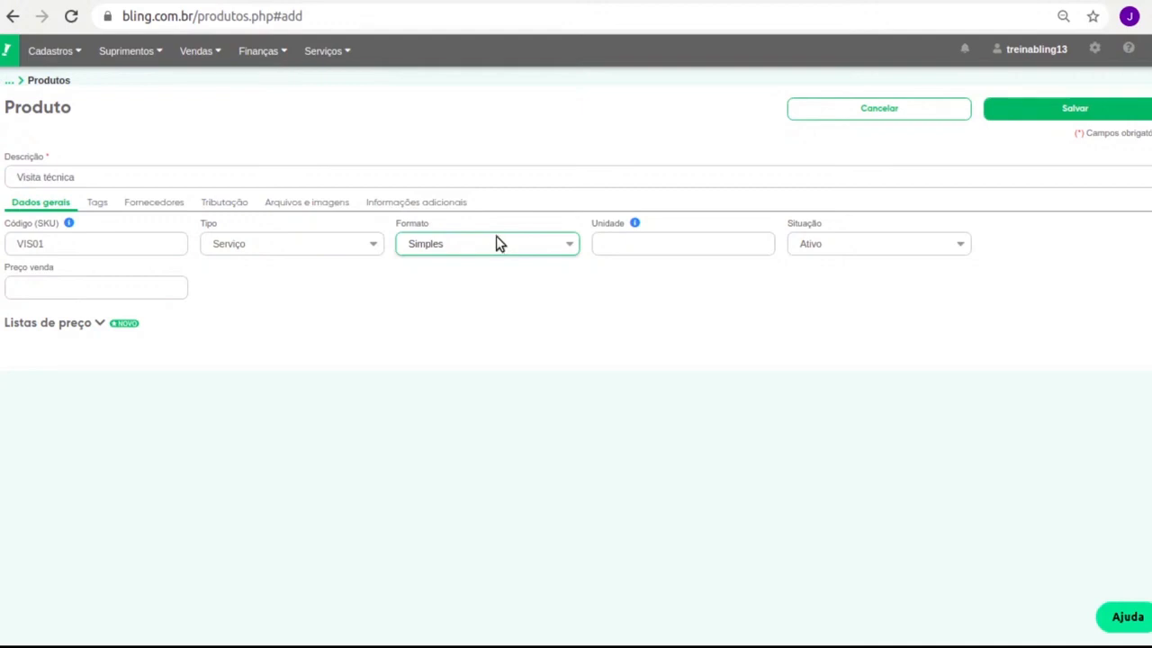
click(595, 243)
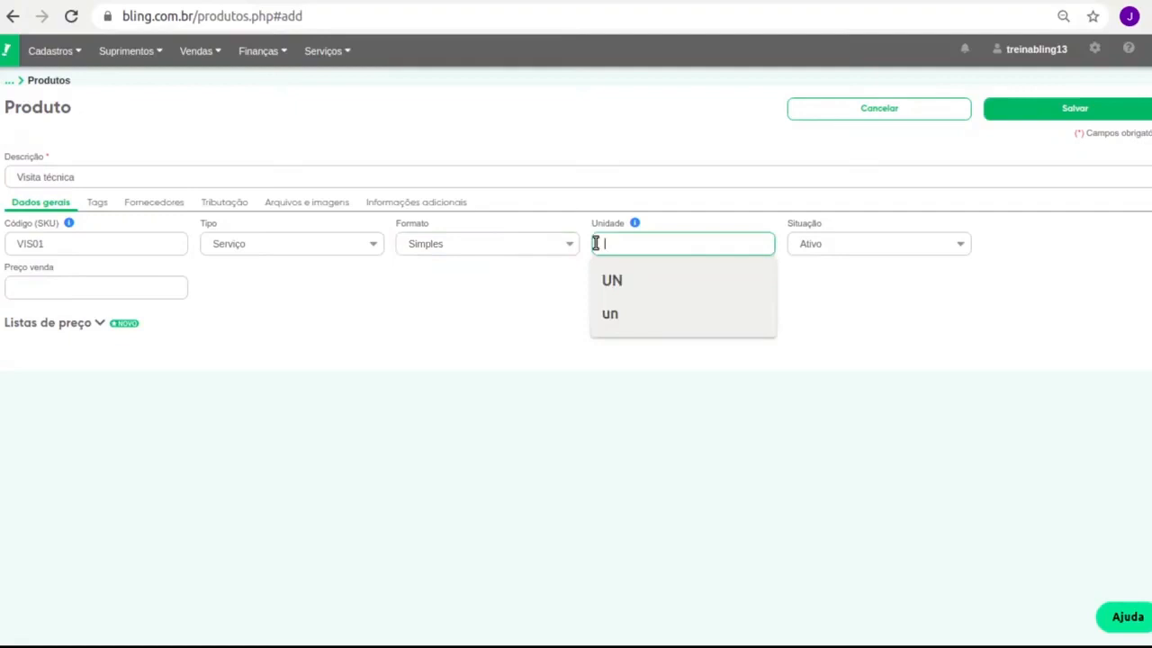
click(611, 280)
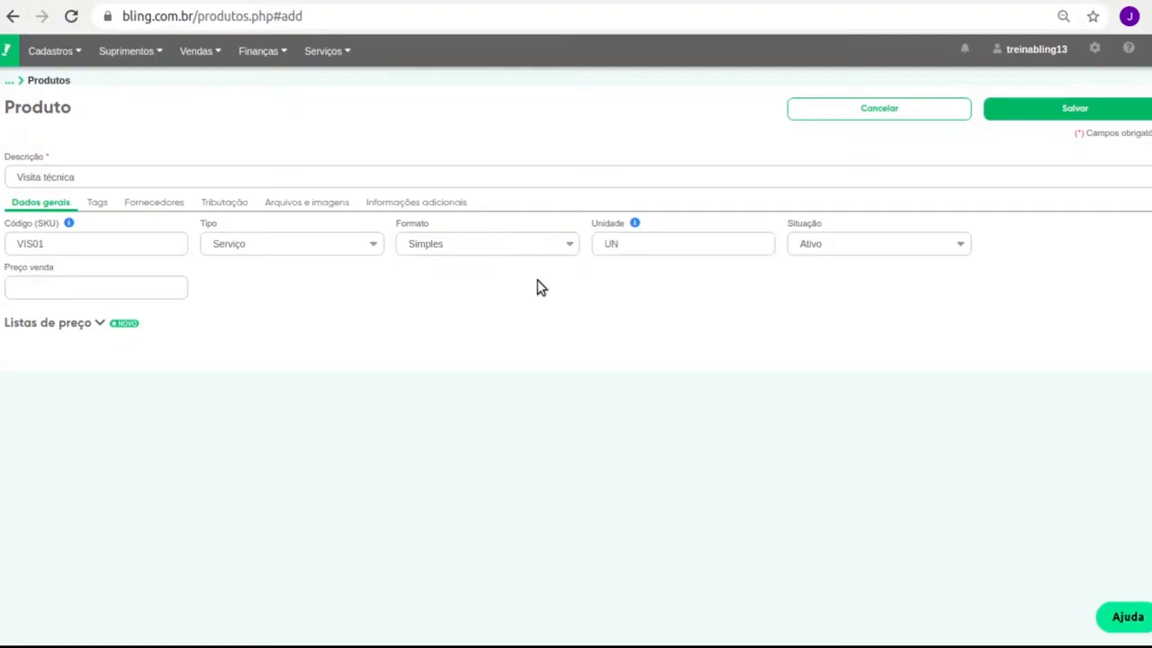
click(79, 287)
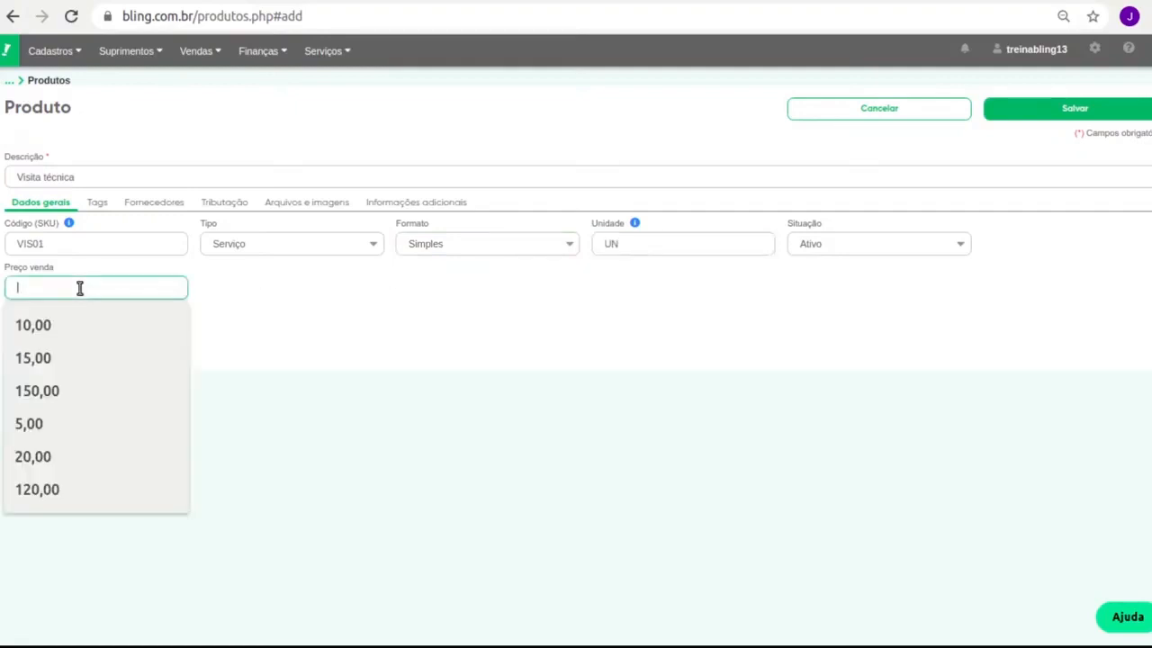
text(80)
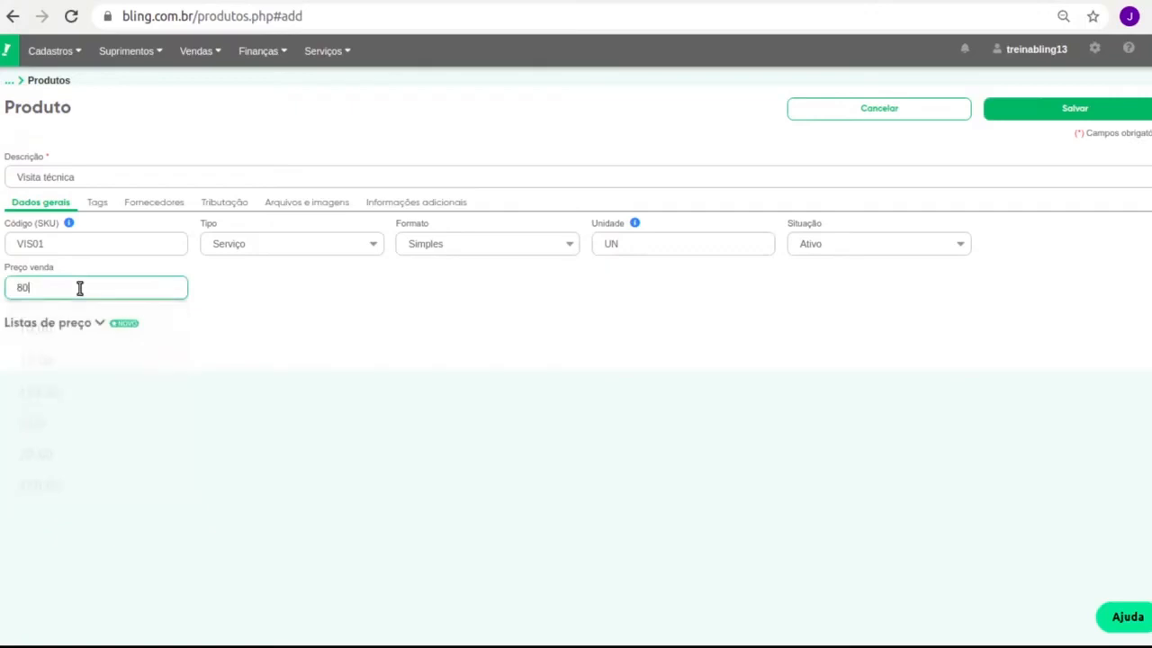
click(259, 51)
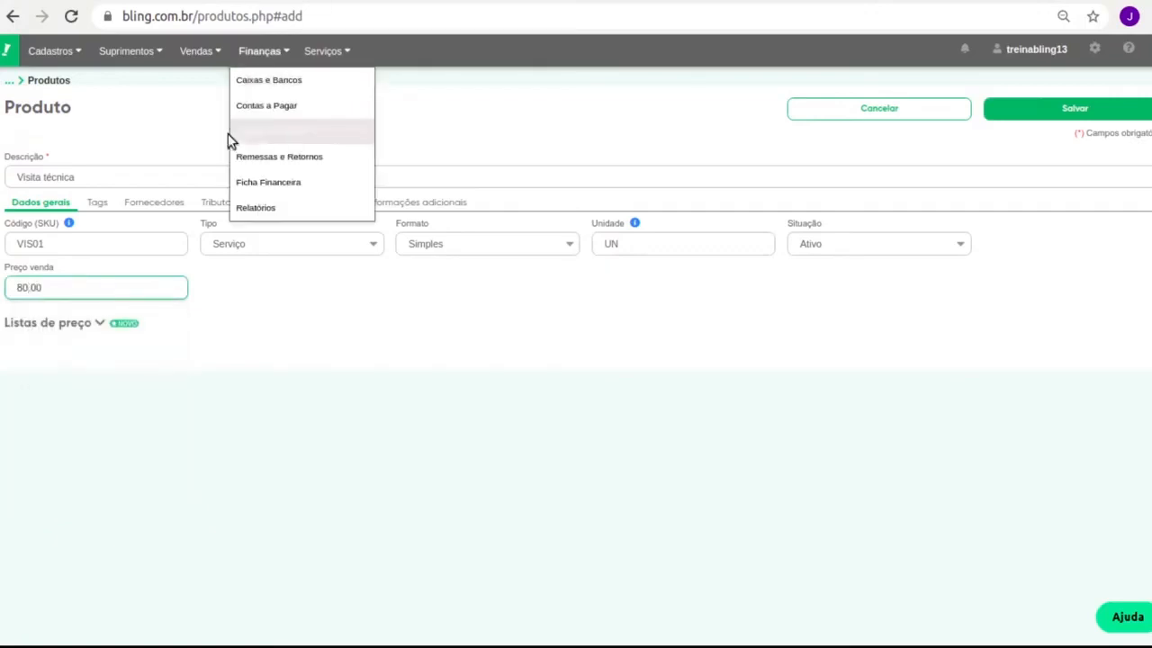
click(162, 202)
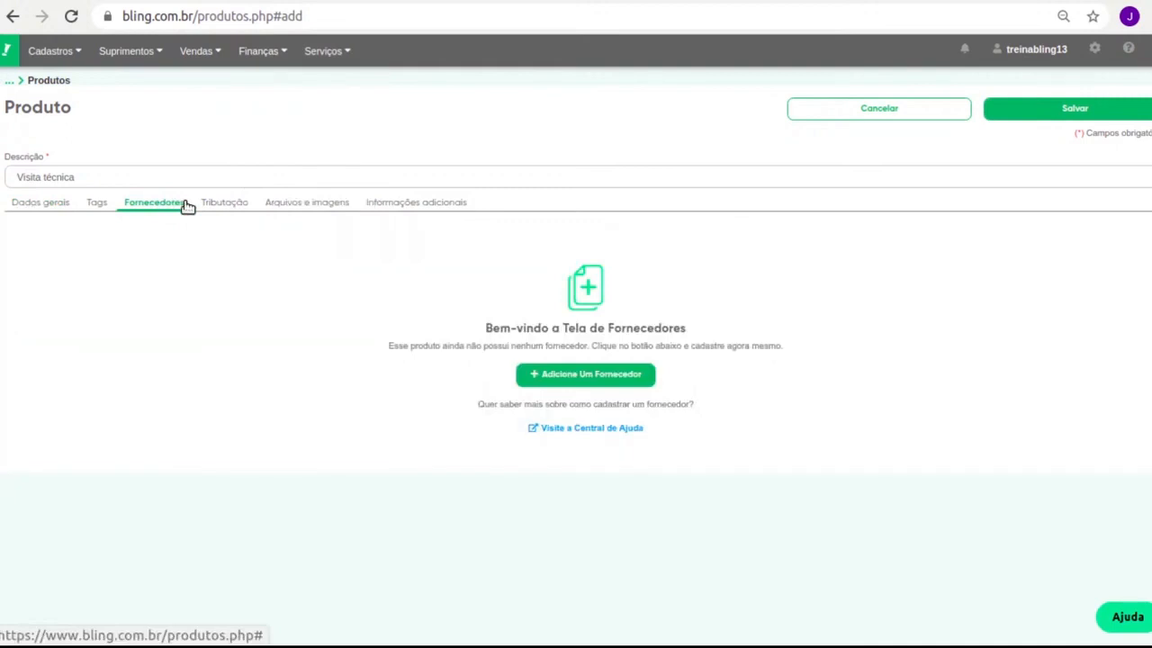
Set NCM 9609.10.00 in Tributação and browse the Tags, Arquivos e imagens and Informações adicionais tabs.
click(93, 203)
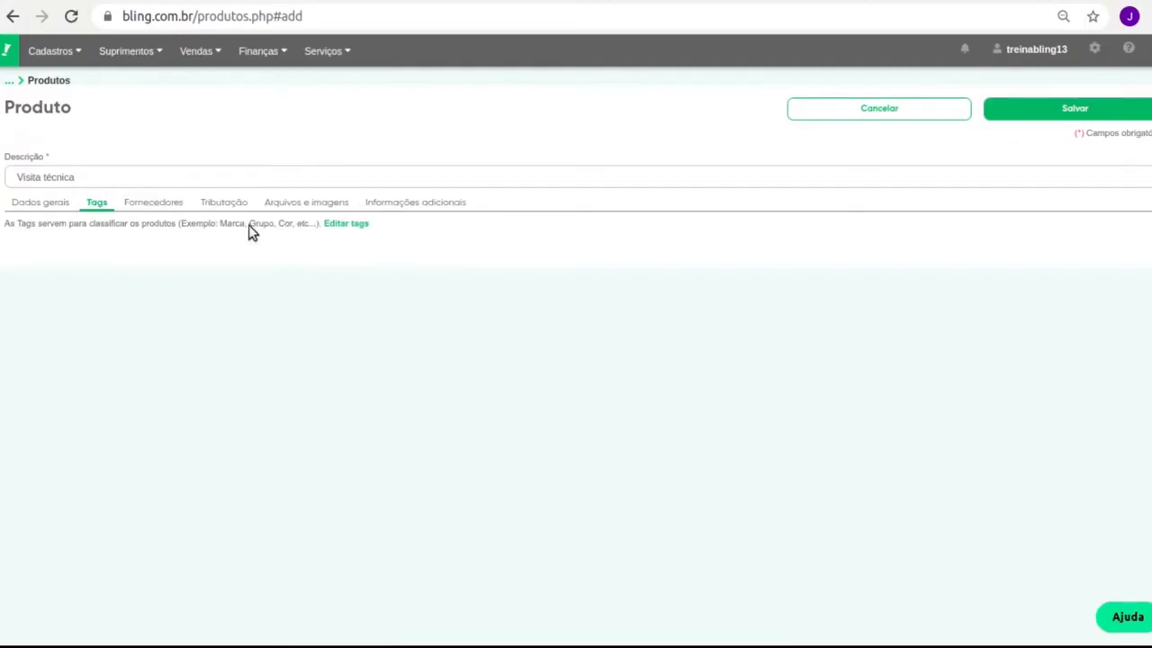
click(223, 202)
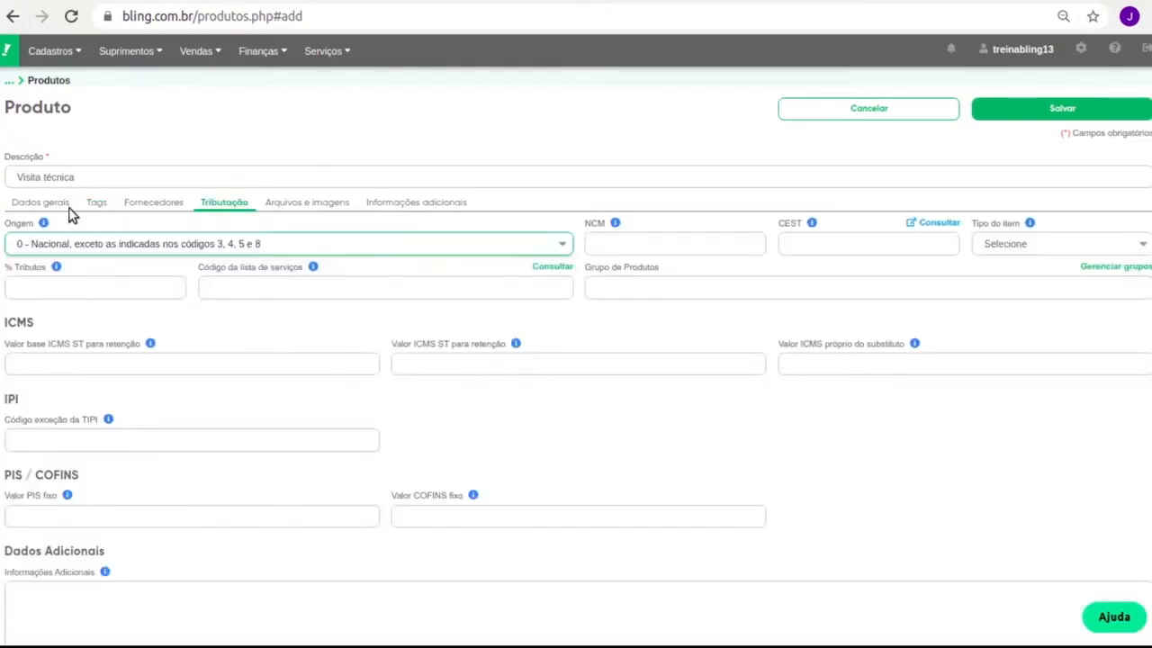
click(621, 243)
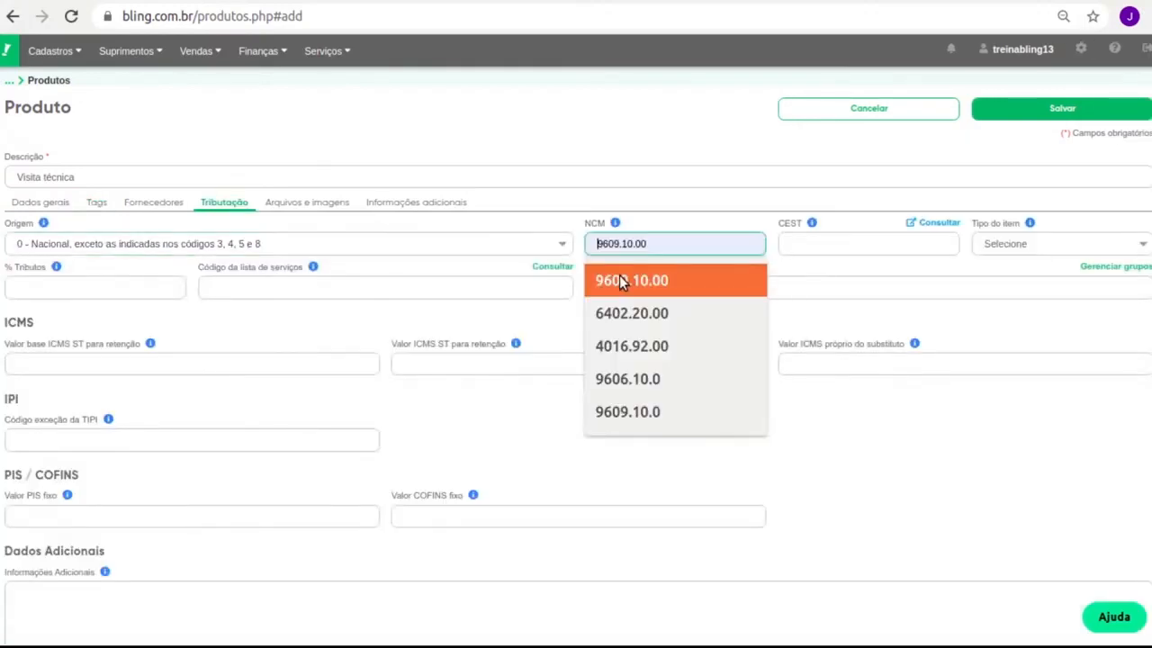
click(621, 280)
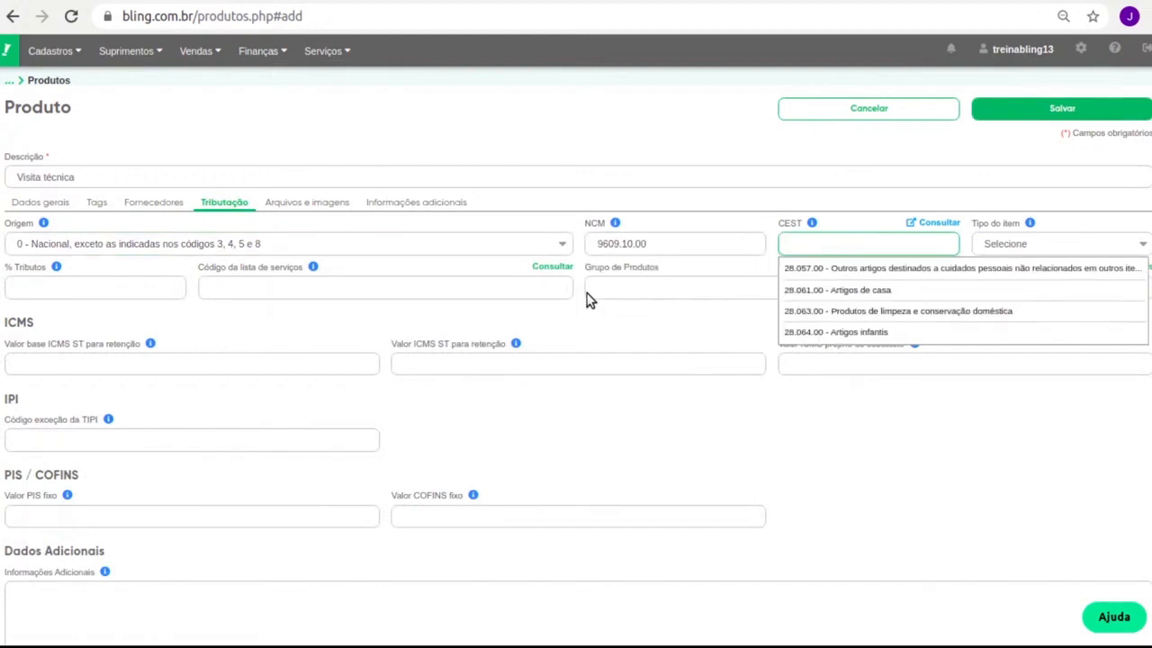
click(585, 295)
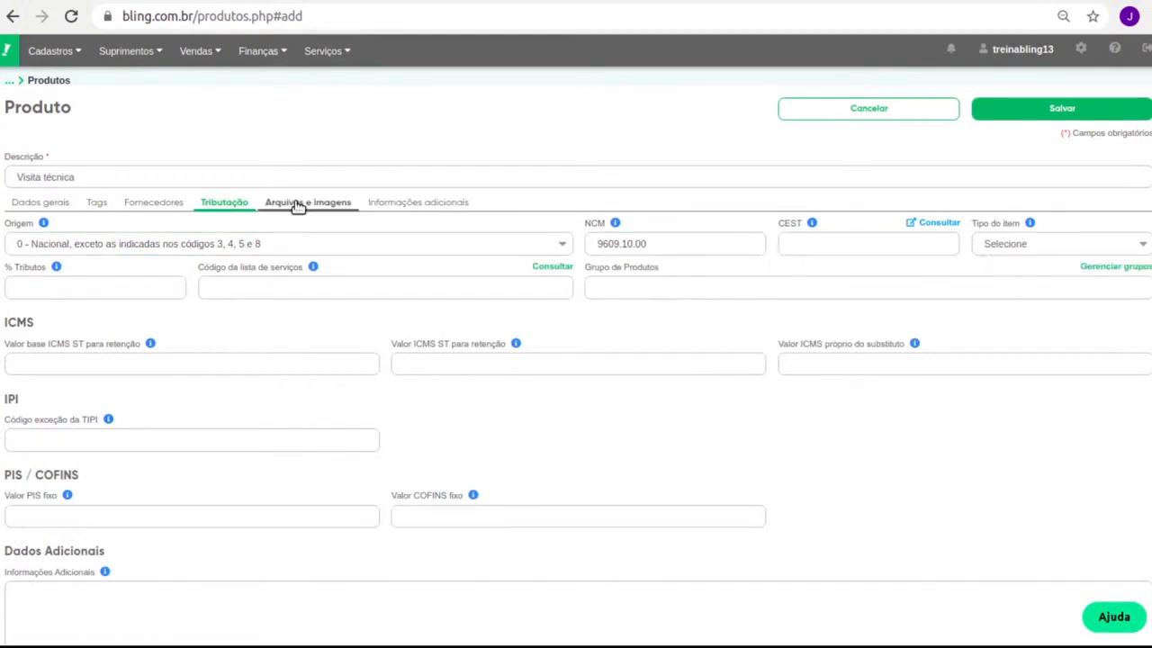
click(298, 205)
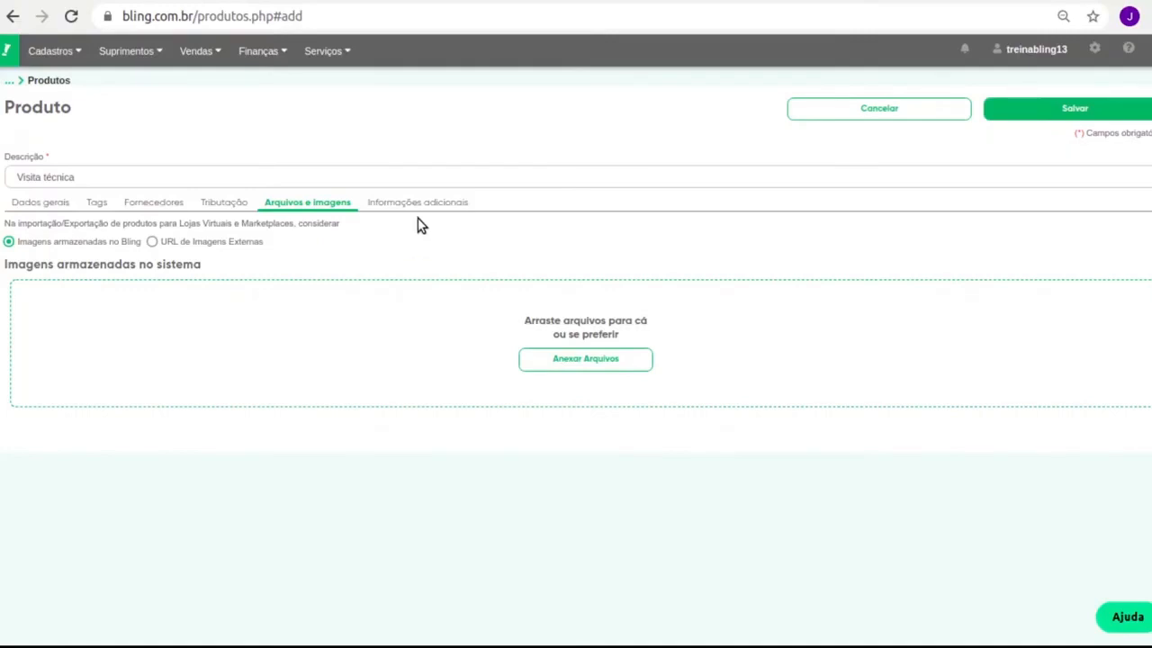
click(417, 203)
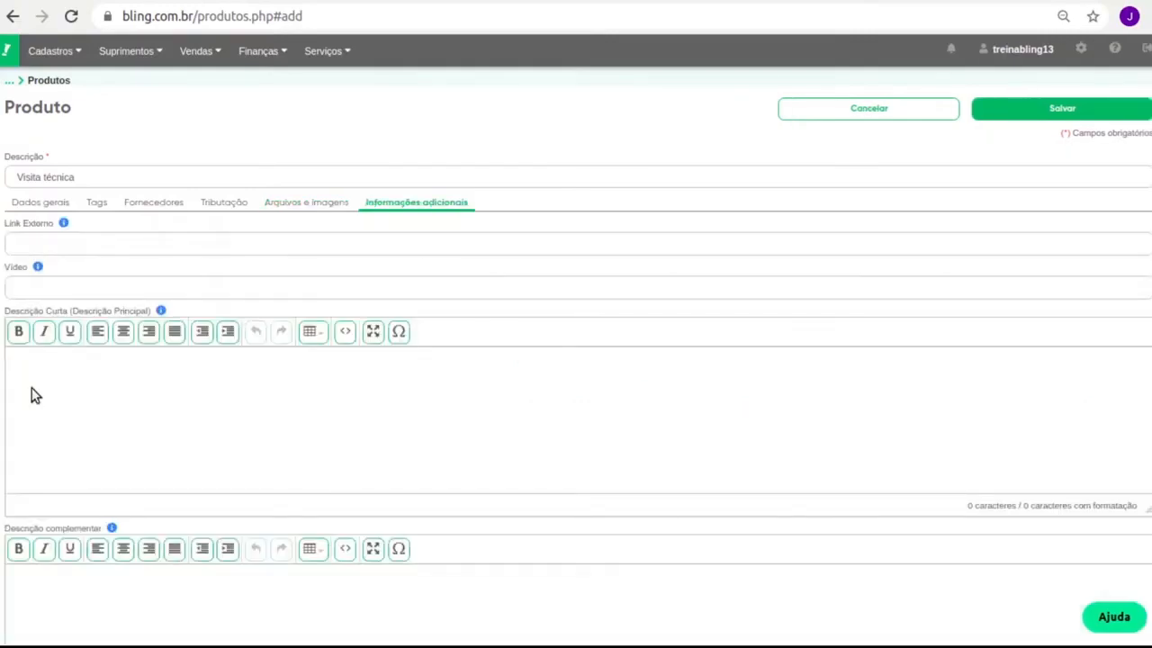
click(31, 396)
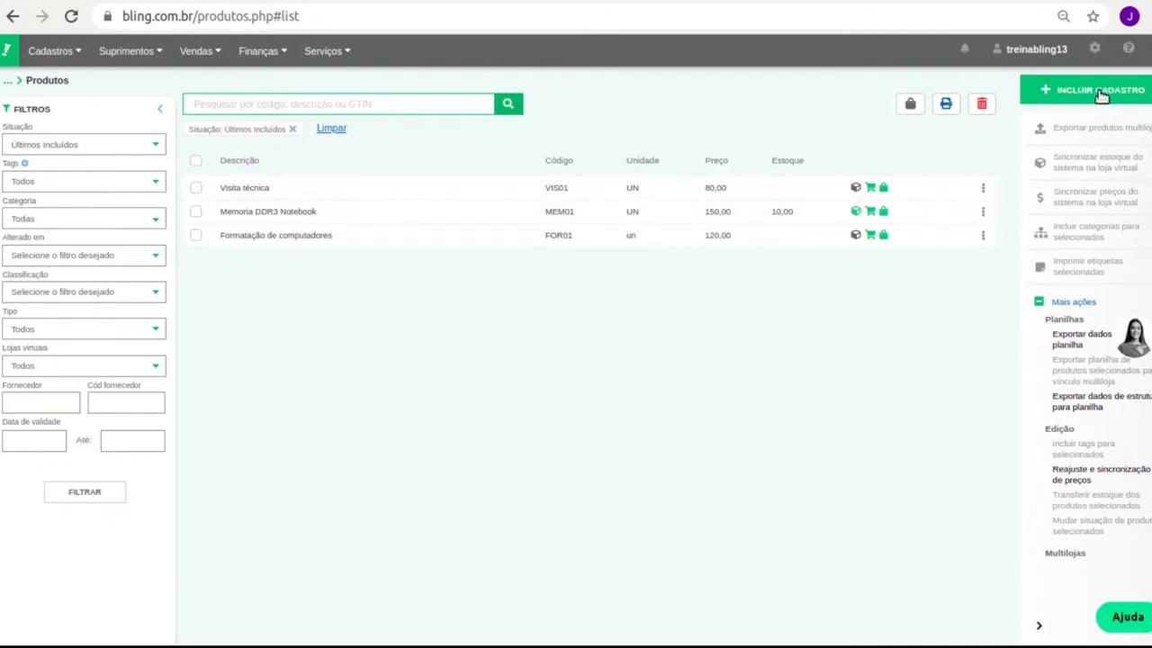
Start a new product with description 'Memoria DDR4' and SKU MEM02.
click(1101, 96)
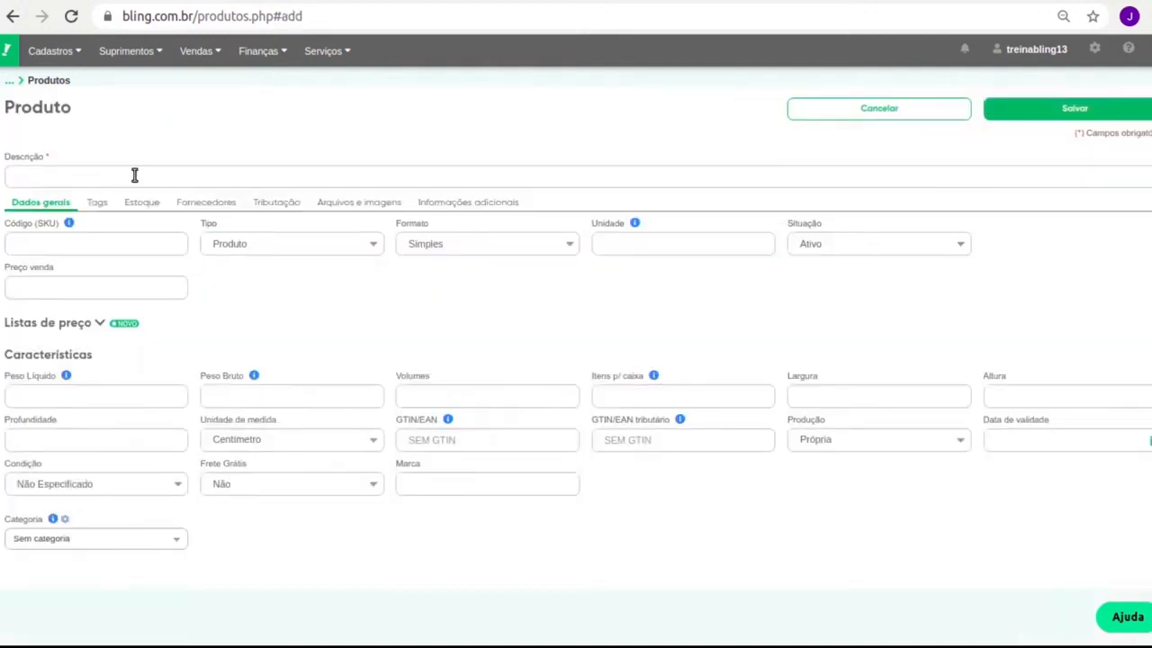
click(134, 176)
text(Mem)
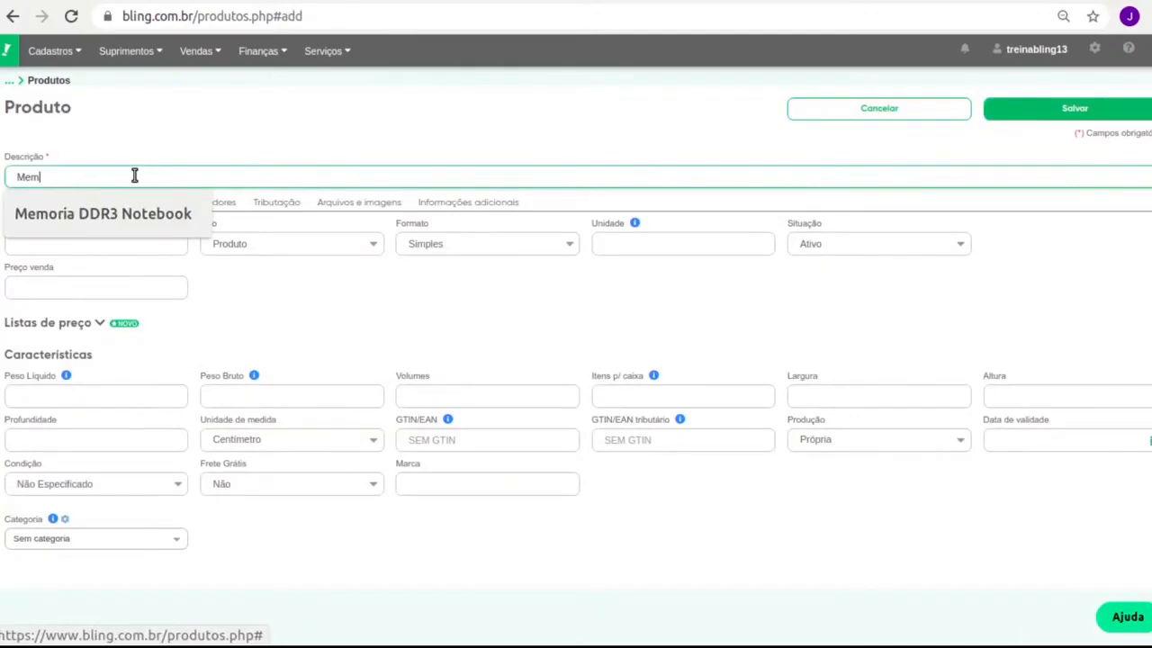
text(oria DDR4)
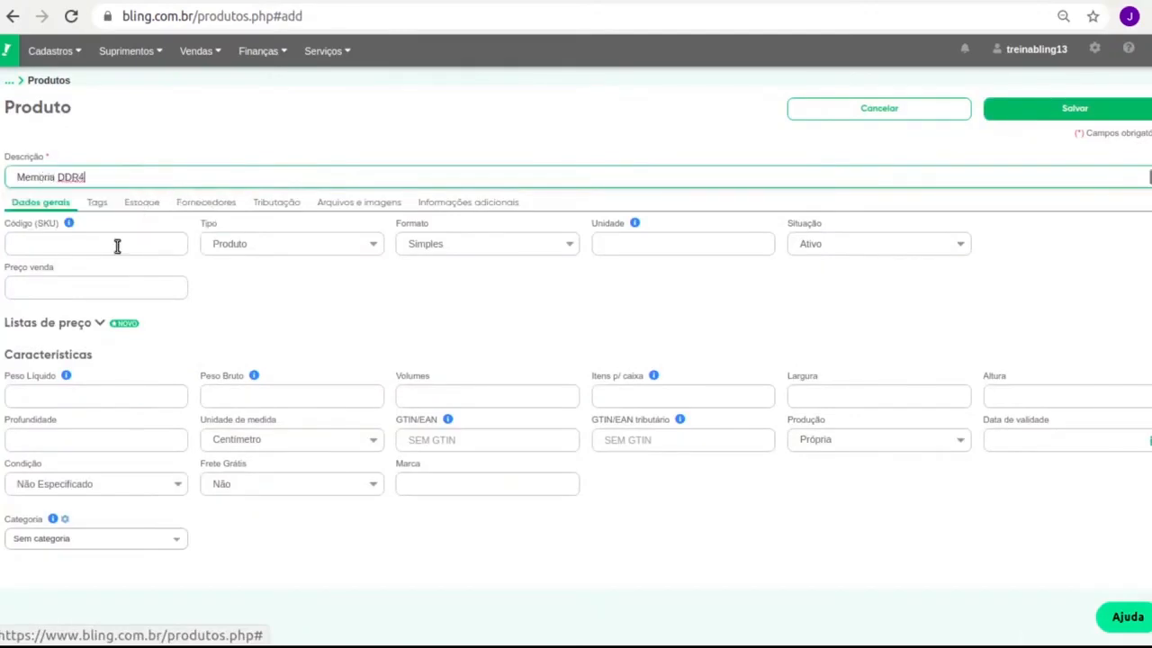
click(117, 245)
text(MEM)
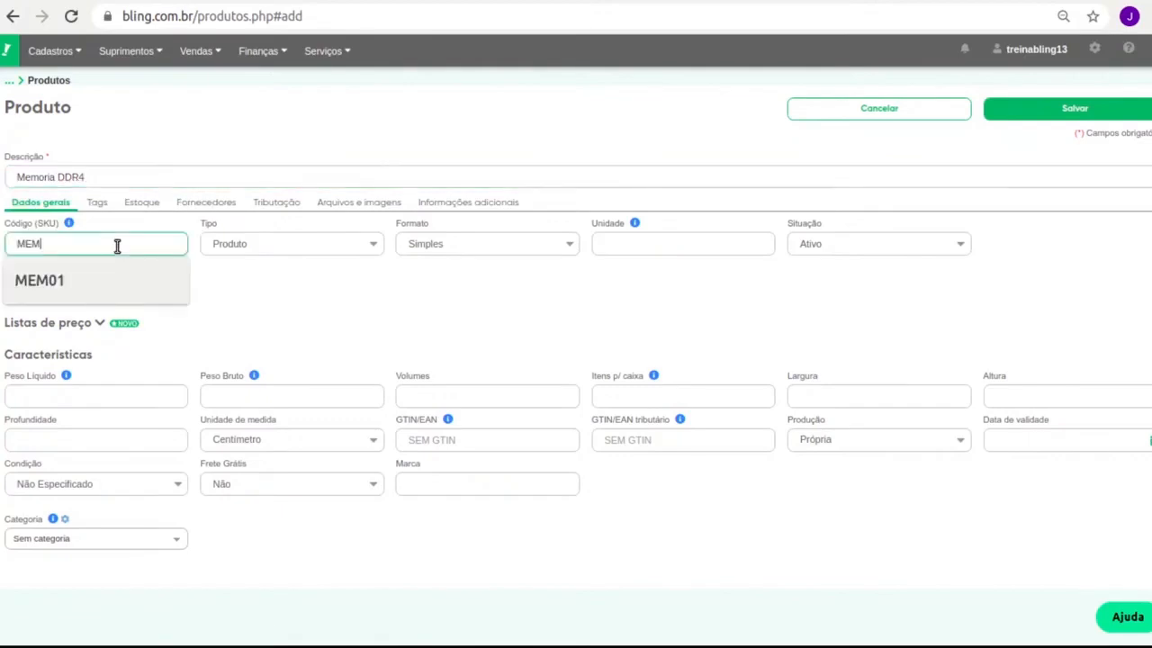
text(02)
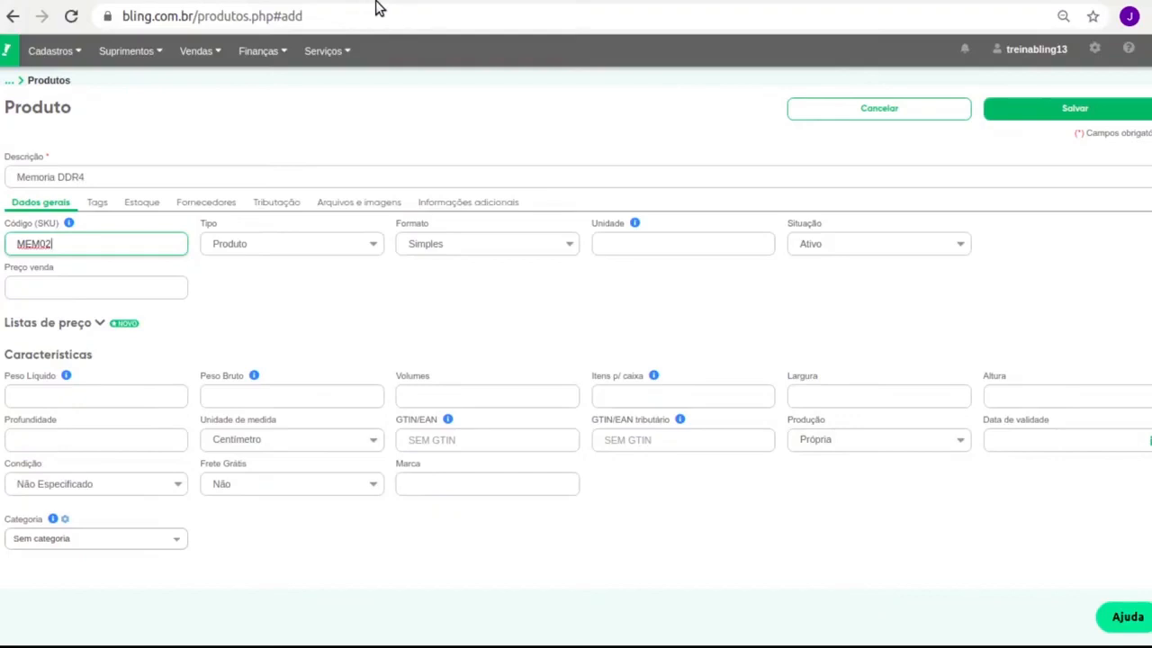
Give Memoria DDR4 unit UN and a 250,00 sale price.
click(670, 234)
text(U)
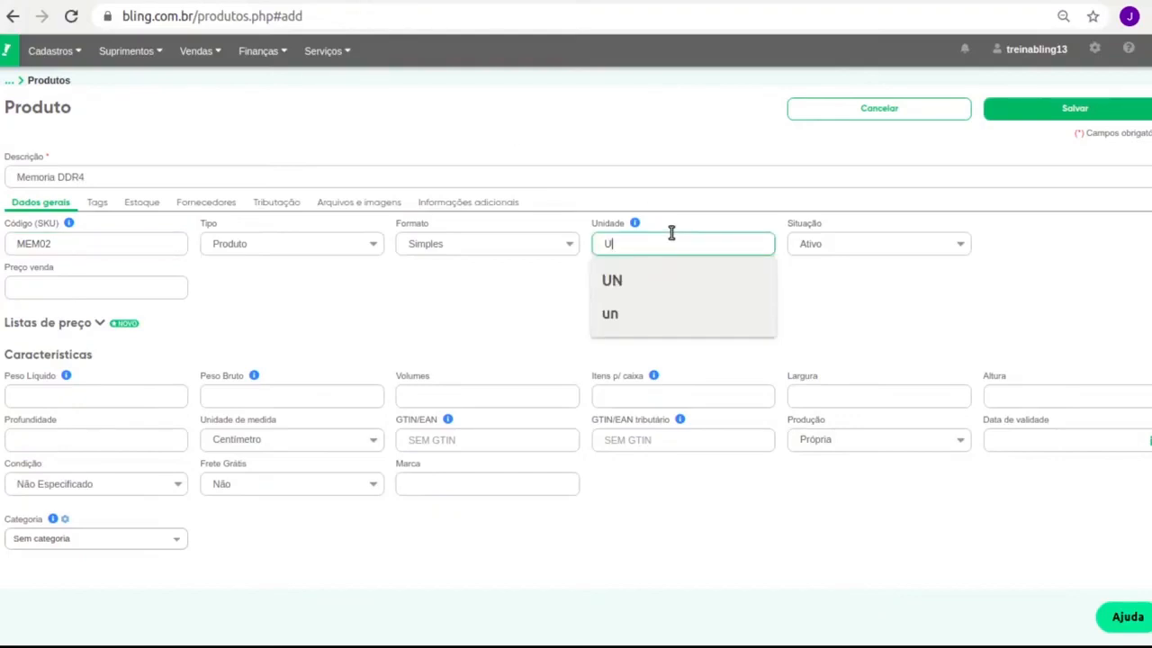
text(N)
click(87, 286)
text(2)
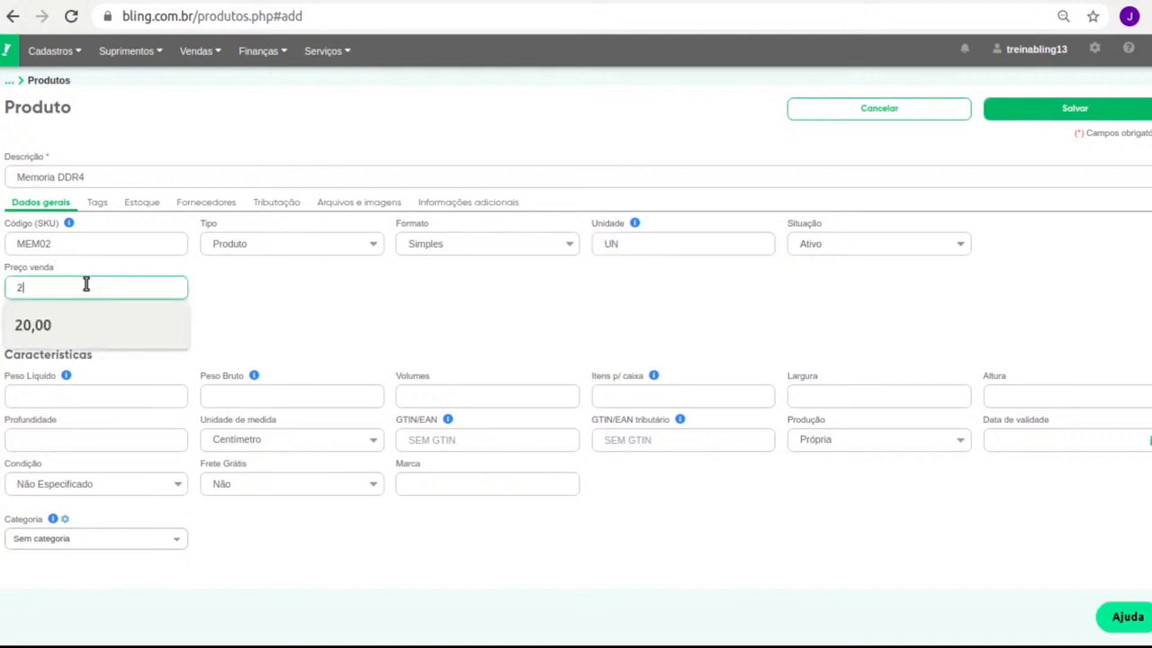
text(50)
click(130, 314)
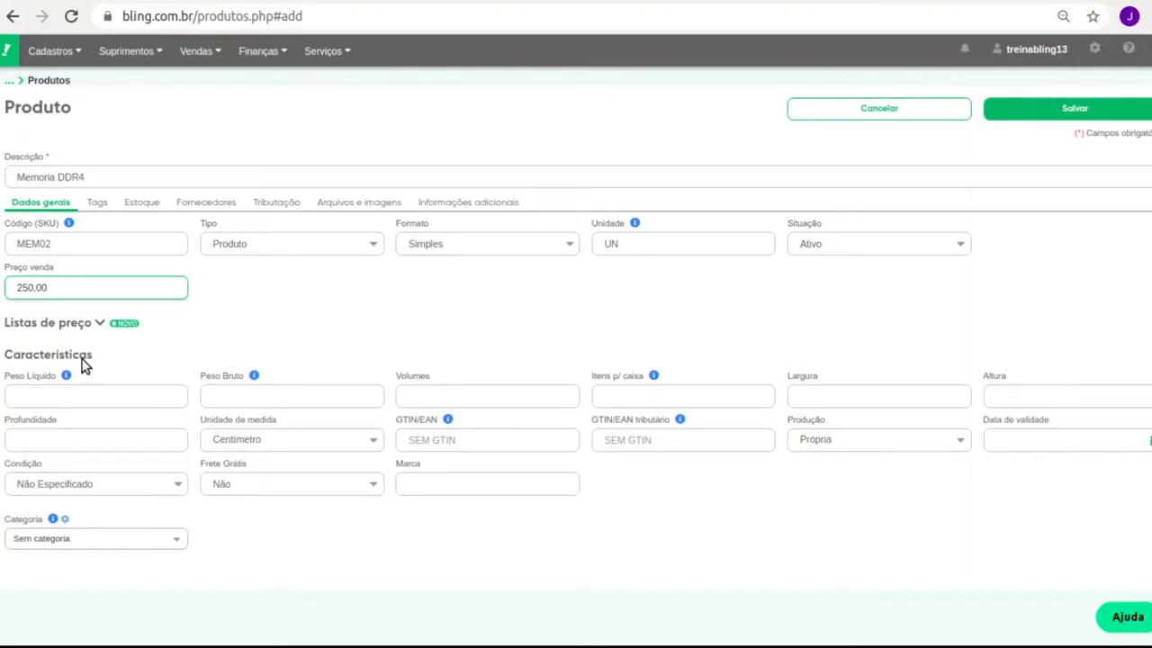
mouse_move(41, 53)
click(93, 203)
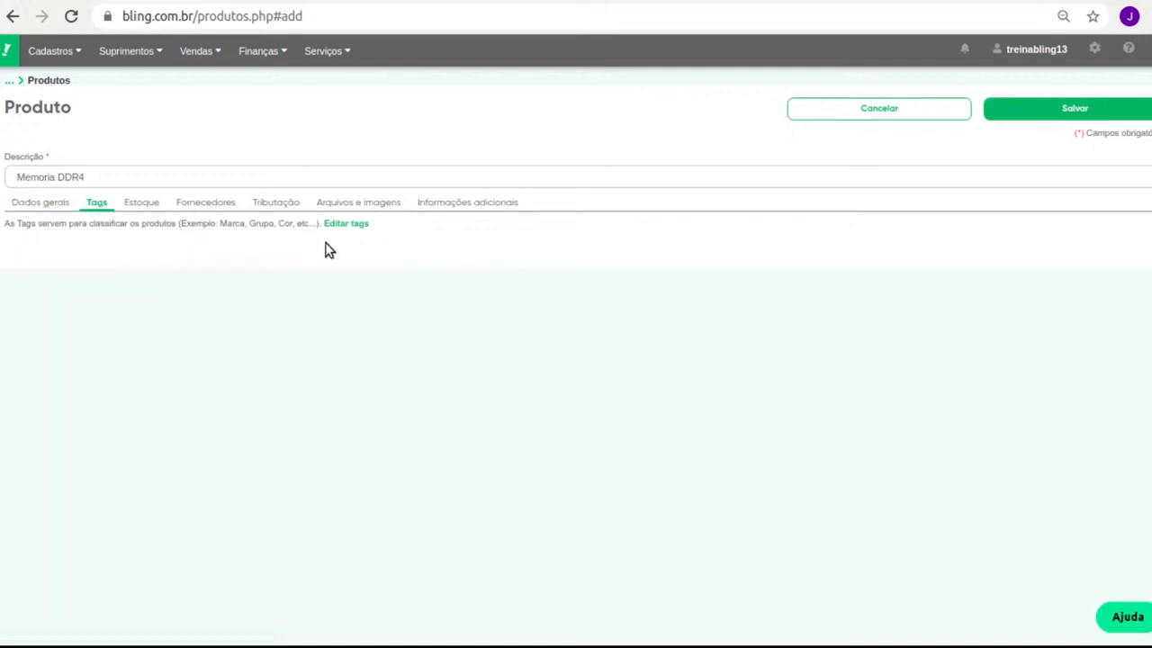
Enter an initial stock quantity of 10,00 for Memoria DDR4.
click(144, 203)
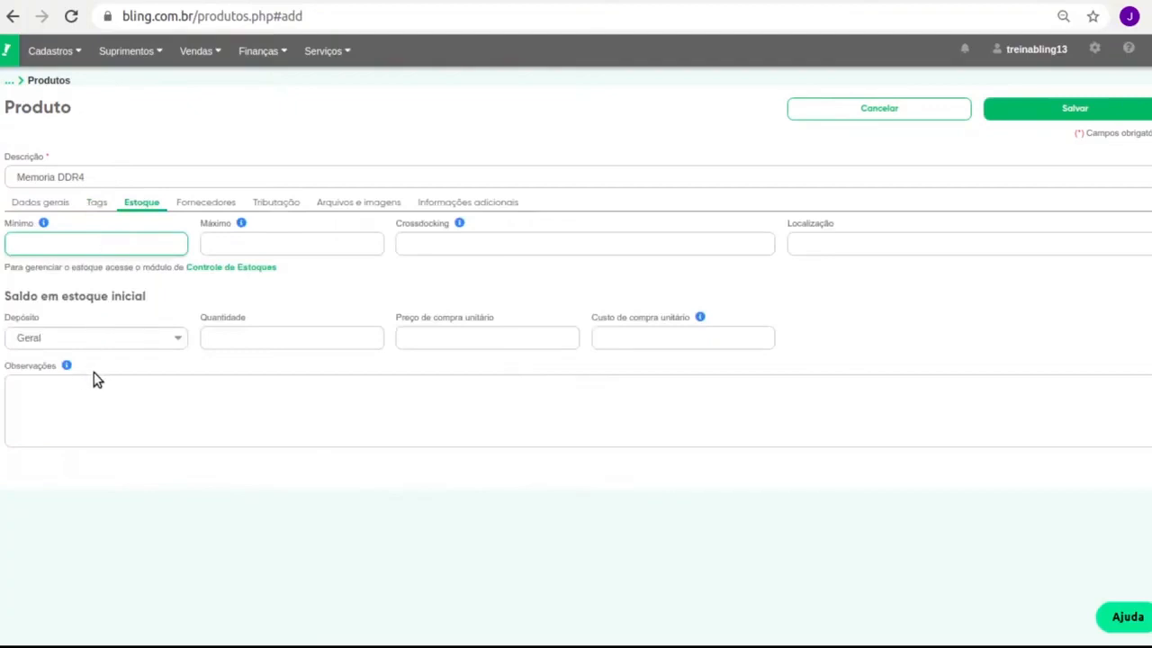
click(250, 337)
text(10)
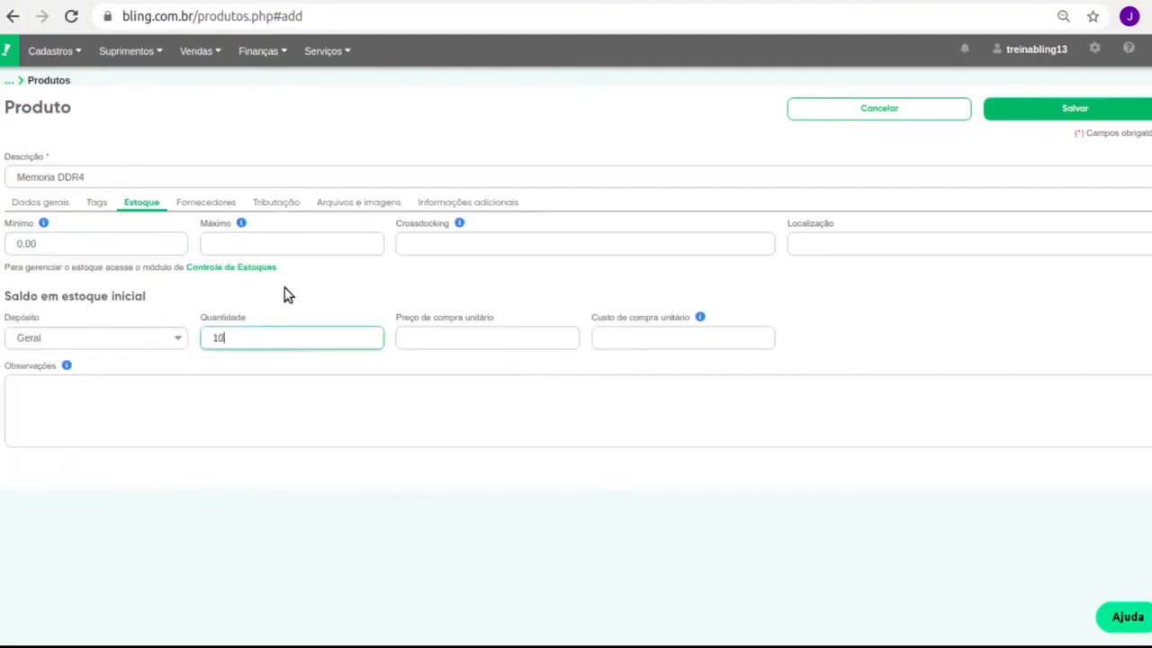
click(475, 319)
double_click(643, 316)
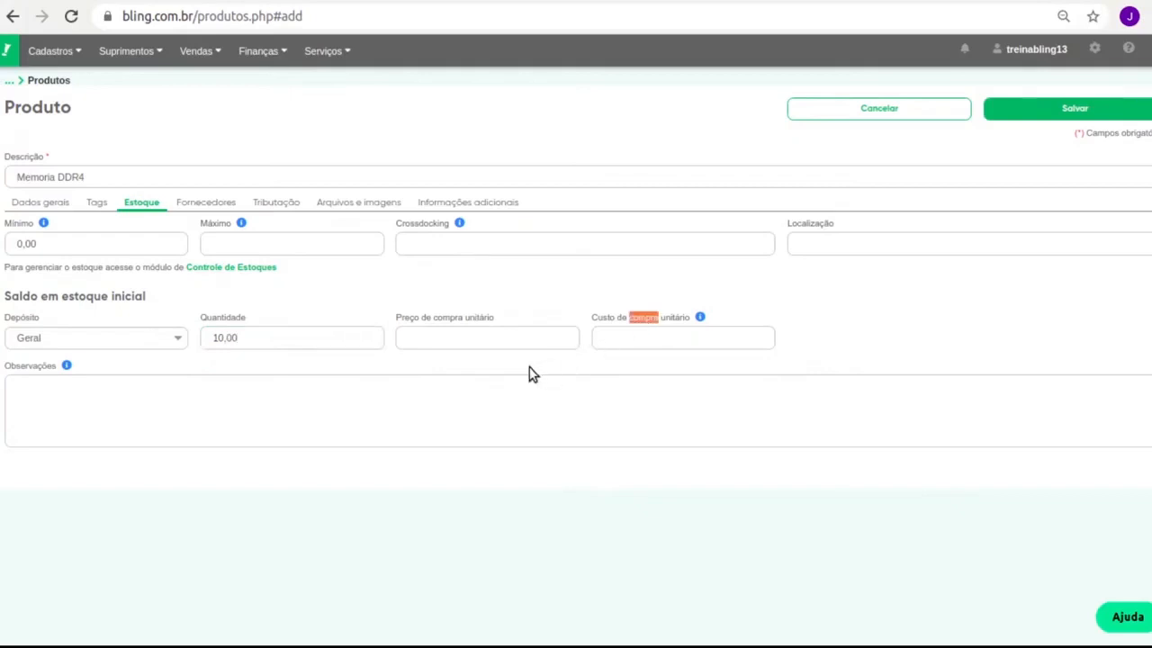
double_click(478, 317)
triple_click(655, 321)
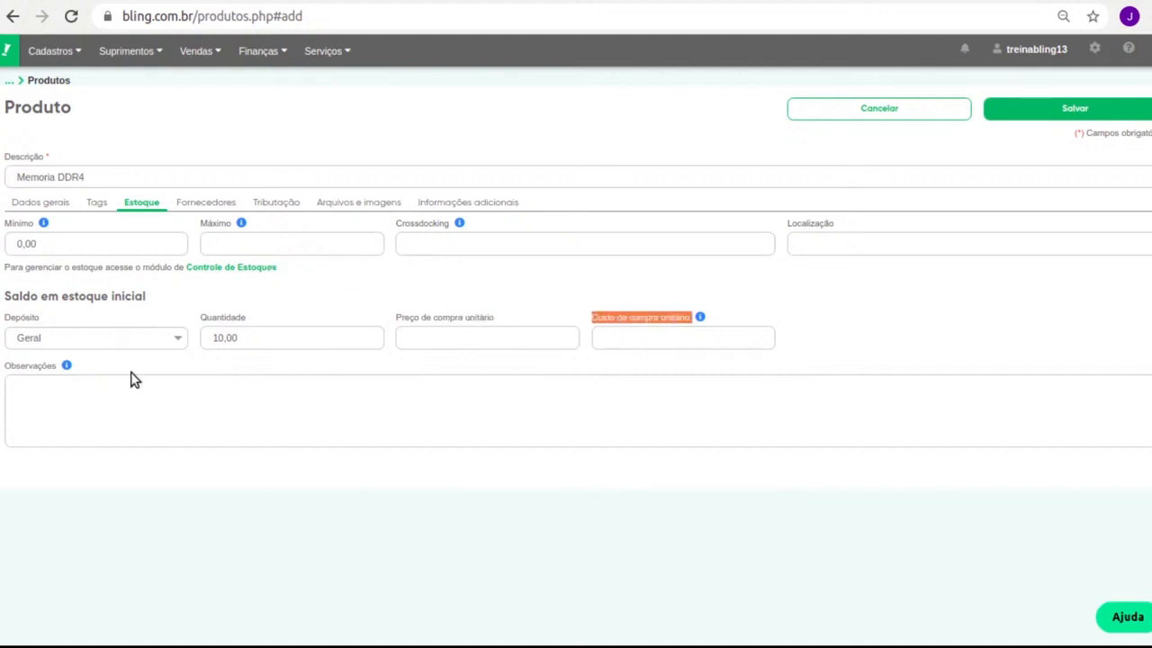
Set NCM 9609.10.00, check the remaining tabs and save Memoria DDR4.
click(212, 203)
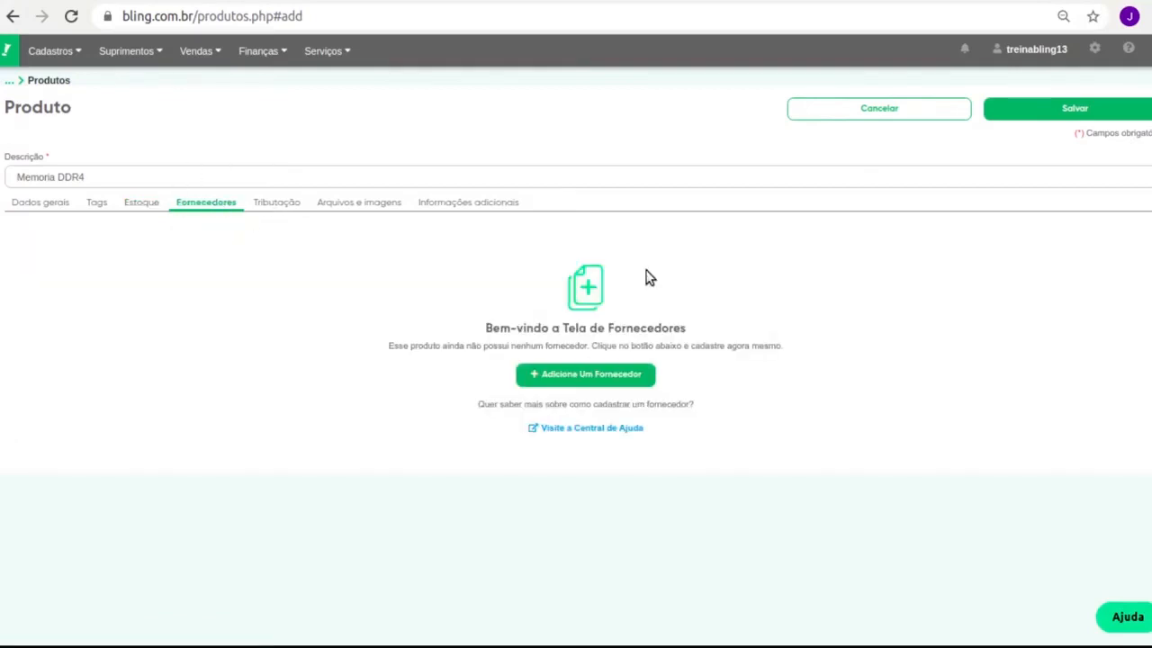
click(275, 202)
click(711, 245)
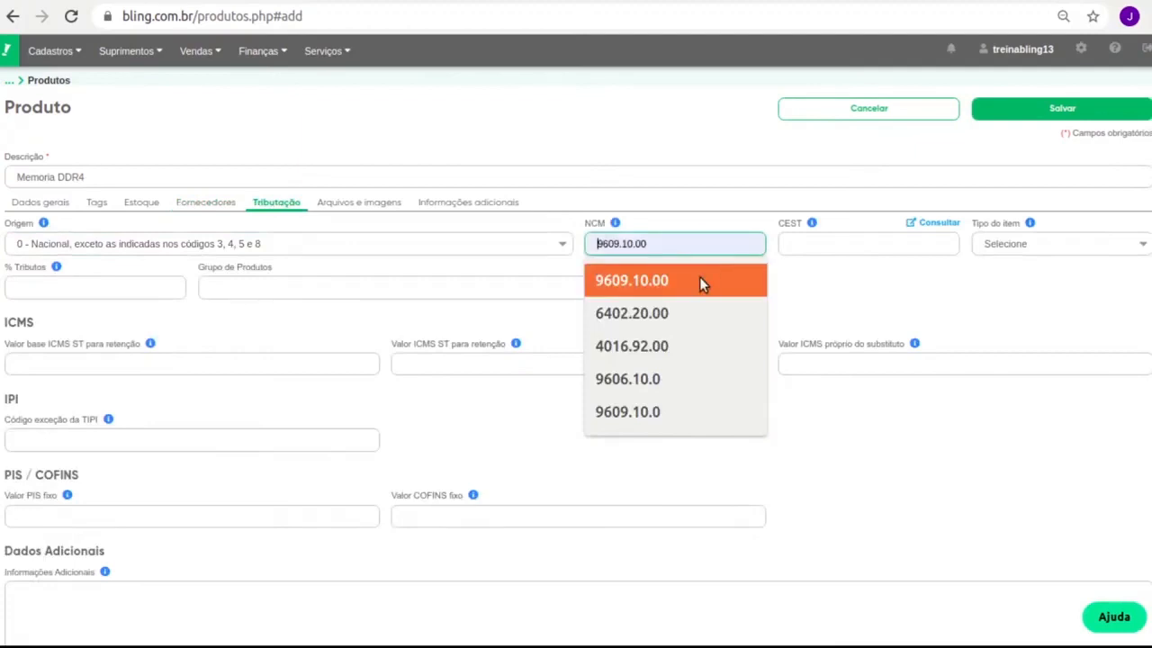
click(700, 280)
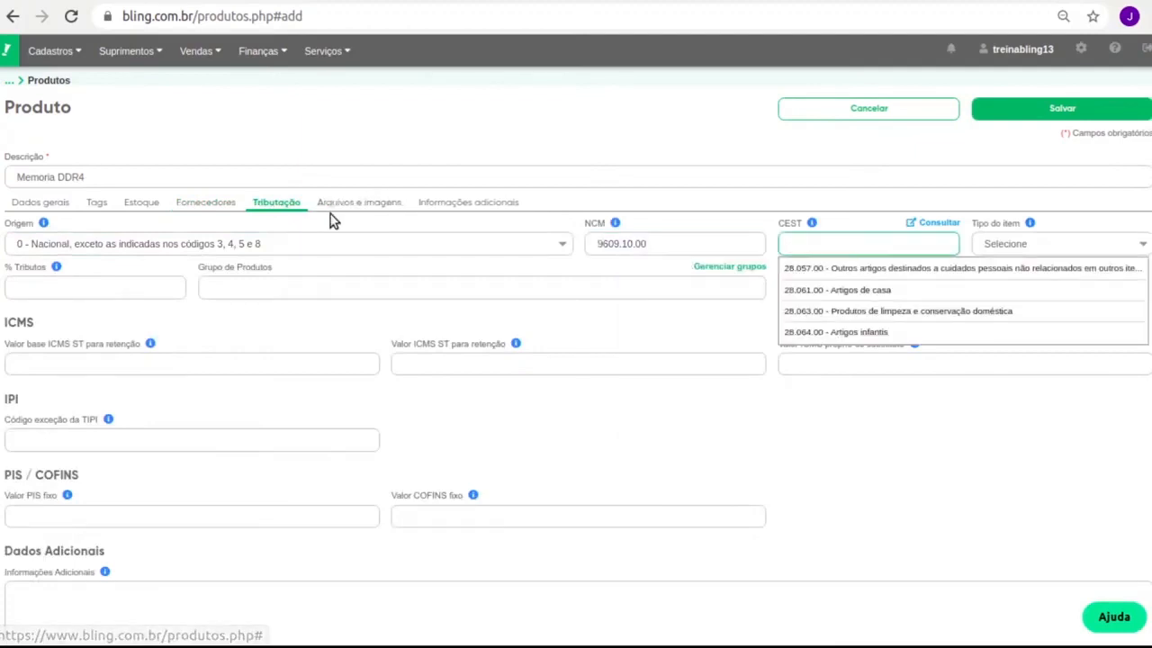
click(358, 207)
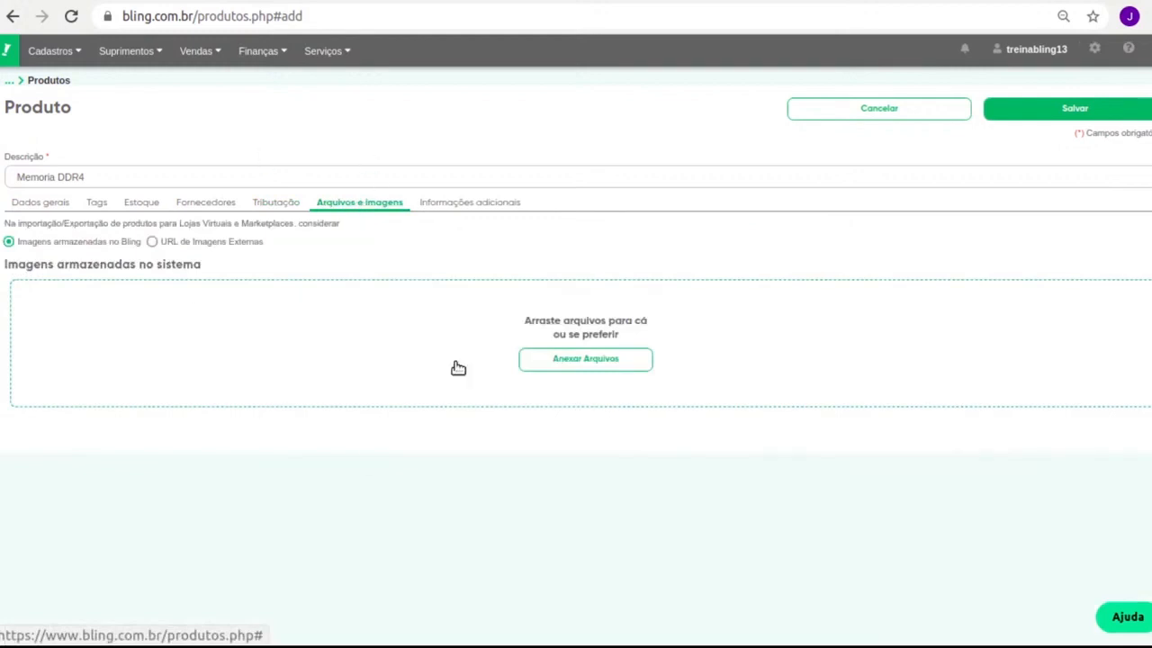
click(472, 207)
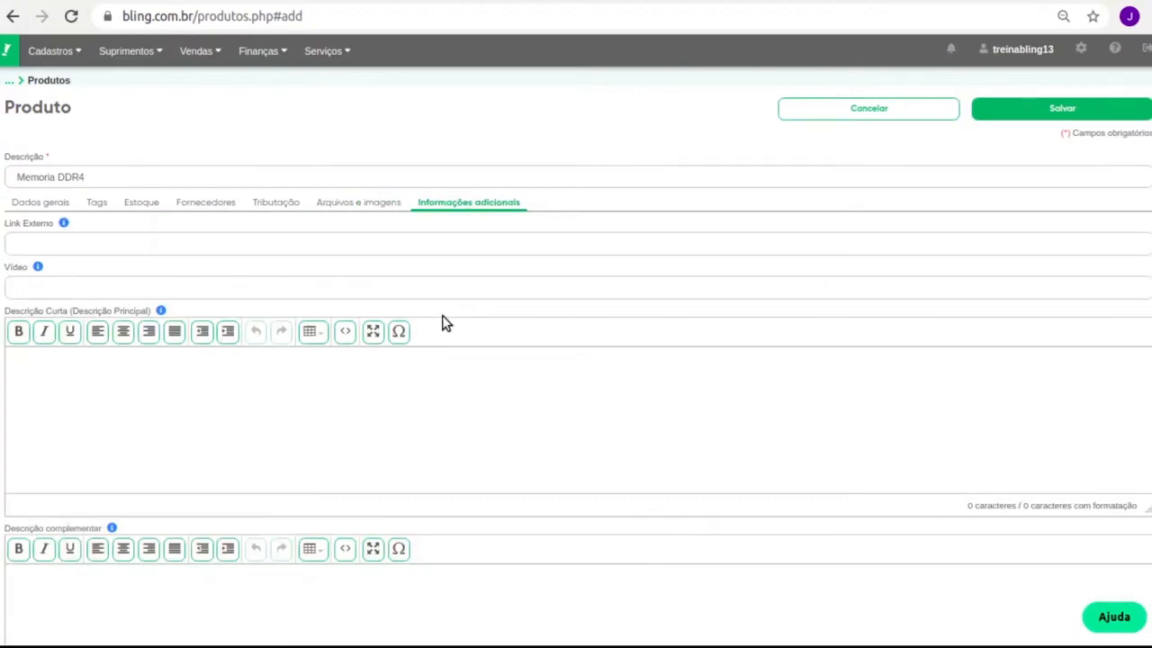
click(1016, 107)
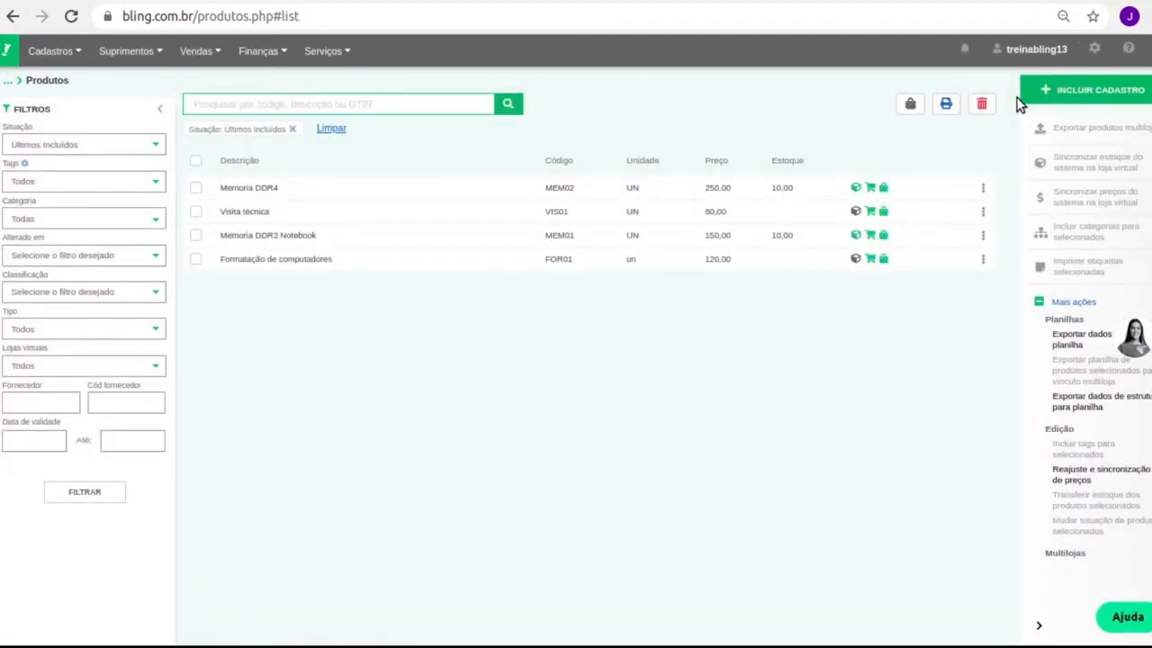
Select Memoria DDR4 in the product list and open its stock record showing 10,00 units.
click(196, 187)
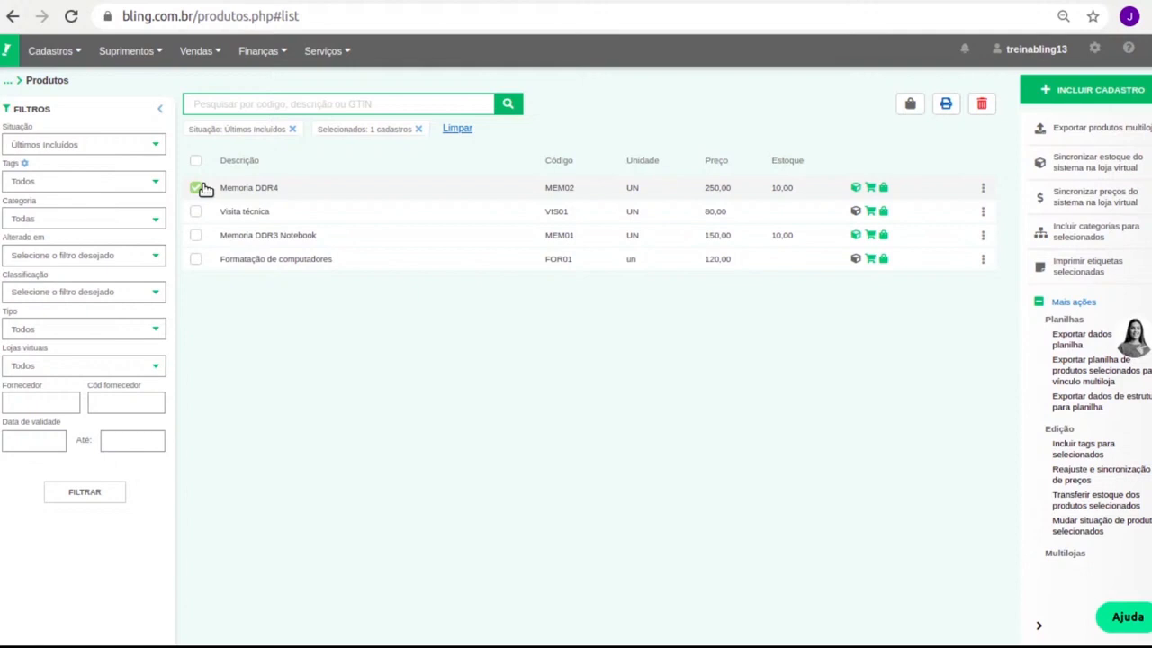
click(857, 192)
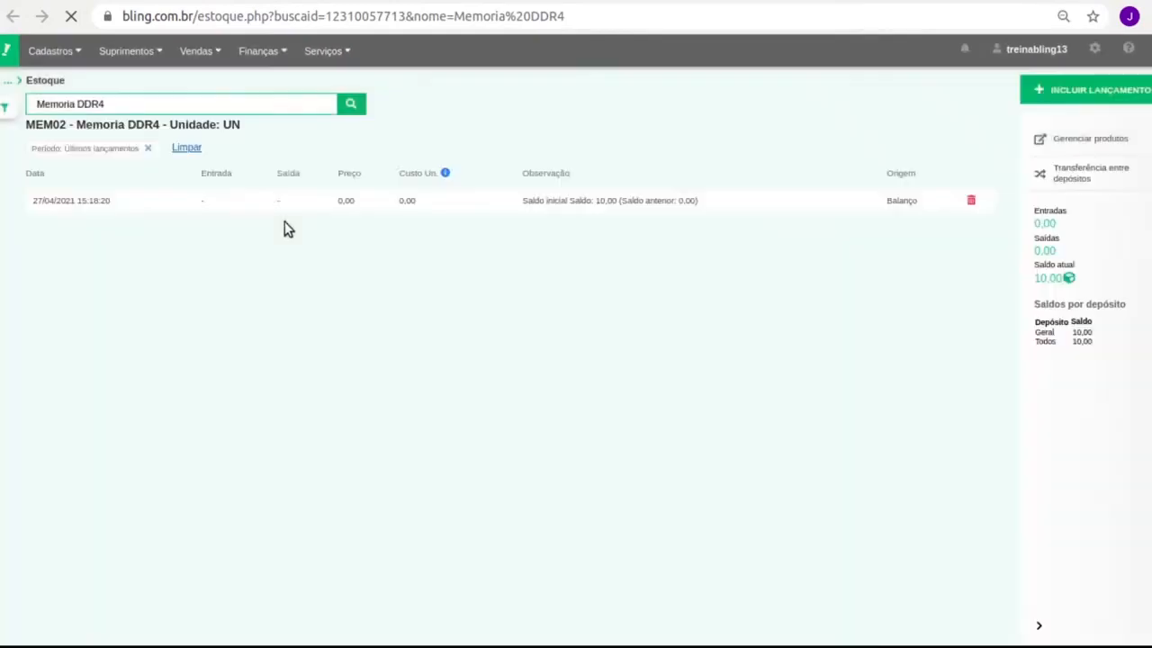
click(1092, 89)
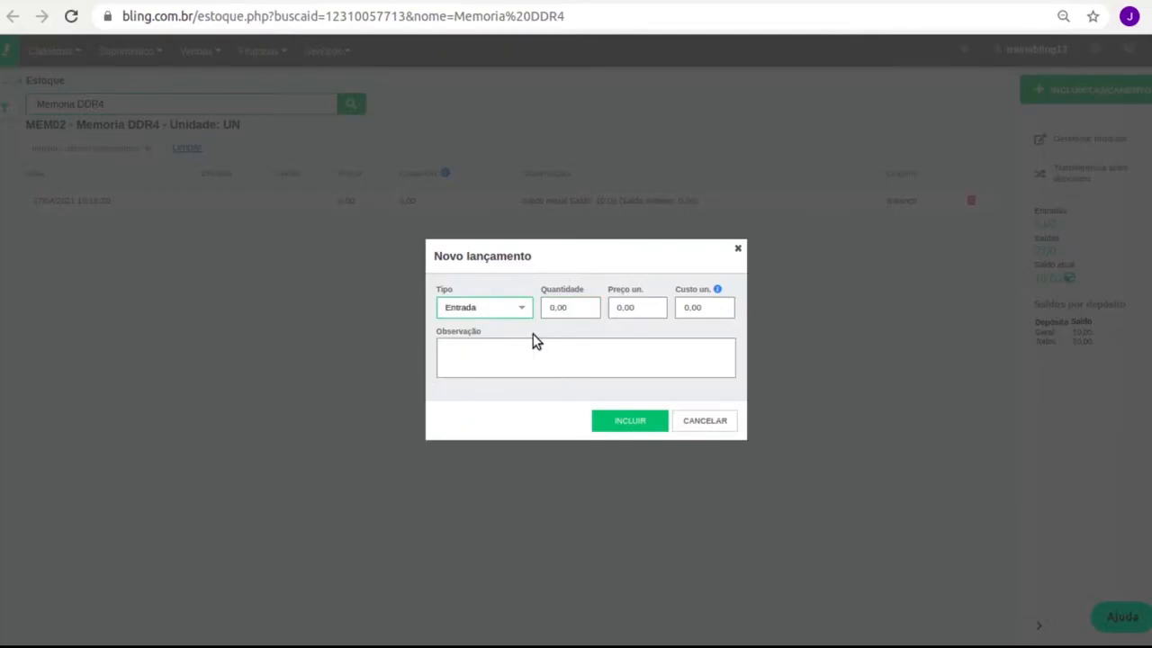
click(577, 307)
double_click(576, 307)
text(5)
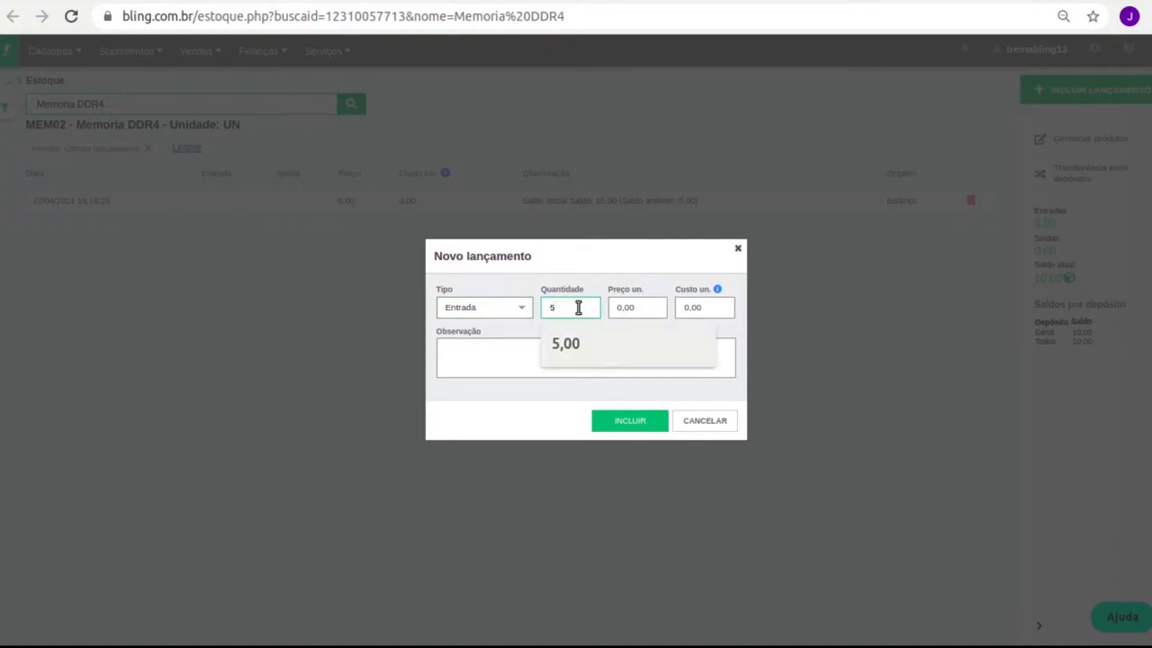
double_click(519, 314)
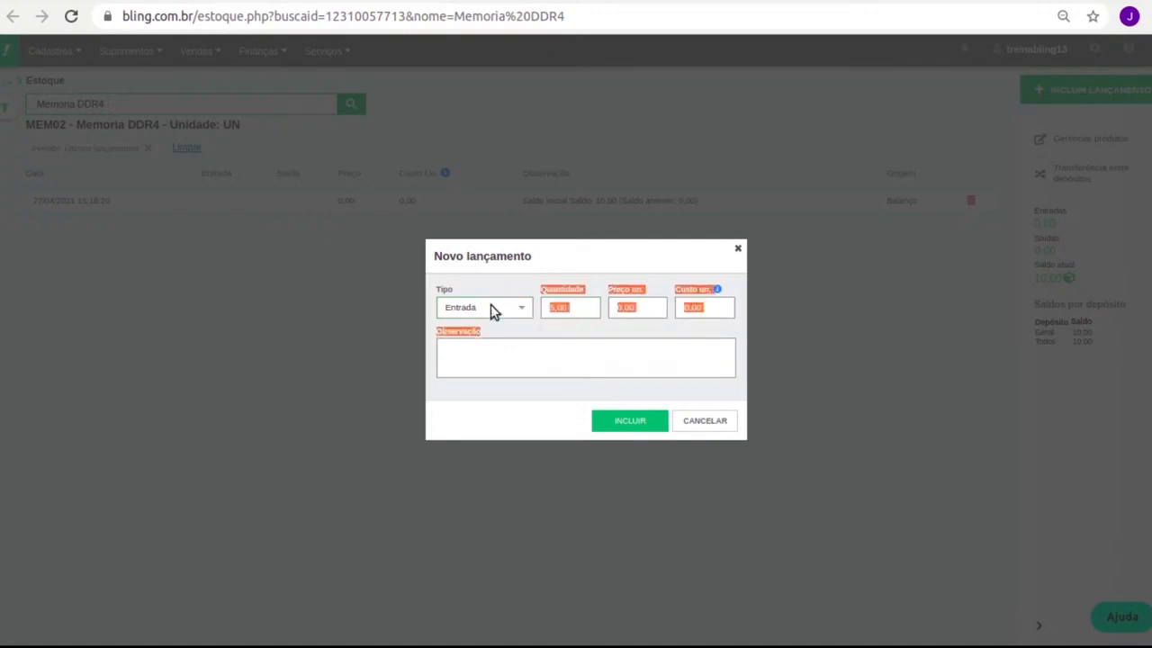
click(474, 342)
click(574, 292)
double_click(582, 307)
text(5)
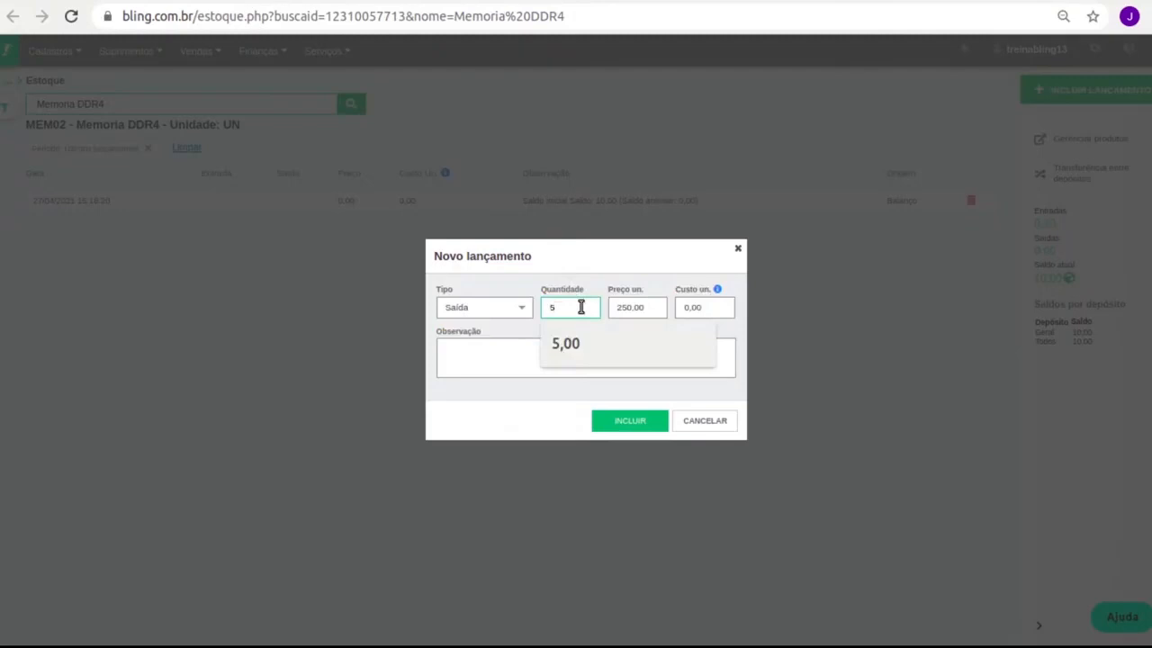
click(473, 312)
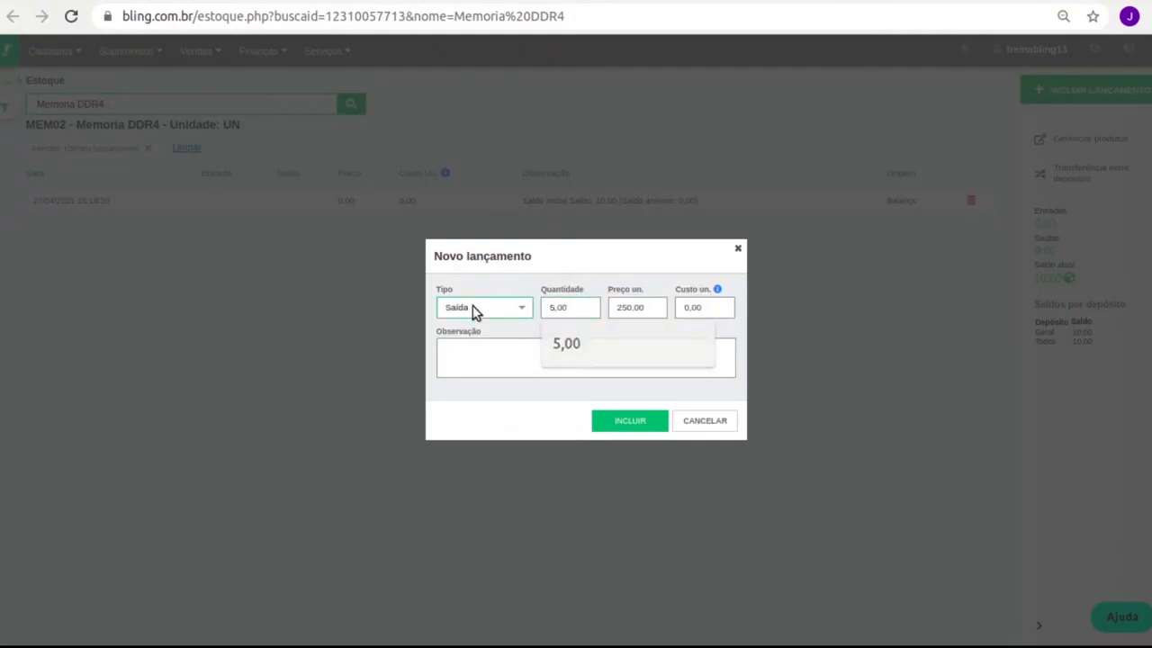
click(489, 357)
key(Tab)
text(3)
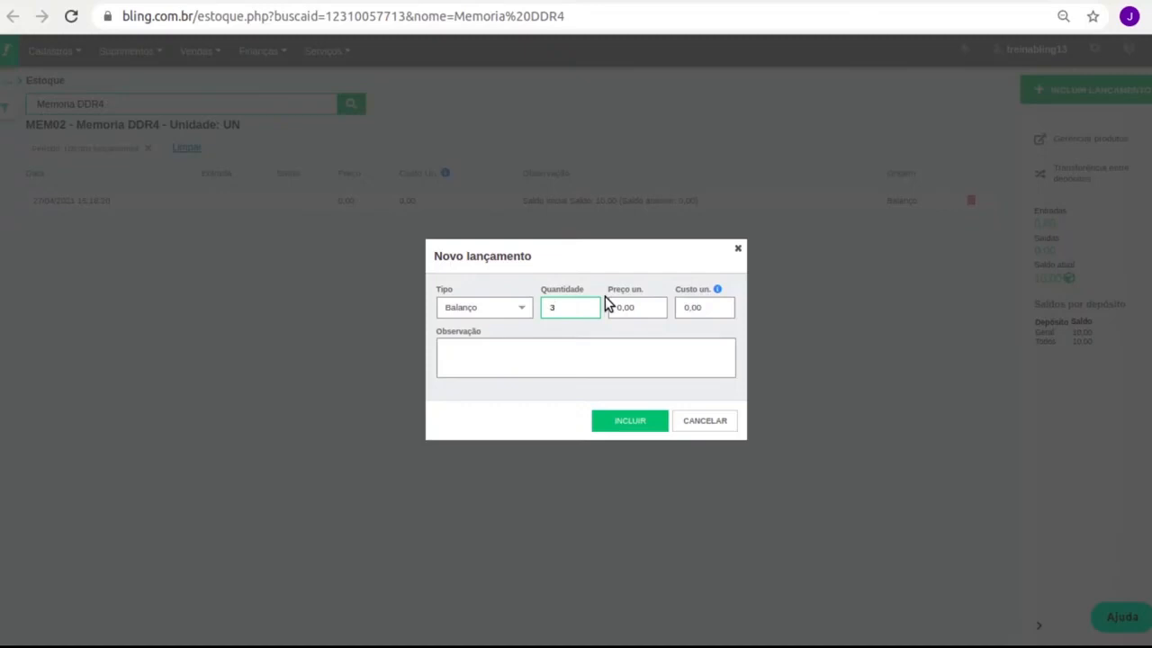
click(531, 309)
click(719, 423)
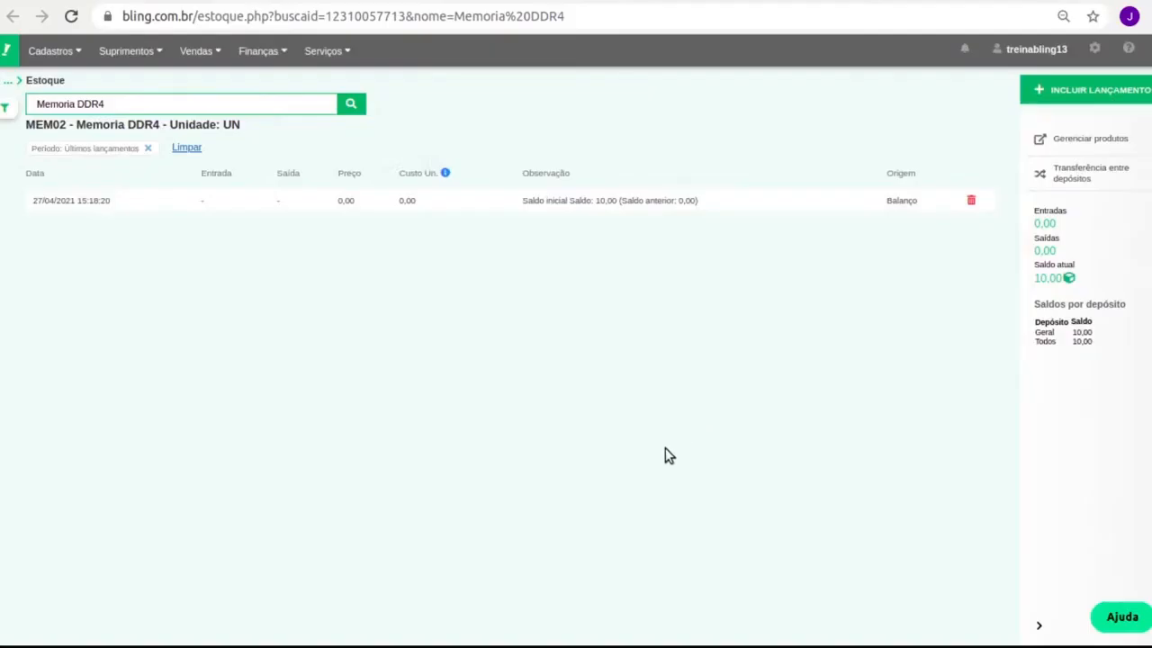
Open the Produtos list and uncheck the Memoria DDR4 product.
click(50, 51)
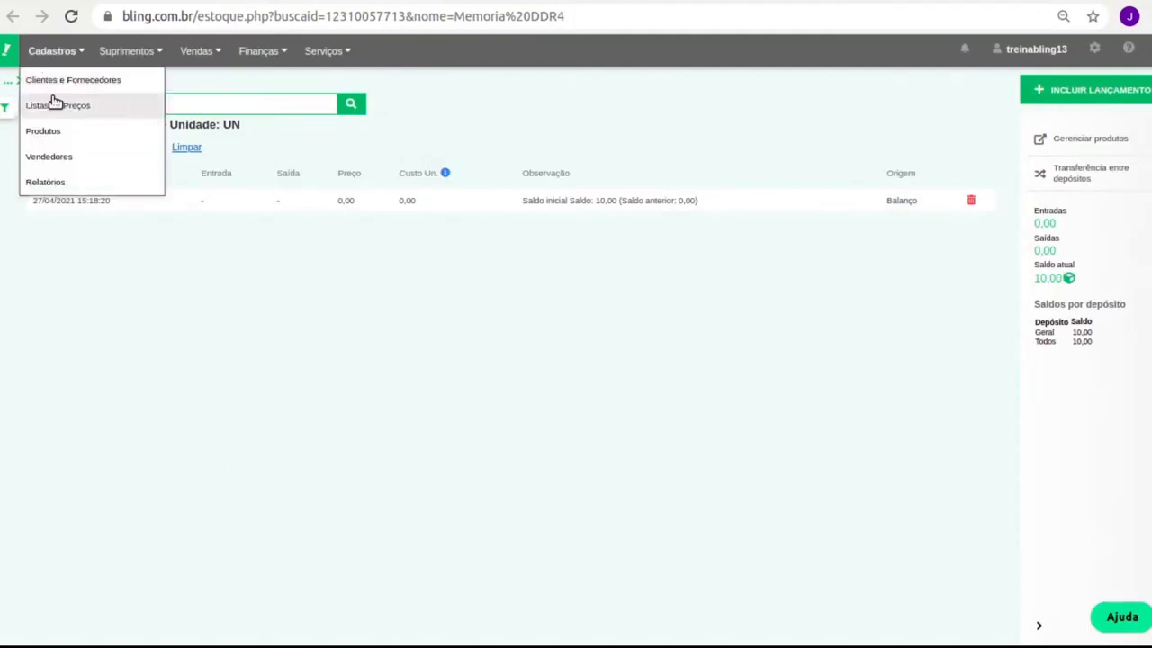
click(57, 129)
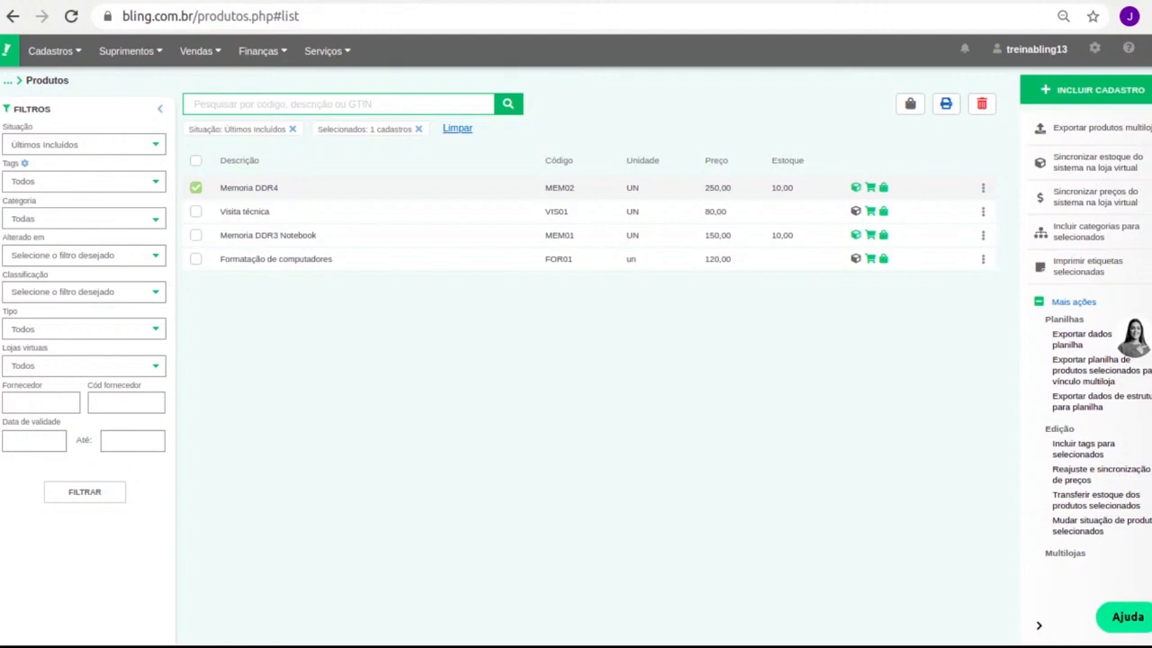
click(193, 188)
click(54, 54)
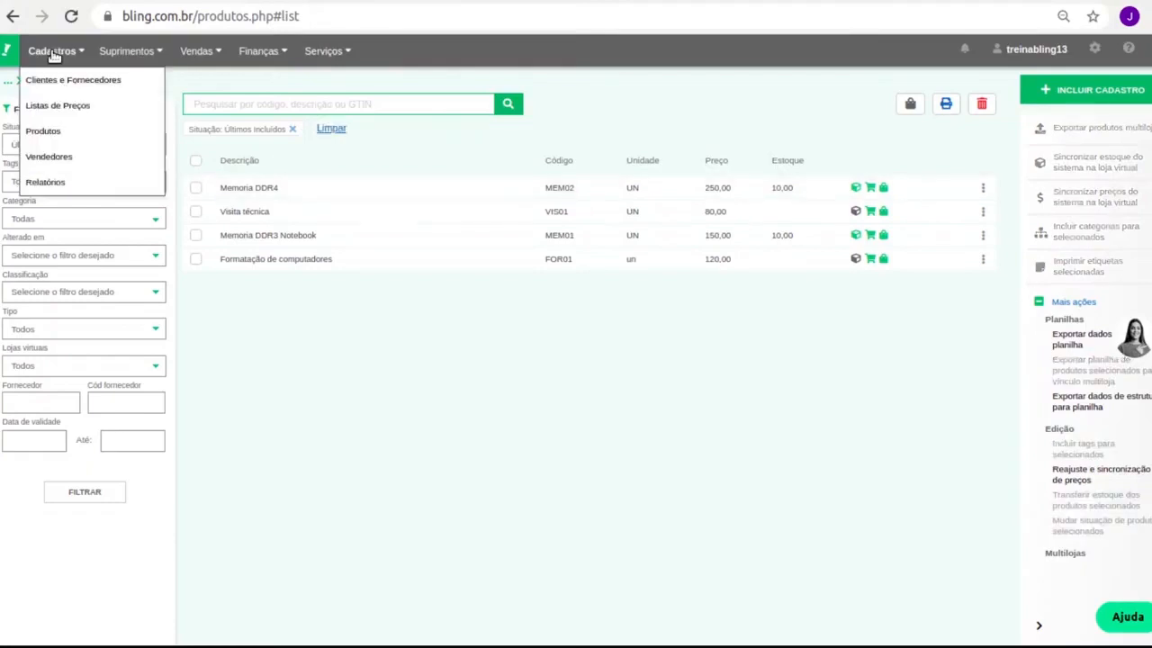
Open Clientes e Fornecedores, view the new registration form, and cancel without saving.
click(58, 80)
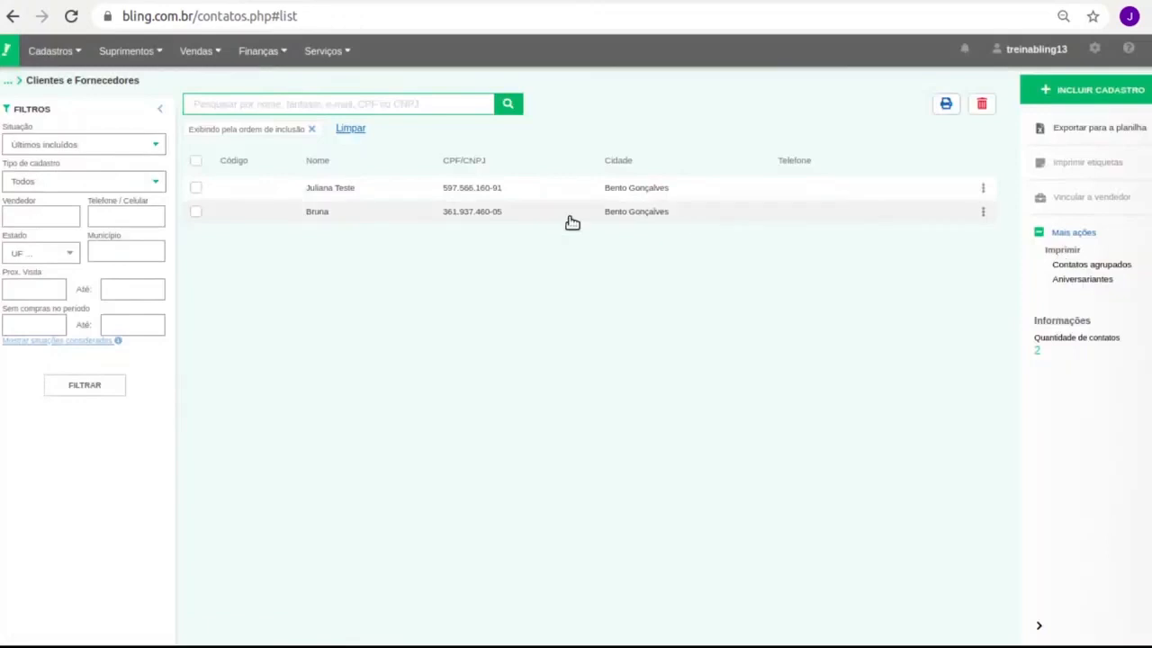
click(1132, 90)
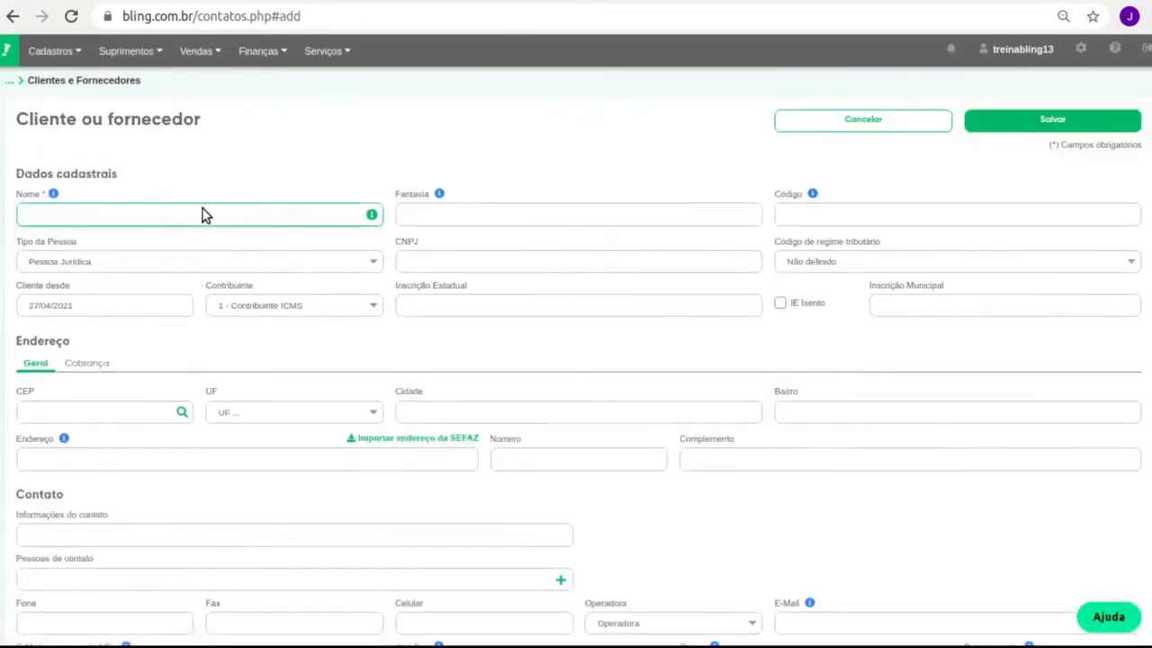
scroll(241, 360, down, 1)
scroll(241, 360, down, 2)
scroll(242, 354, up, 3)
click(897, 129)
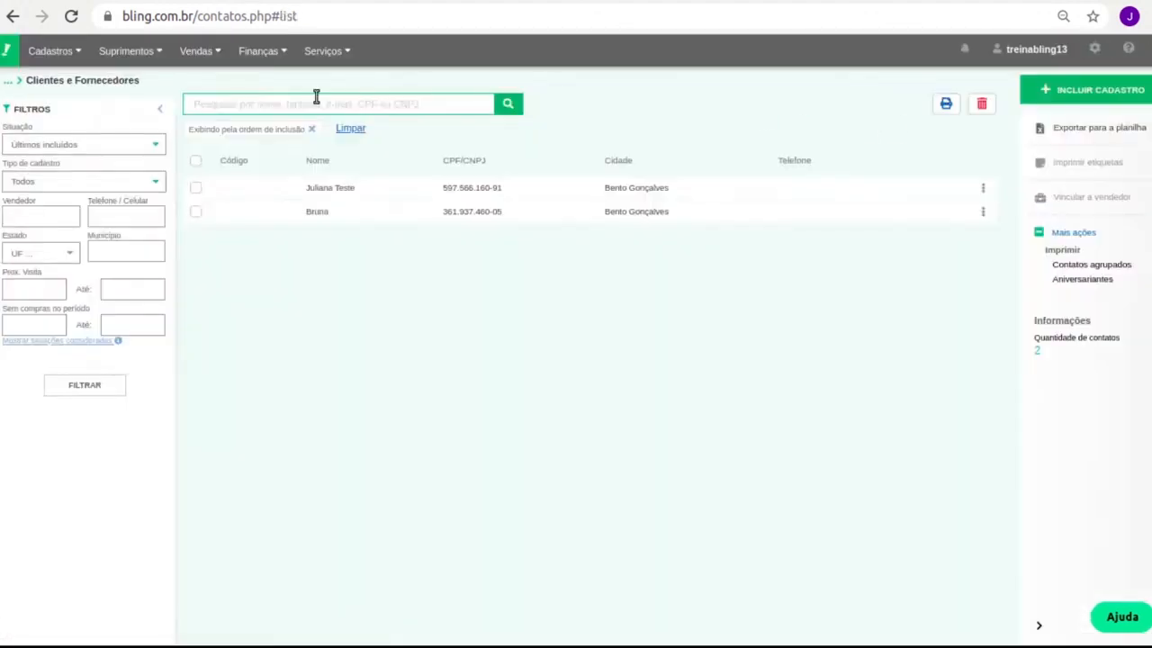
mouse_move(371, 62)
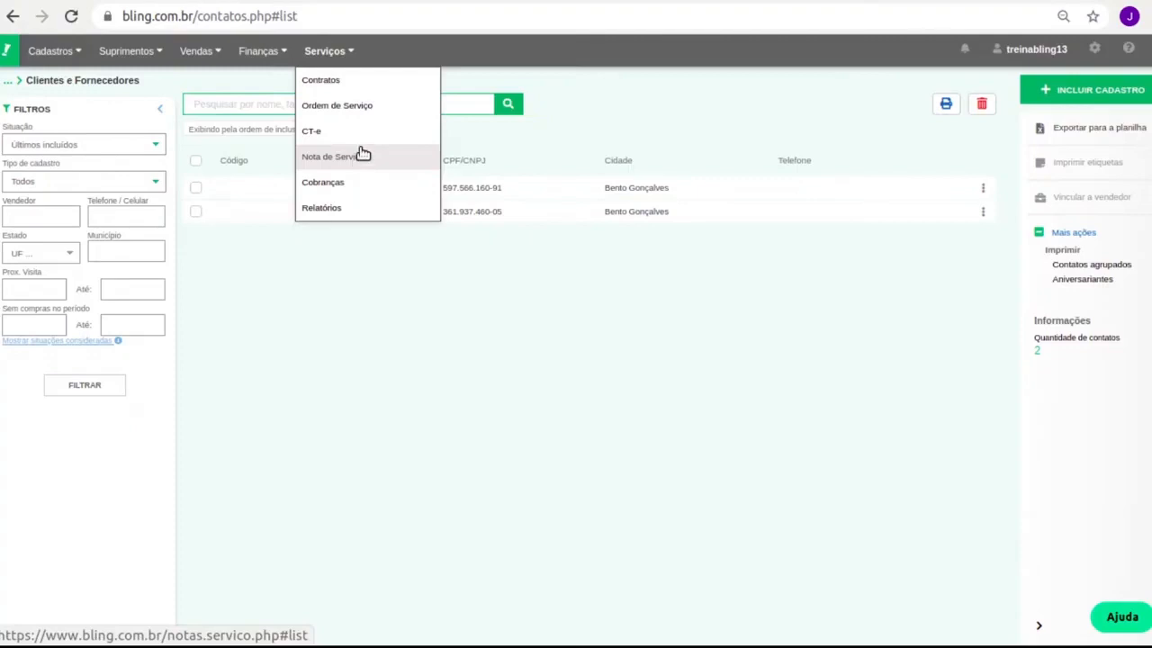
Open the Ordem de Serviço list and start a new service order.
click(387, 108)
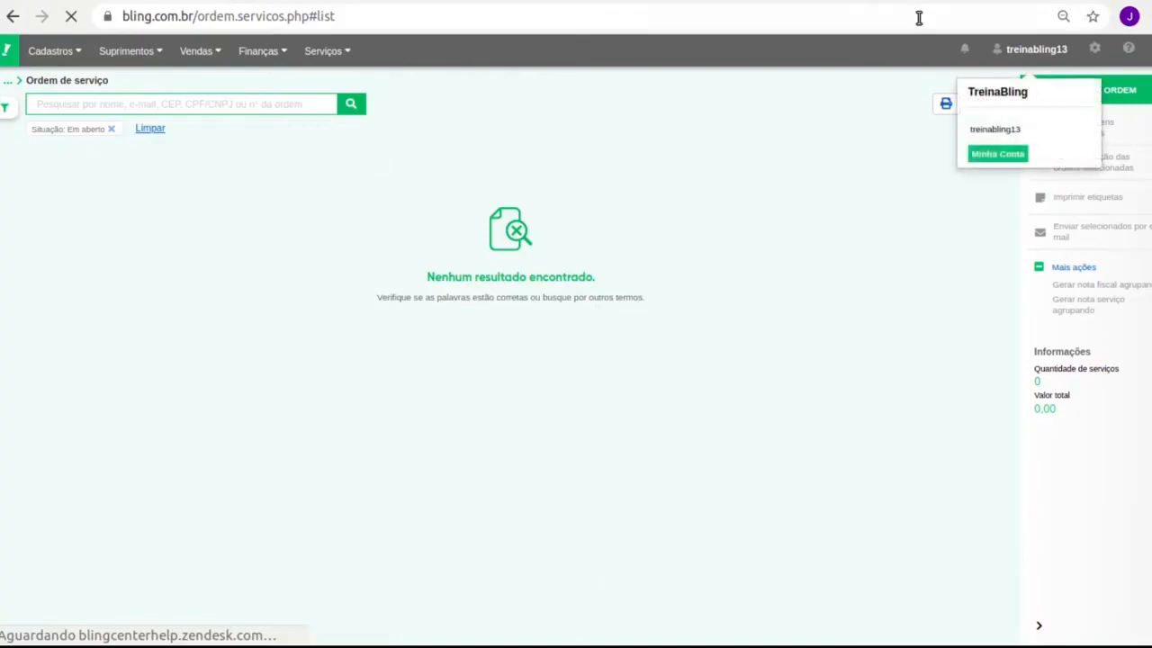
mouse_move(334, 51)
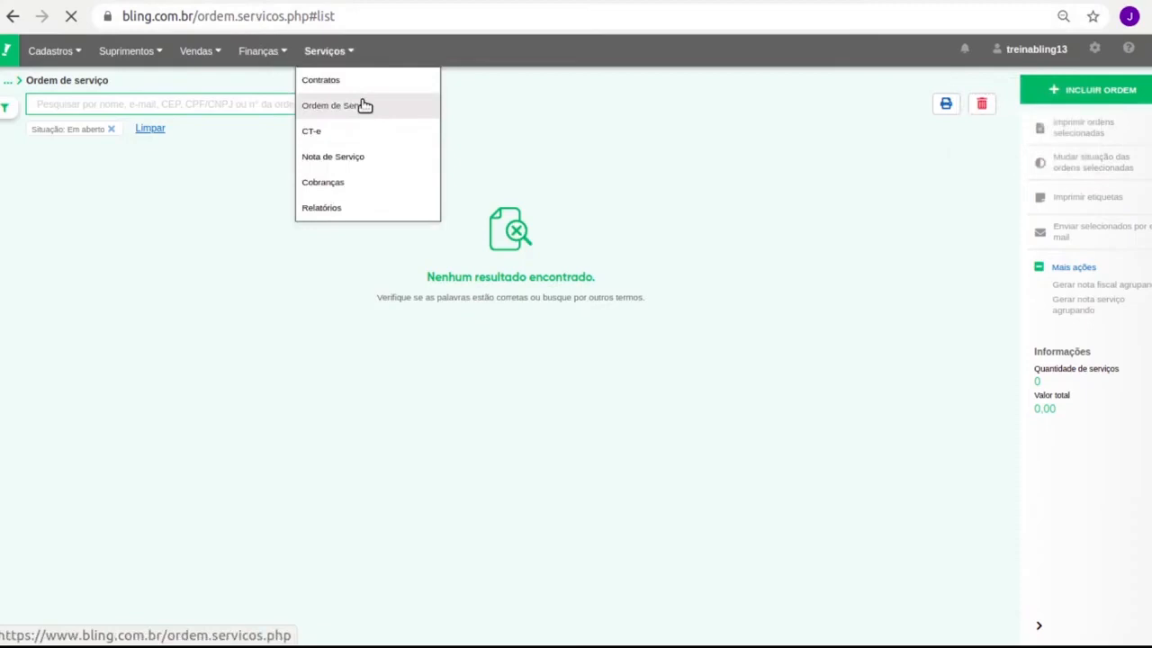
click(1121, 90)
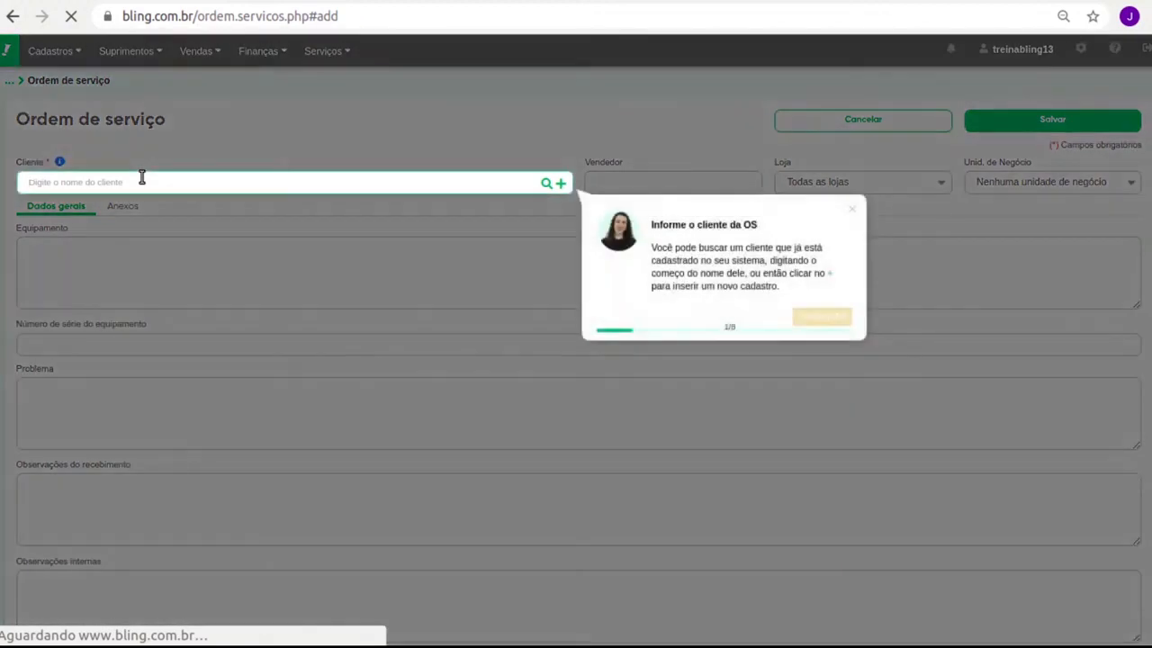
Dismiss the tour, enter an unregistered client name, and close its registration form unsaved.
click(852, 210)
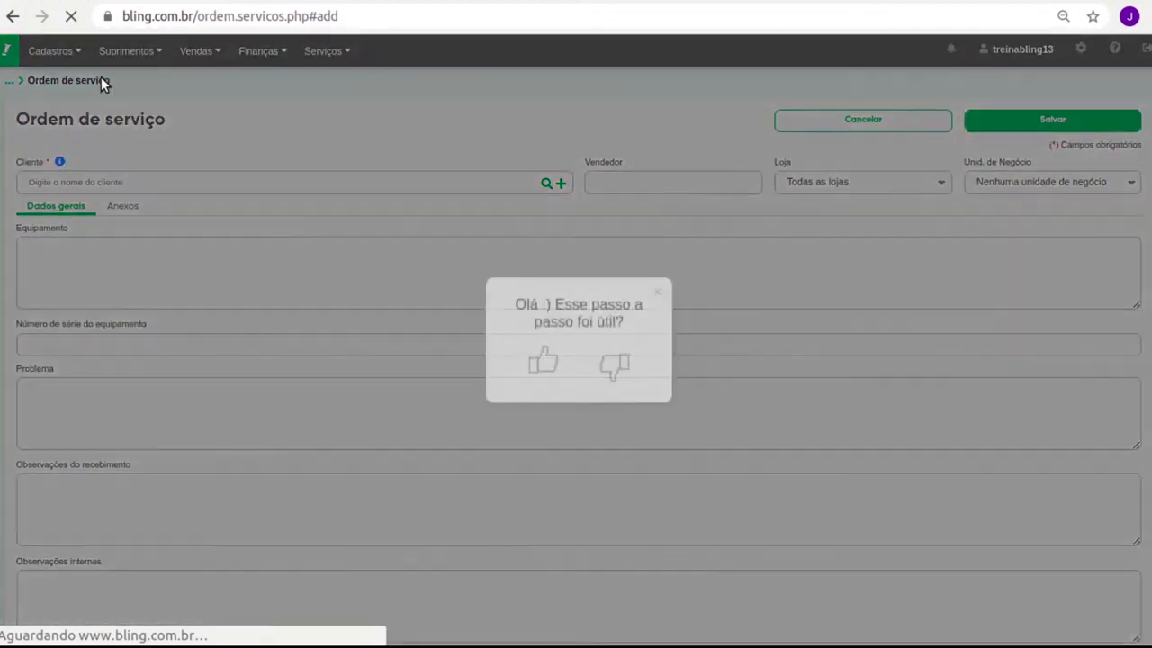
click(654, 300)
click(171, 185)
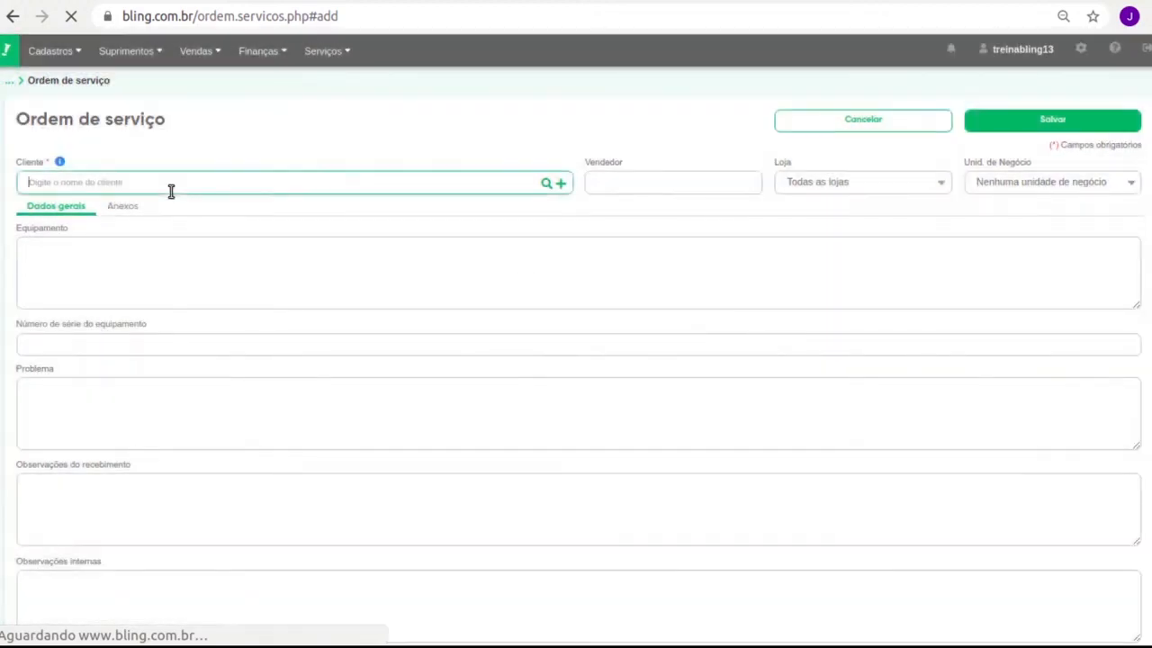
text(Debora Teste)
drag(59, 211, 279, 216)
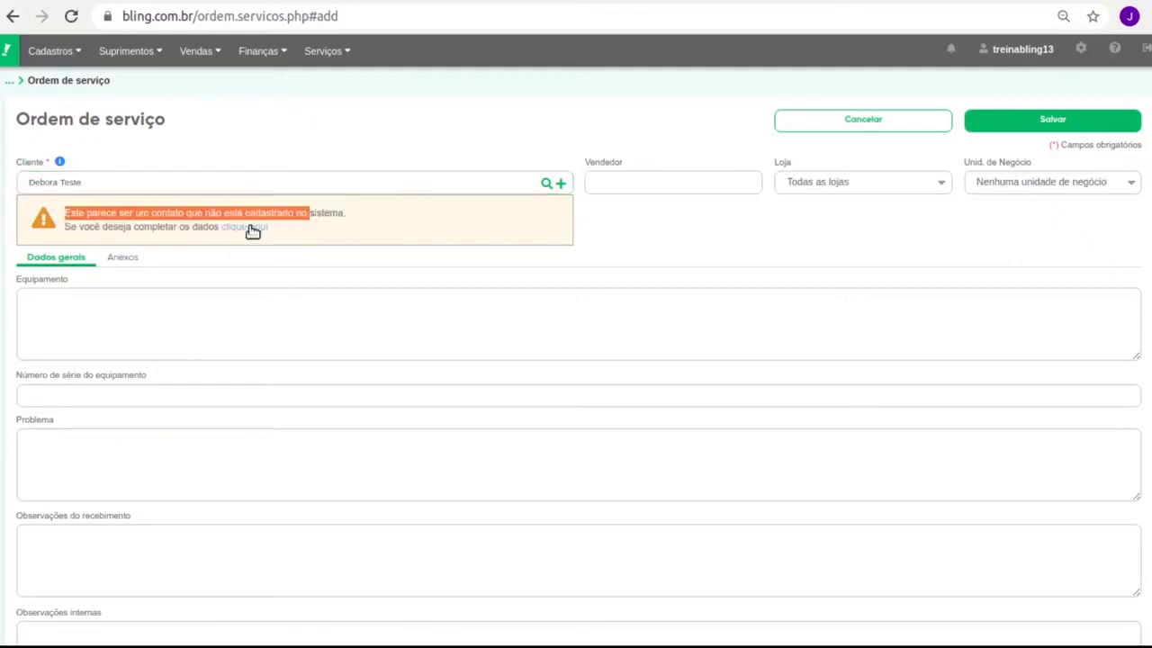
click(251, 228)
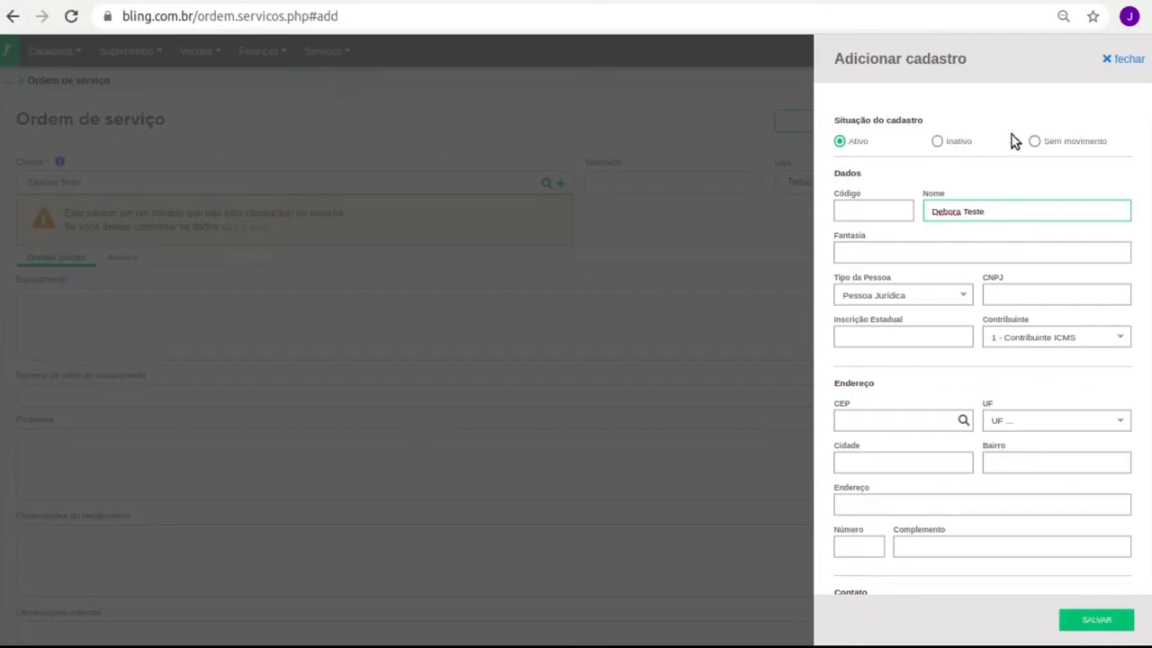
click(1118, 60)
Replace it with the registered client from the suggestions and review their details.
triple_click(196, 189)
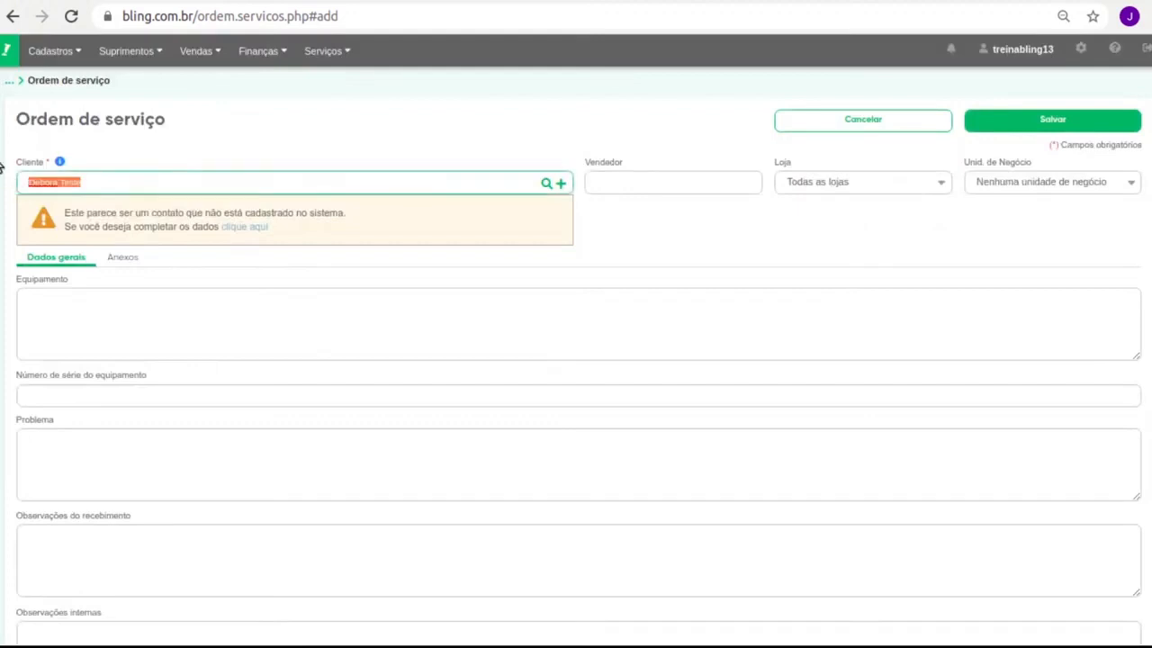
text(bru)
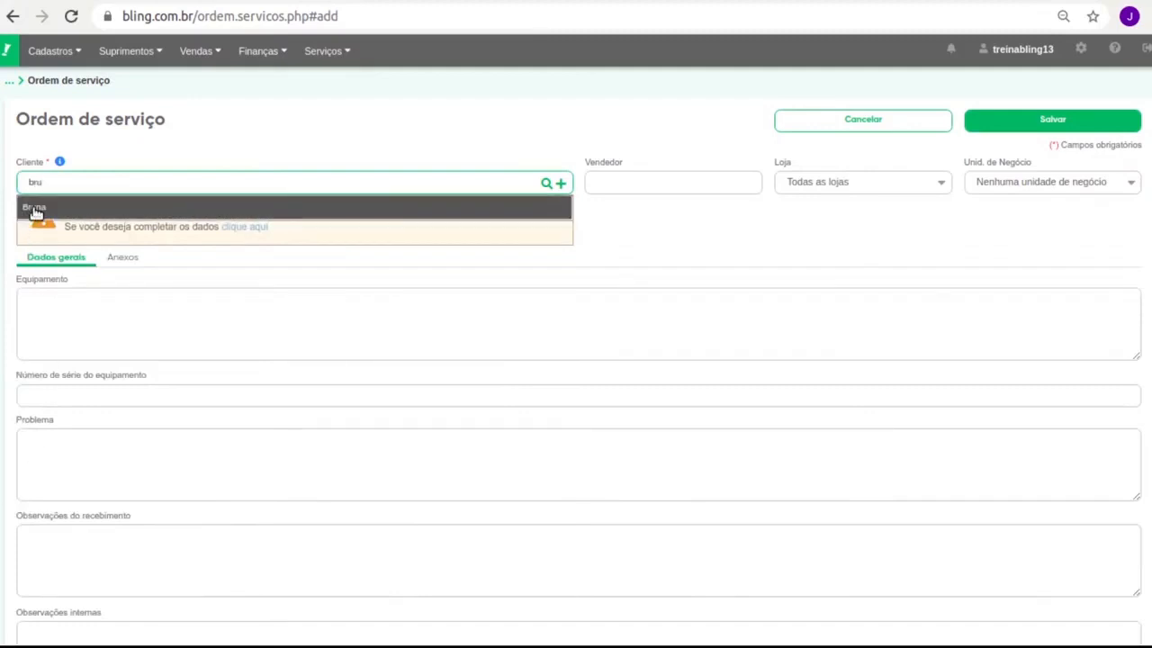
click(36, 207)
click(545, 184)
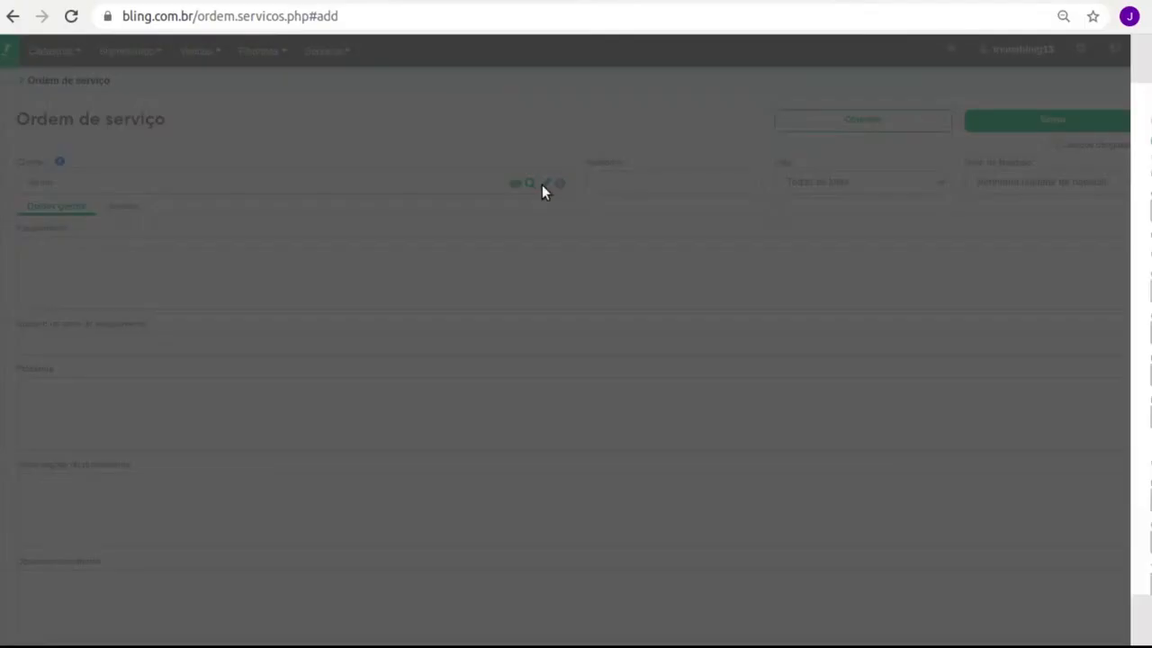
scroll(970, 180, down, 3)
scroll(957, 365, down, 1)
scroll(954, 365, up, 2)
scroll(954, 364, up, 3)
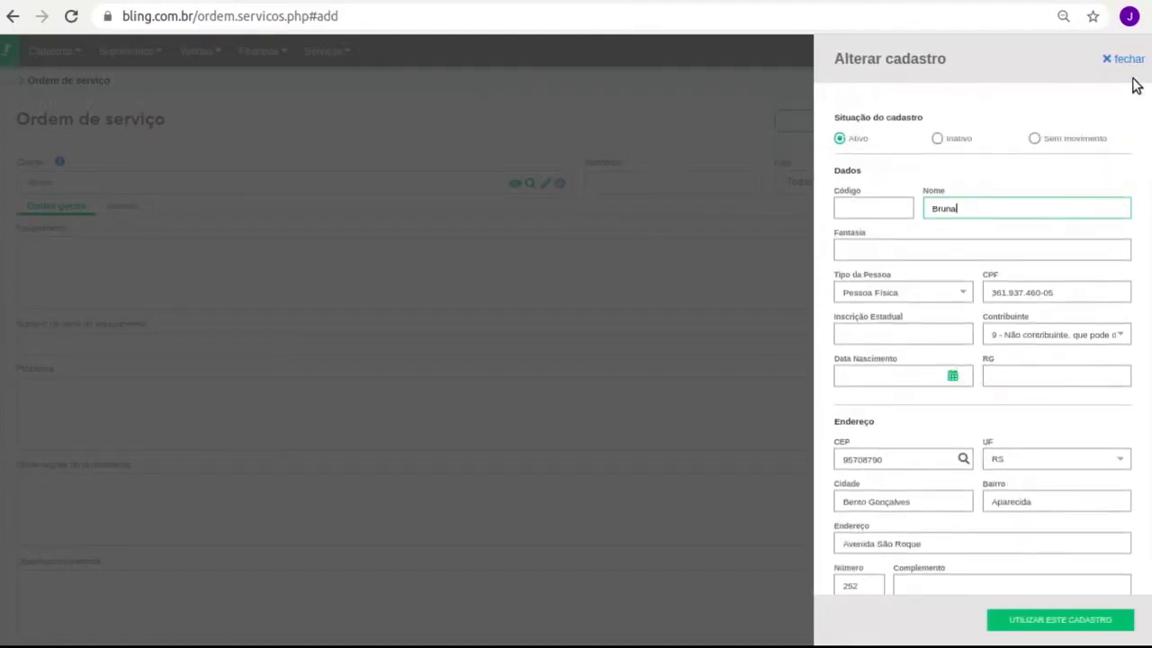
click(1125, 61)
click(162, 250)
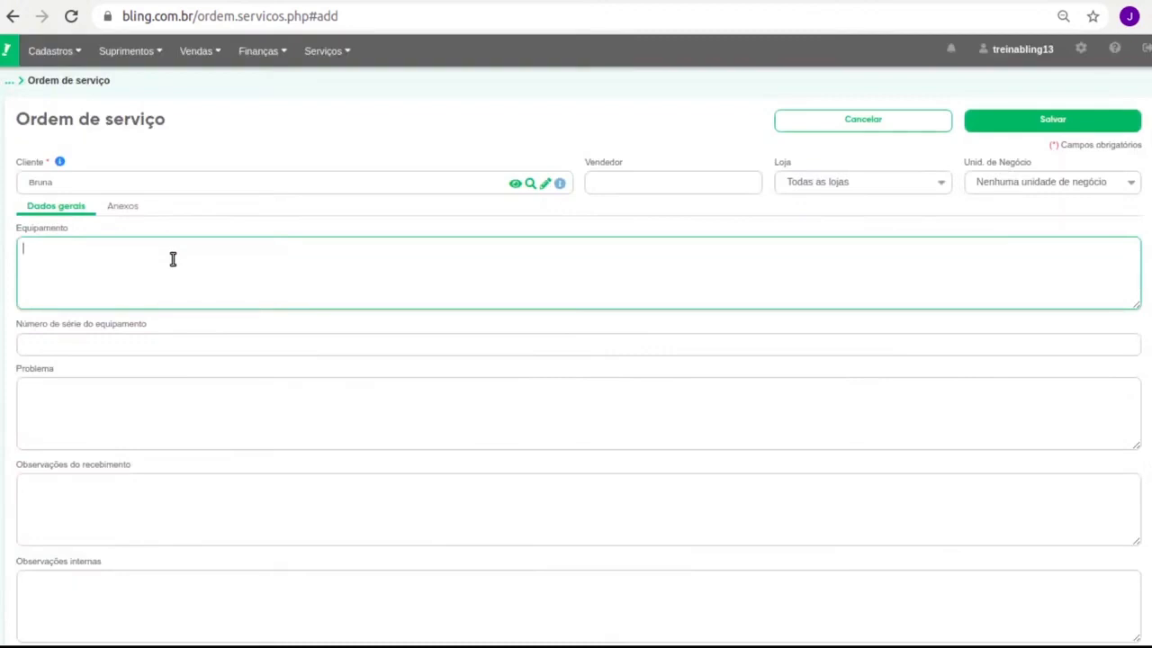
Enter the equipment as 'Notebook Samsung RV411 + Fonte'.
text(Notebook Samsung)
text( + Fonte)
key(Left)
key(Left)
key(Left)
key(Left)
key(Left)
key(Left)
key(Left)
key(Left)
text(RV411)
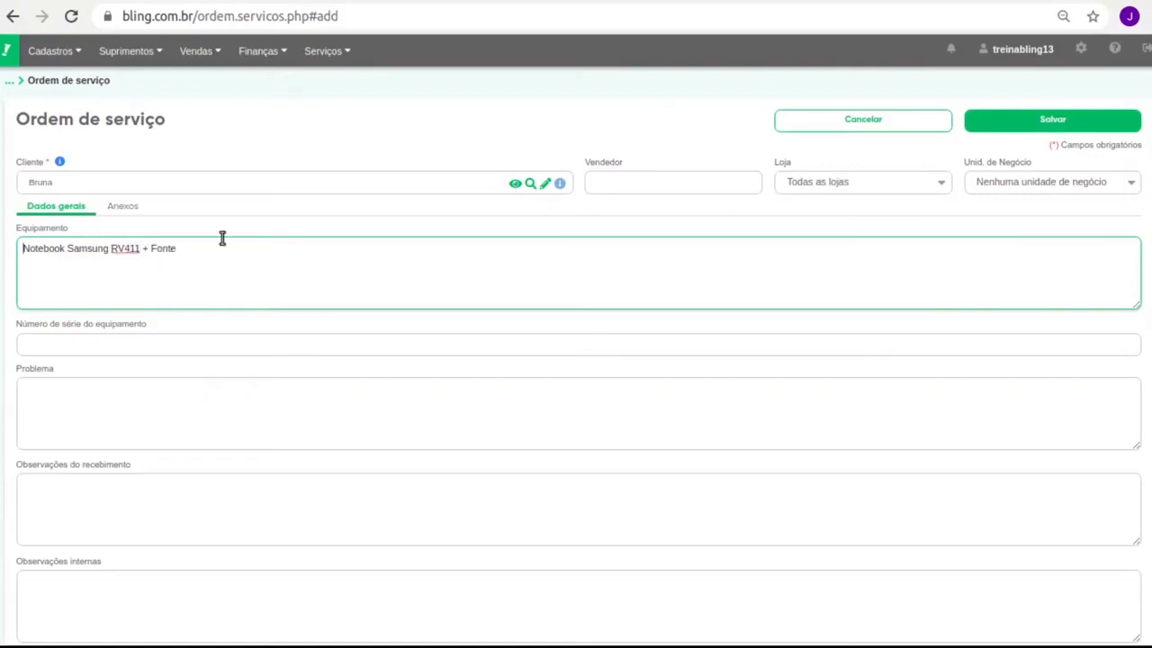
scroll(211, 225, down, 2)
click(180, 215)
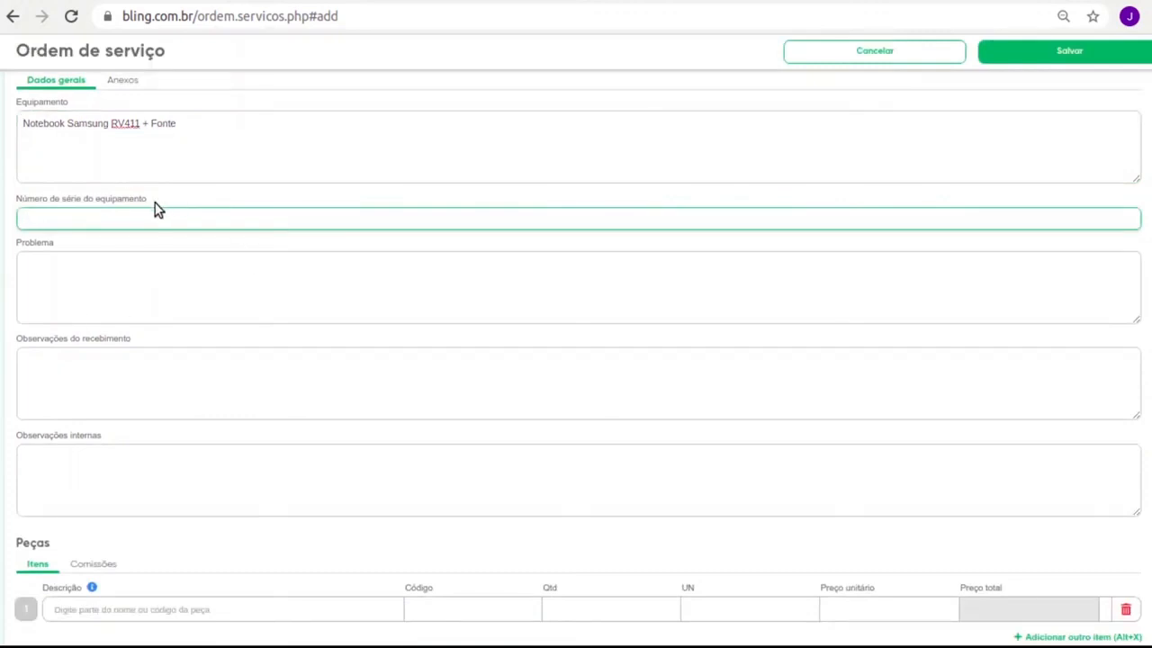
click(180, 269)
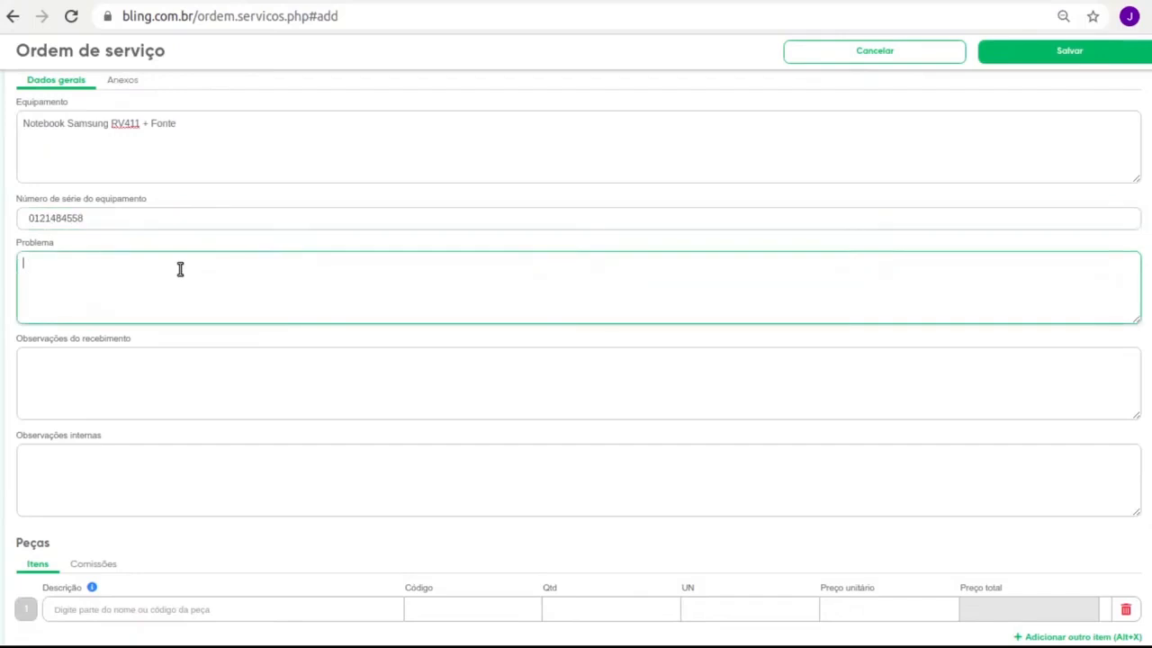
text(Computador não liga)
Leave the receipt observations and internal notes boxes empty.
scroll(167, 285, down, 1)
click(152, 285)
drag(51, 242, 108, 241)
click(103, 272)
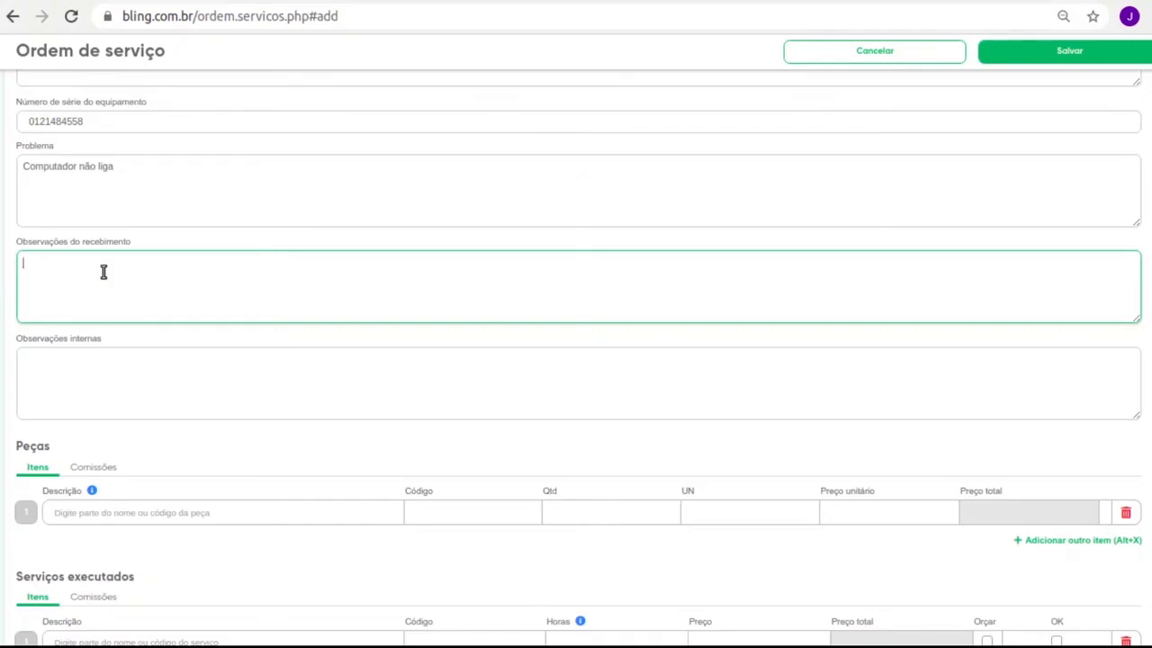
click(83, 349)
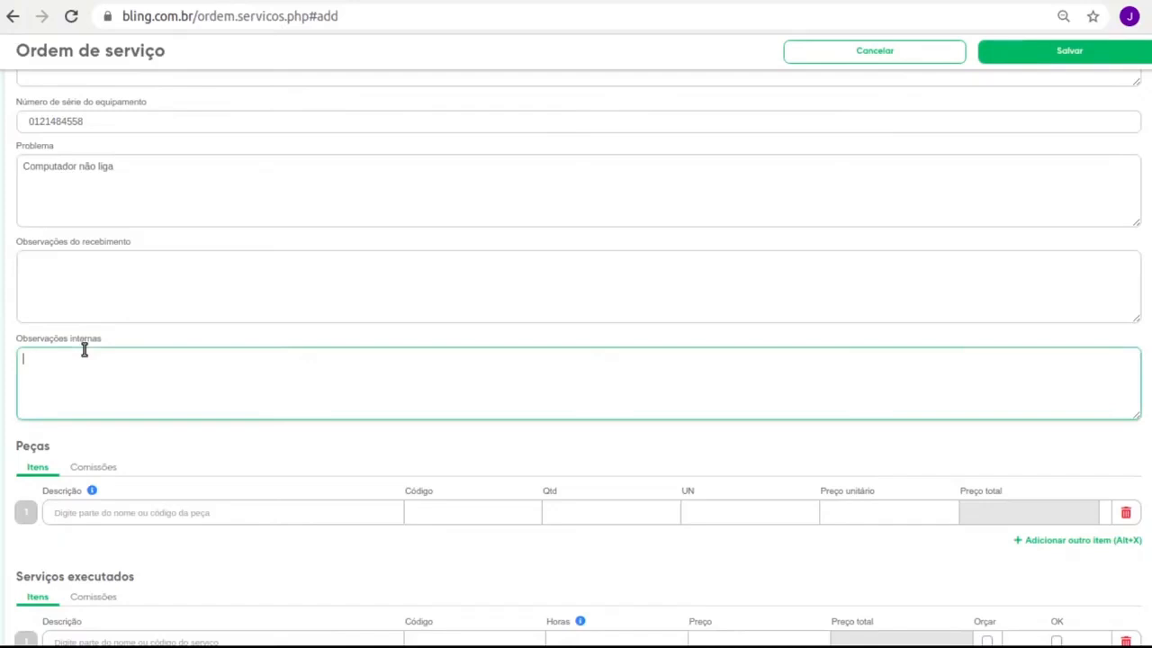
scroll(153, 414, down, 3)
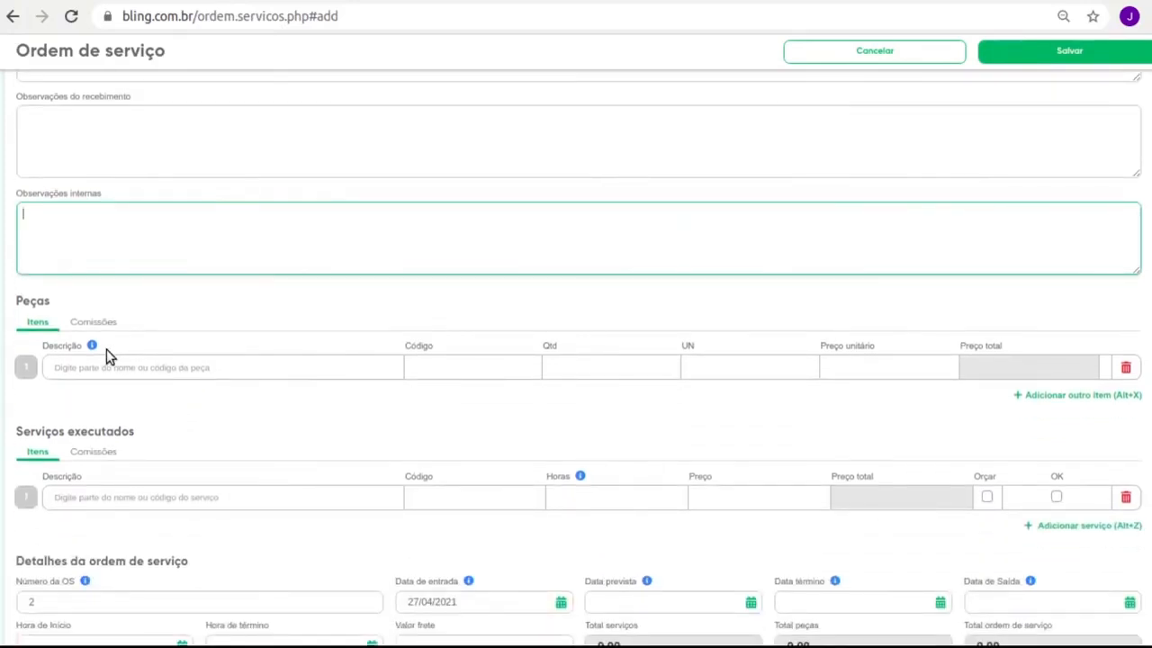
Check the service order number, leaving it at 2.
scroll(414, 350, down, 6)
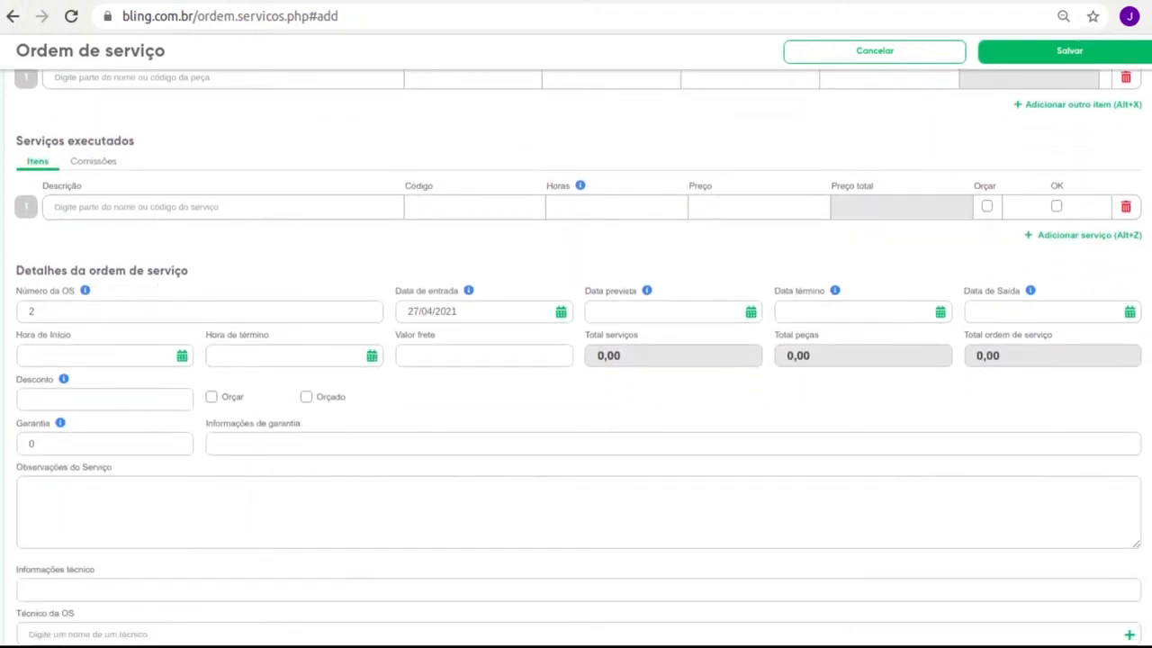
scroll(59, 293, up, 2)
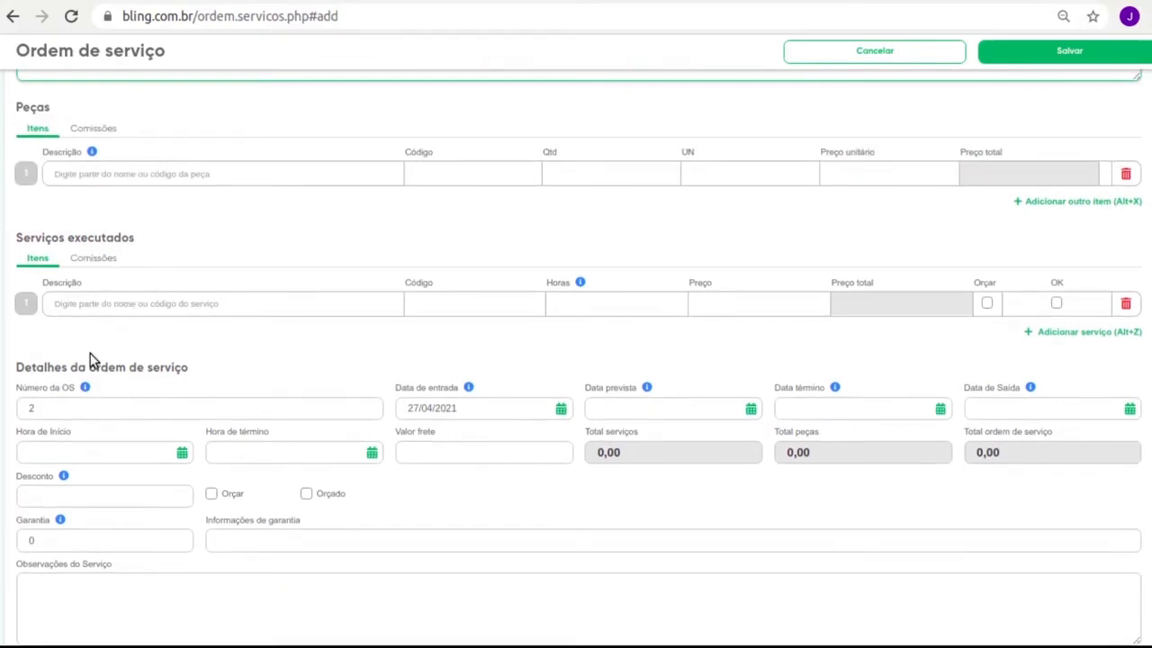
scroll(185, 367, down, 2)
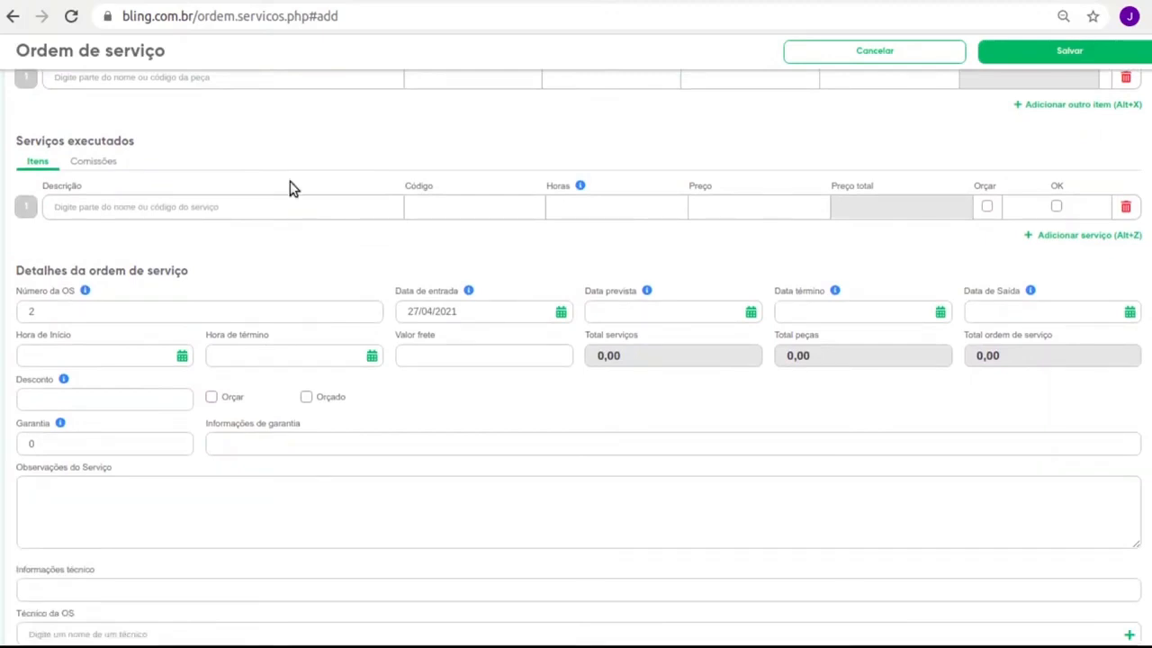
click(111, 311)
double_click(110, 312)
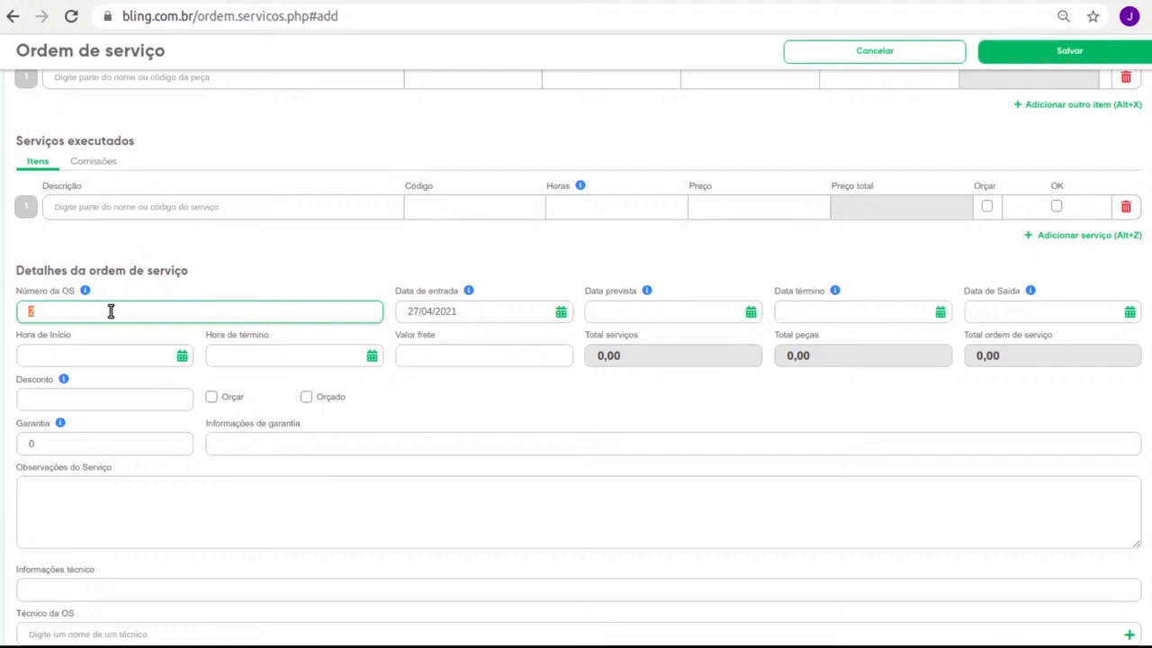
scroll(380, 430, down, 2)
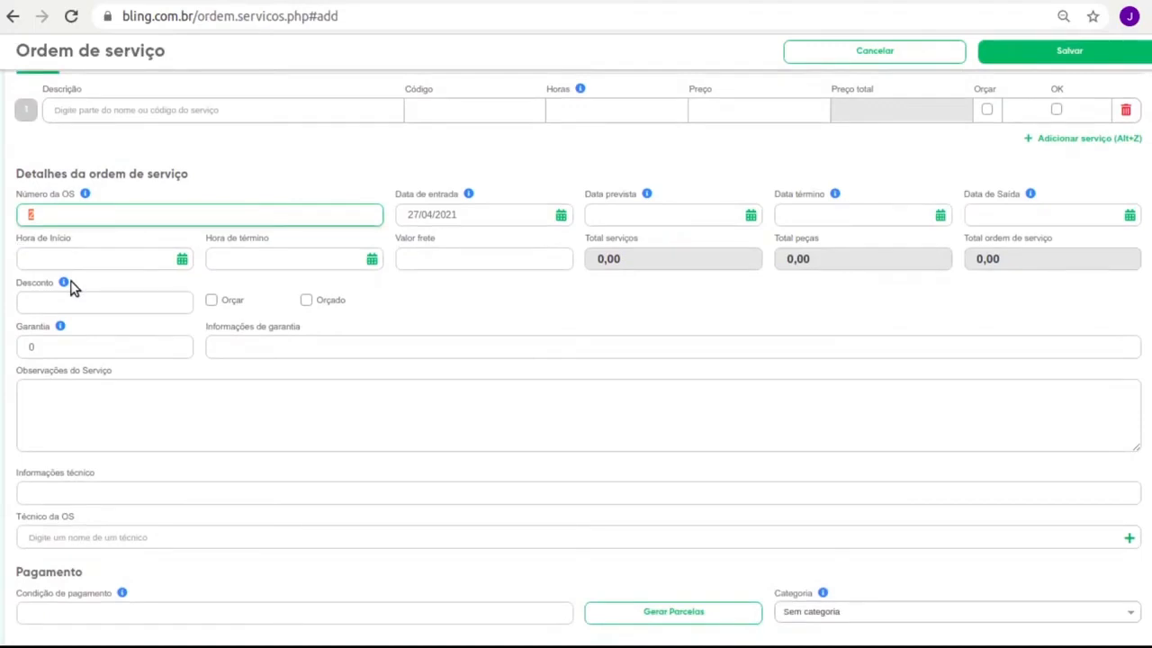
Tick Orçar and leave the warranty at 0.
click(213, 302)
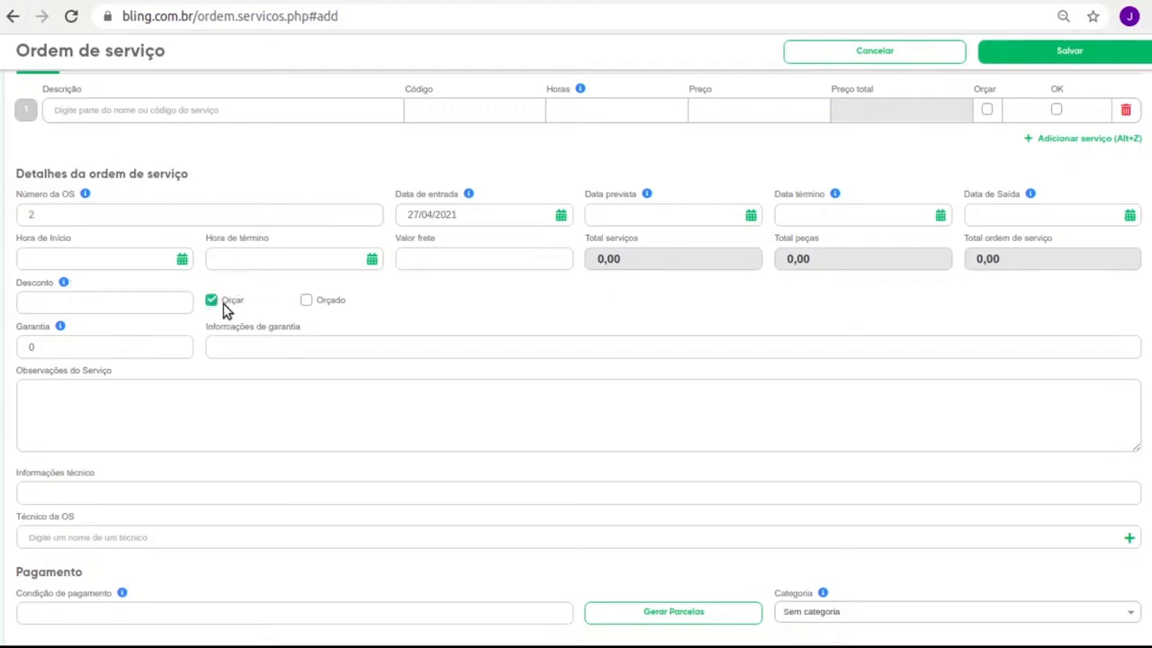
scroll(222, 305, down, 1)
click(125, 333)
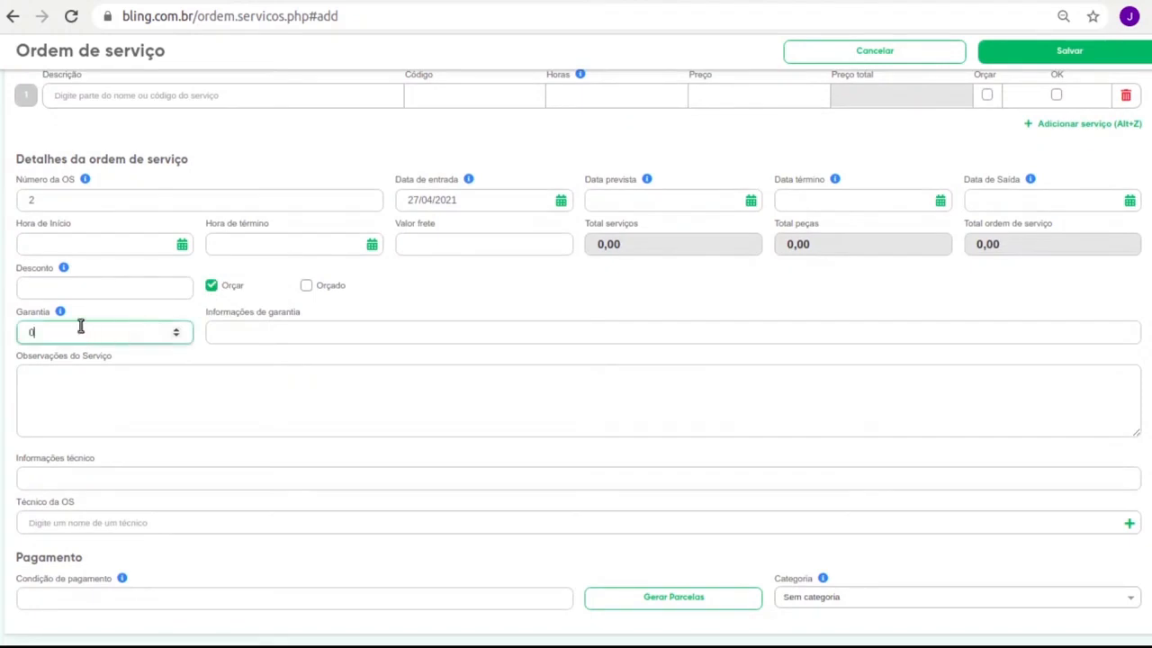
click(268, 329)
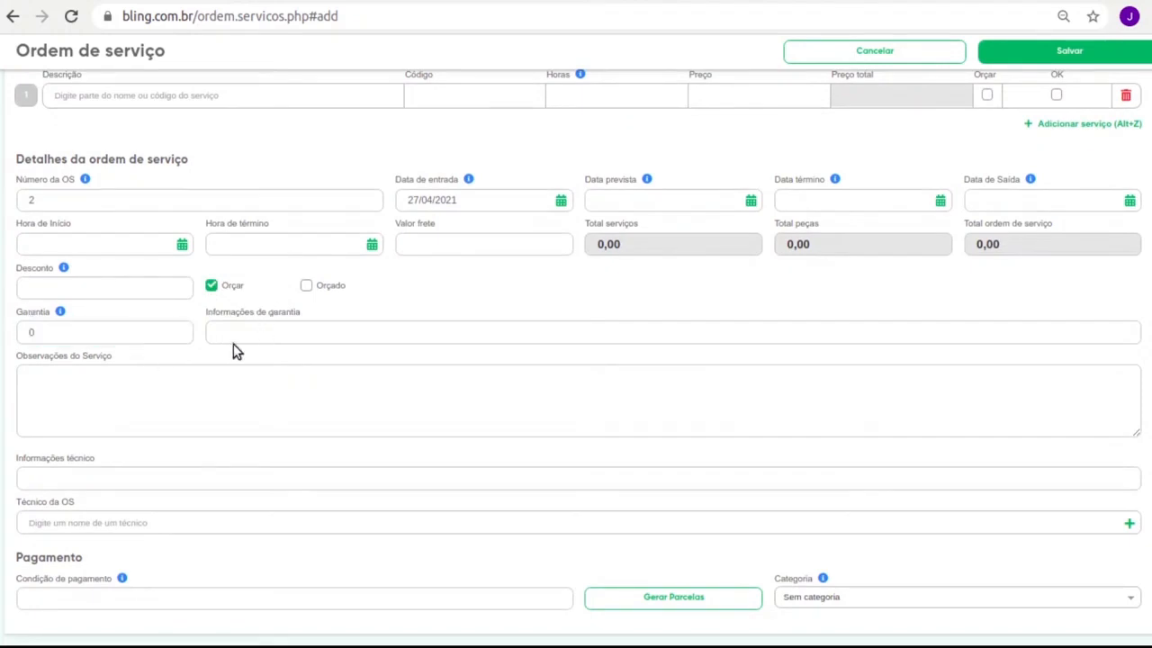
click(210, 397)
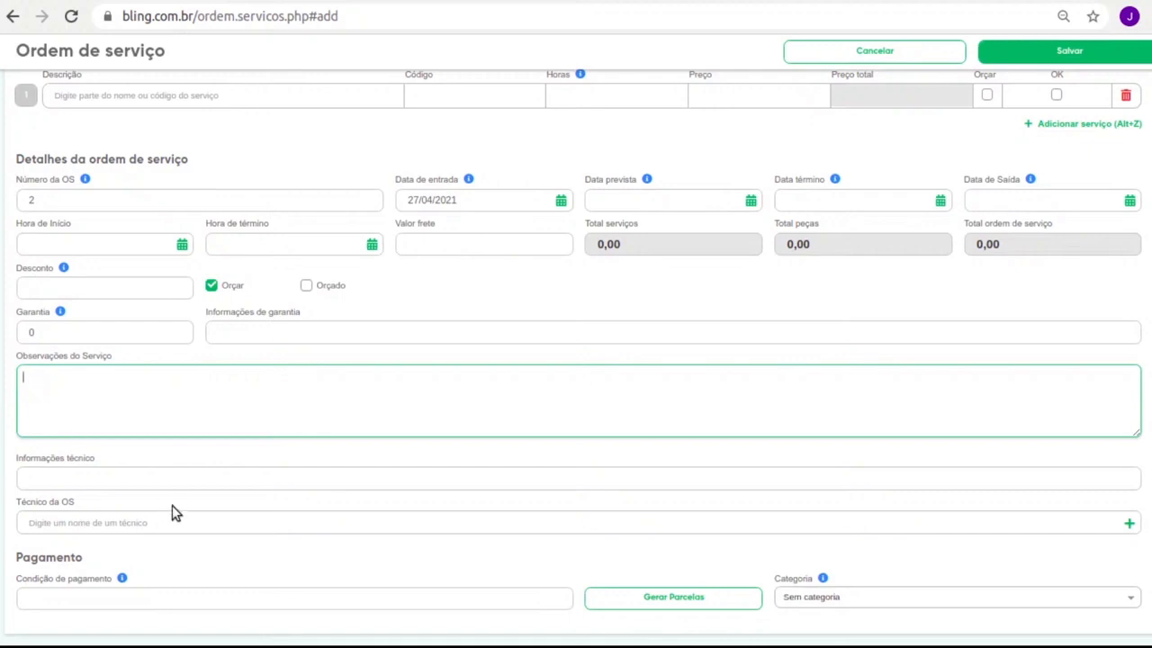
Leave the technician fields and payment condition blank.
click(188, 527)
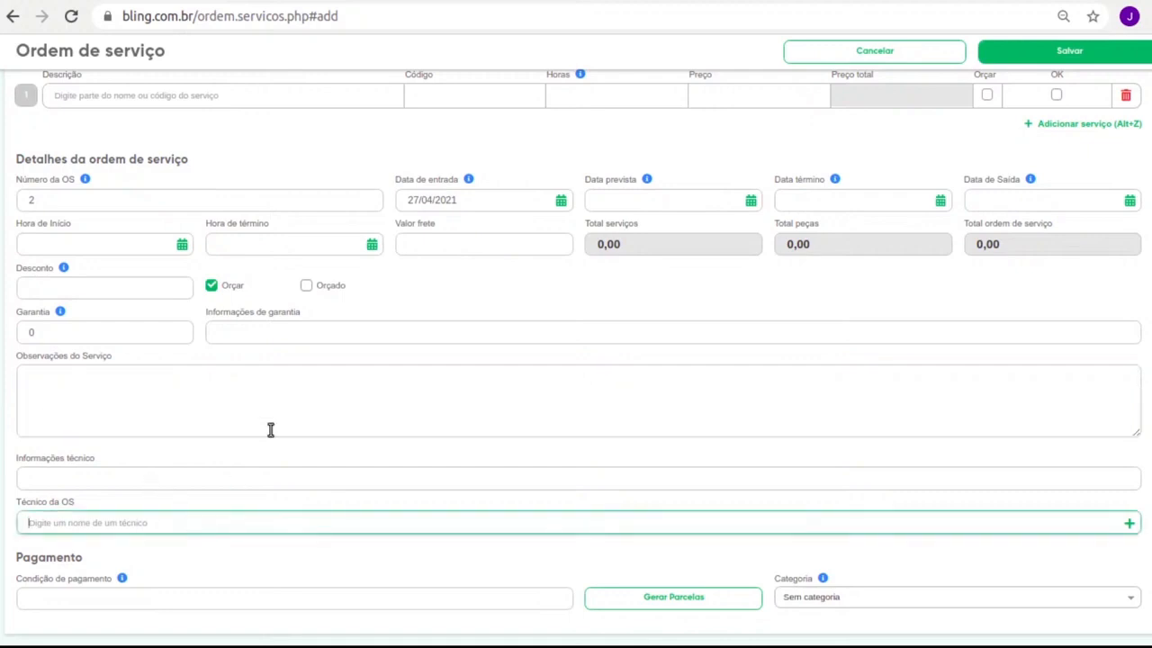
click(154, 479)
click(110, 522)
click(90, 601)
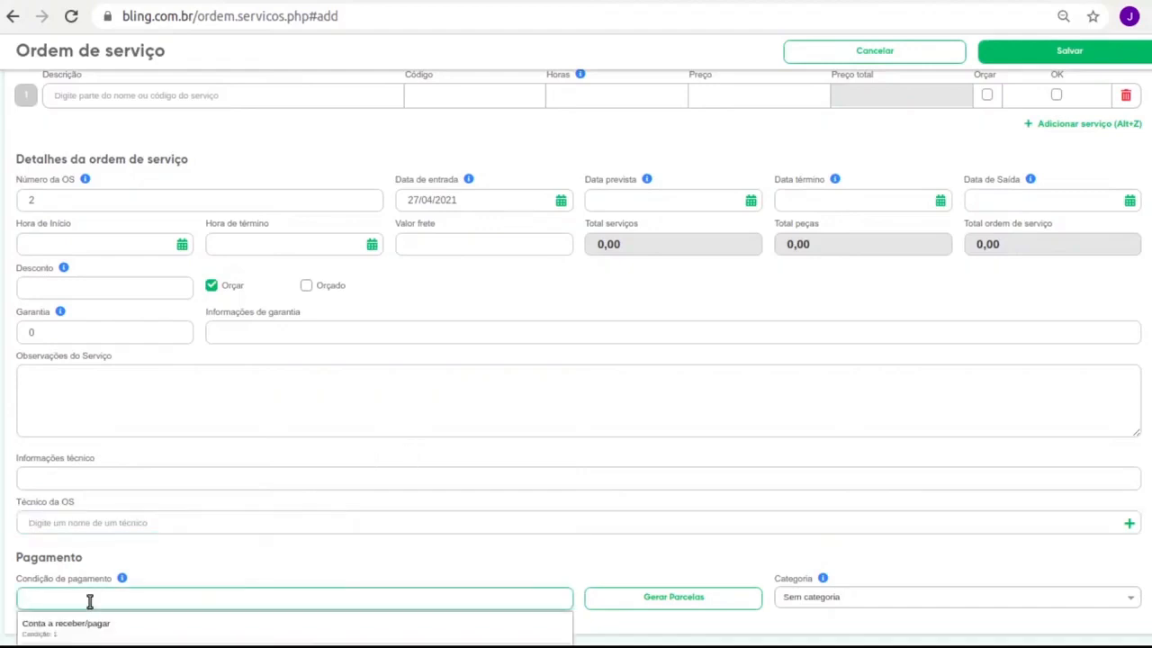
click(178, 584)
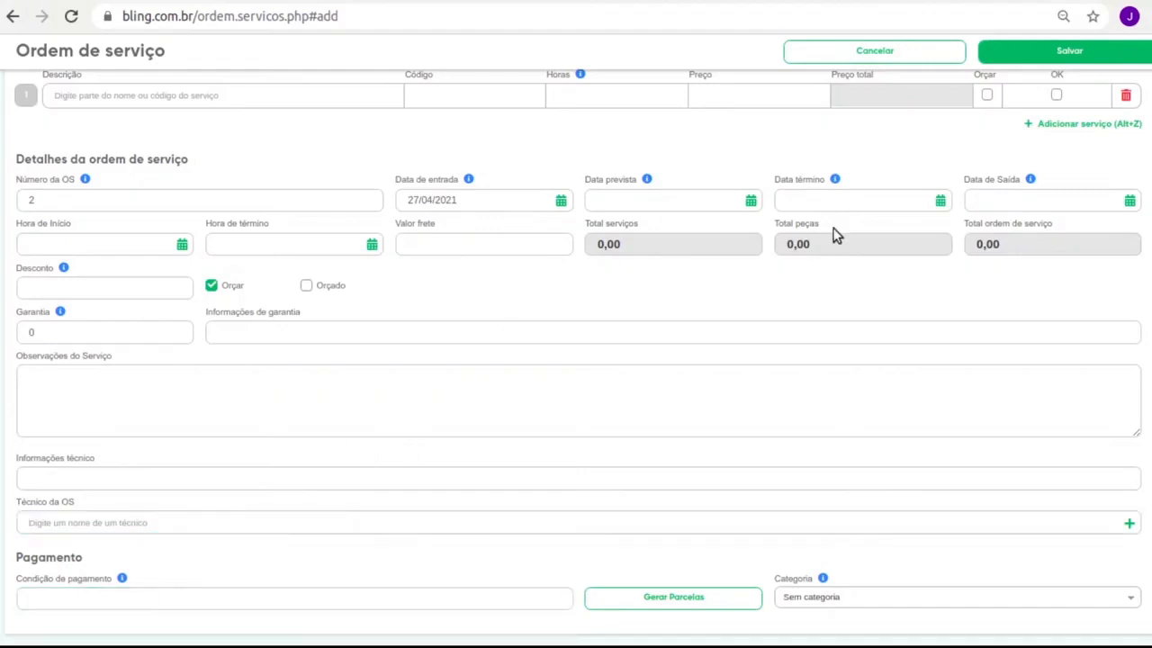
scroll(584, 334, up, 9)
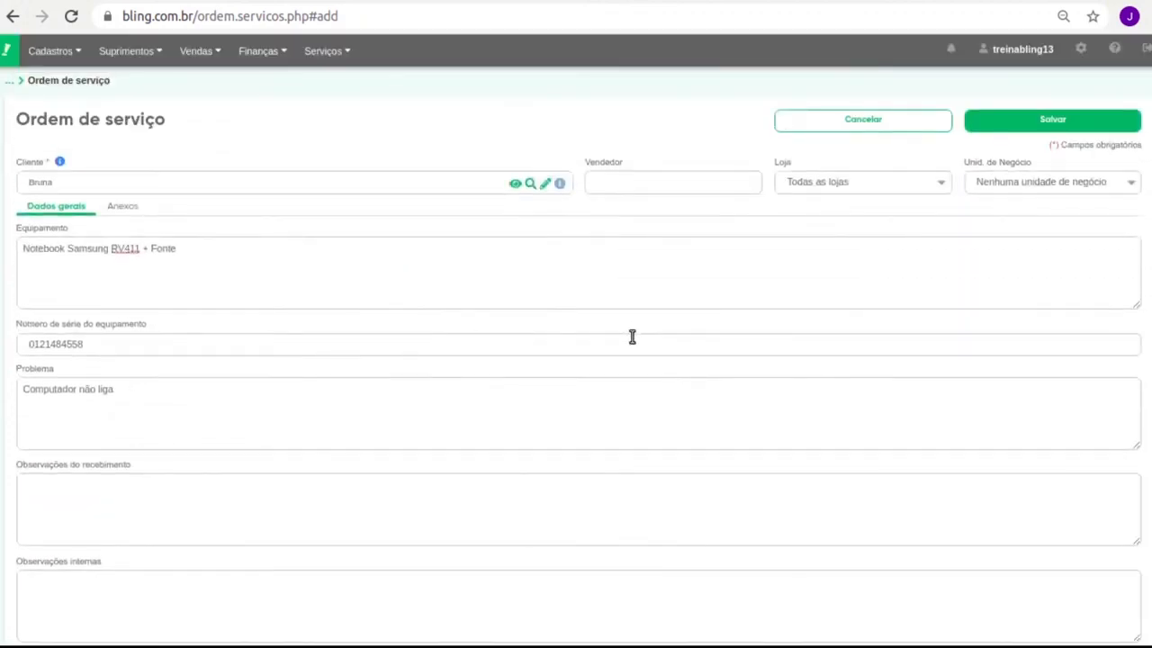
Save service order 2 and open the Preferências page.
click(1051, 121)
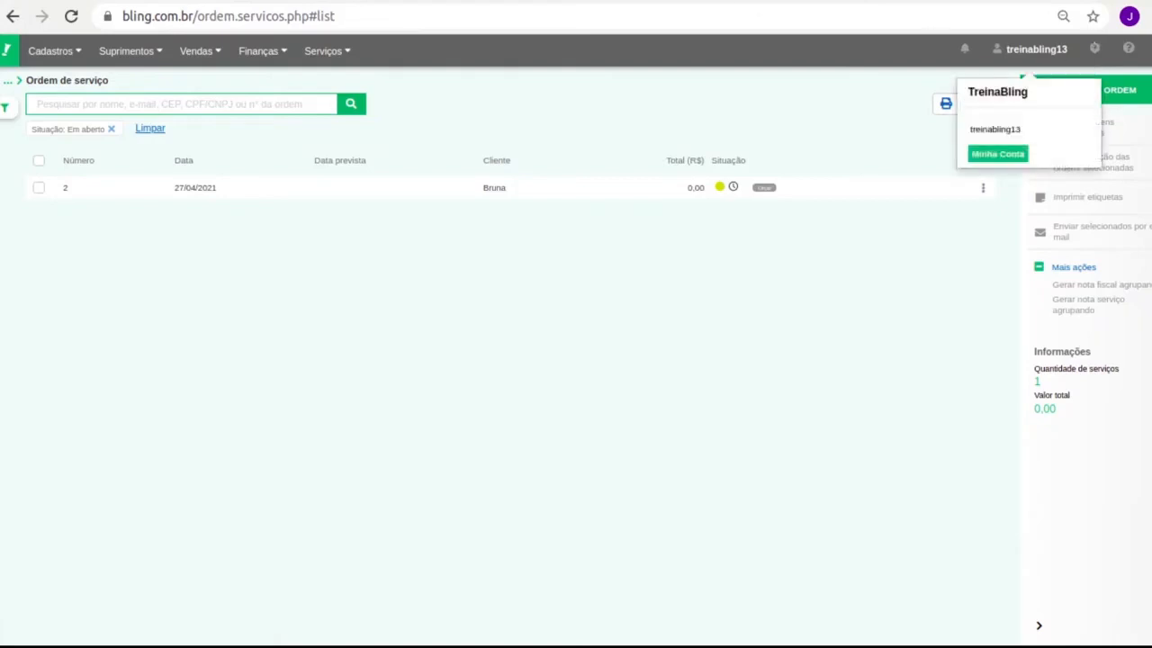
click(1095, 49)
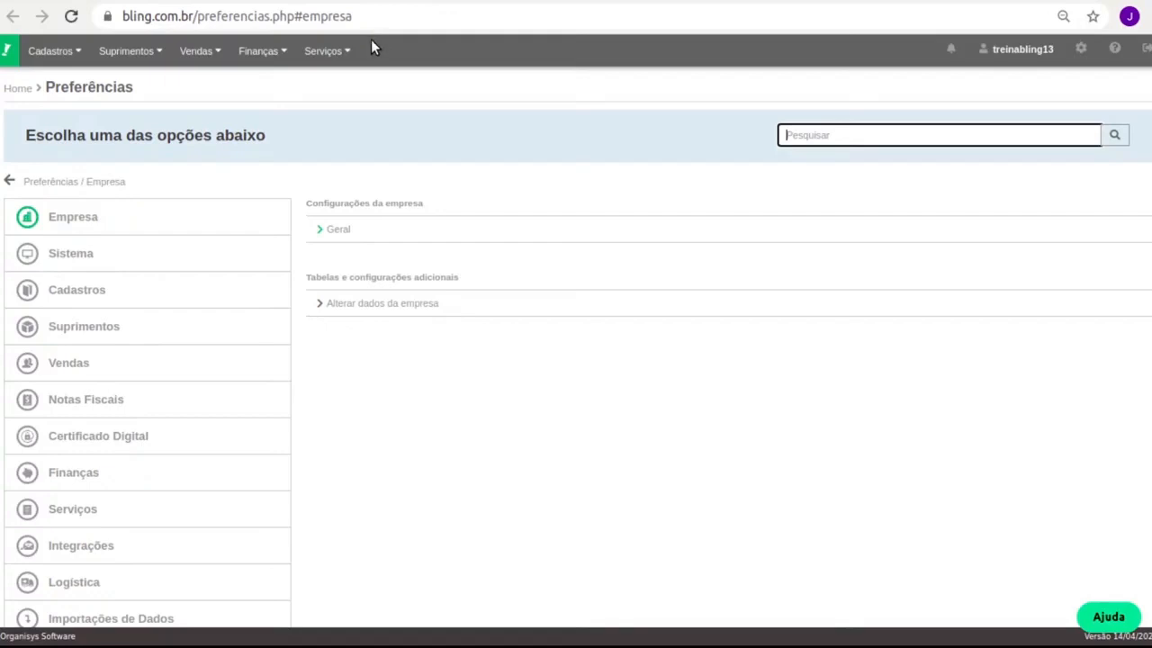
Review the Finanças payment methods, cancel a new one, and return to service orders.
click(106, 472)
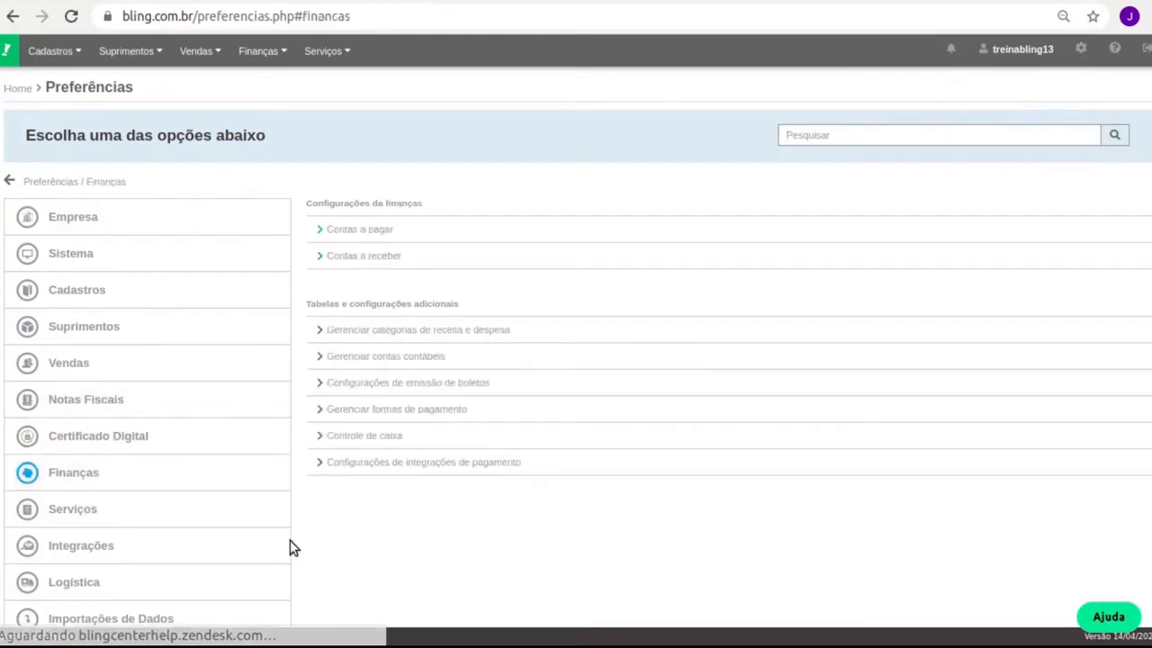
click(470, 412)
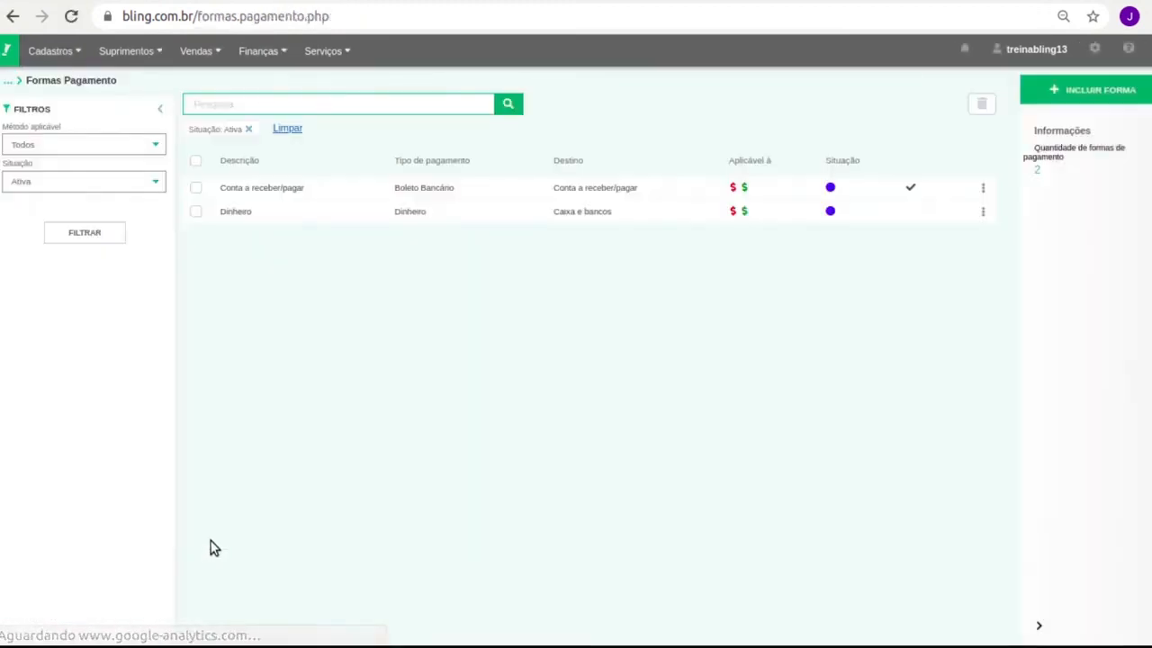
click(1115, 92)
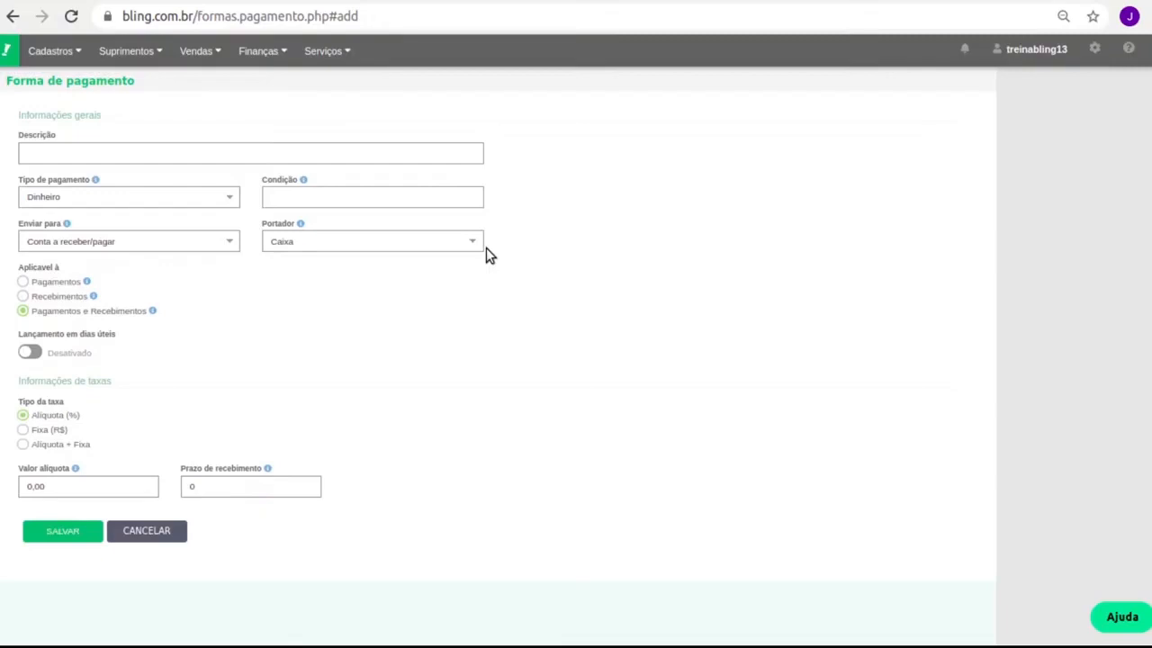
click(173, 531)
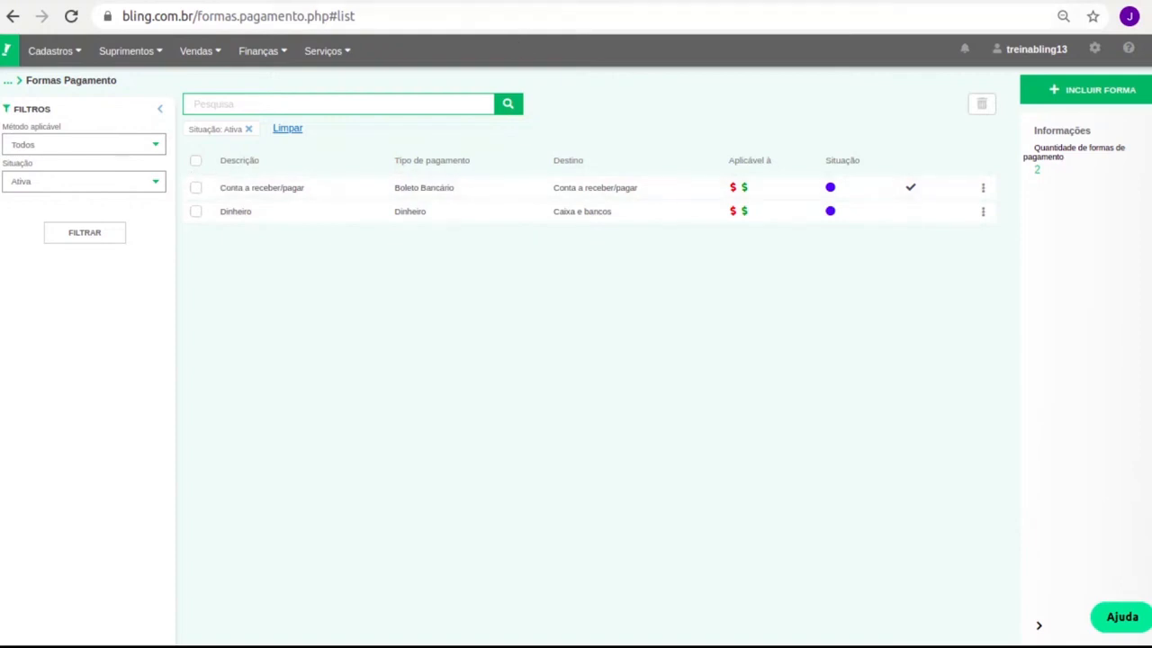
click(428, 0)
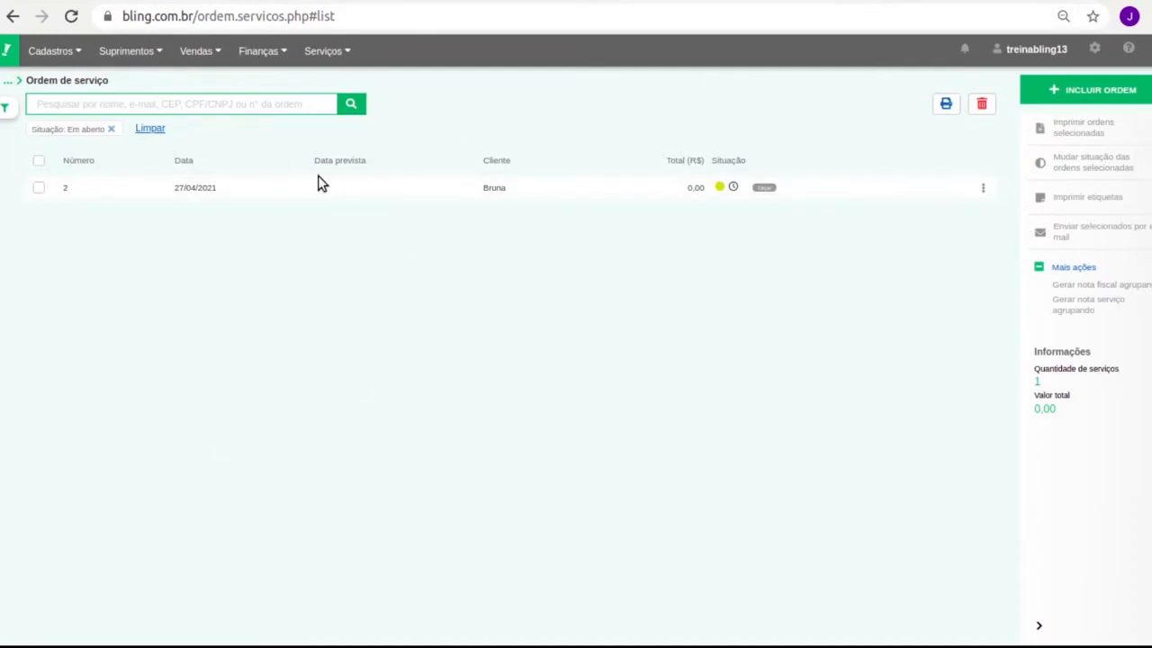
Reopen service order 2, look over its parts and services fields, and check Anexos.
click(548, 191)
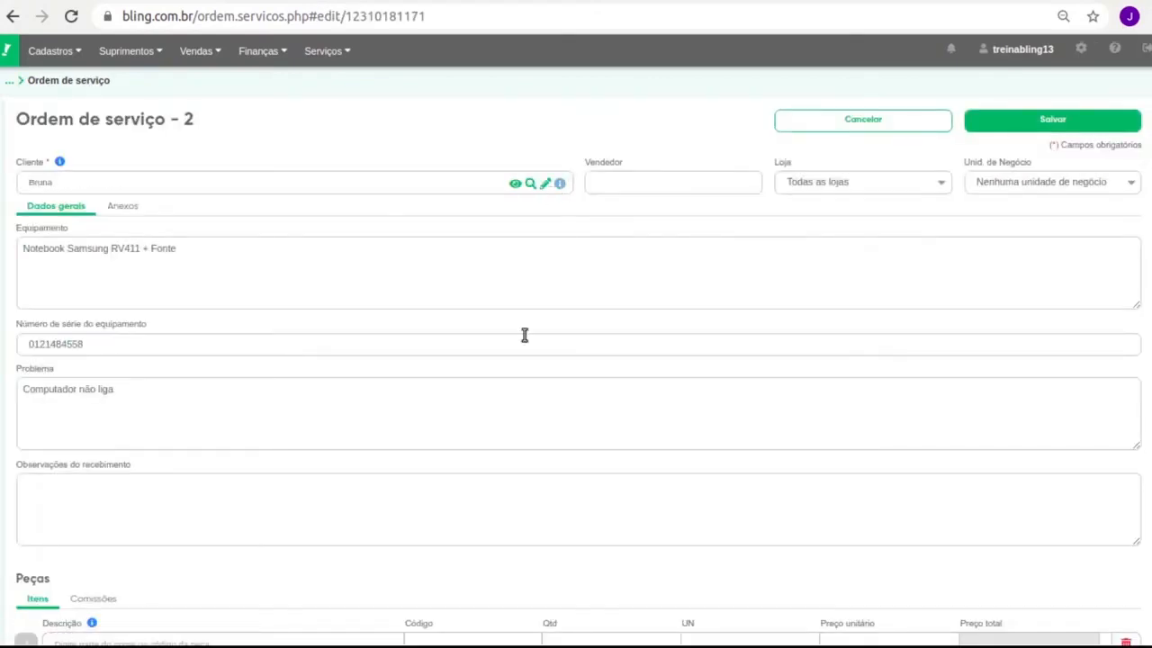
scroll(522, 337, down, 3)
scroll(510, 339, down, 4)
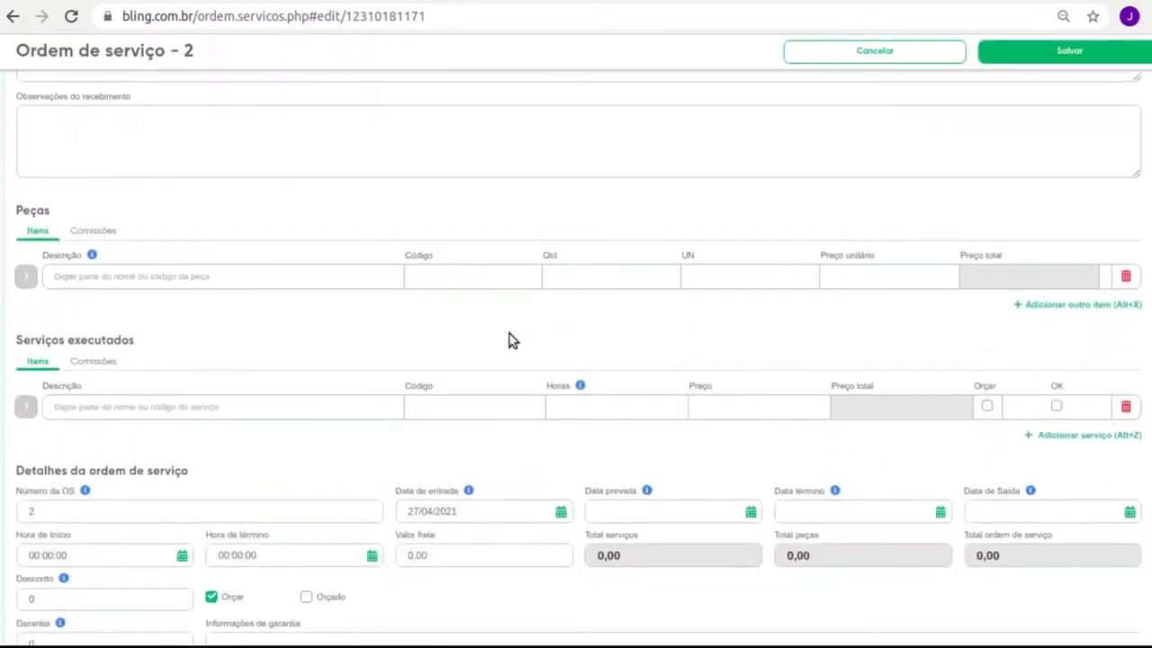
scroll(515, 338, down, 1)
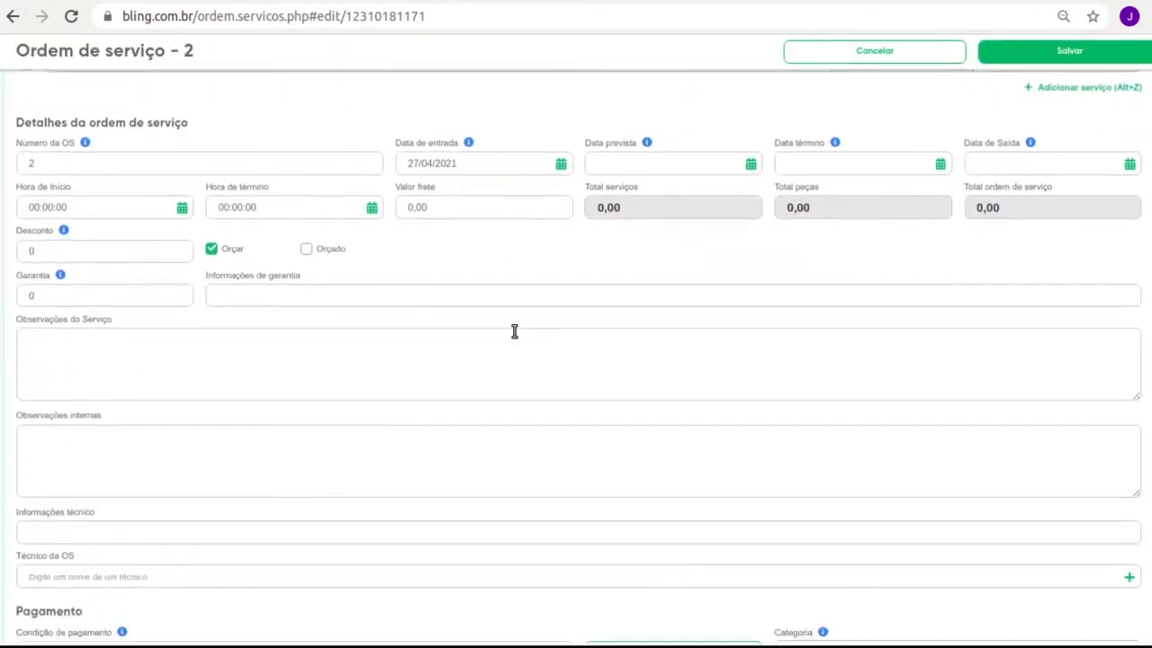
scroll(513, 333, up, 4)
scroll(507, 344, up, 1)
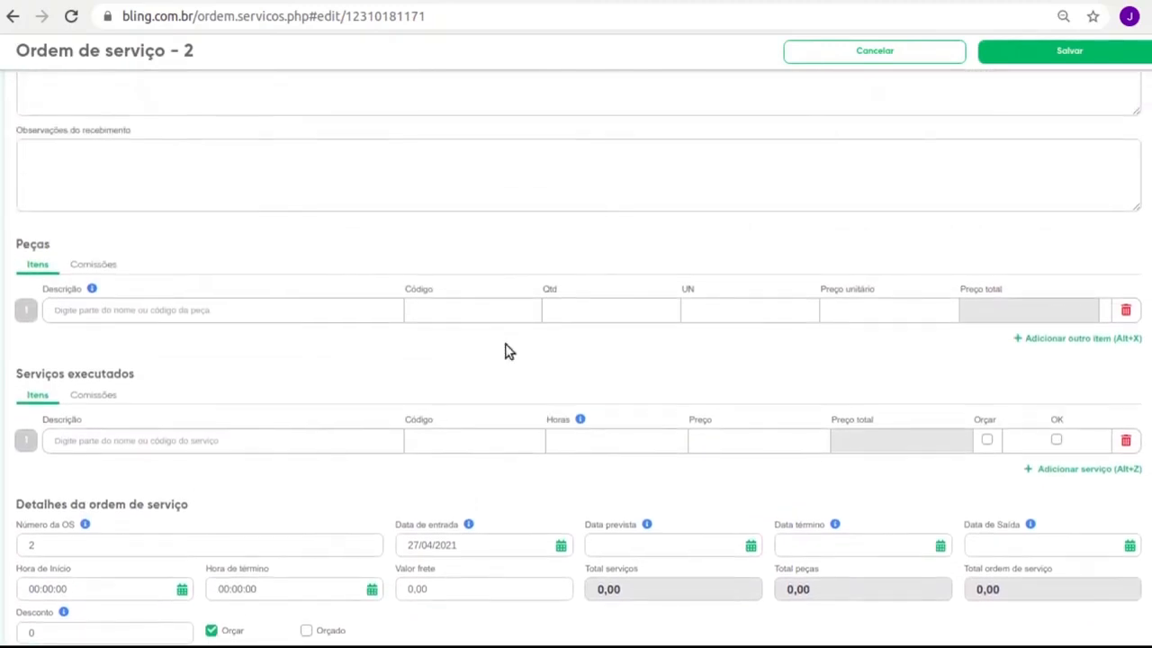
click(149, 310)
click(149, 439)
scroll(151, 382, up, 2)
scroll(149, 382, up, 2)
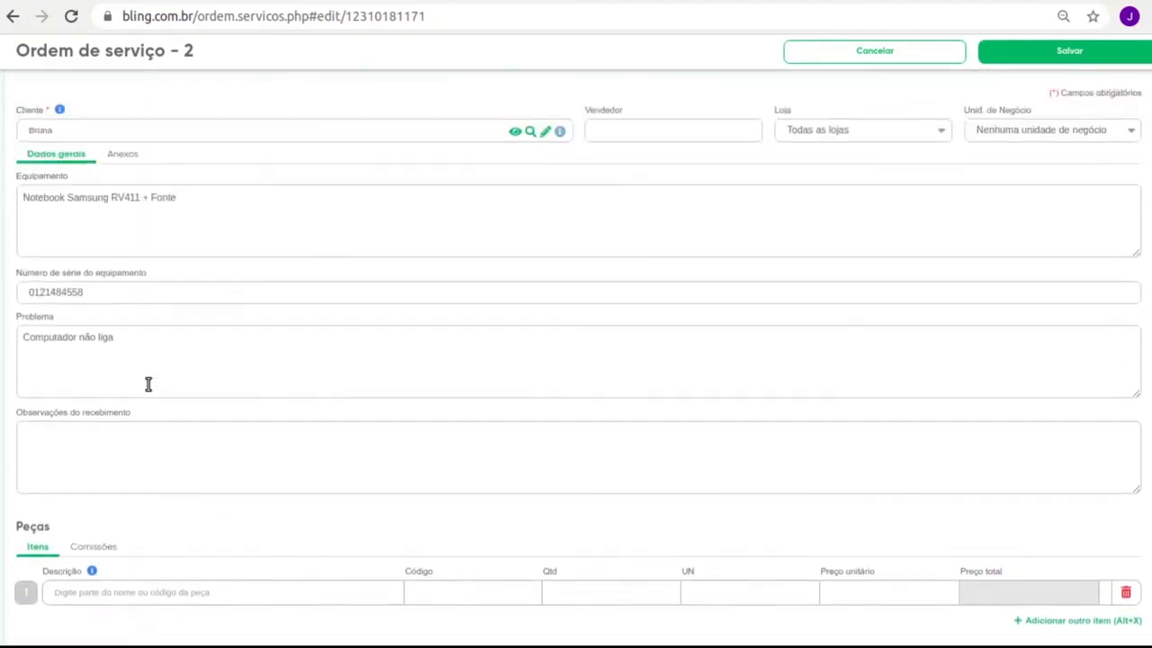
click(121, 207)
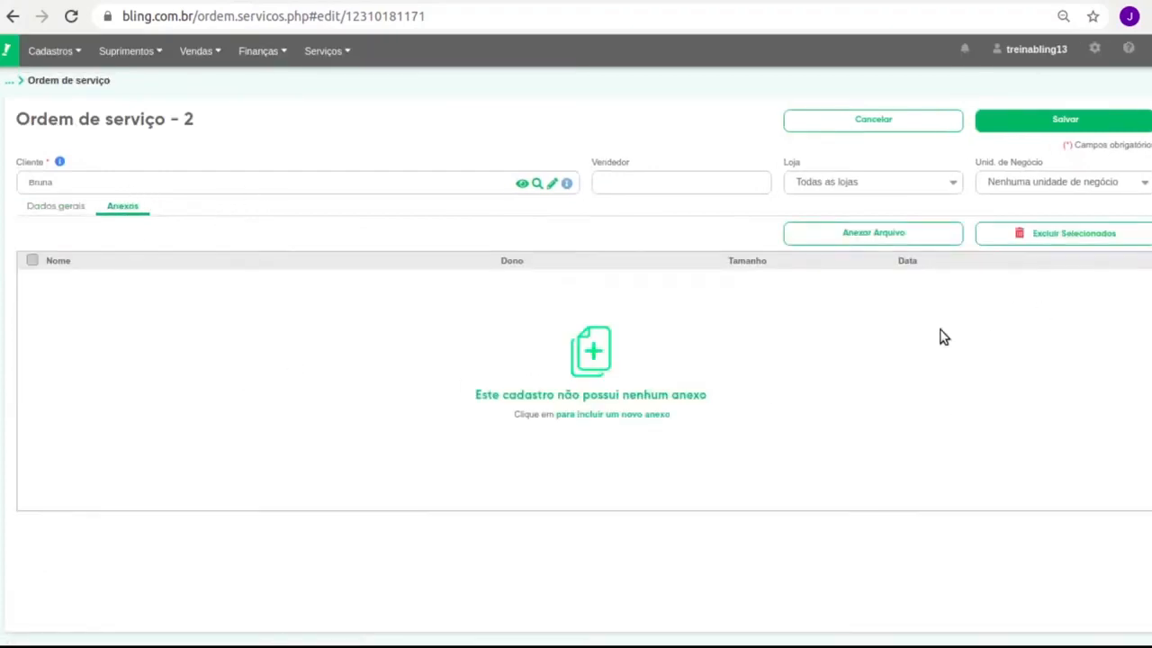
click(36, 208)
Add part Memoria DDR3 Notebook and service Formatação de computadores, then save the order.
scroll(233, 374, down, 4)
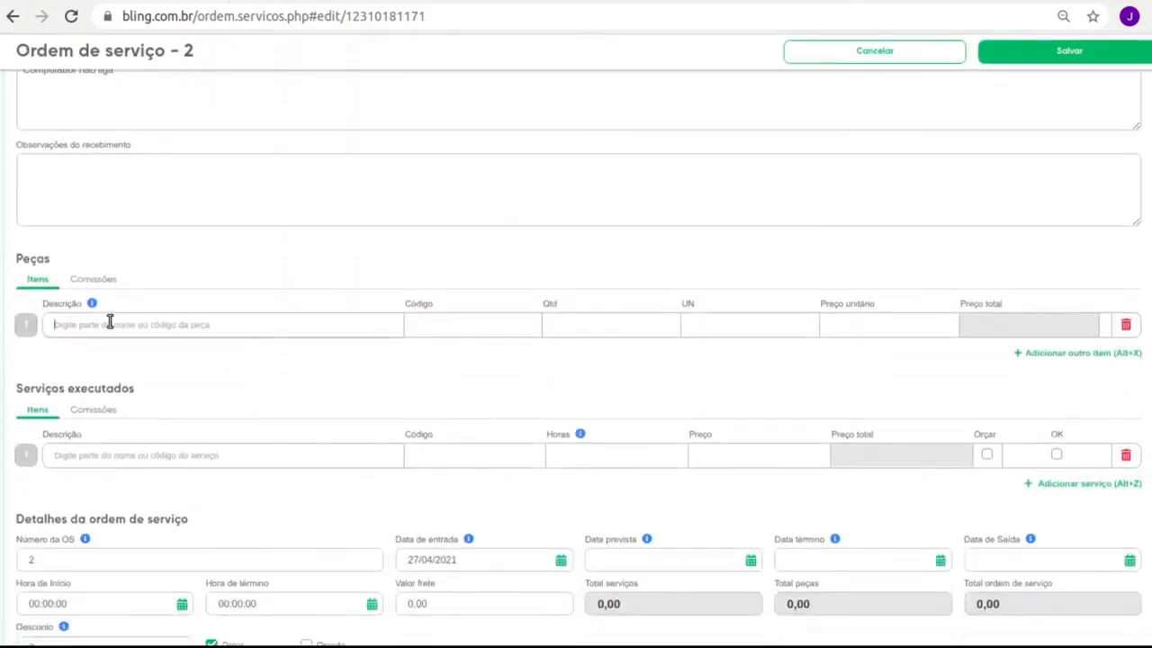
text(memo)
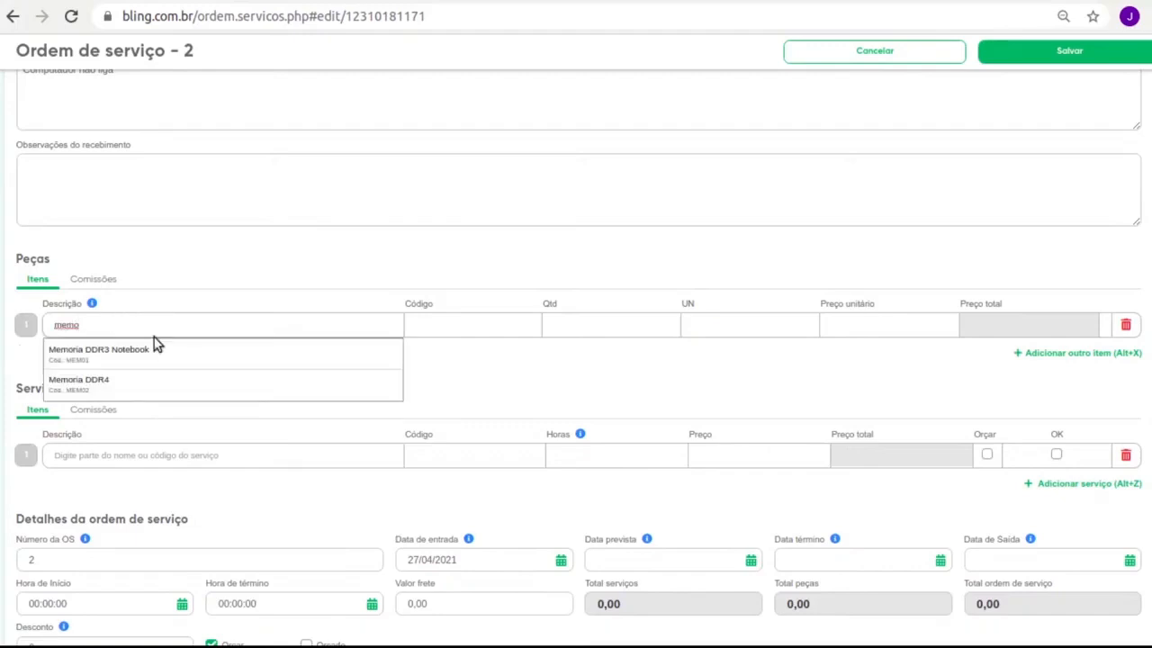
click(155, 350)
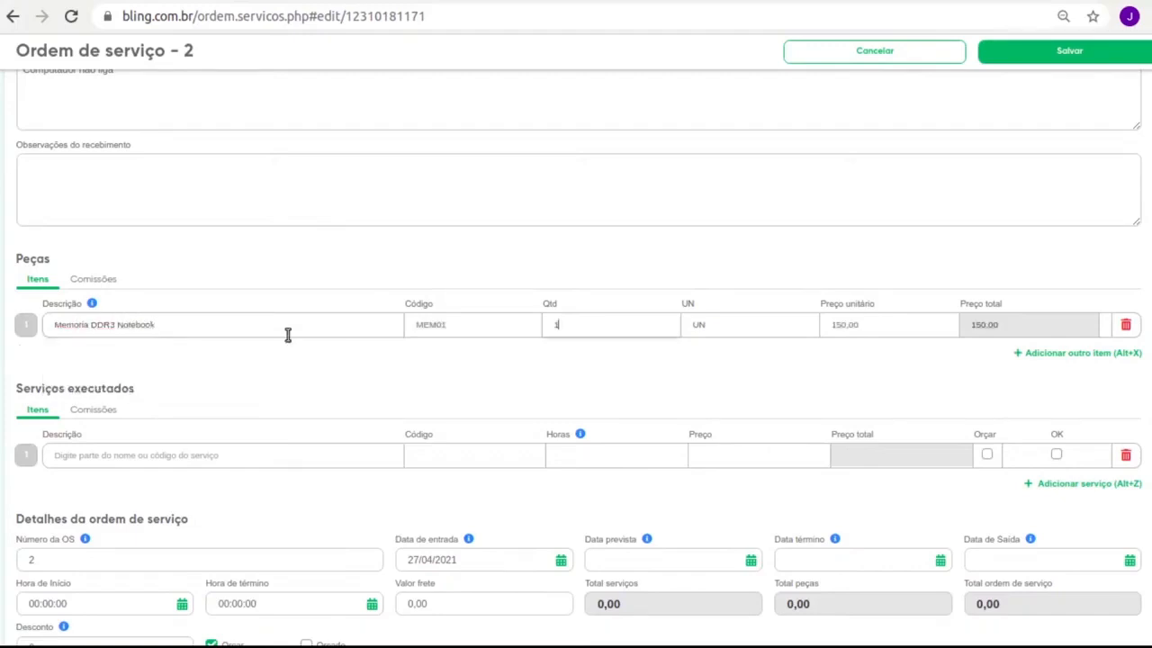
click(187, 461)
text(forma)
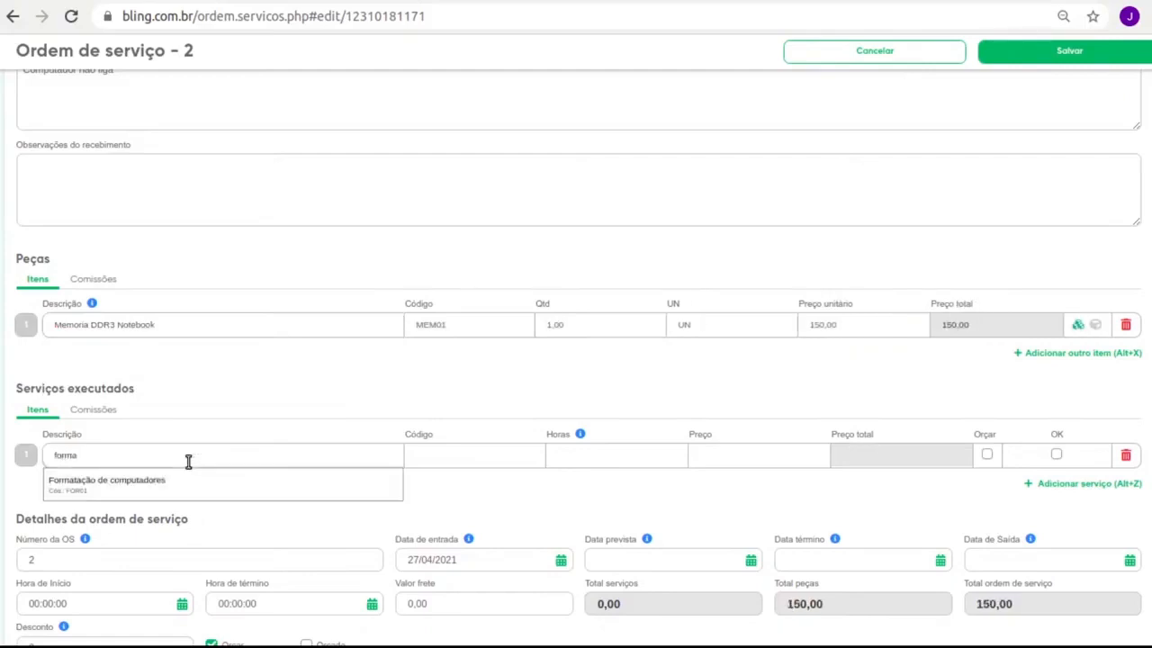
click(188, 475)
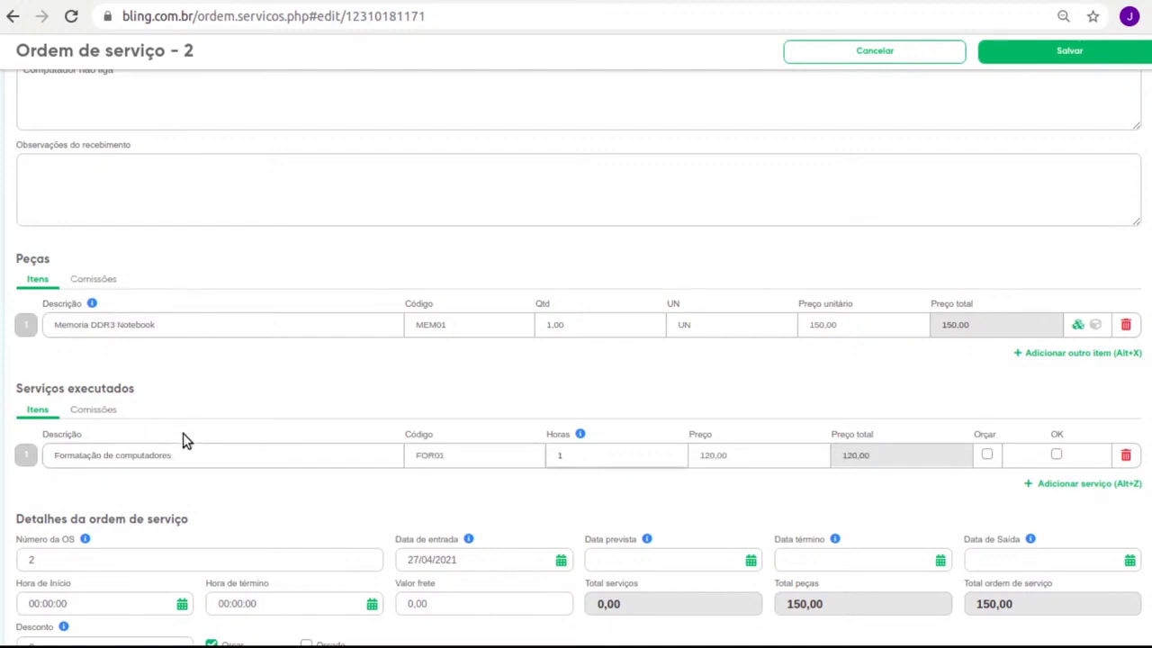
click(1086, 49)
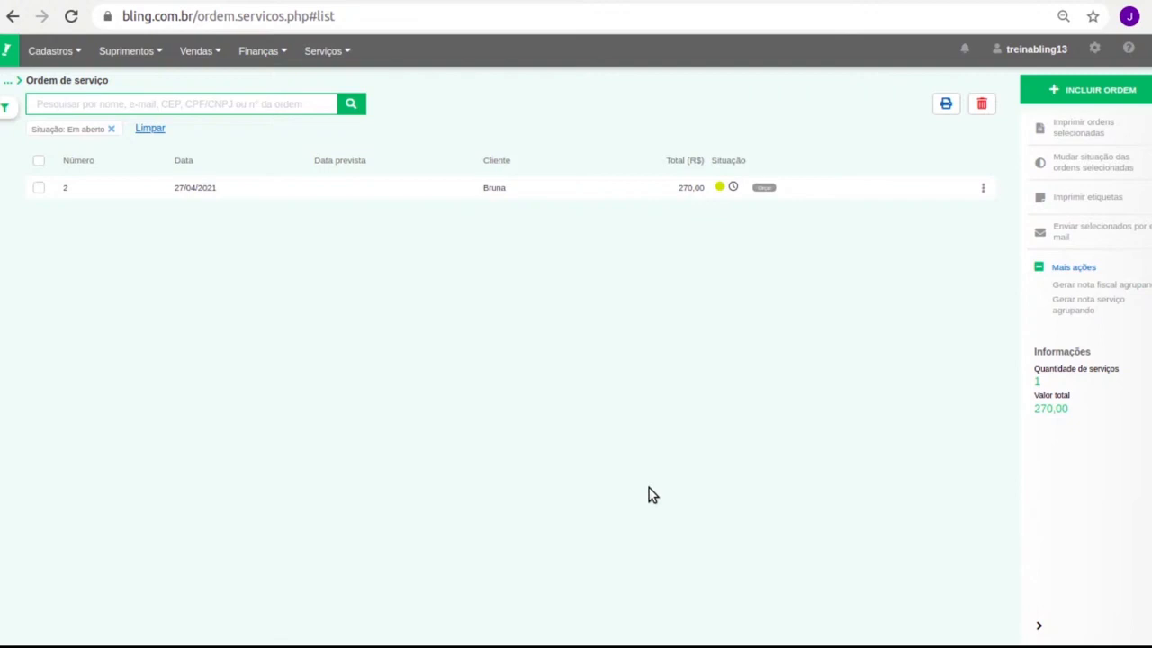
Start printing order 2 from its actions menu, then cancel the print dialog.
click(983, 187)
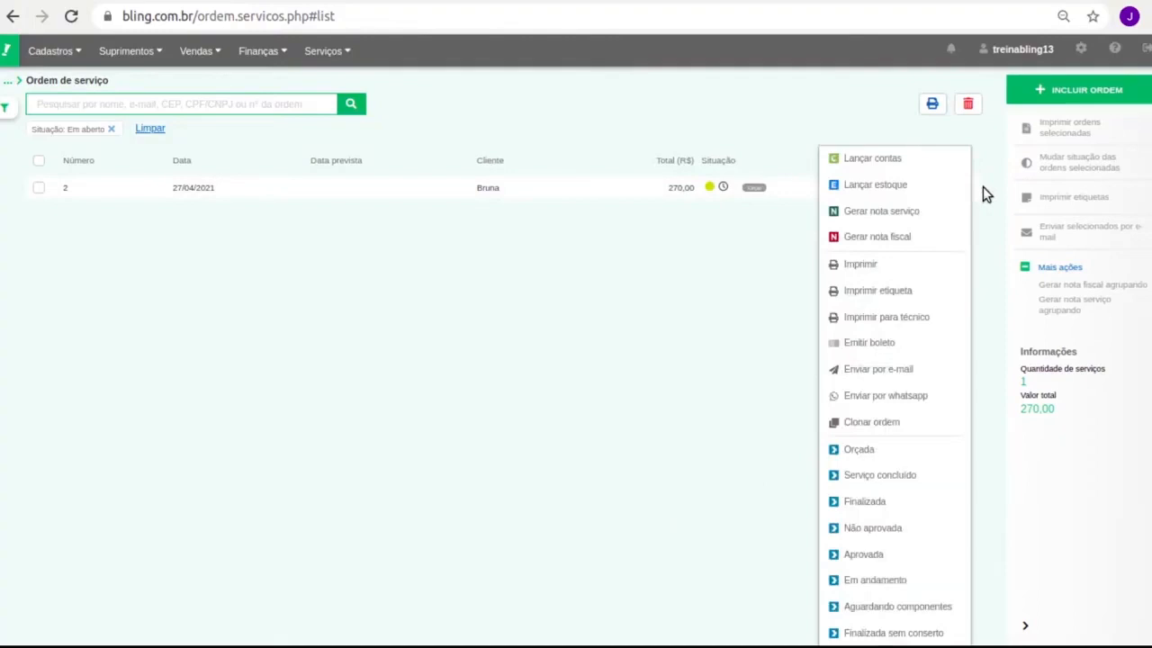
click(891, 266)
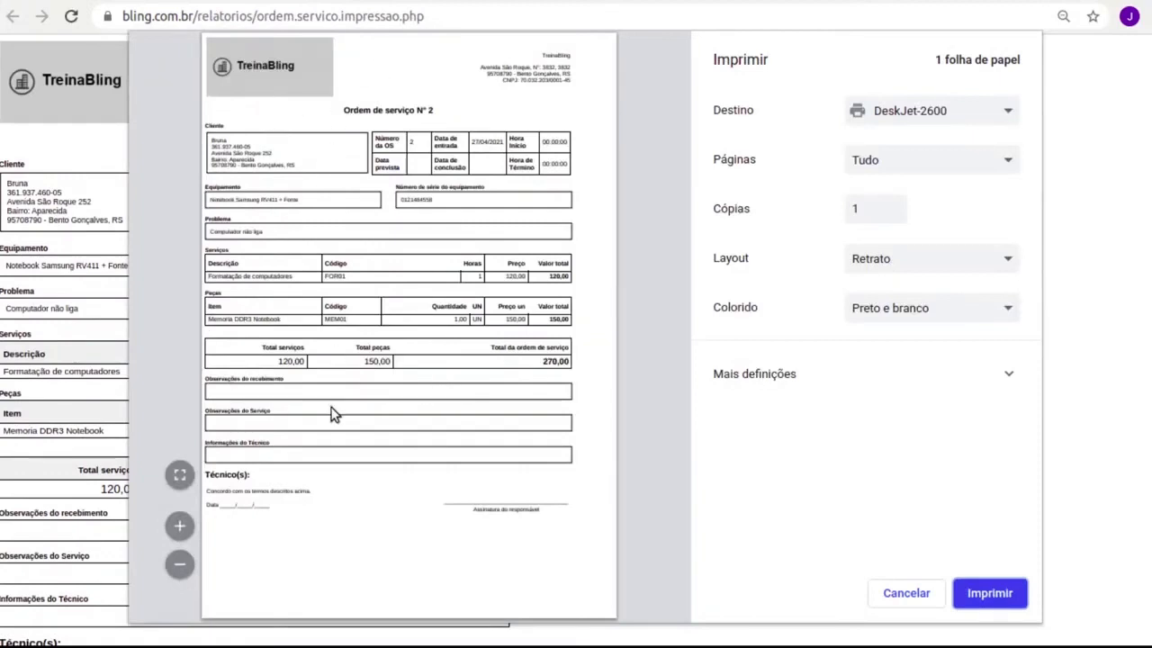
click(898, 591)
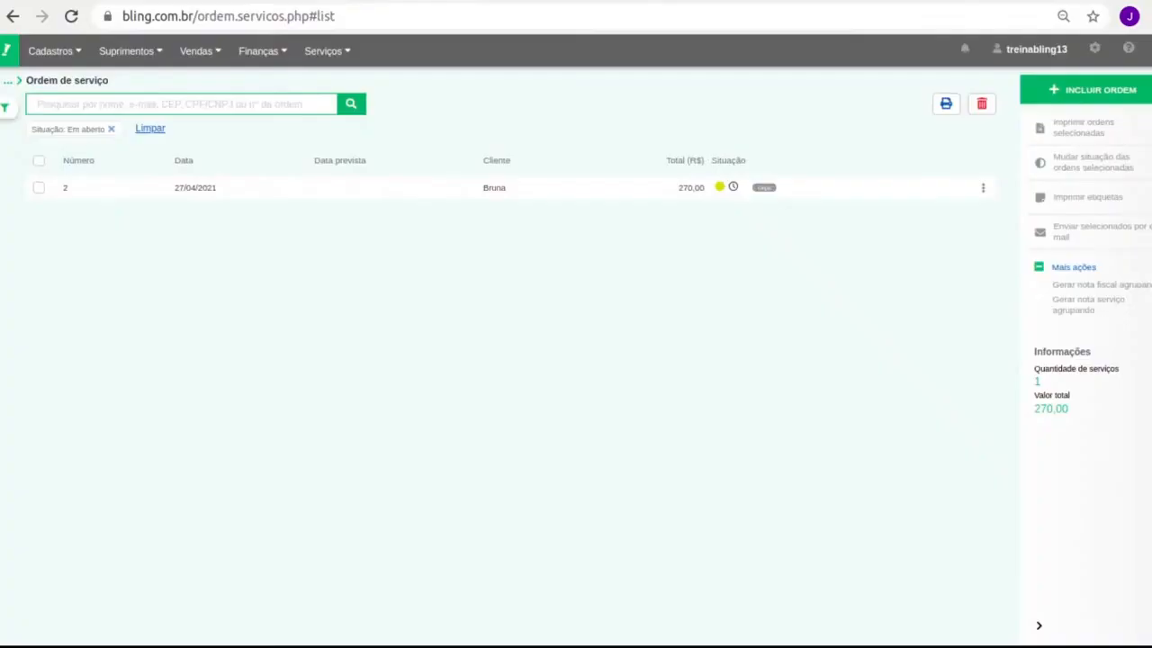
Reopen order 2's actions menu to reach its status options.
click(982, 187)
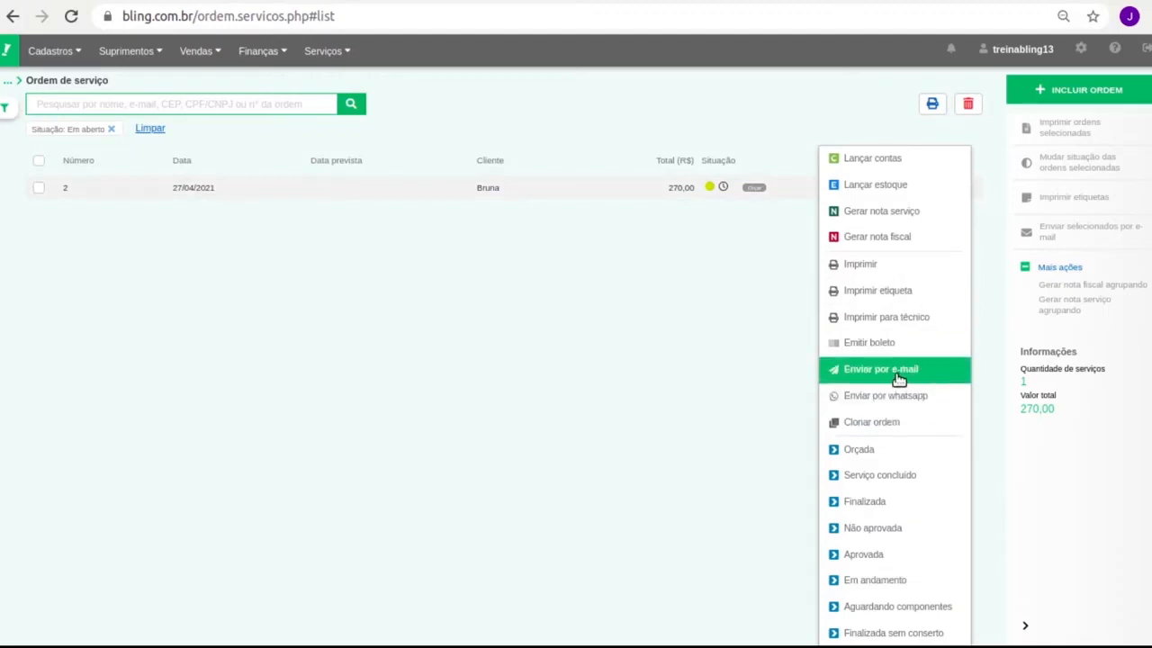
click(564, 306)
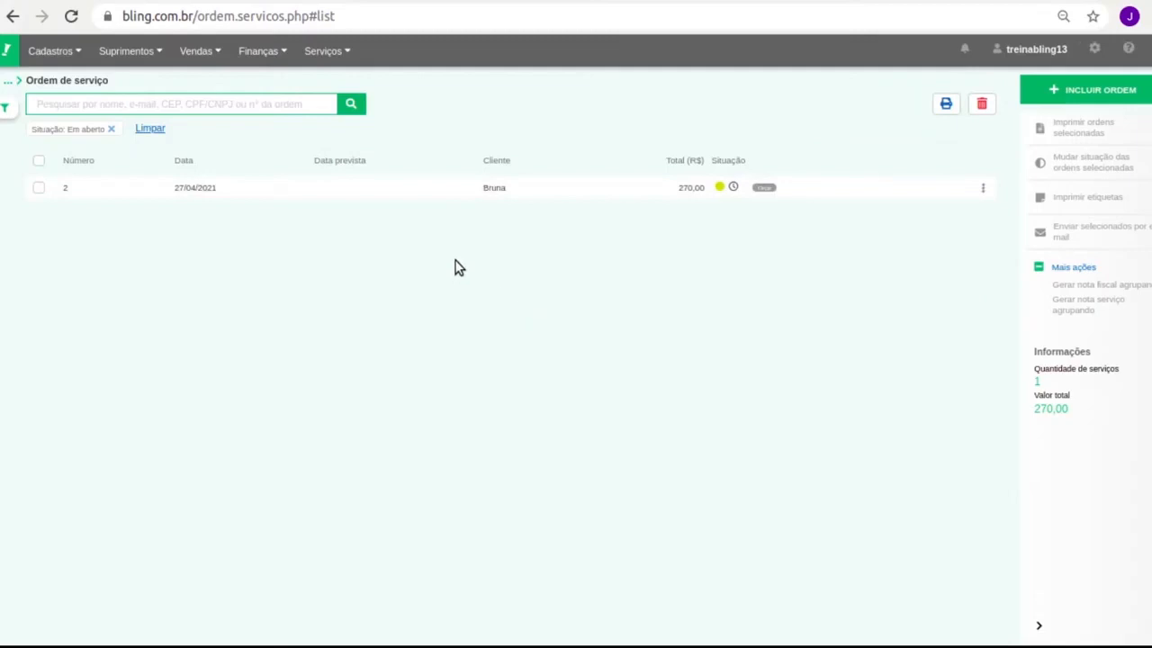
click(982, 189)
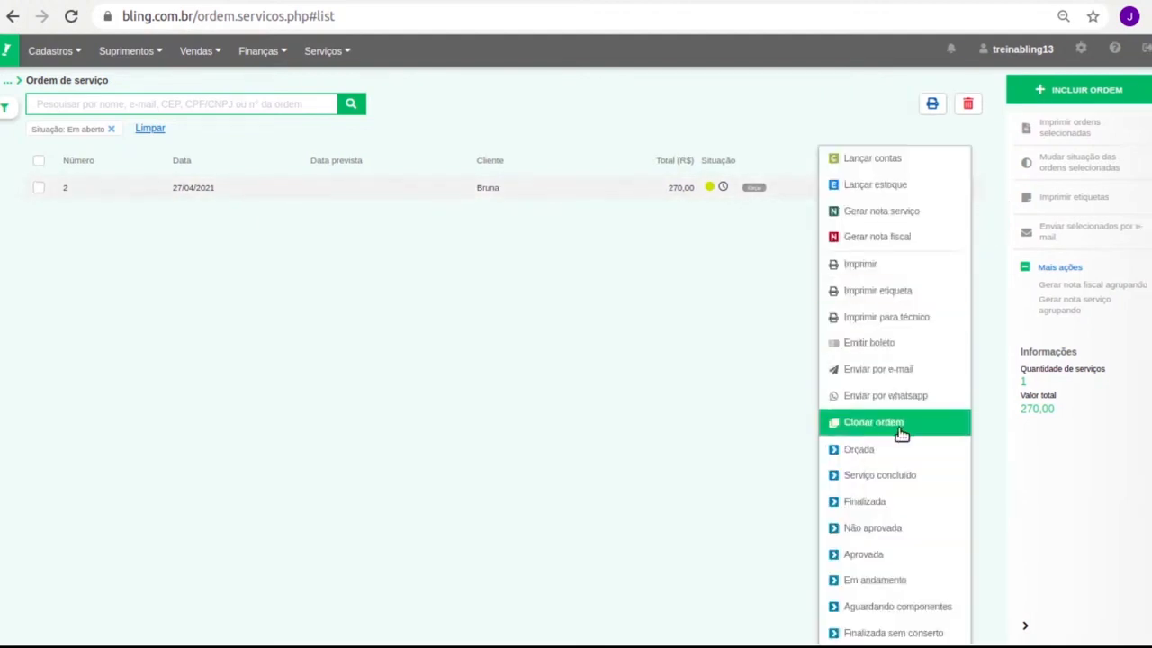
click(463, 306)
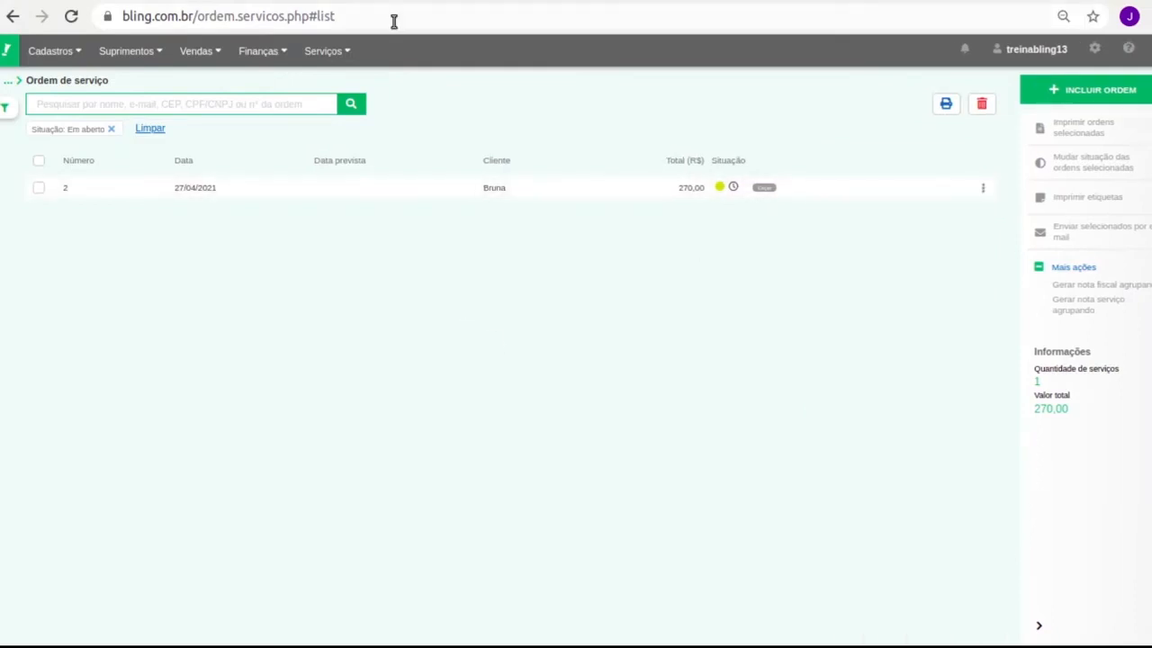
click(351, 103)
click(983, 191)
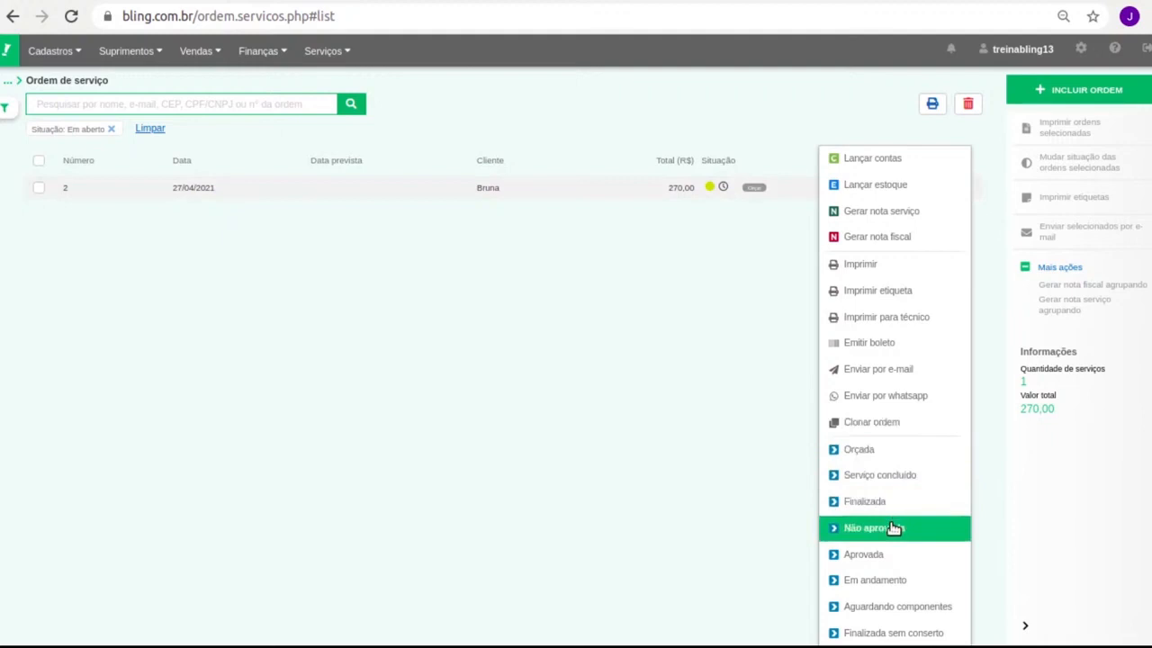
Change order 2's status to Orçada, then clear the Em aberto filter to list both orders.
click(915, 450)
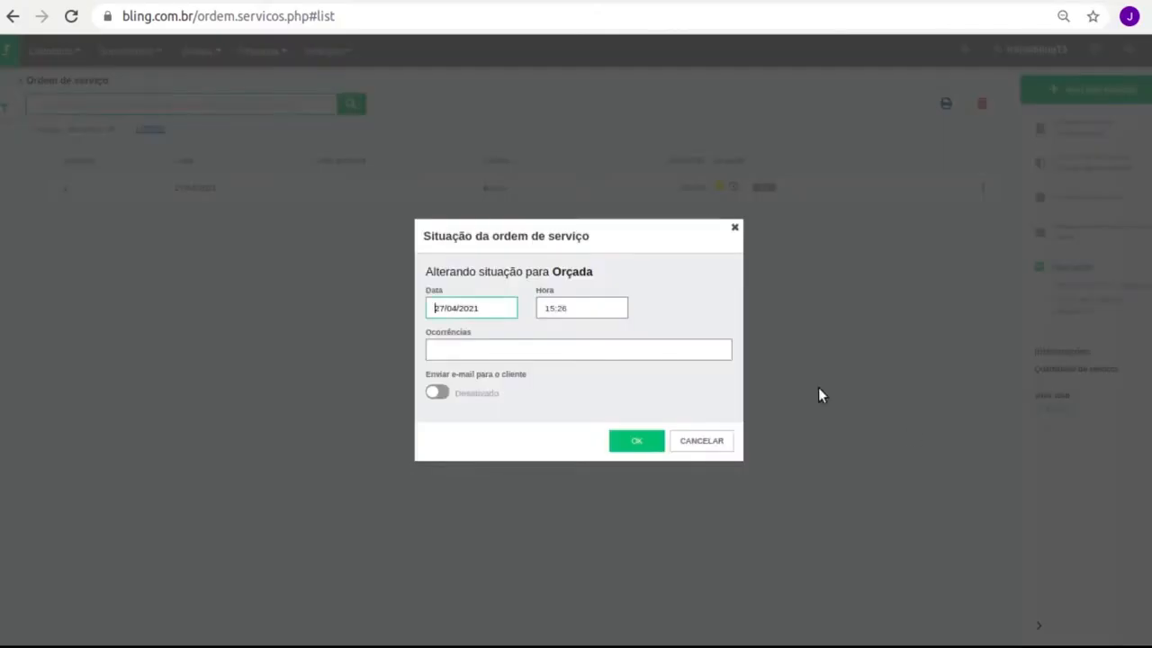
click(630, 440)
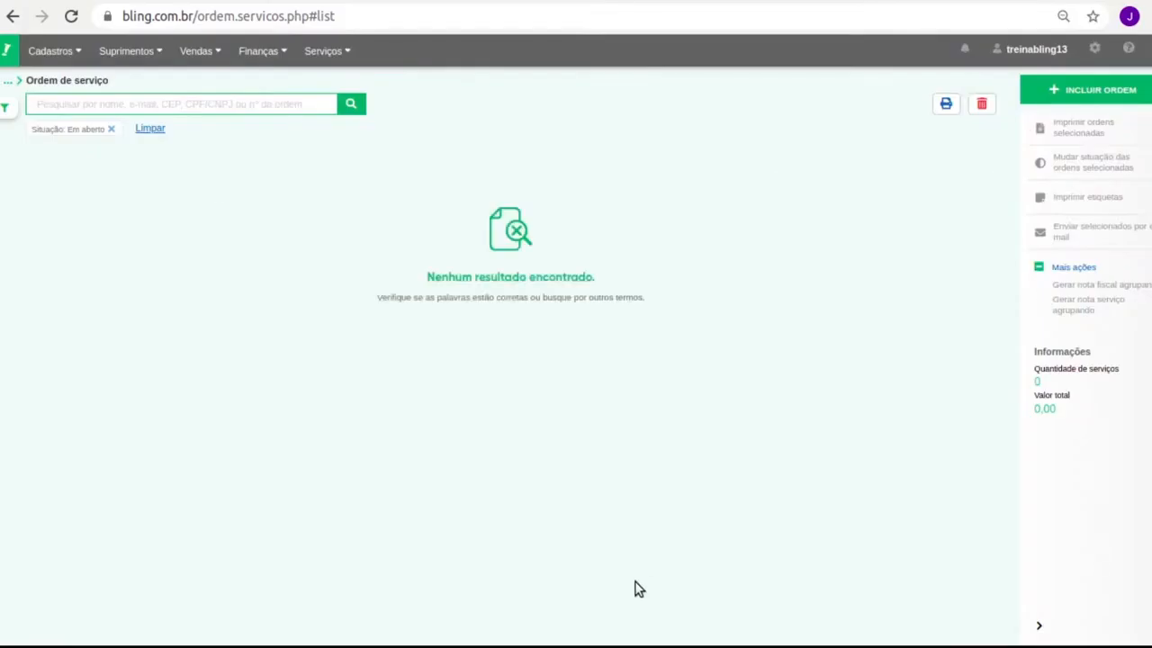
click(111, 130)
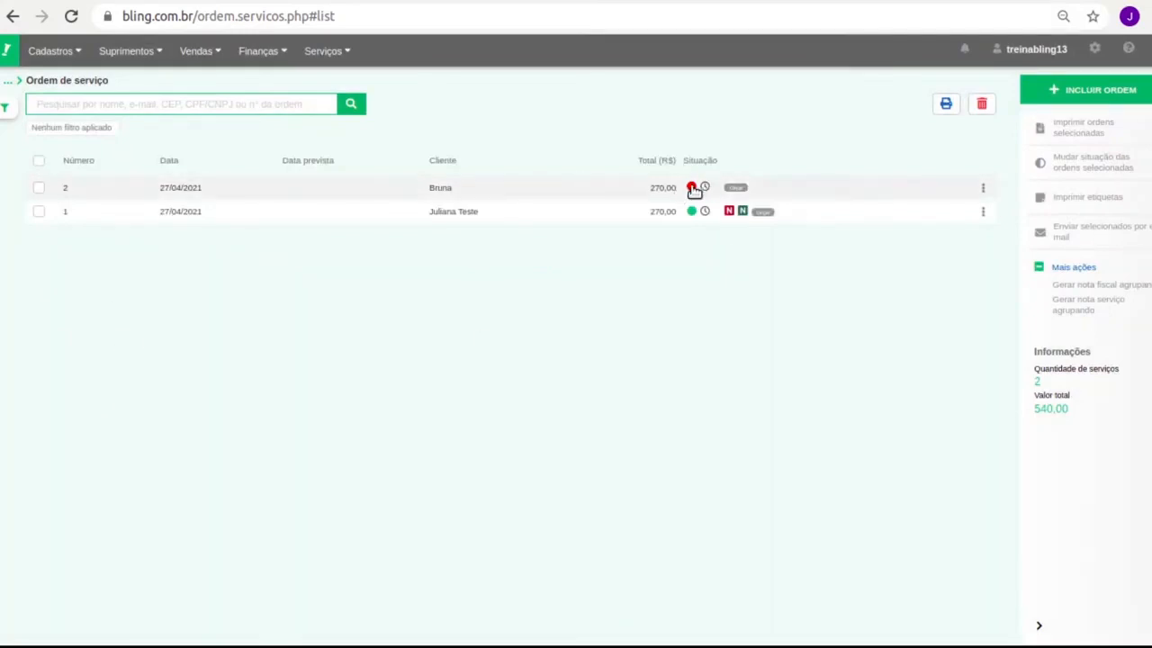
click(5, 109)
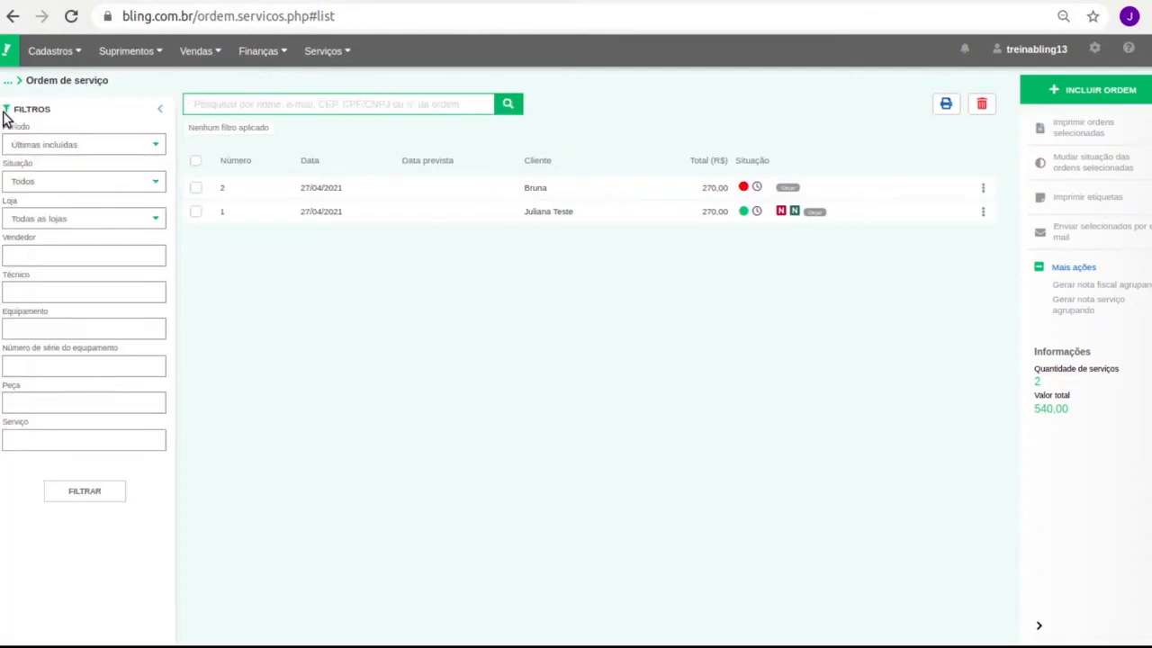
click(6, 111)
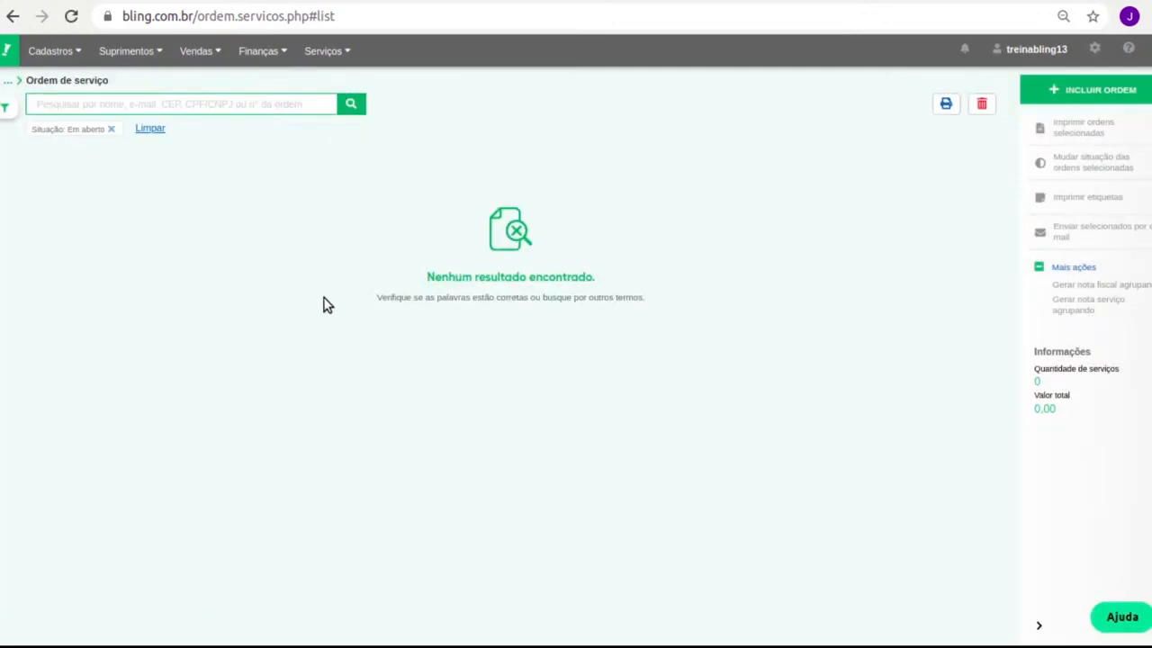
drag(28, 131, 107, 132)
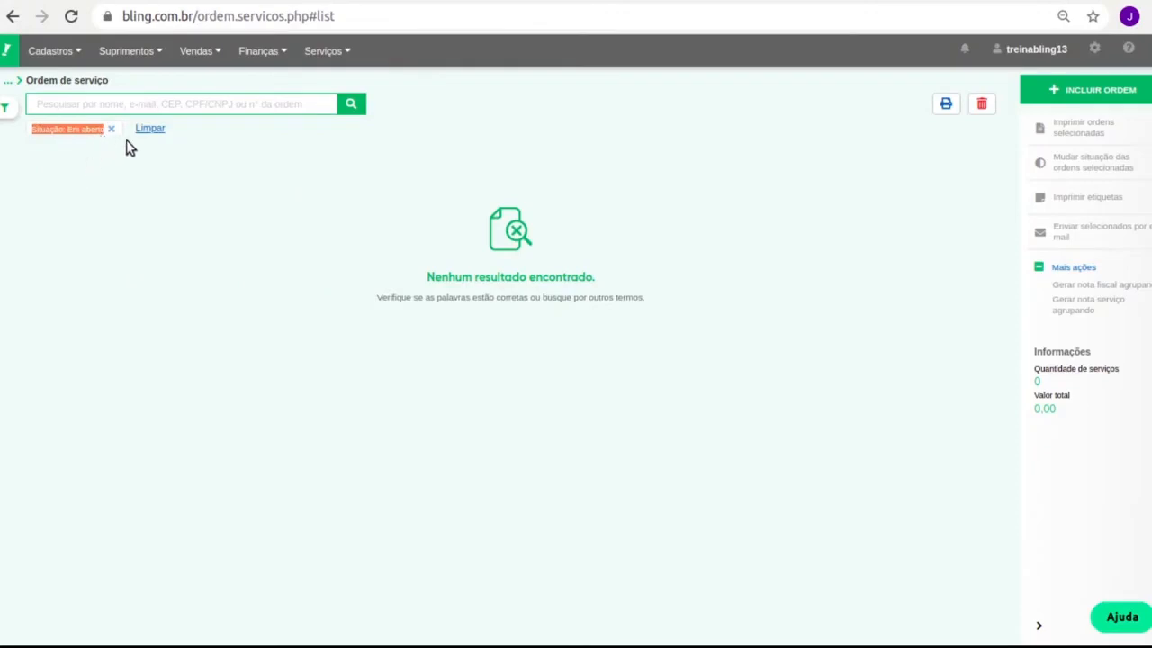
click(6, 109)
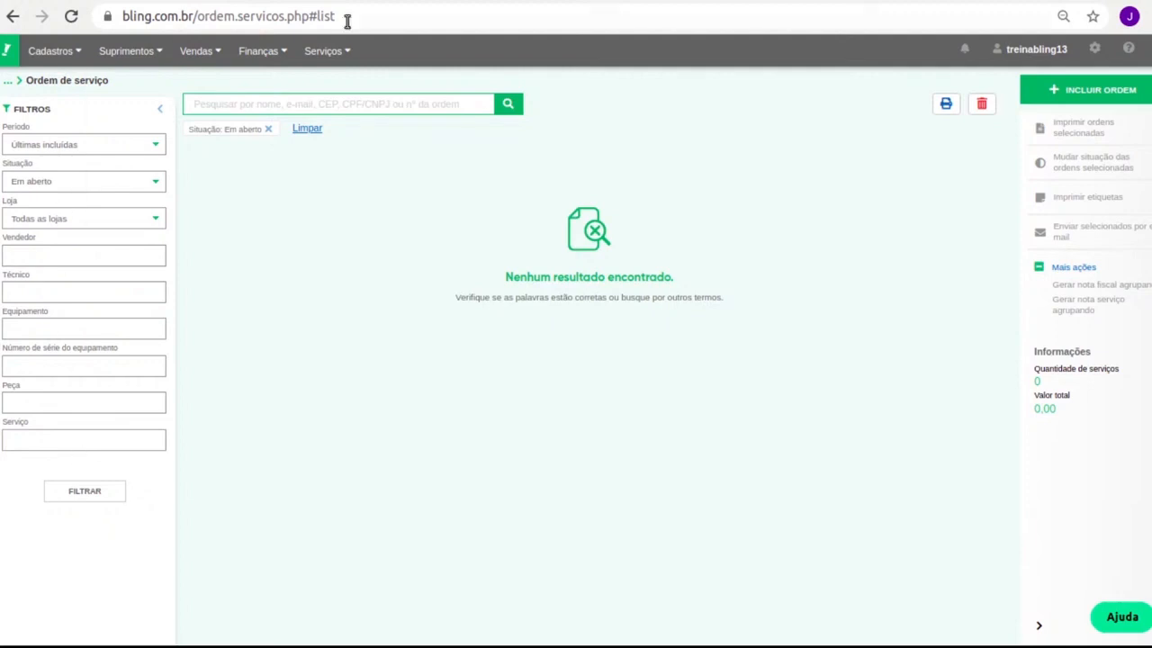
click(268, 130)
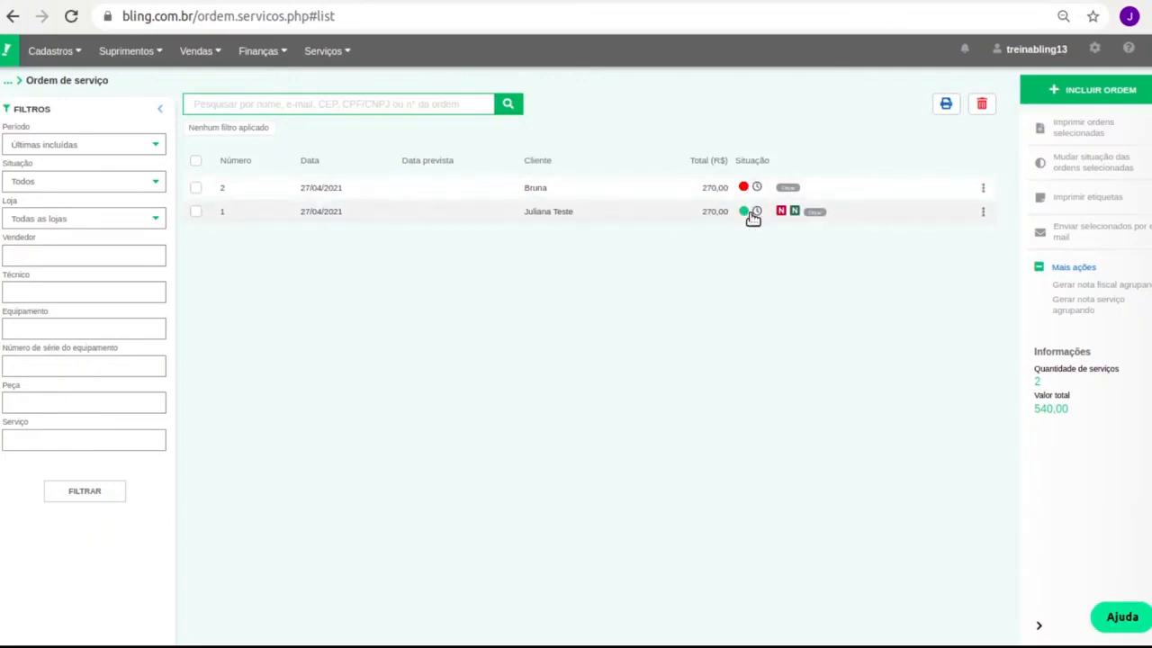
Change order 2's status to Aprovada, then open the account menu.
click(983, 187)
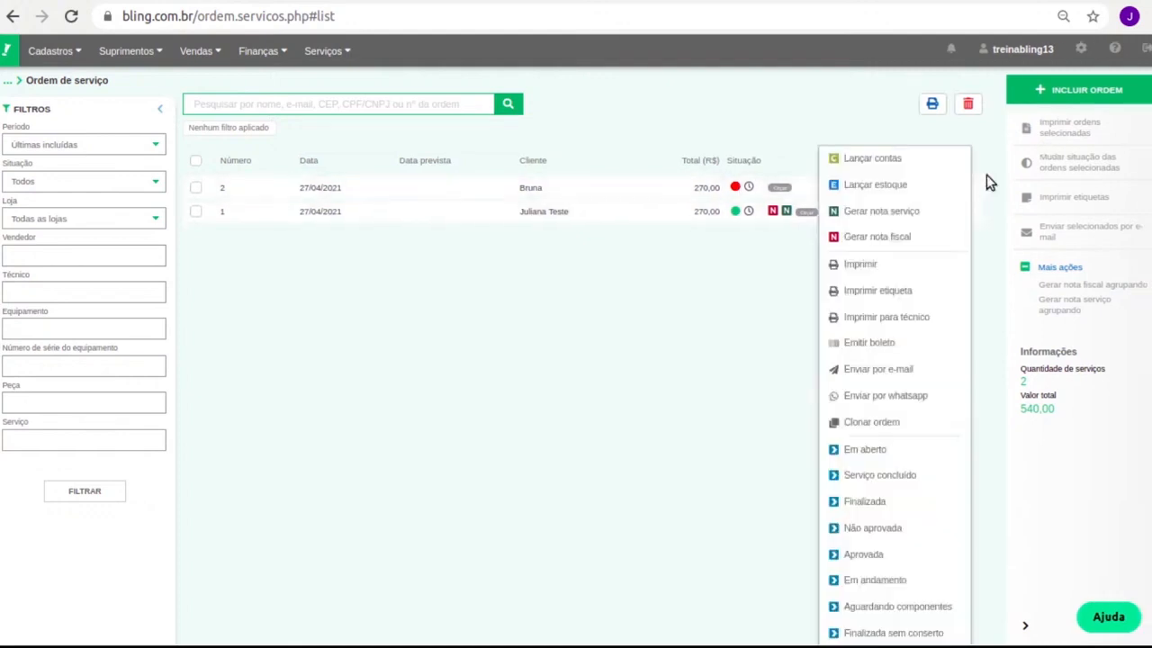
click(911, 553)
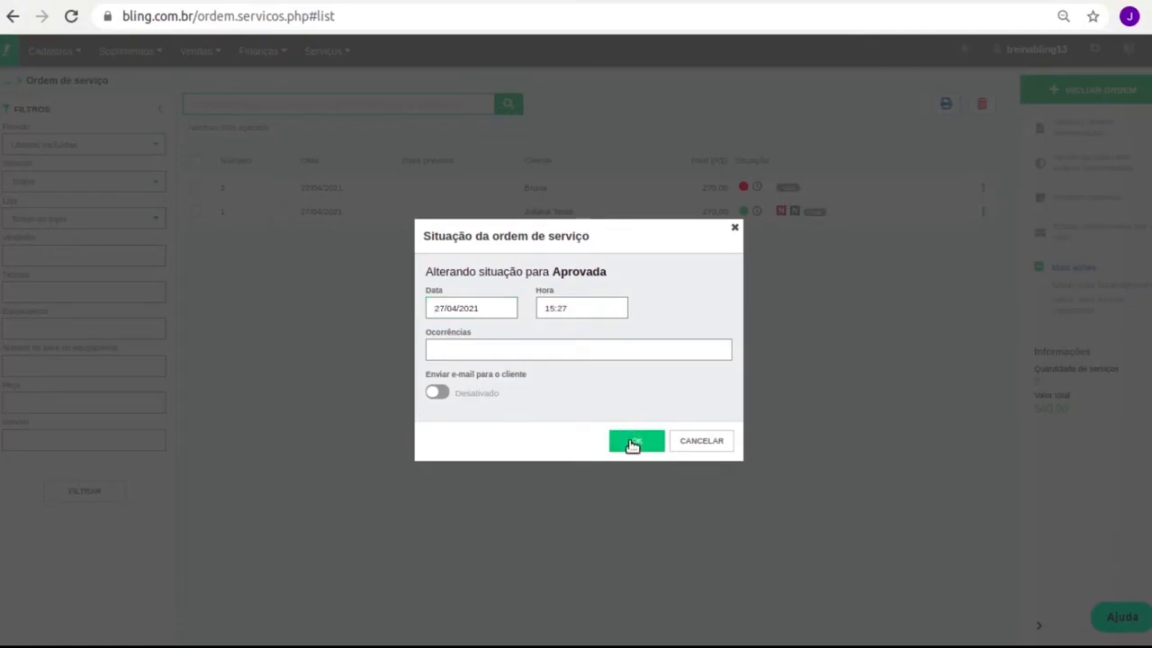
click(632, 443)
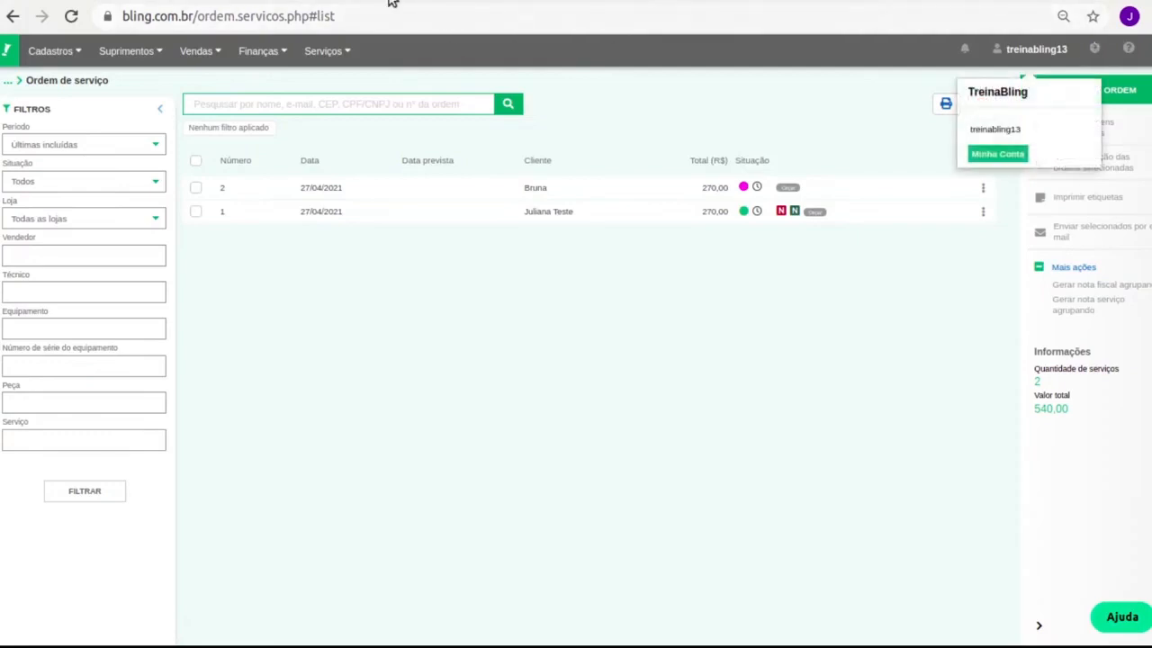
click(1094, 49)
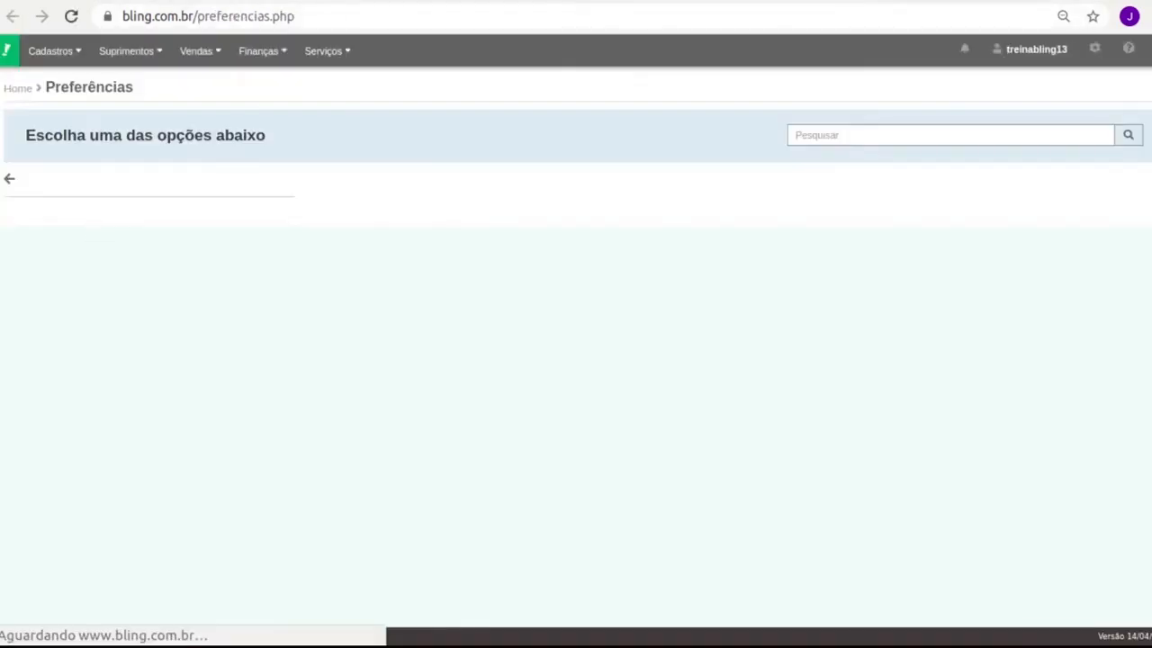
click(97, 257)
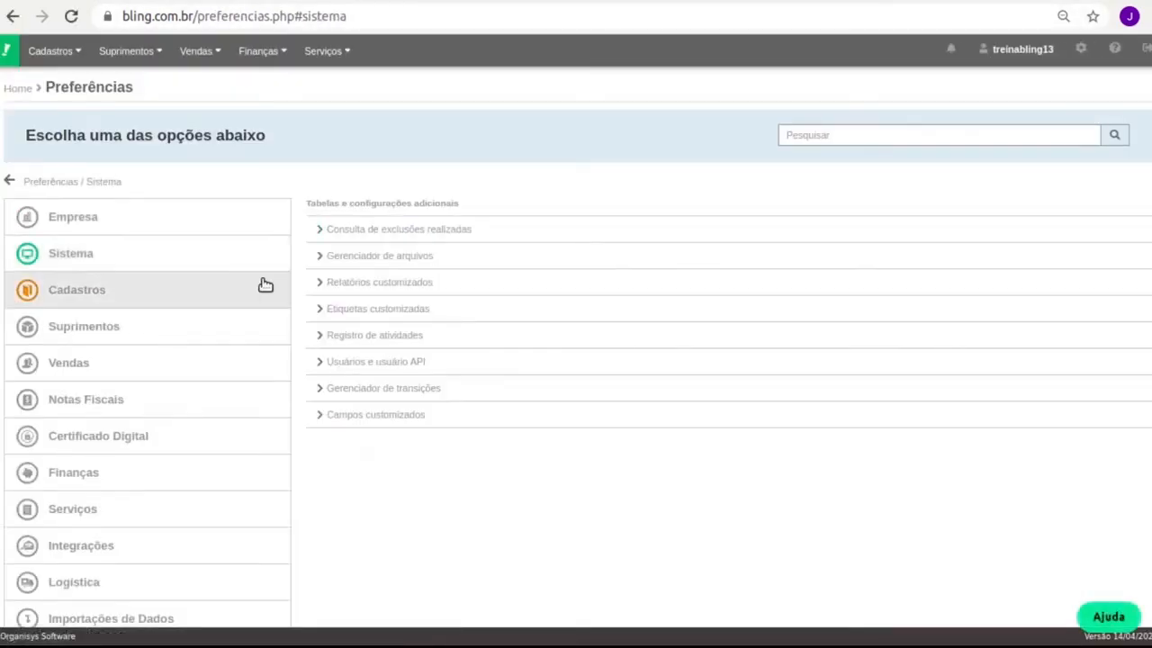
click(430, 396)
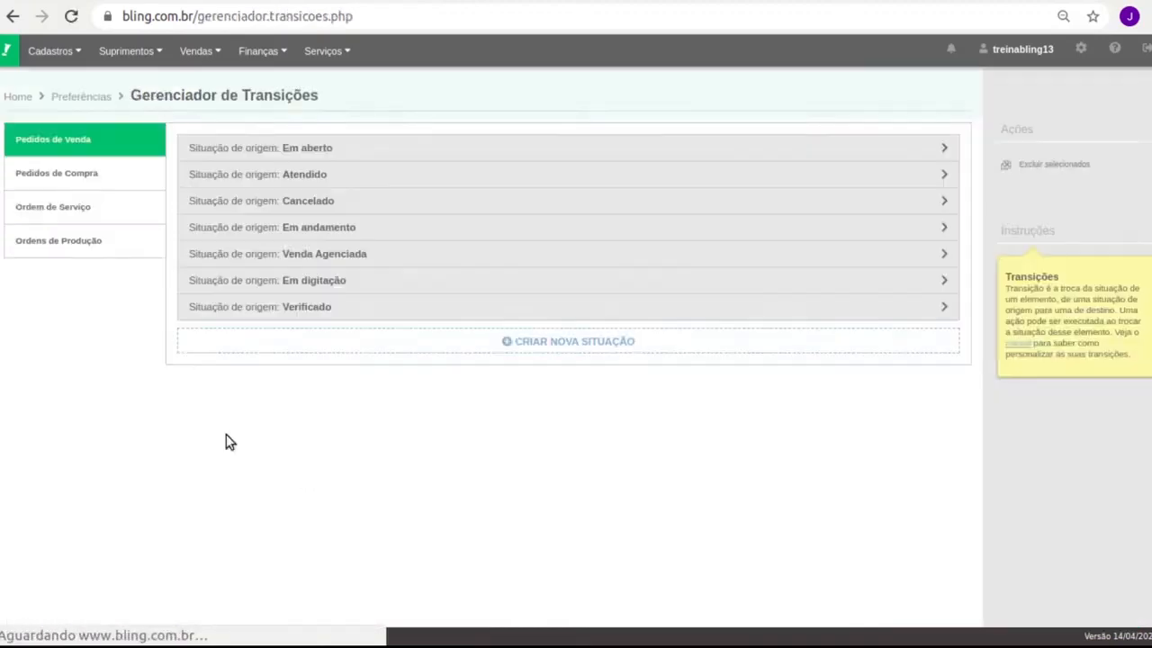
click(99, 215)
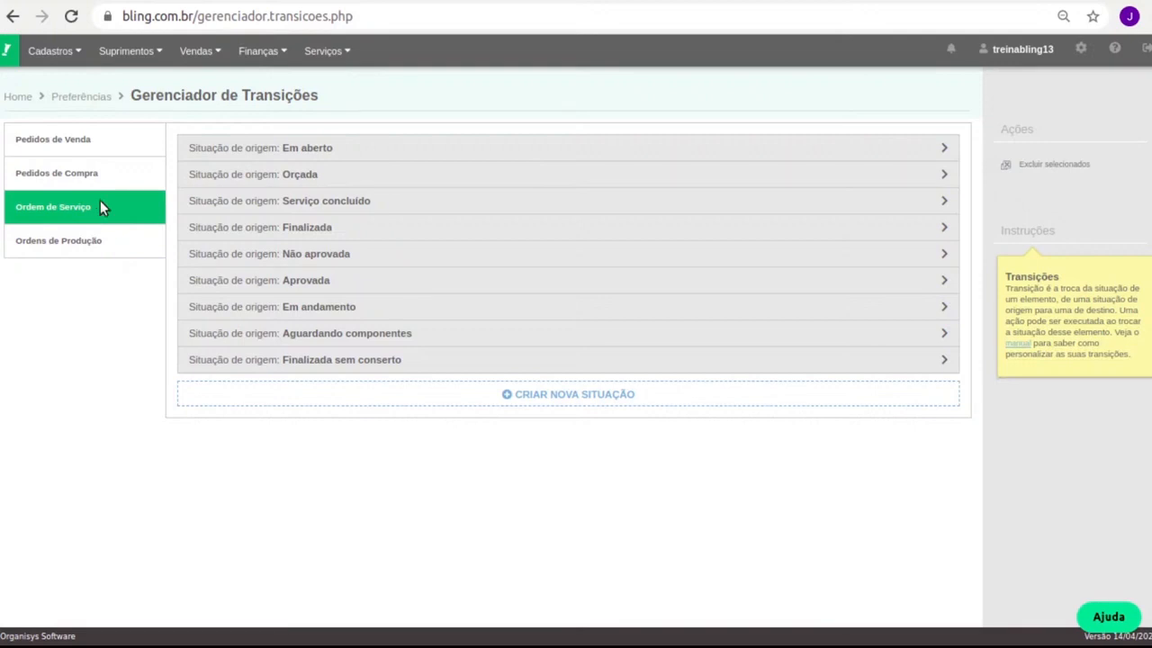
click(338, 175)
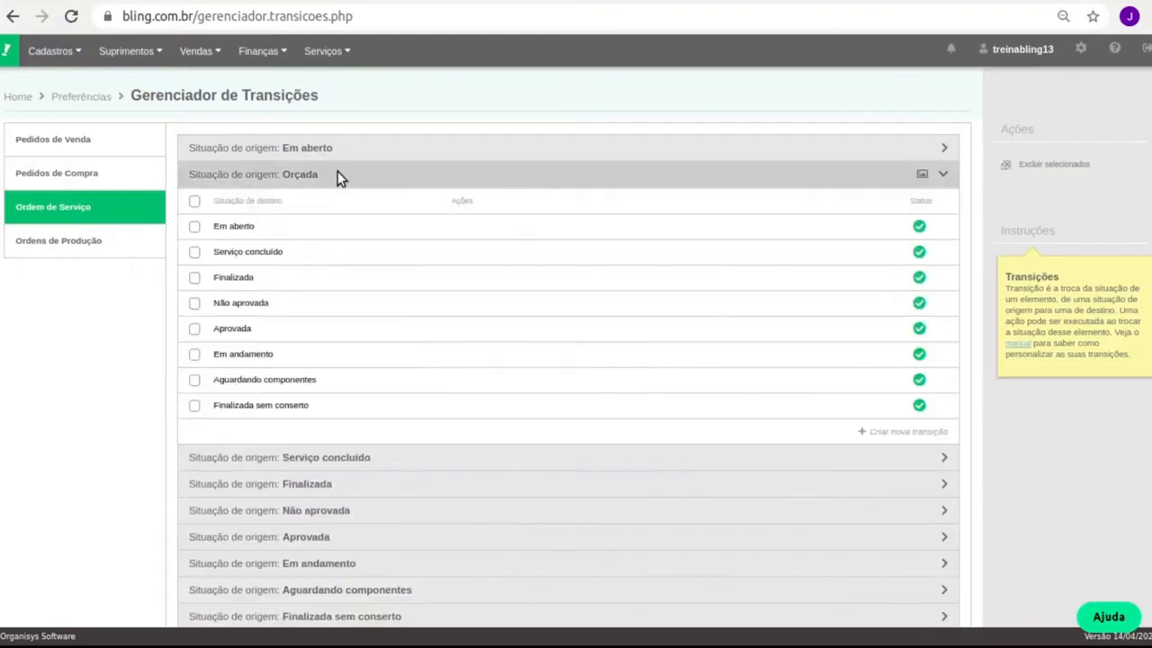
click(235, 327)
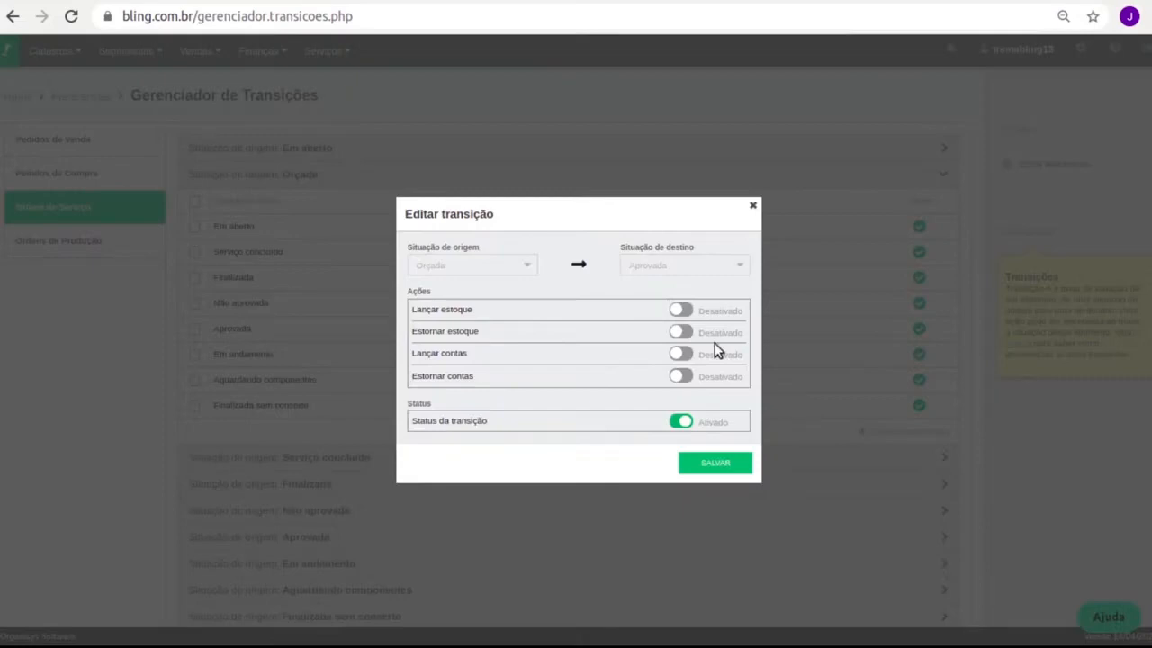
click(680, 311)
click(754, 206)
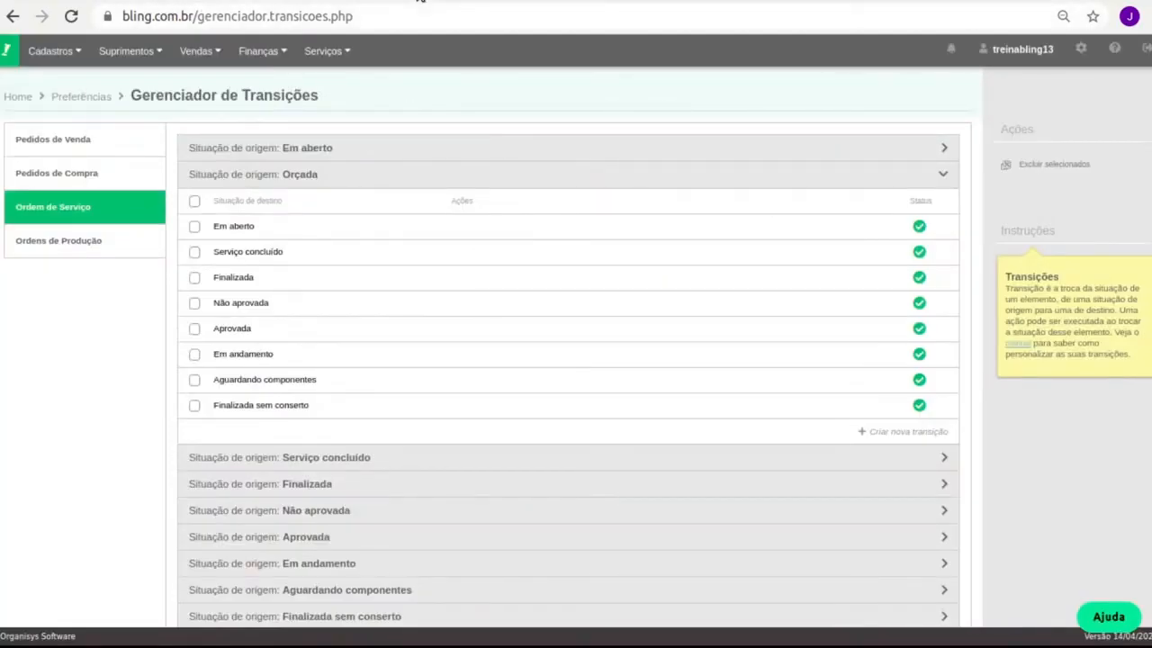
click(418, 0)
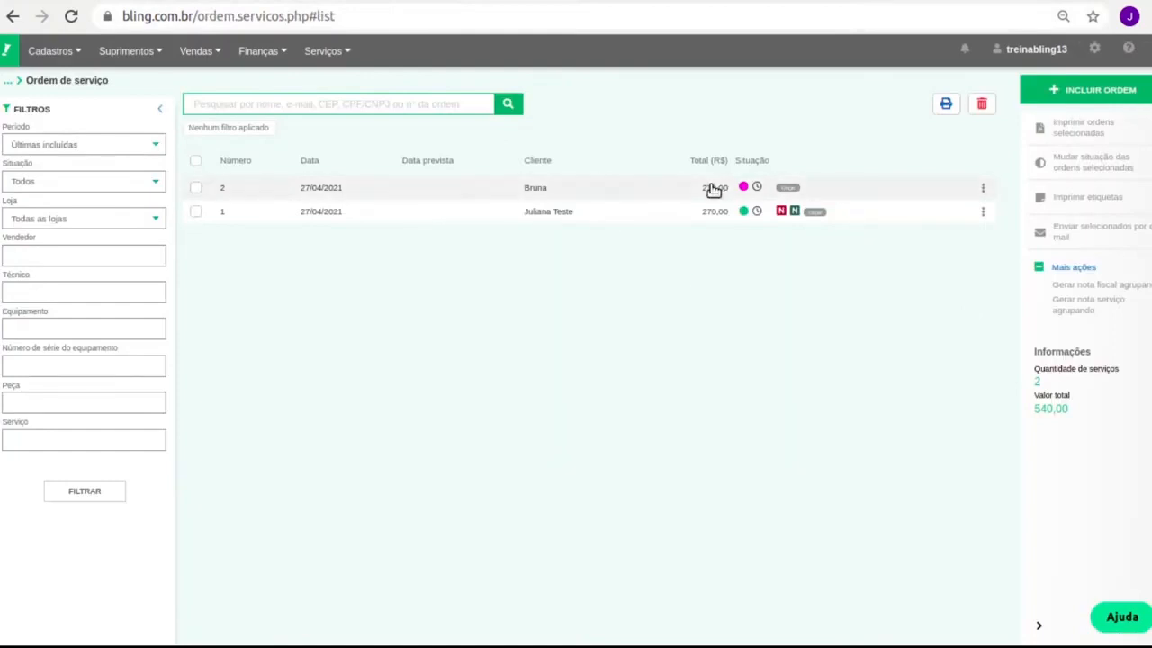
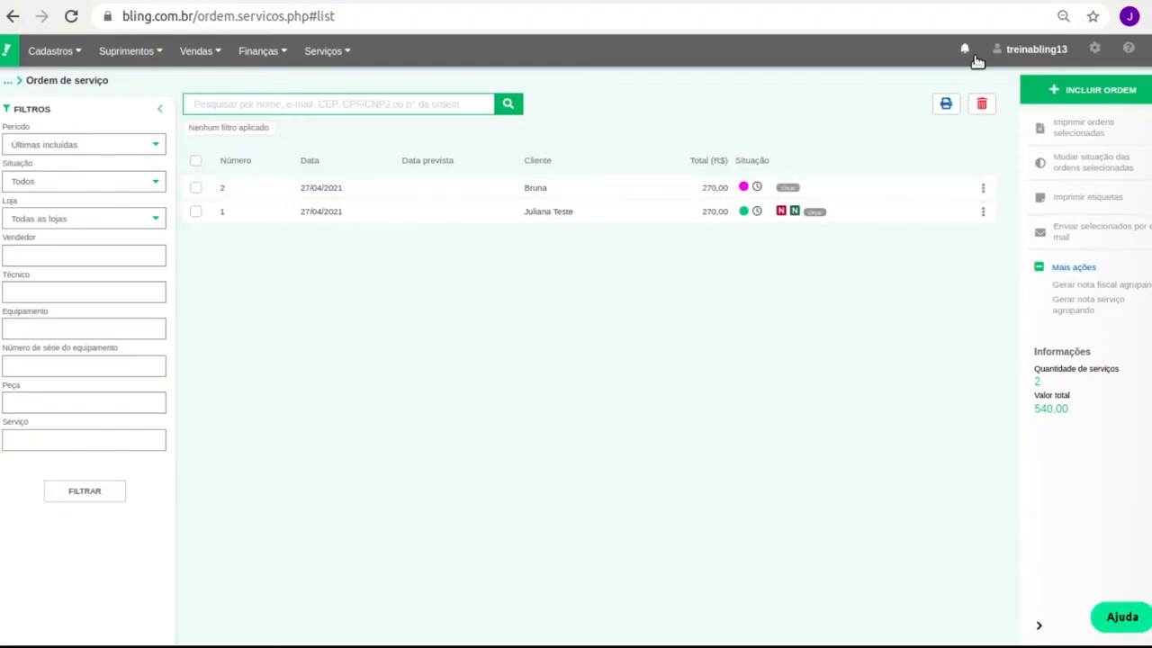
Post service order 2's items to stock with Lançar estoque.
click(983, 188)
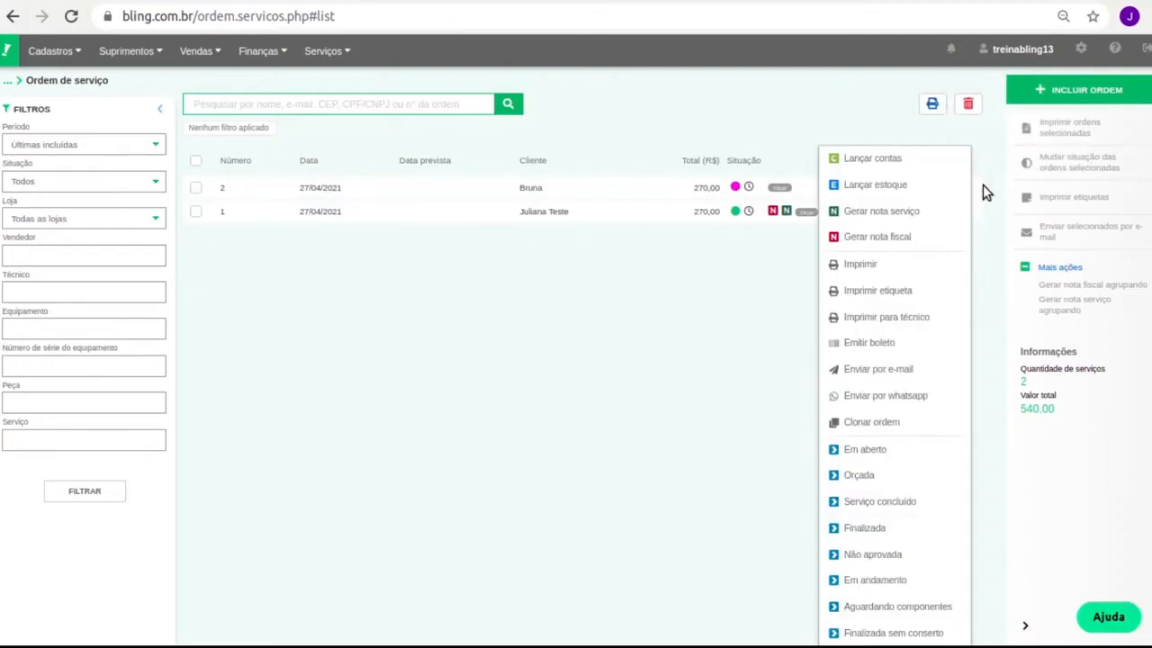
click(673, 91)
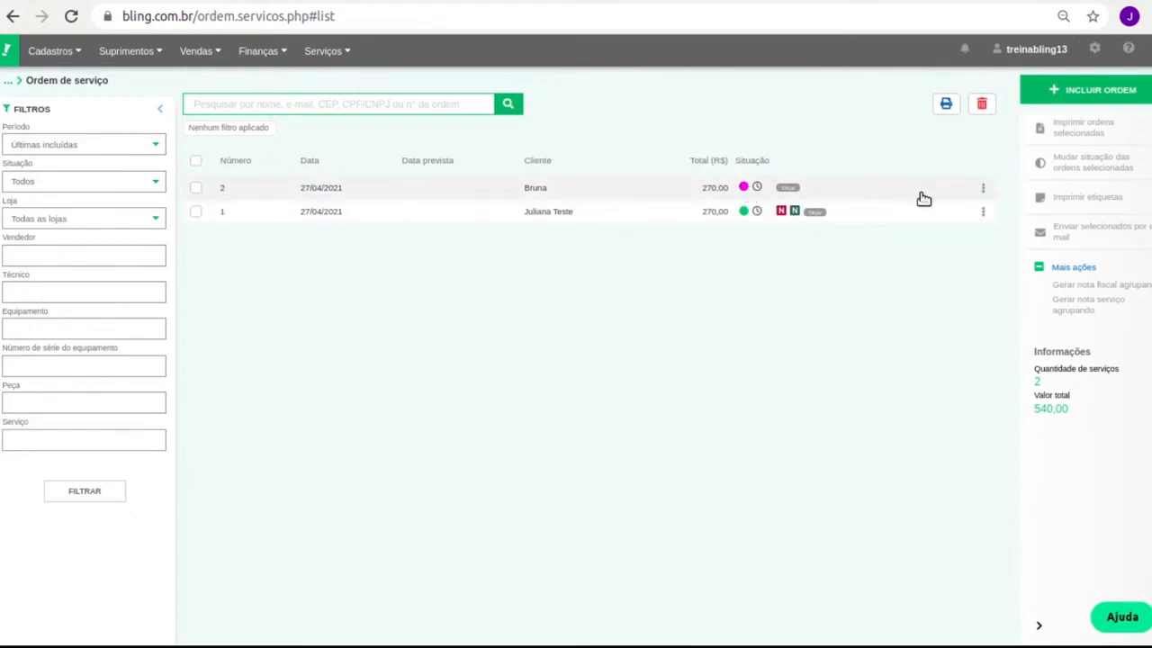
click(982, 189)
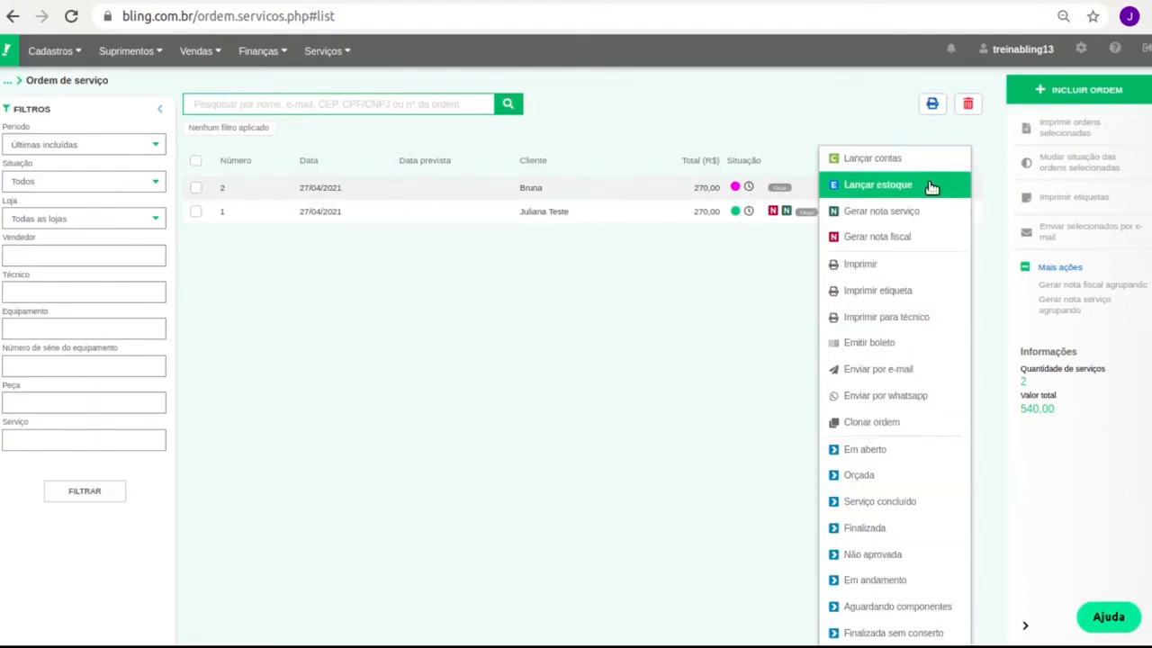
click(932, 186)
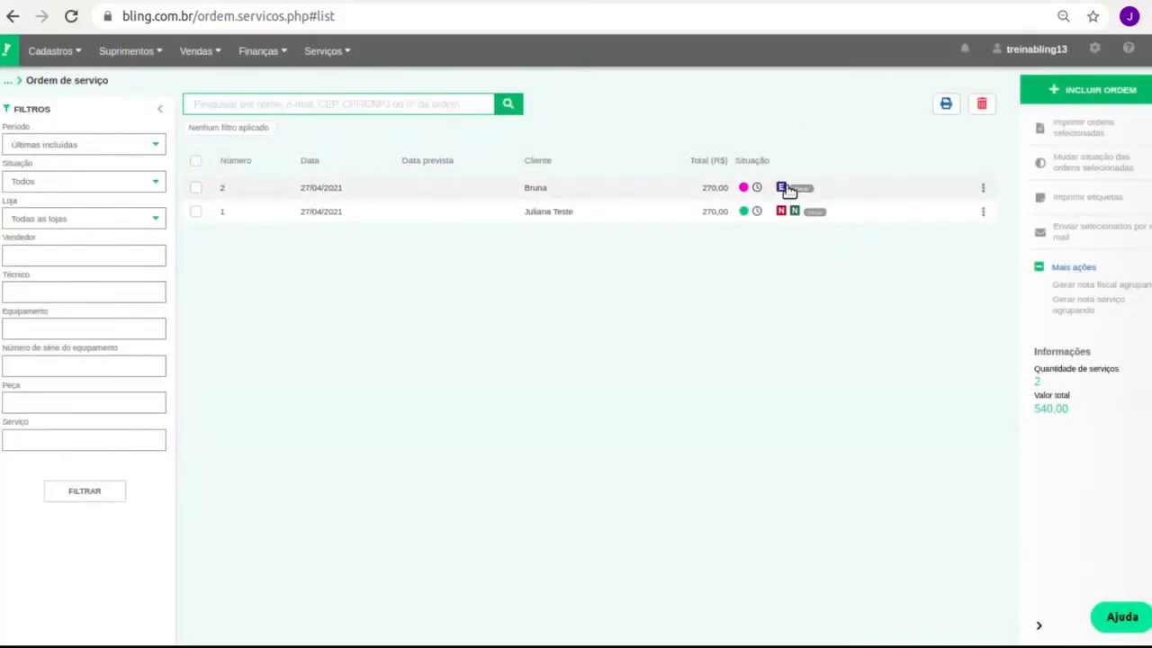
click(61, 51)
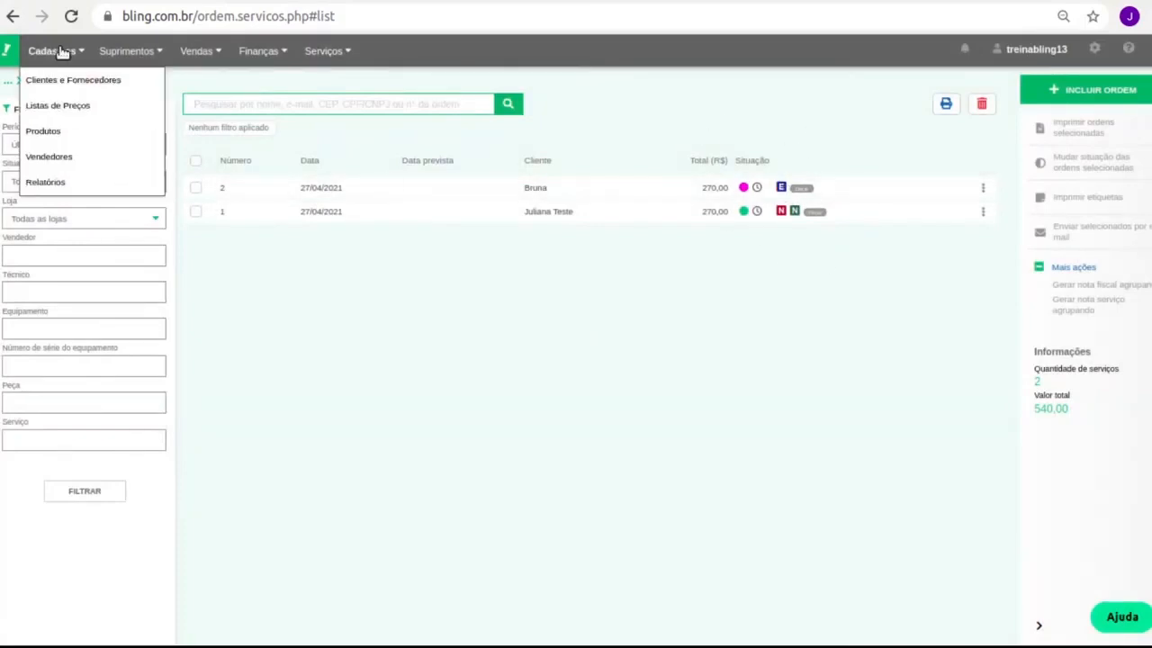
click(95, 133)
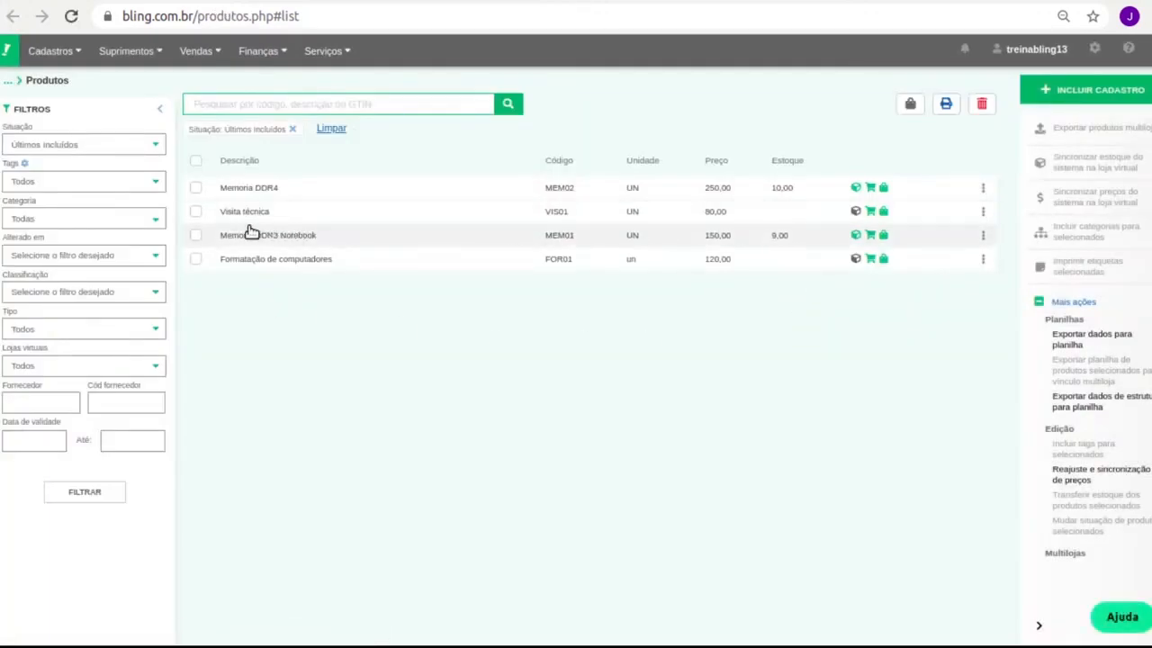
click(195, 235)
click(855, 234)
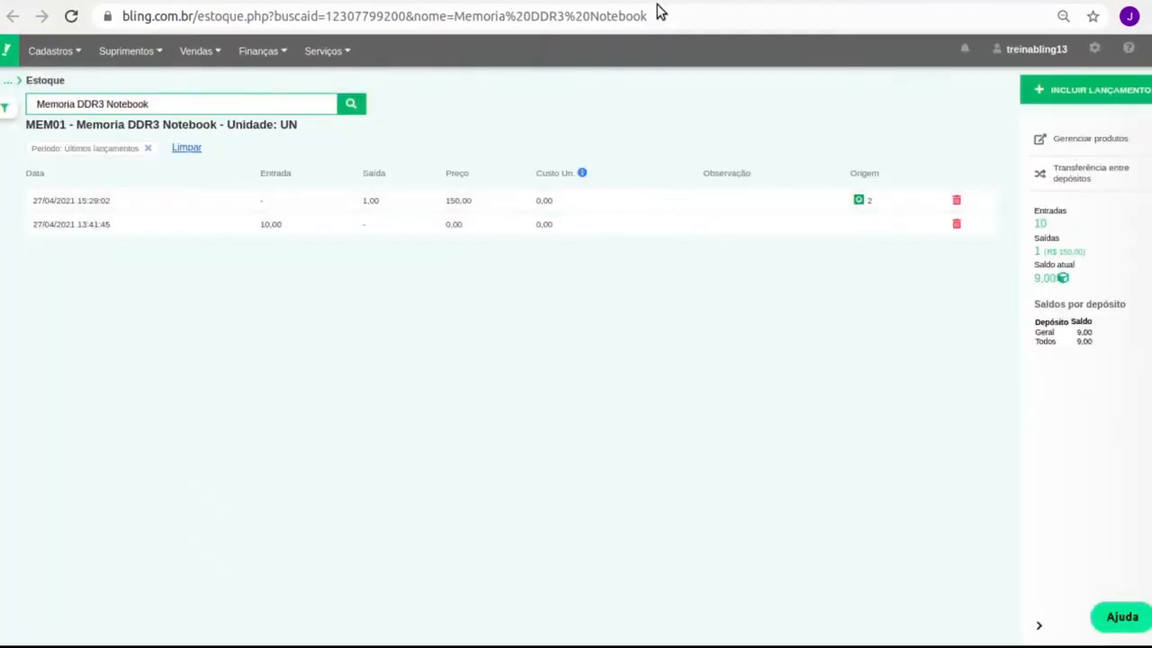
click(439, 0)
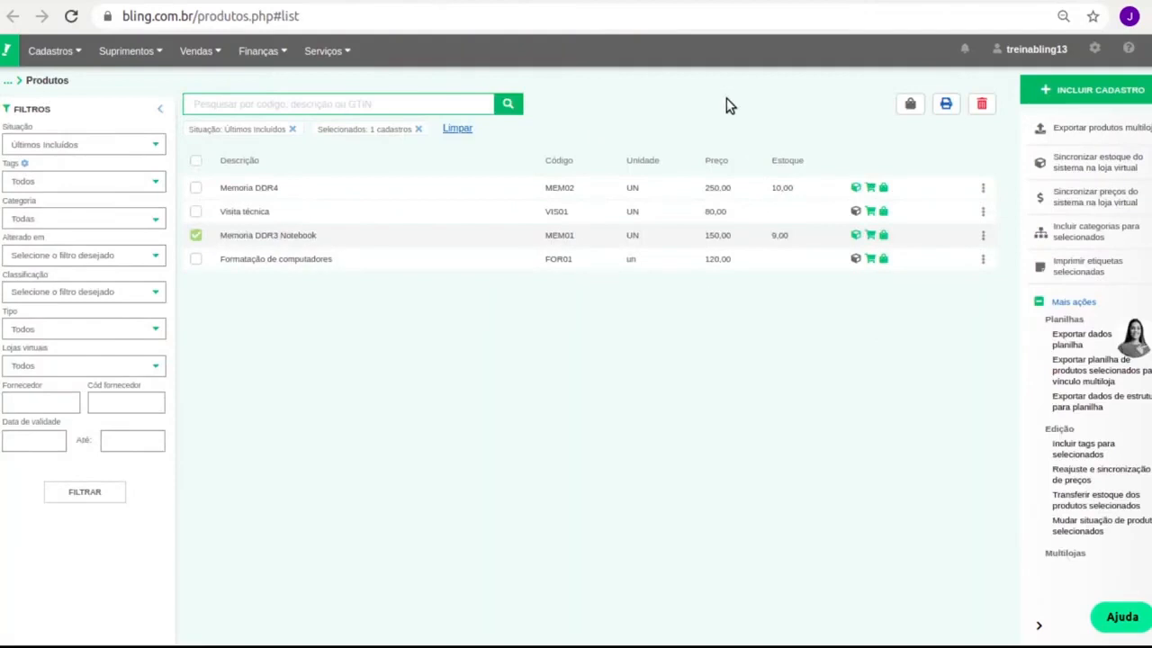
click(422, 0)
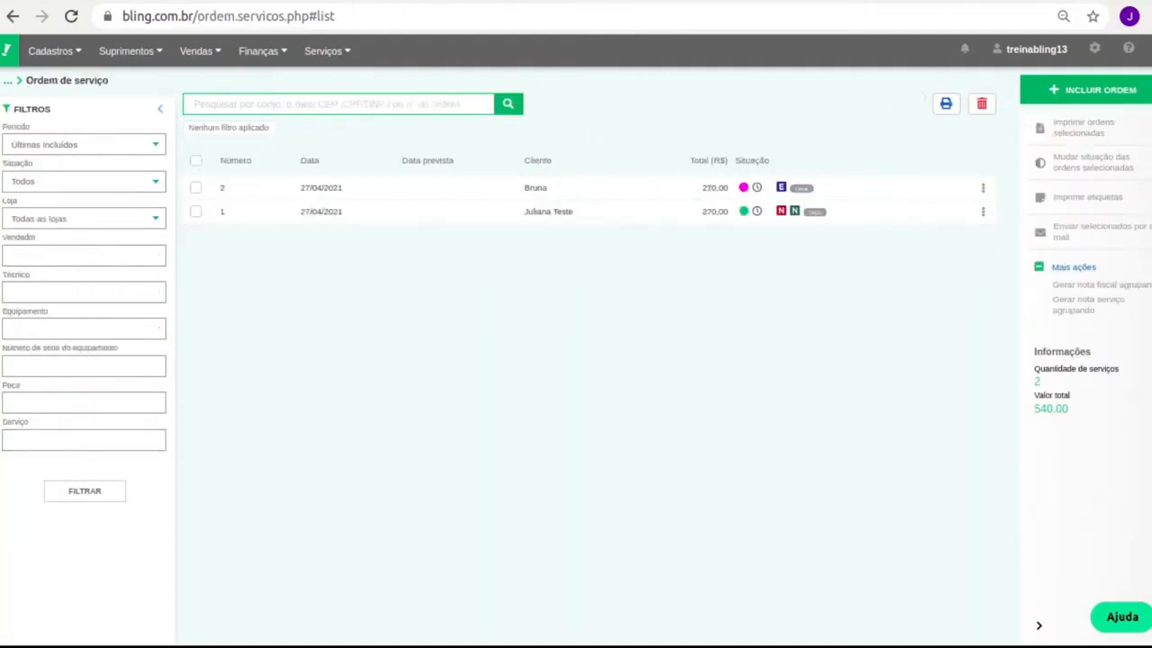
Generate a service note from order 2 and review the prefilled 120,00 form.
click(983, 189)
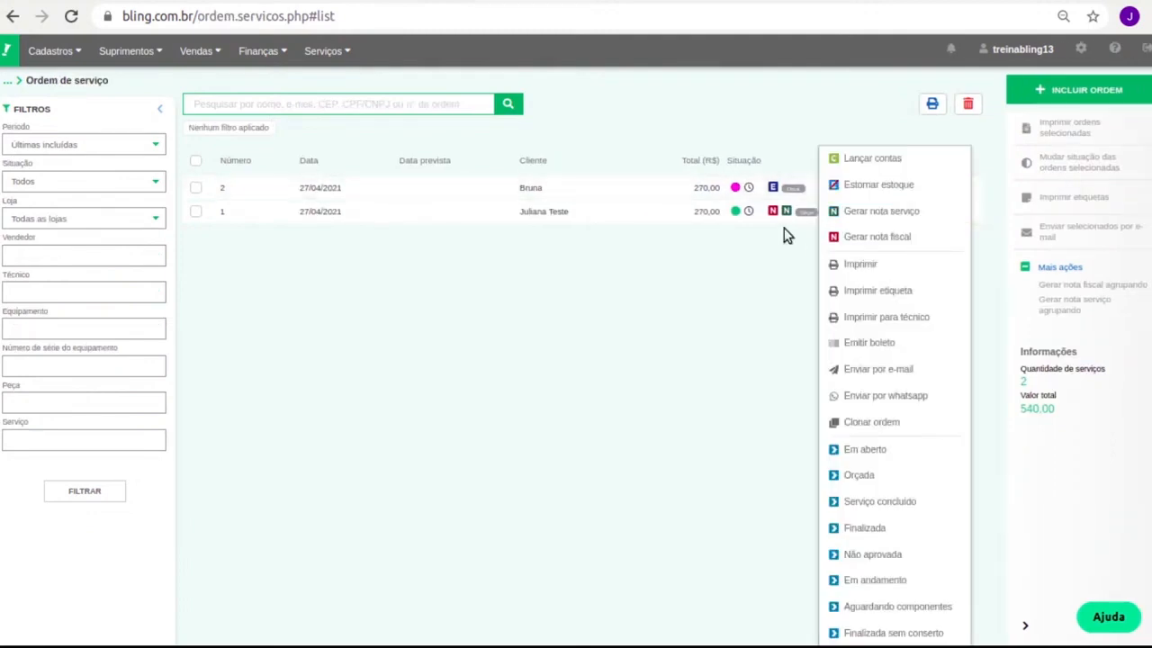
click(865, 213)
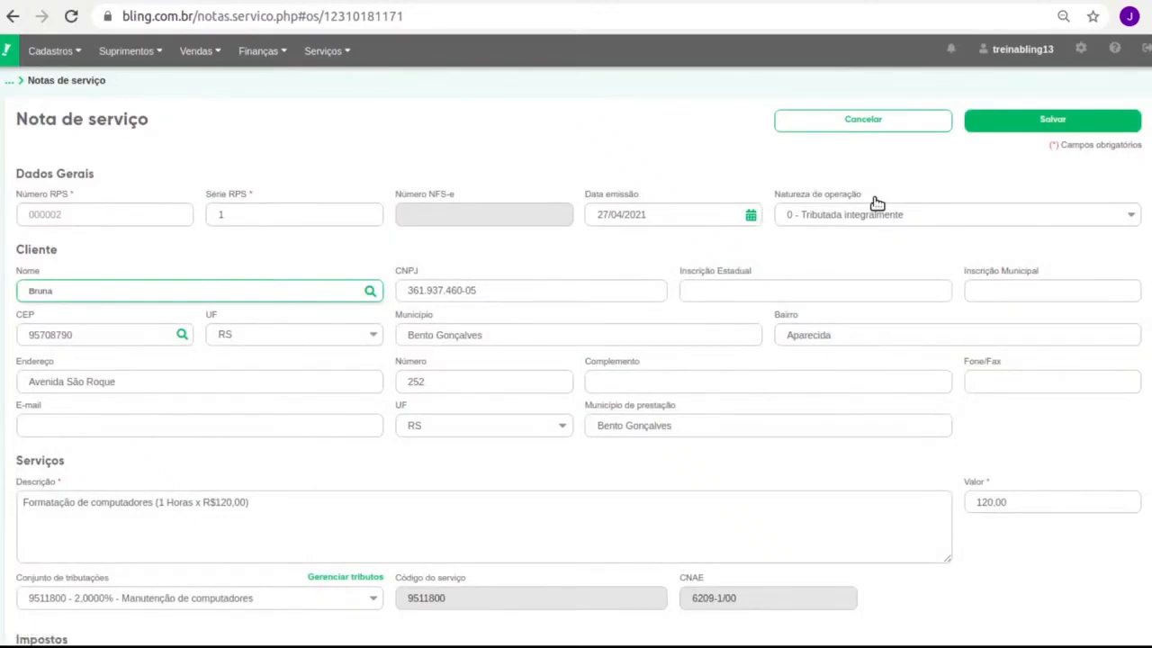
scroll(900, 378, down, 1)
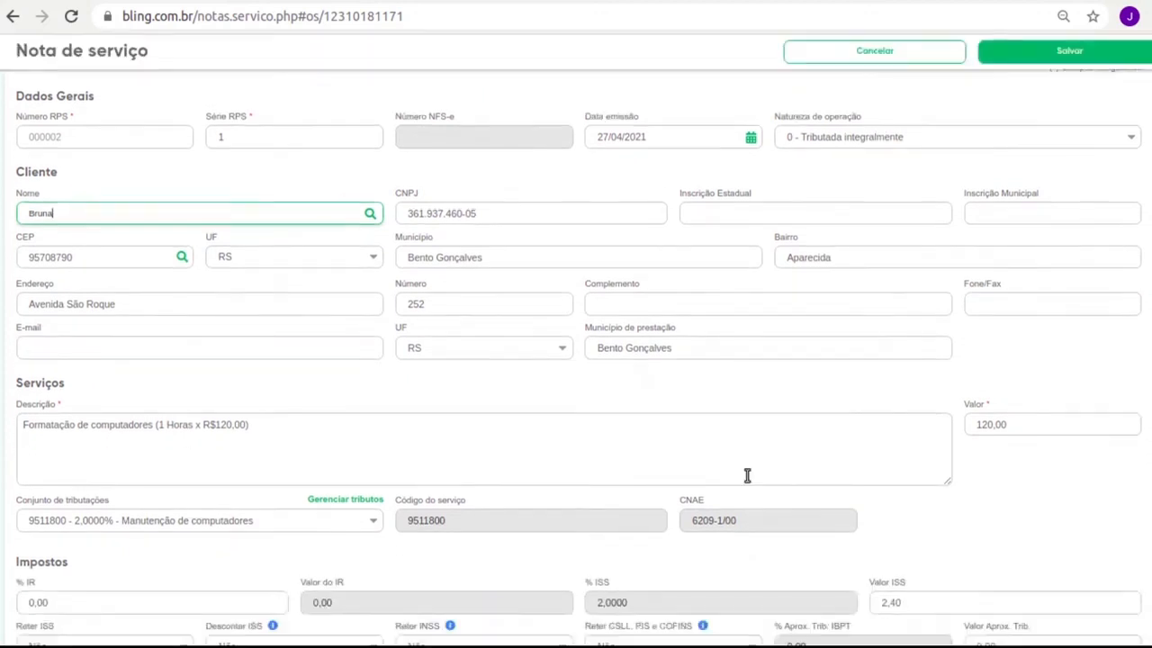
scroll(276, 437, down, 1)
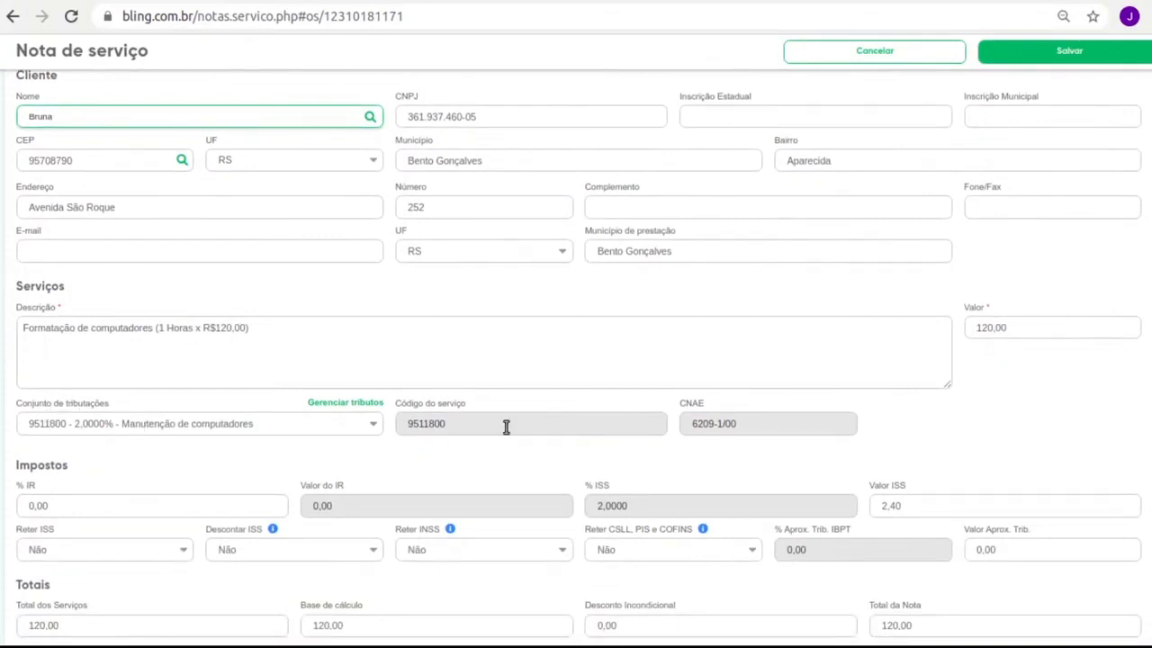
scroll(522, 447, down, 3)
scroll(541, 446, down, 1)
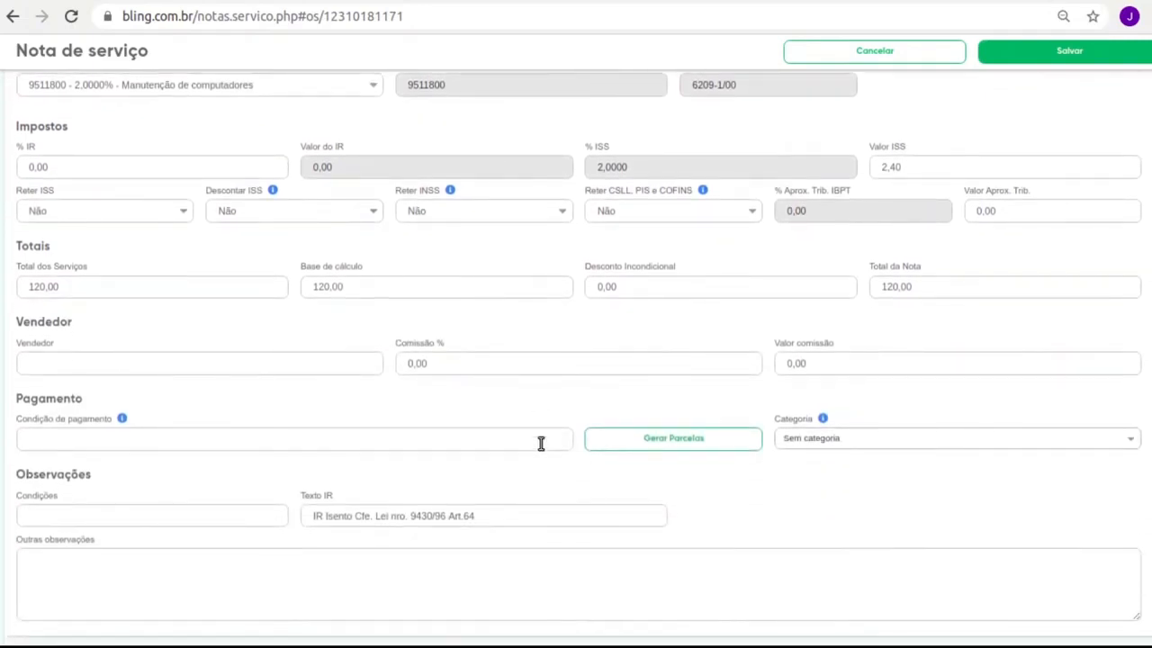
click(541, 443)
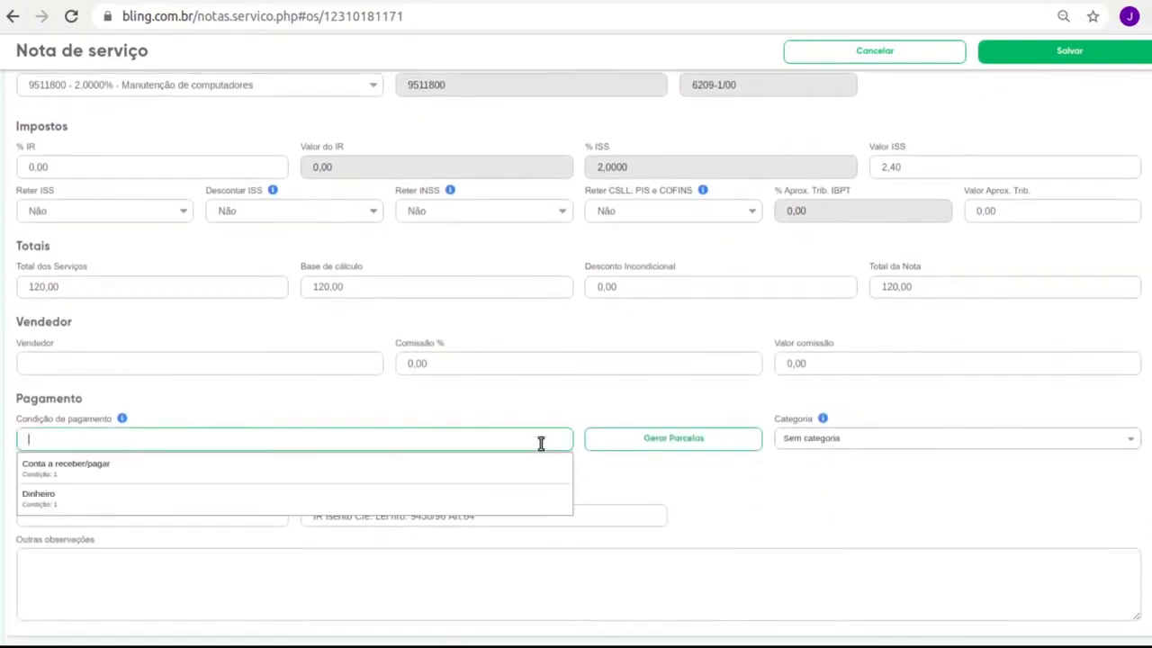
Try a 2x payment condition, then delete the second installment.
click(76, 500)
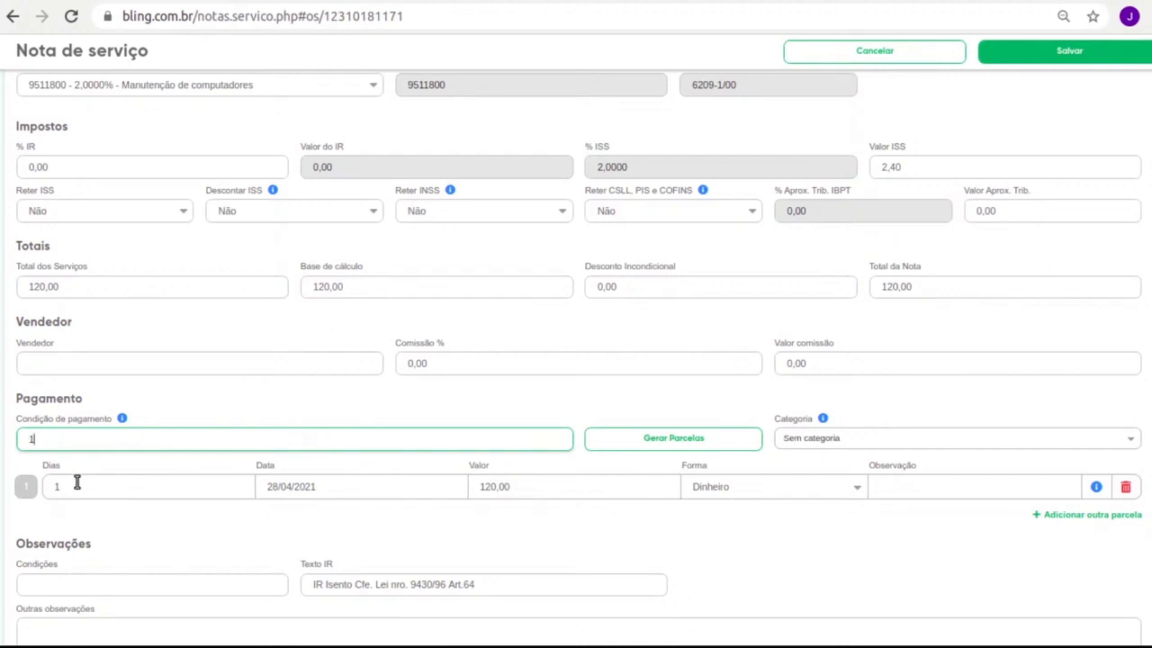
drag(63, 433, 2, 436)
text(2x)
click(635, 438)
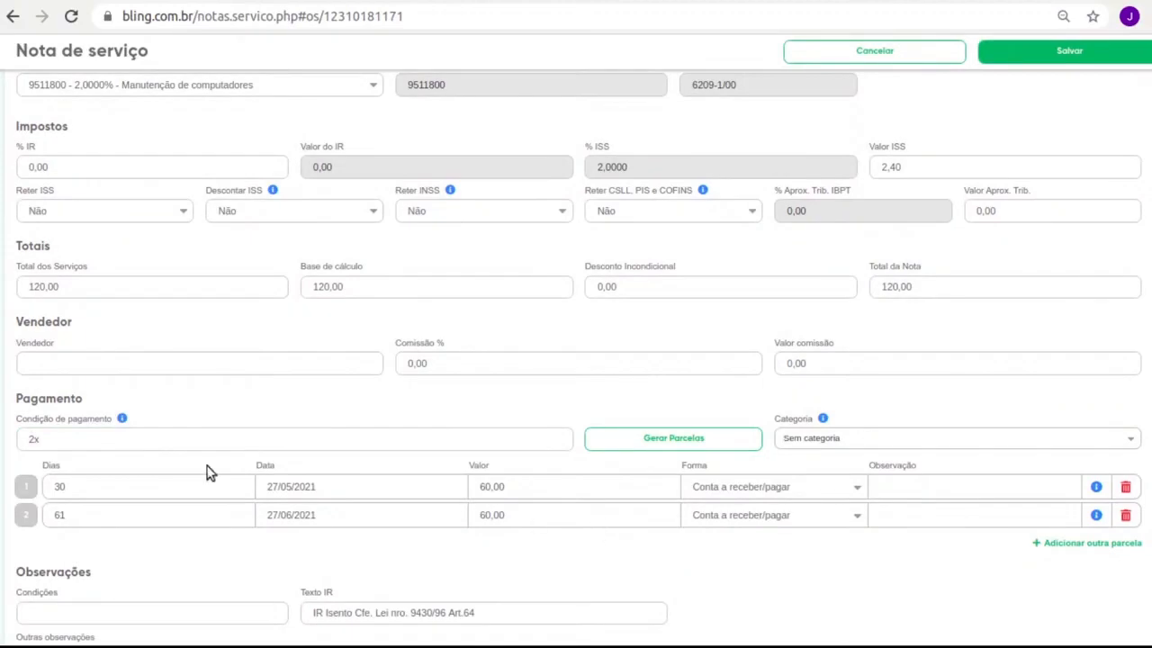
click(1127, 517)
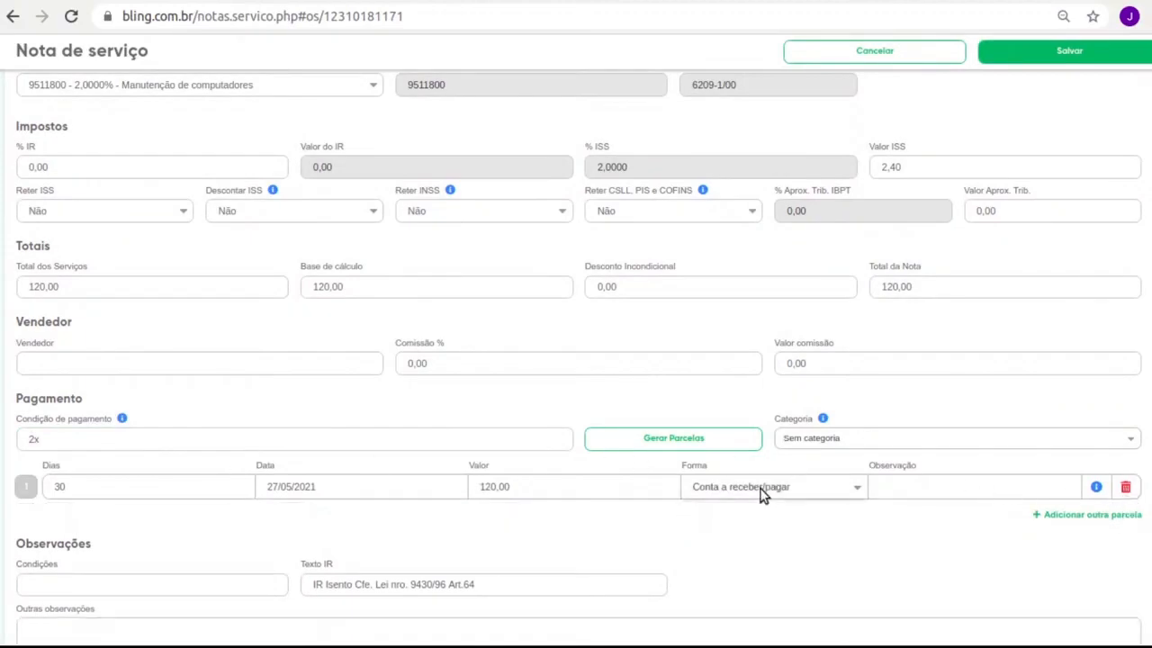
Set the remaining installment's form to Dinheiro and save service note 000002.
click(751, 522)
click(33, 439)
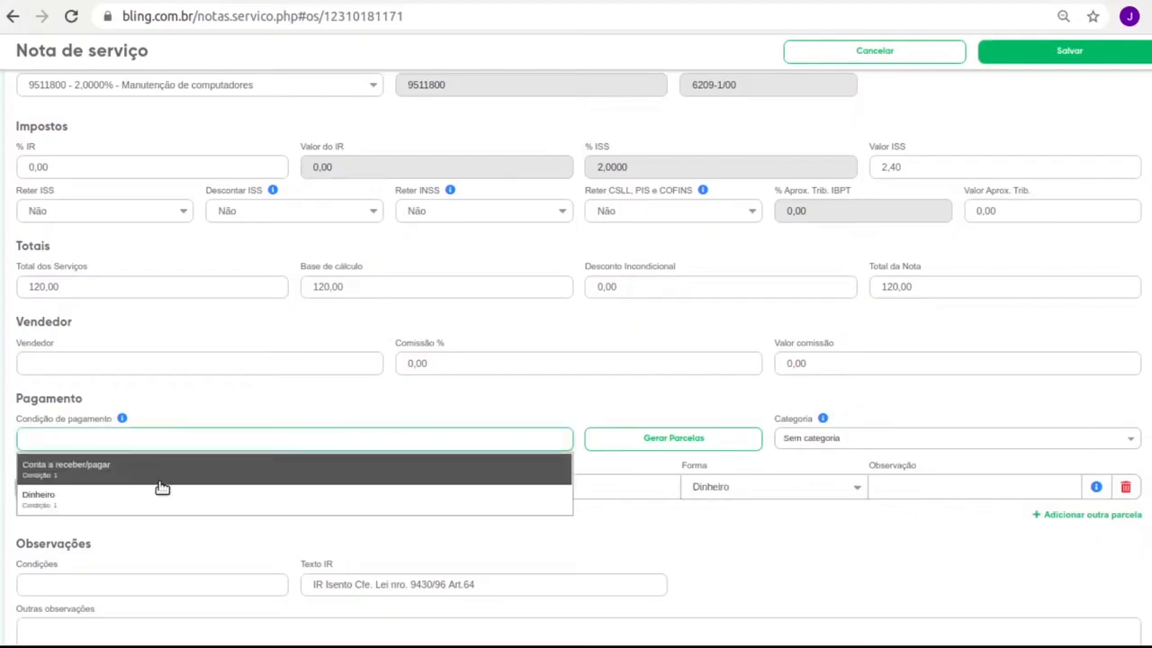
click(662, 558)
click(1017, 54)
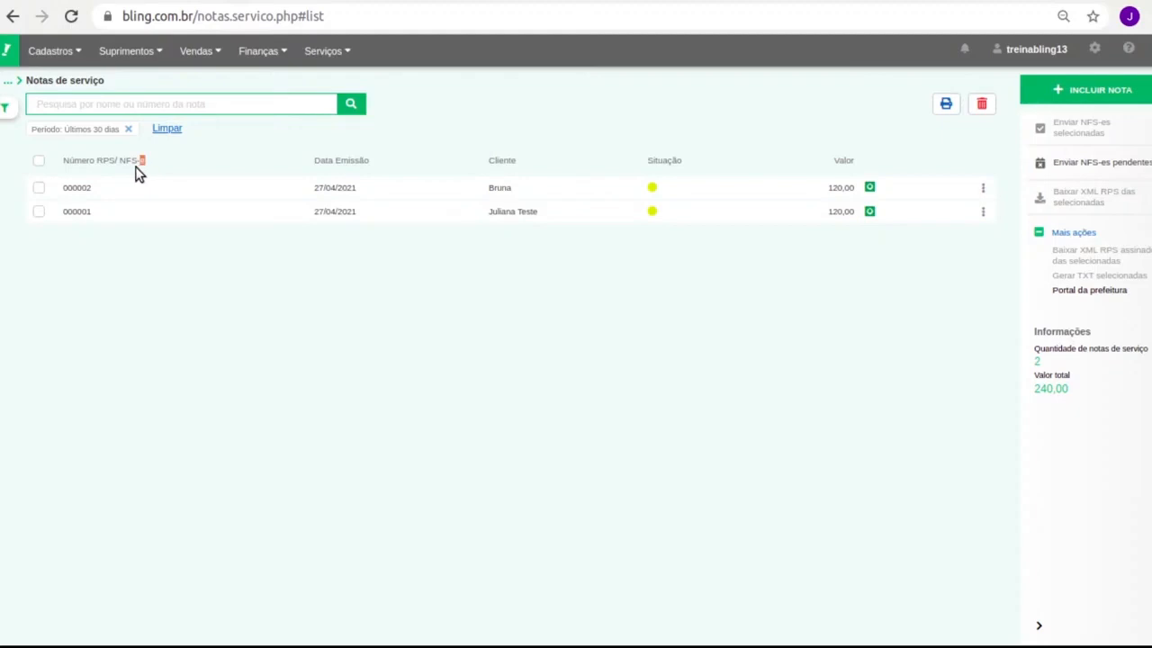
Select all service notes, then return to the service orders list without the Em aberto filter.
triple_click(96, 160)
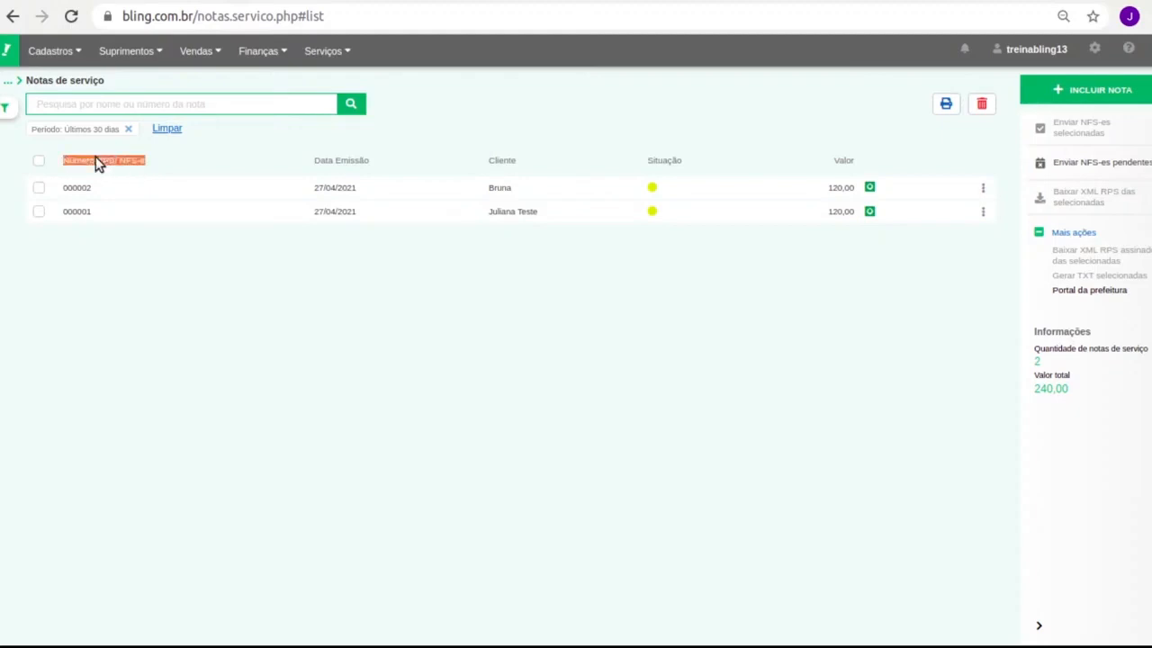
click(39, 161)
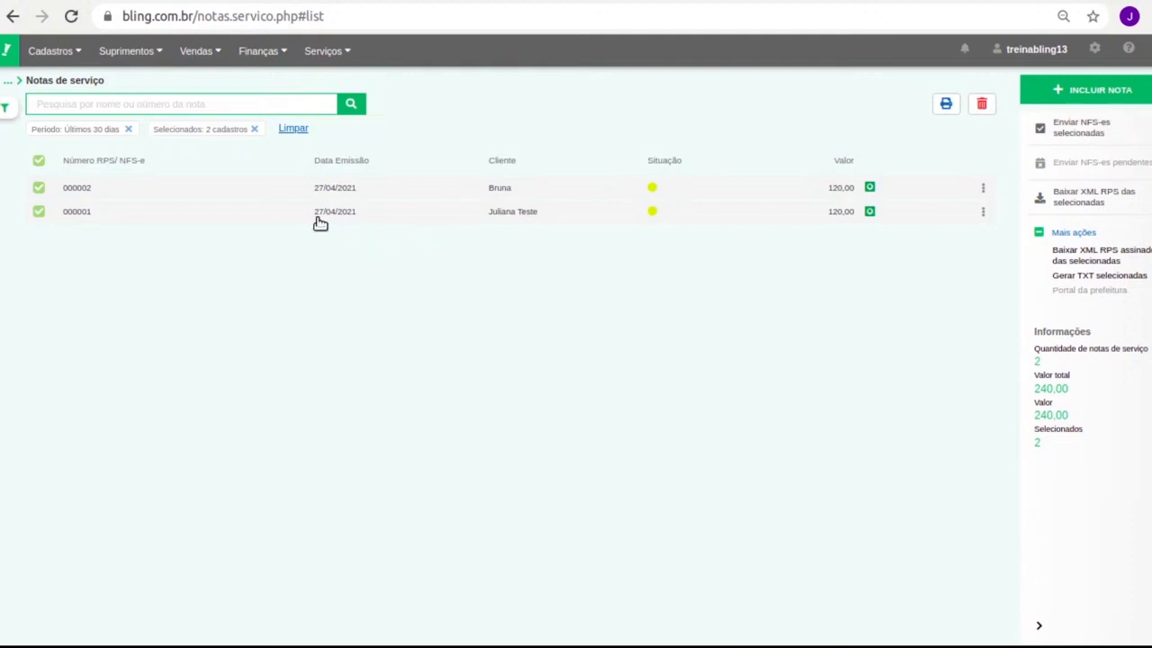
mouse_move(326, 50)
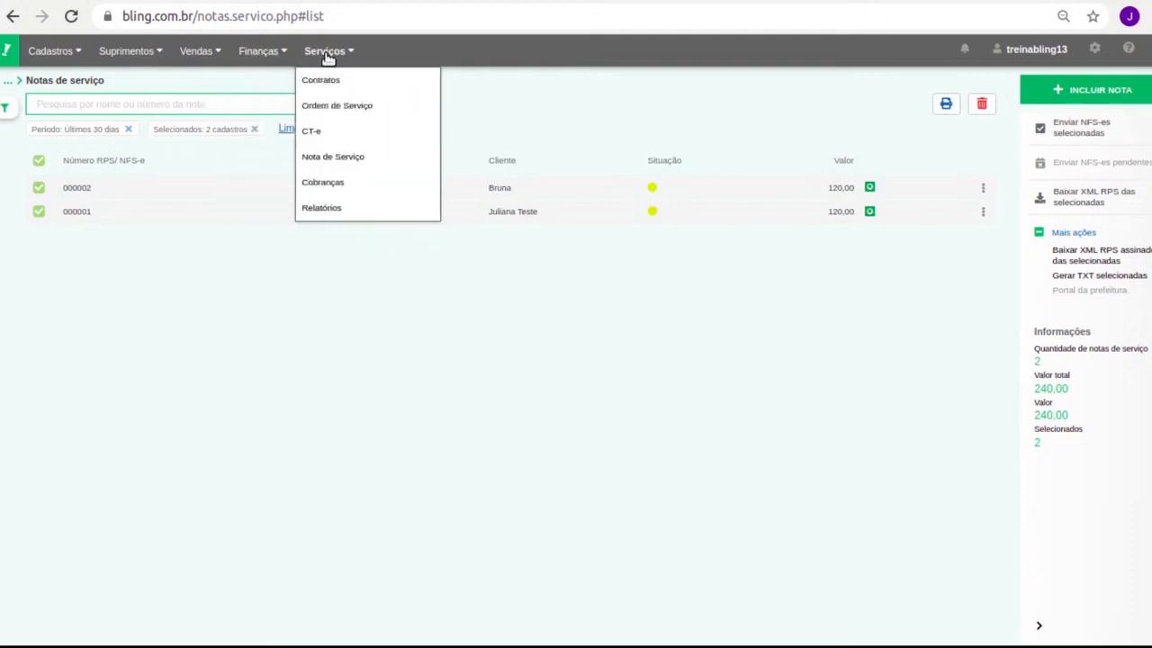
click(334, 107)
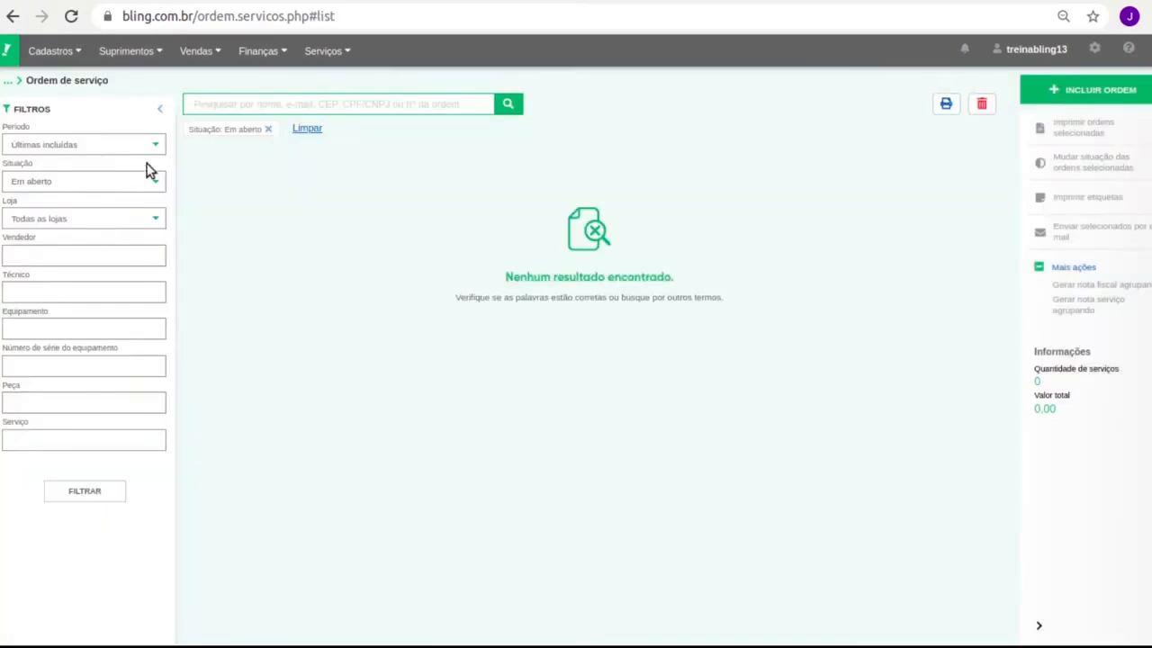
click(267, 129)
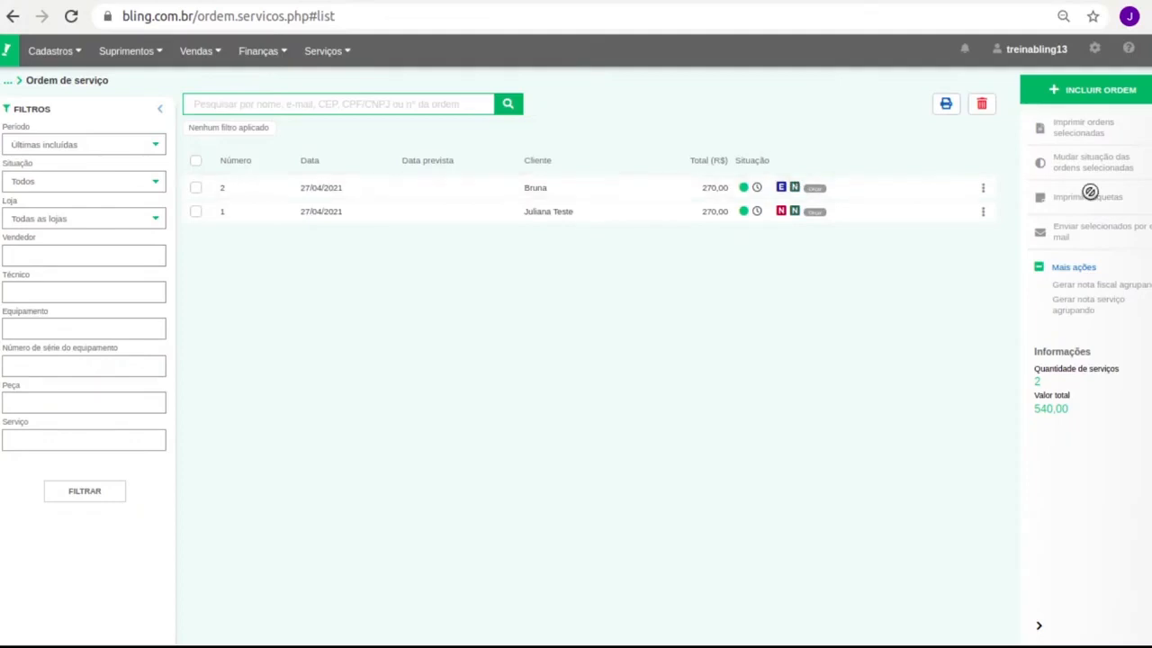
Generate invoice 000002 from order 2 with a single Dinheiro installment and save it.
click(983, 188)
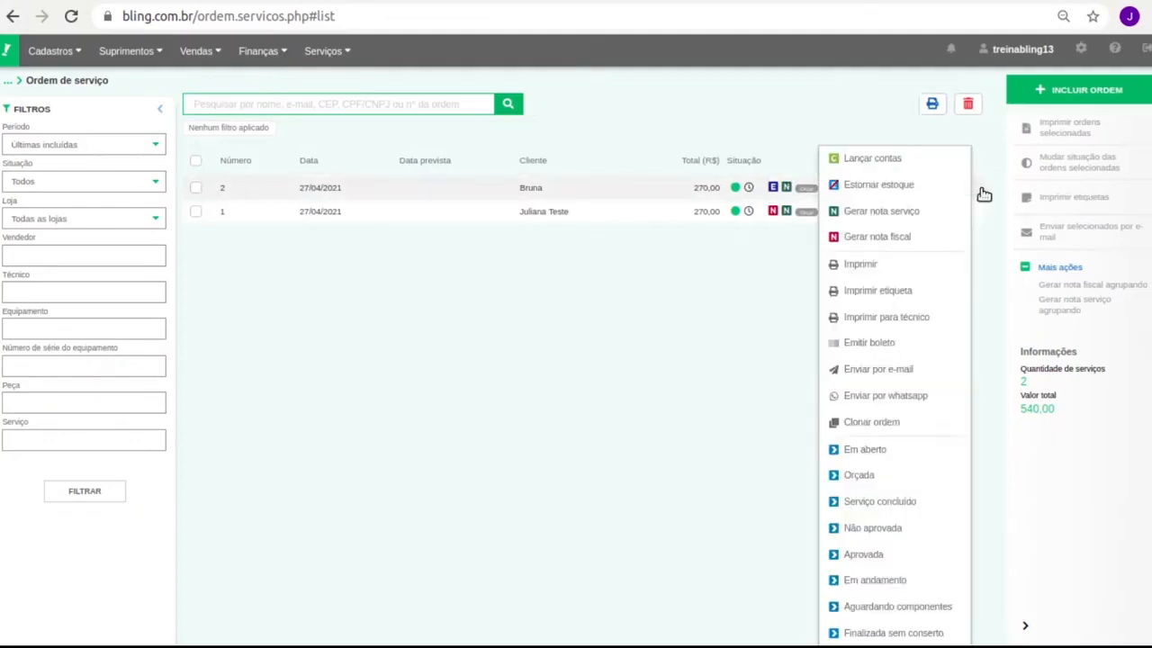
click(918, 237)
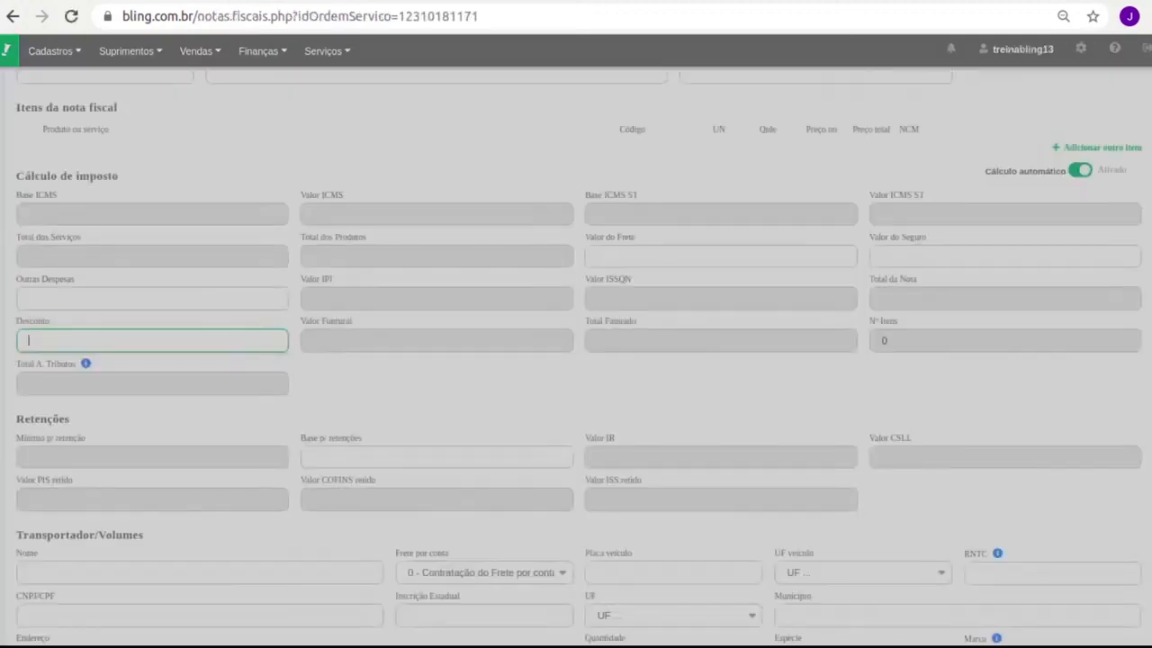
scroll(412, 259, up, 4)
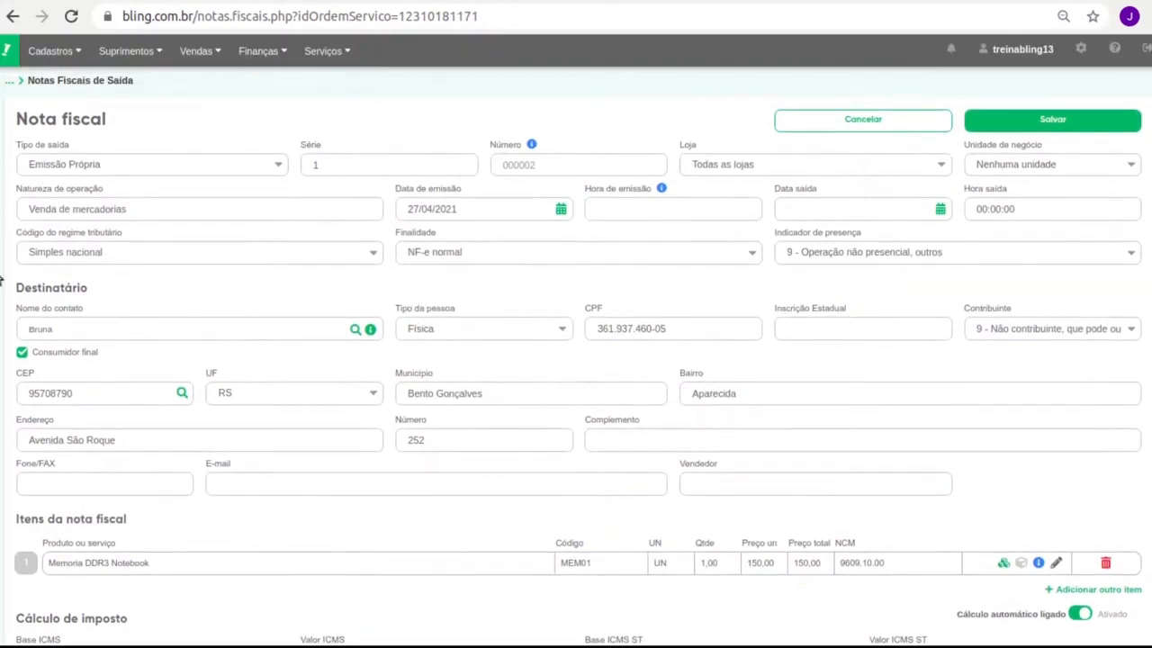
scroll(257, 414, down, 3)
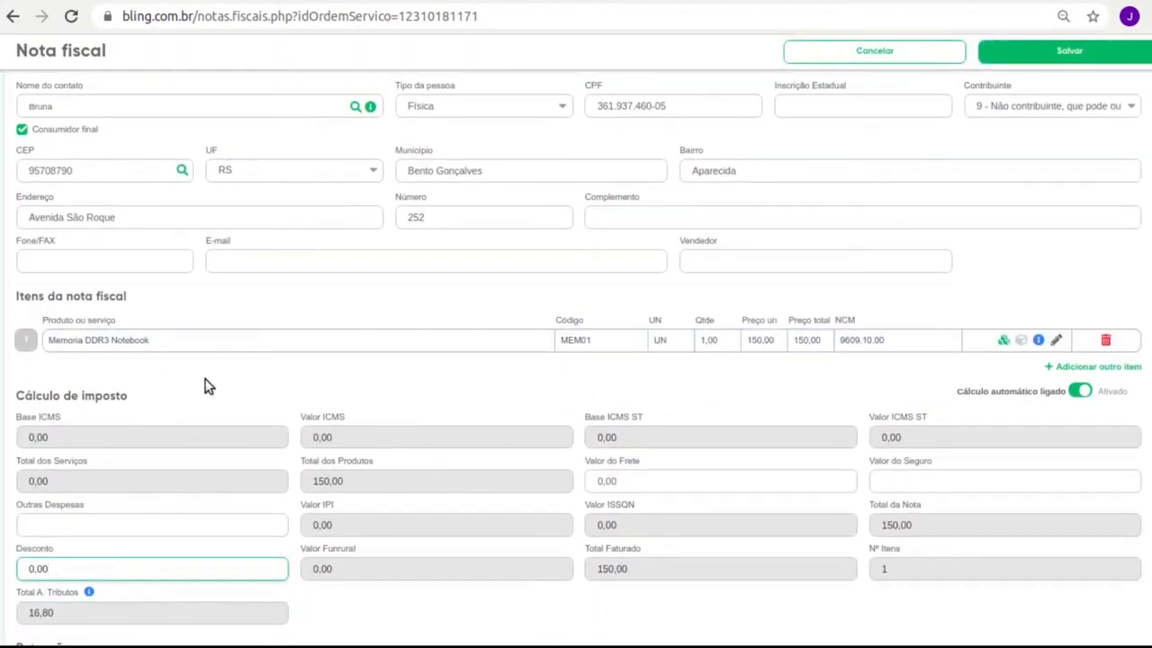
scroll(206, 396, down, 5)
scroll(199, 420, down, 4)
scroll(203, 431, up, 2)
click(123, 375)
text(1)
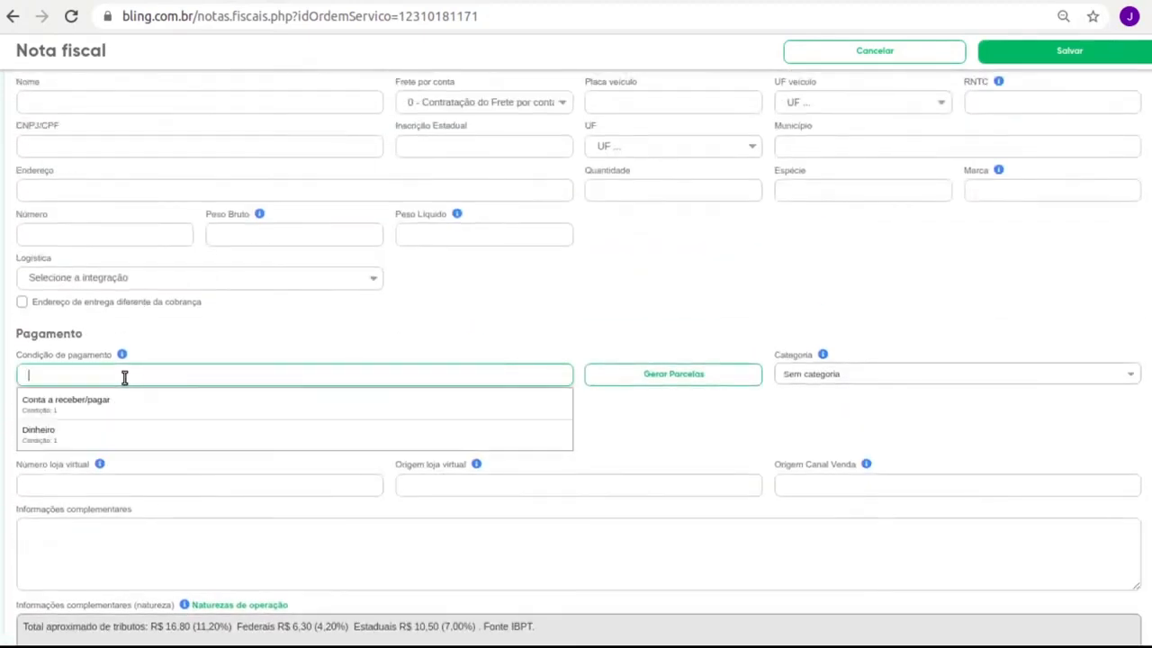
click(102, 431)
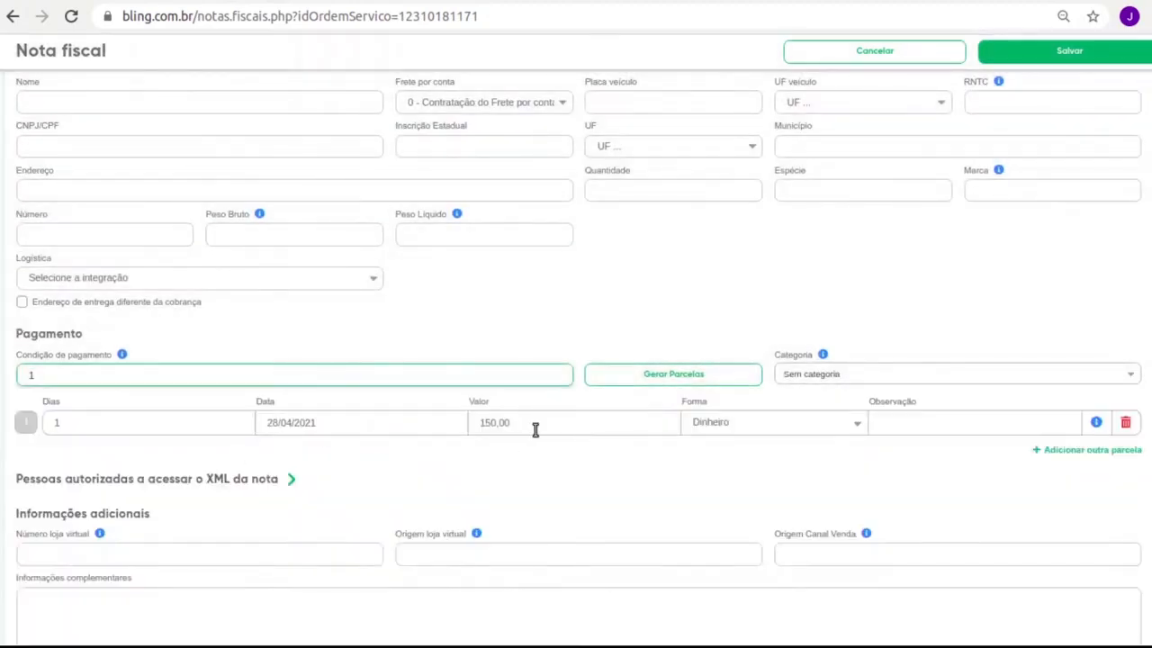
click(1089, 54)
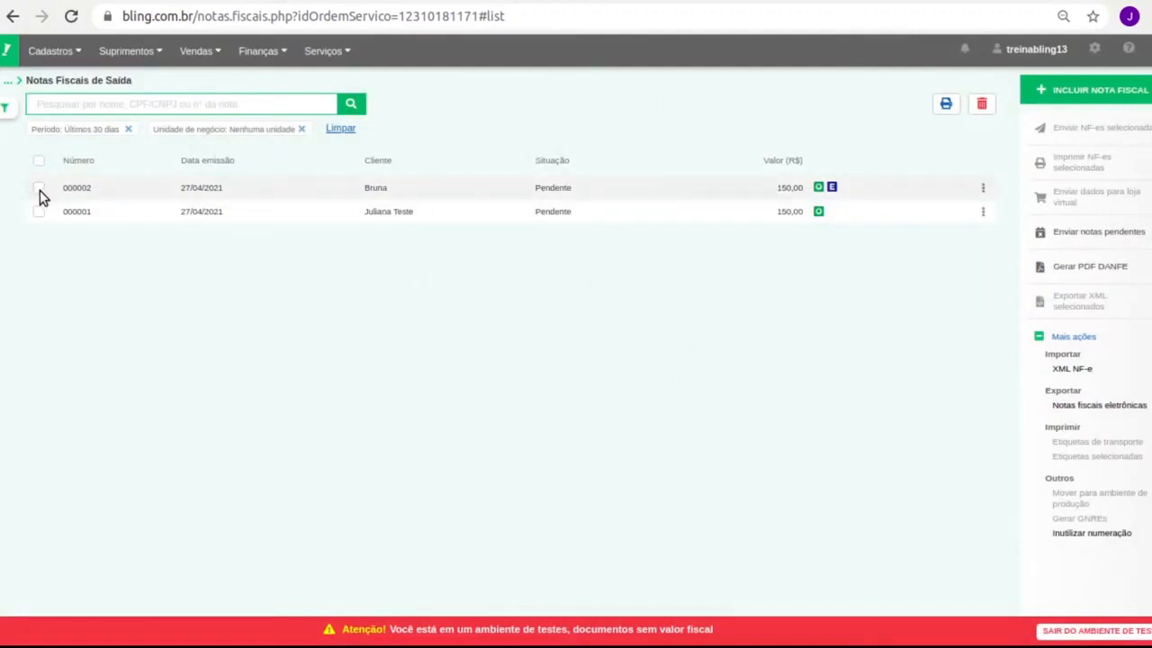
Open the Enviar nota fiscal window for invoice 000002, close it, and deselect the invoice.
click(38, 187)
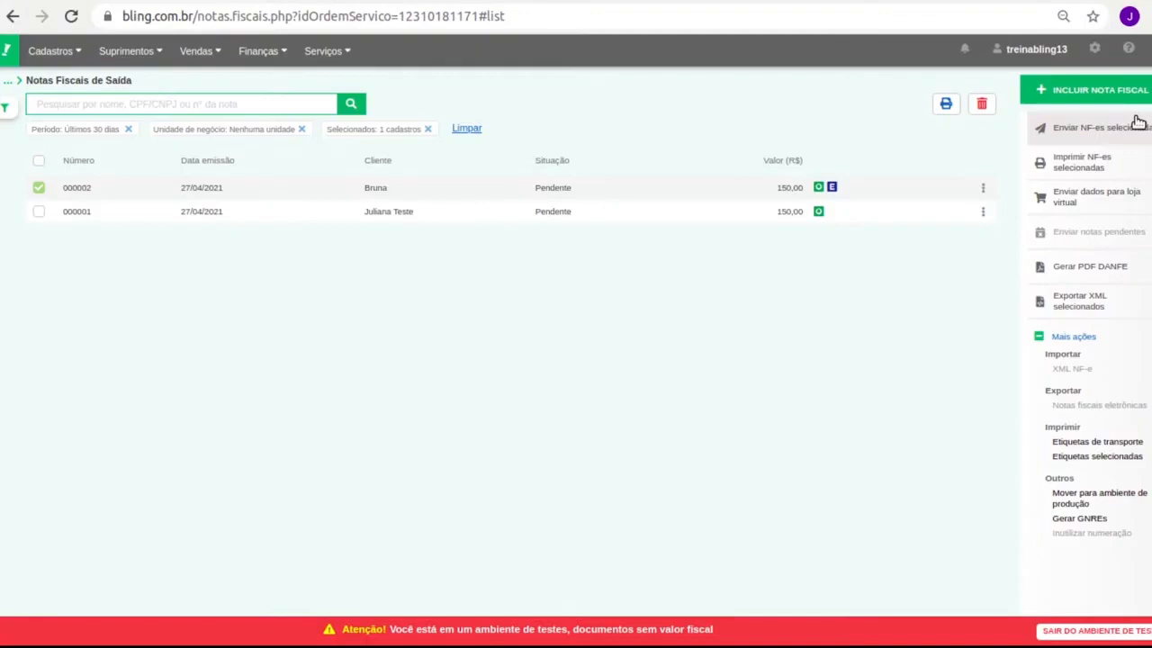
click(983, 188)
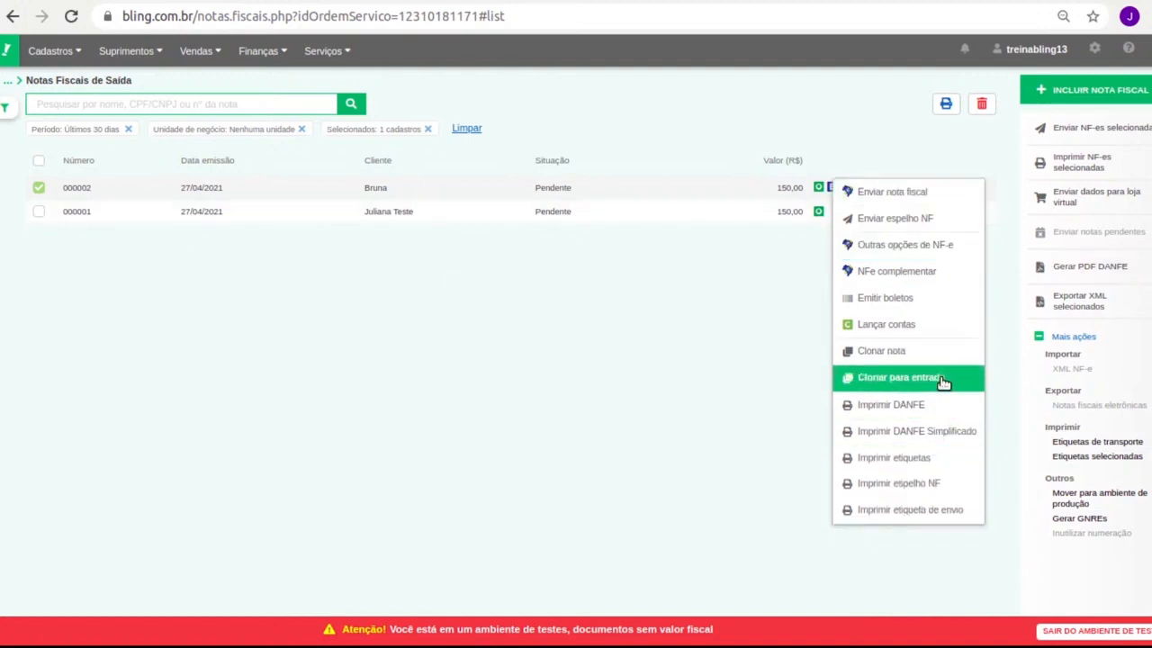
click(387, 311)
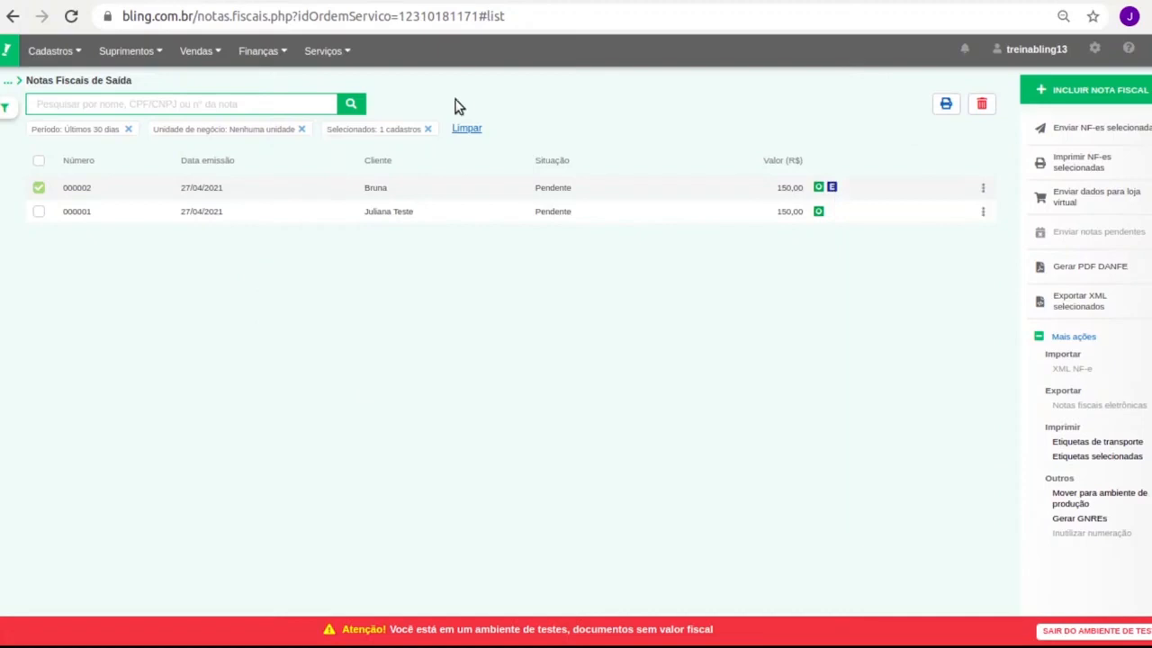
click(982, 189)
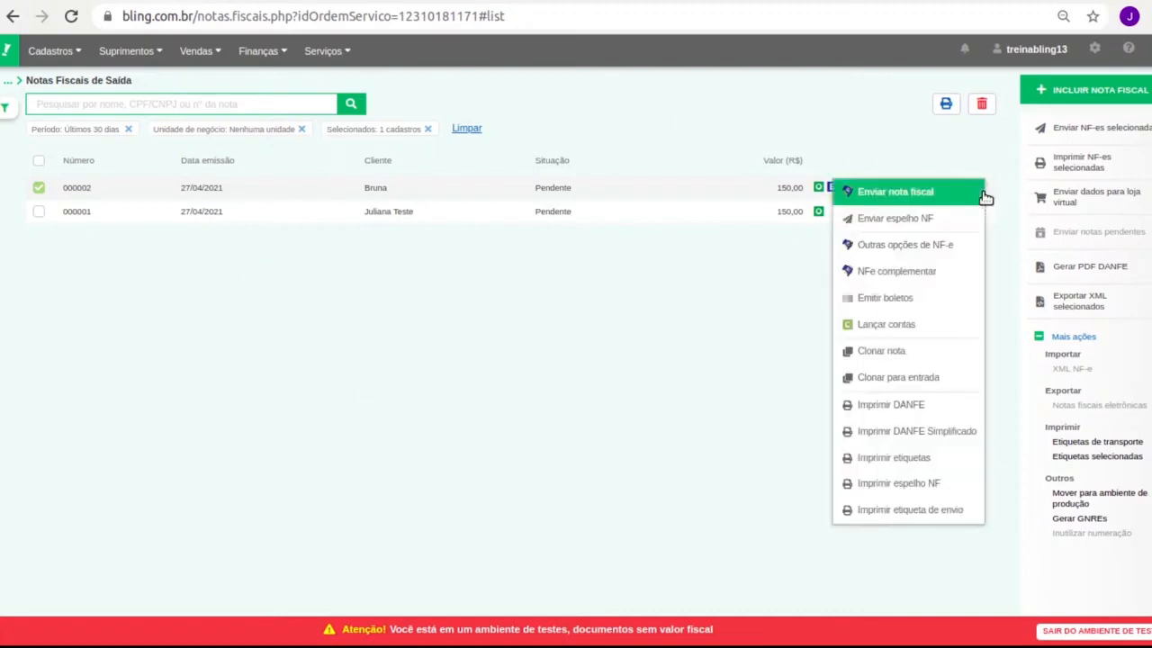
click(900, 199)
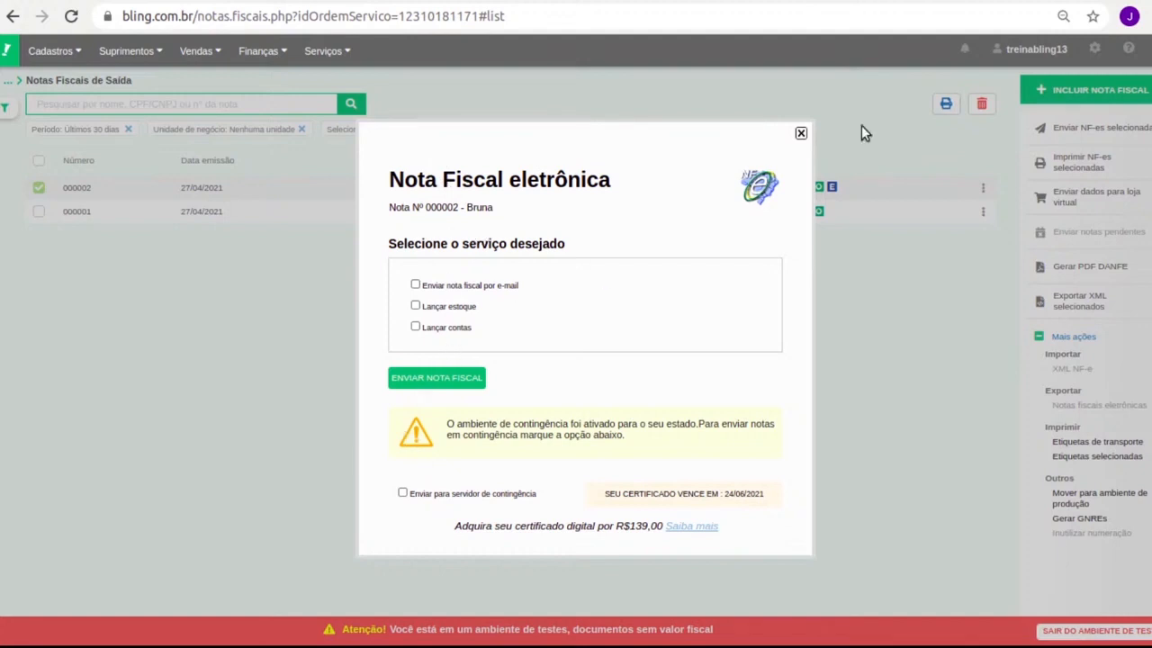
click(801, 135)
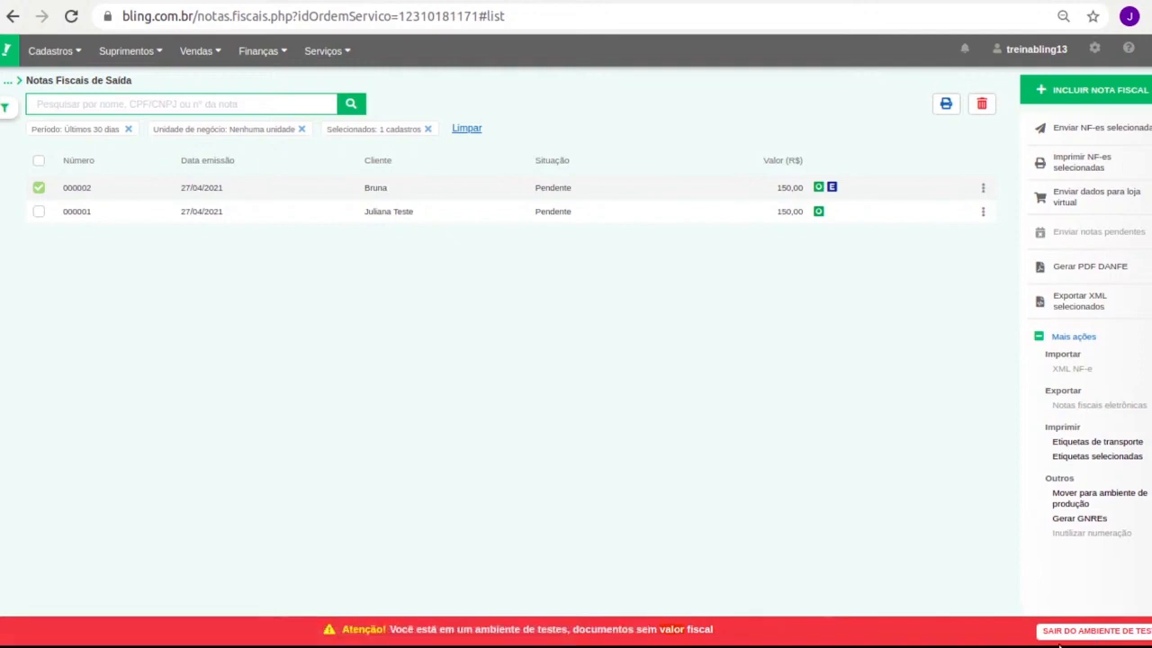
click(38, 188)
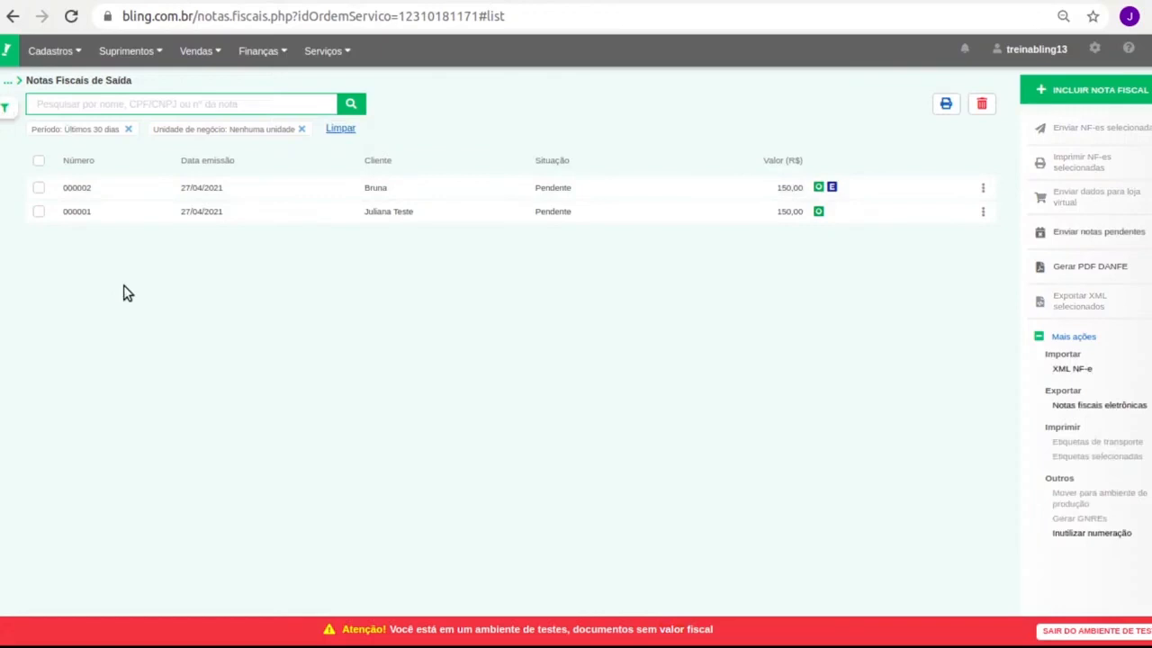
Show the service orders list without the Situação: Em aberto filter.
mouse_move(349, 51)
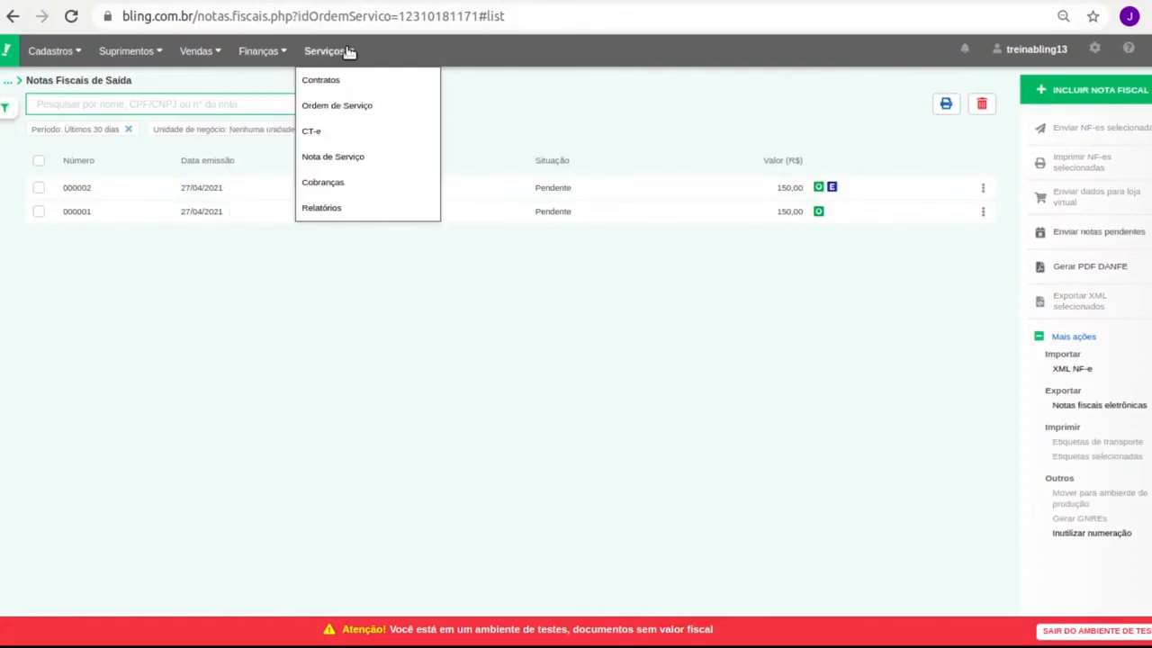
click(369, 107)
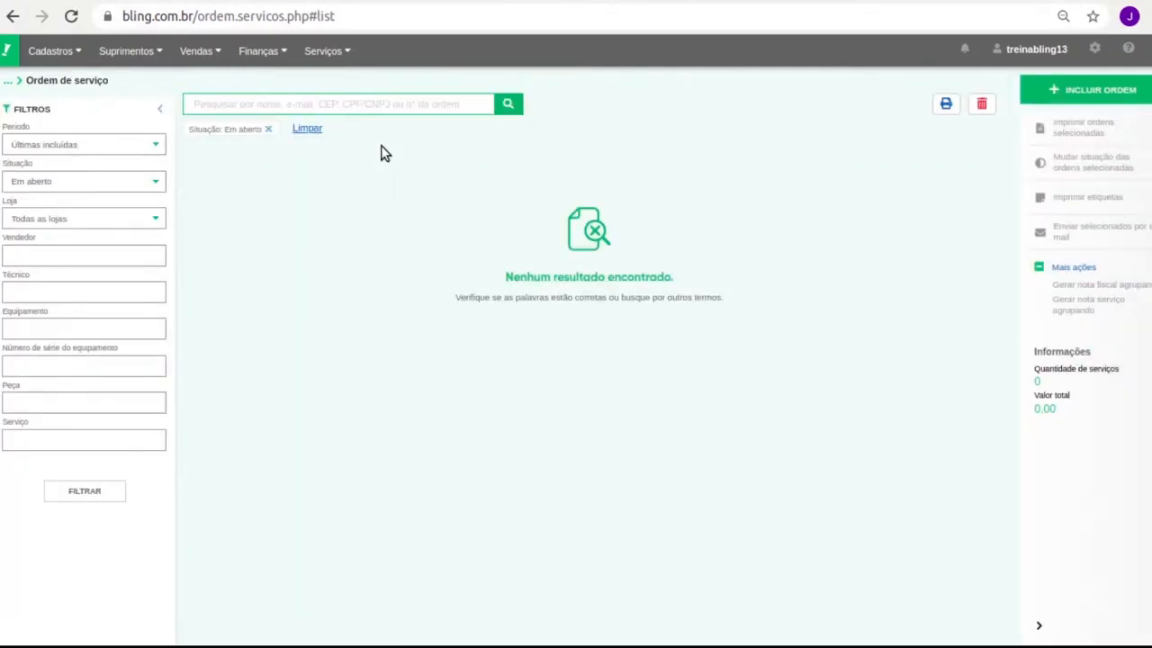
click(268, 130)
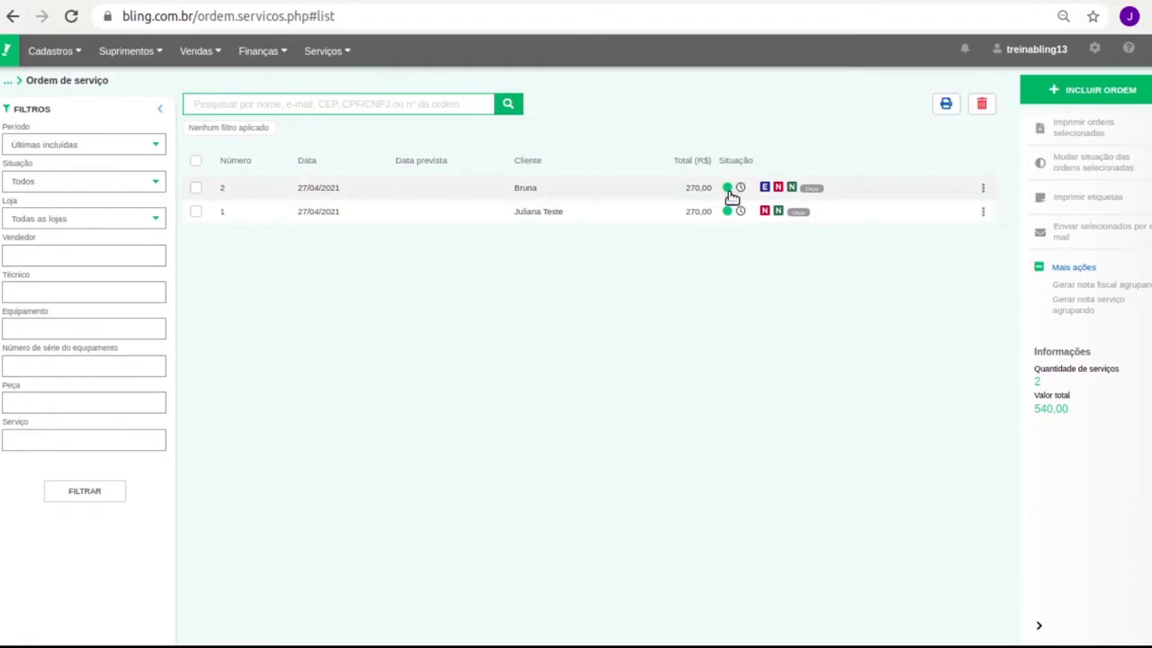
Review service order 2 and leave it unchanged with Cancelar.
click(521, 190)
scroll(368, 339, down, 5)
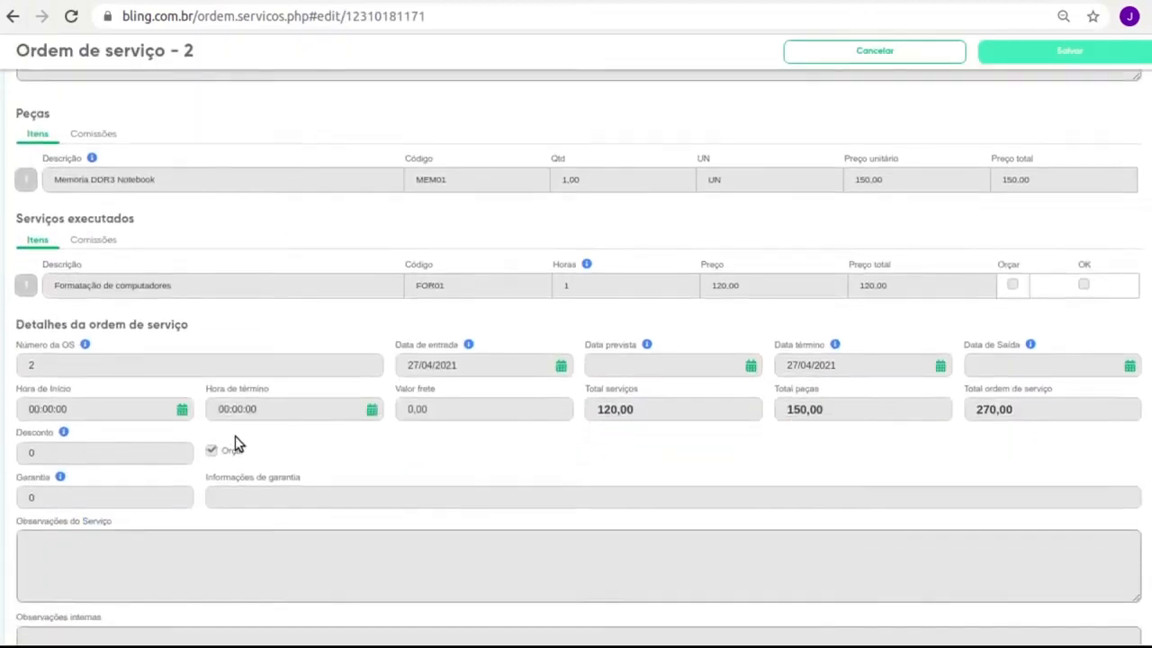
scroll(178, 473, down, 3)
scroll(126, 504, down, 1)
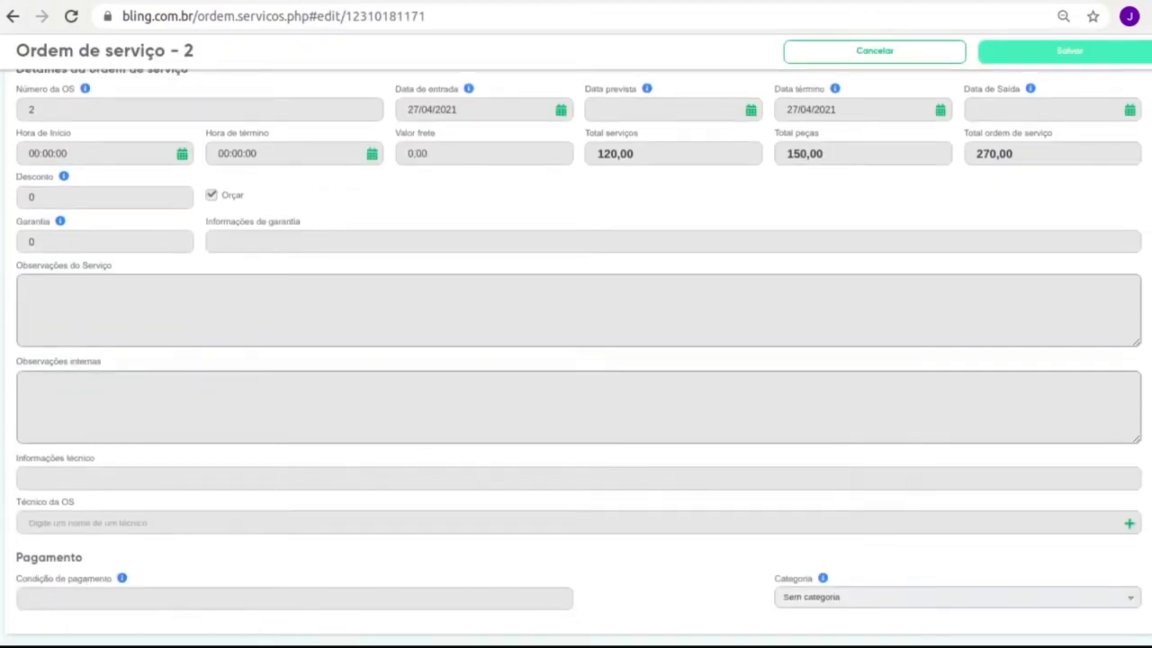
click(905, 48)
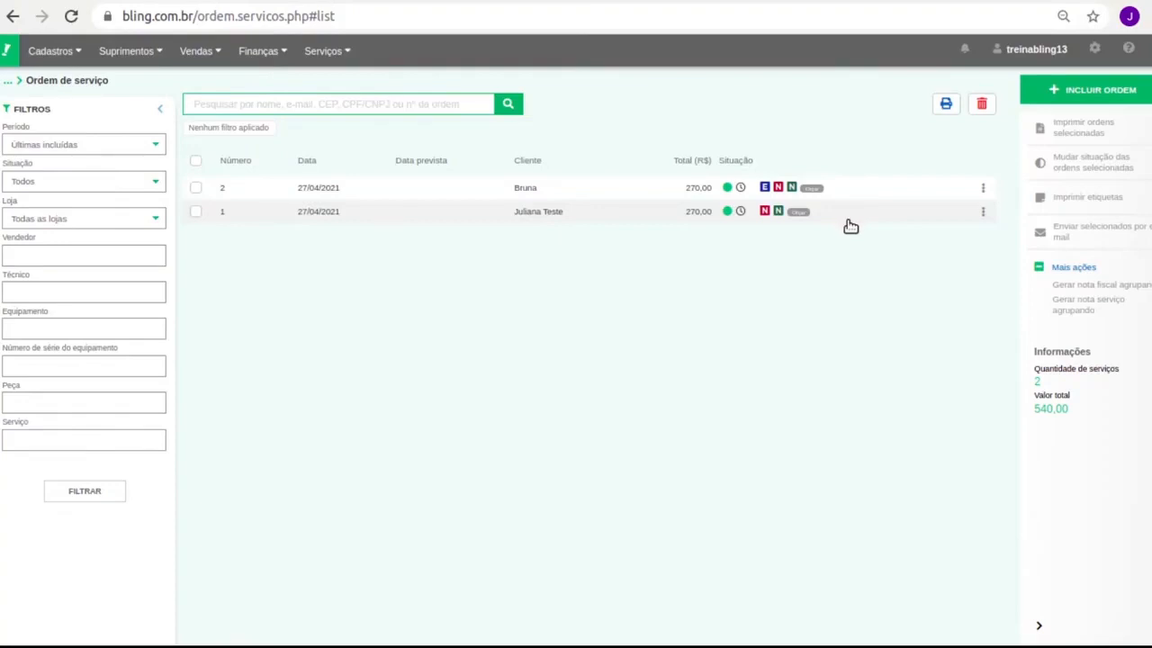
click(982, 188)
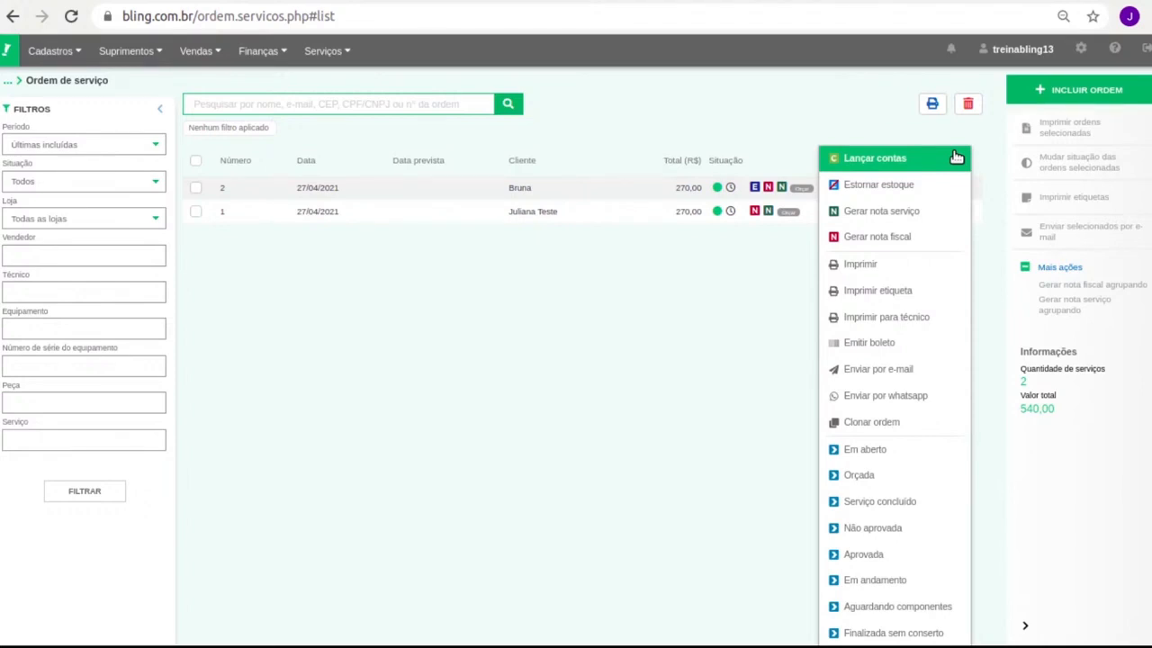
click(571, 283)
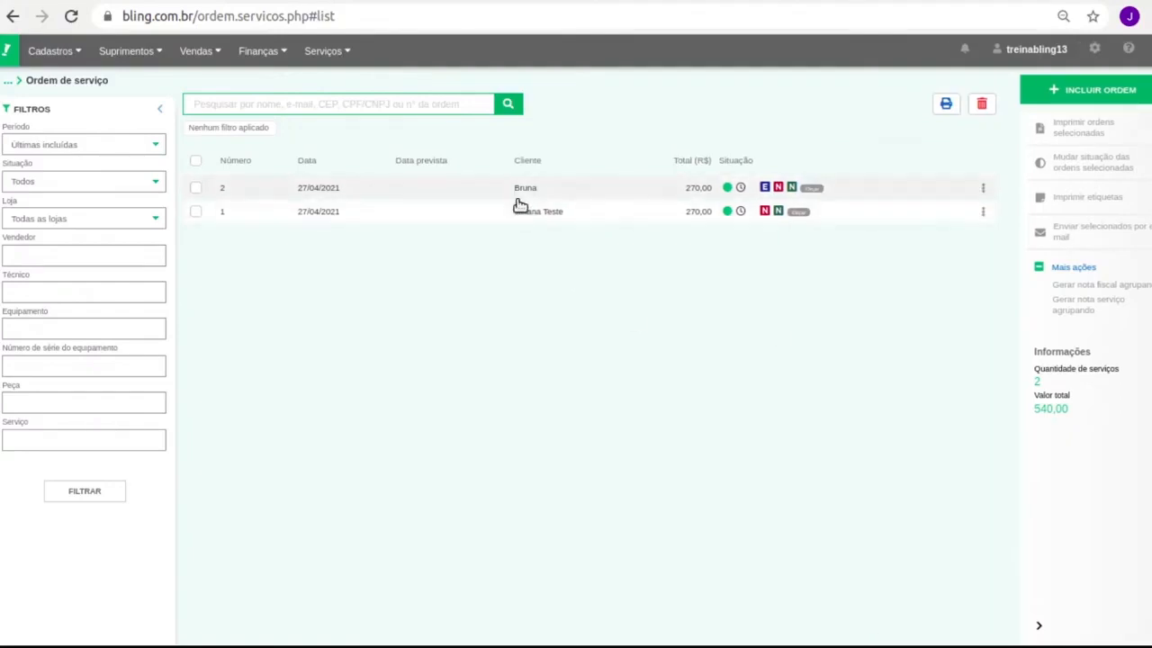
click(337, 61)
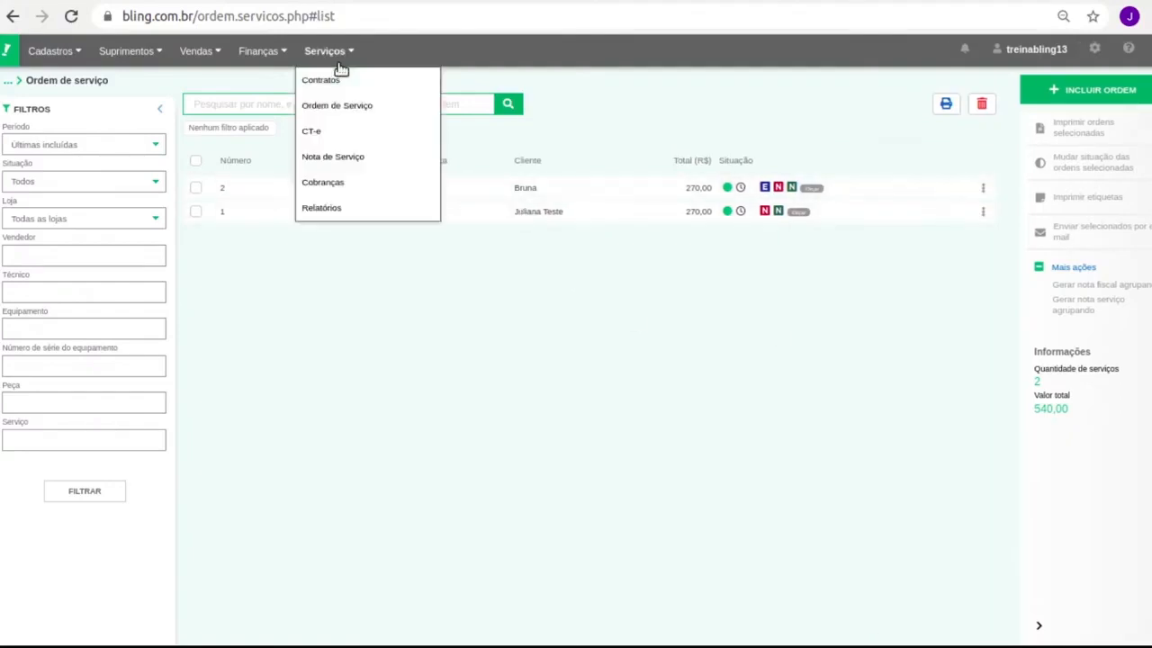
Reload the Nota de Serviço list and start new service note RPS 000003.
click(338, 157)
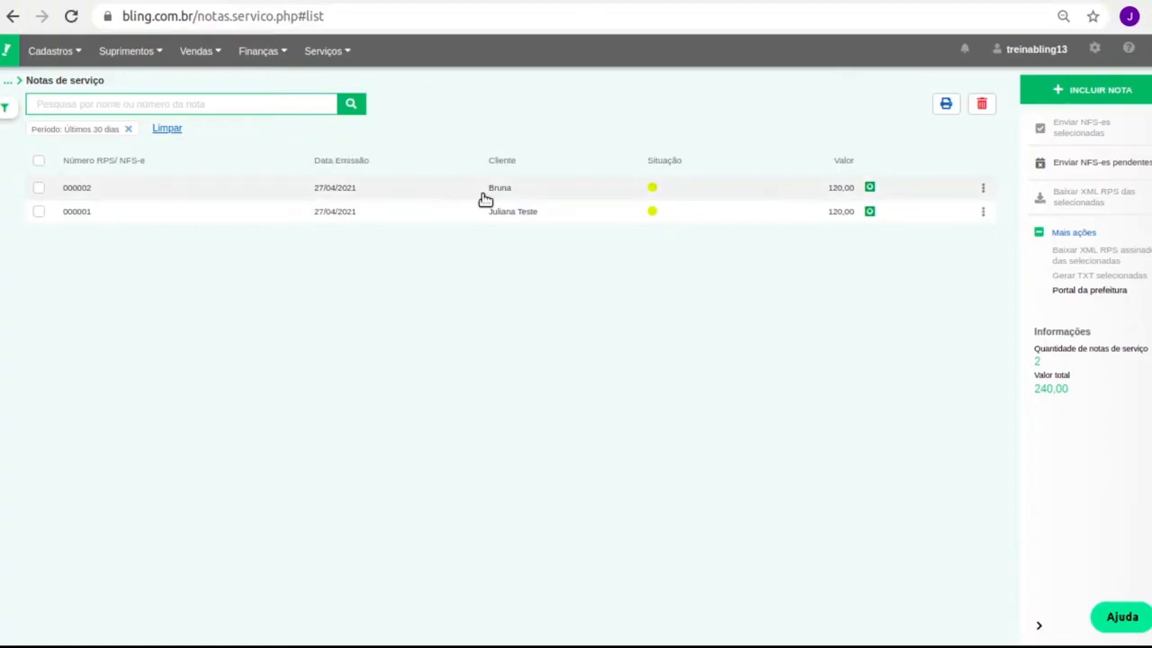
click(326, 51)
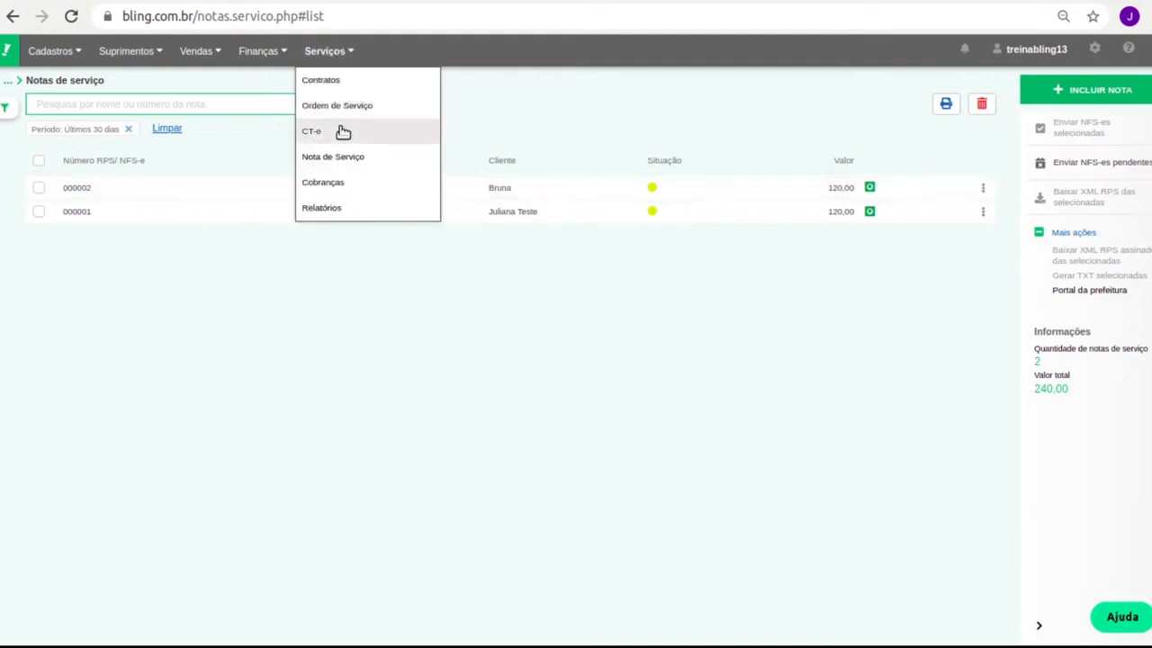
click(355, 170)
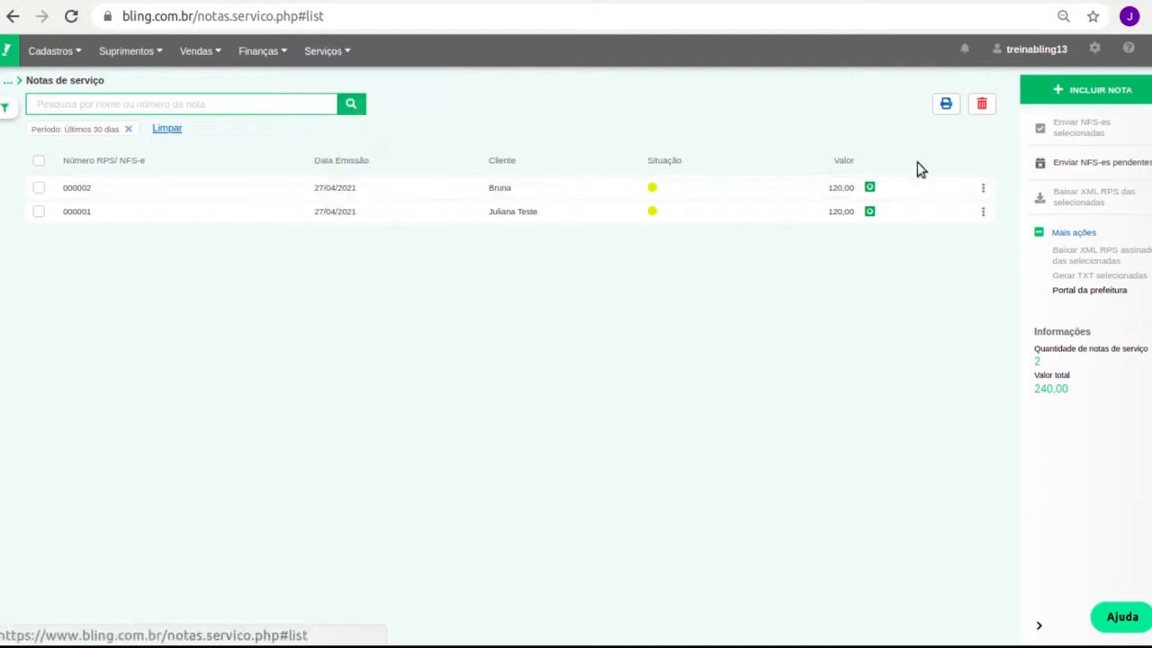
click(1099, 91)
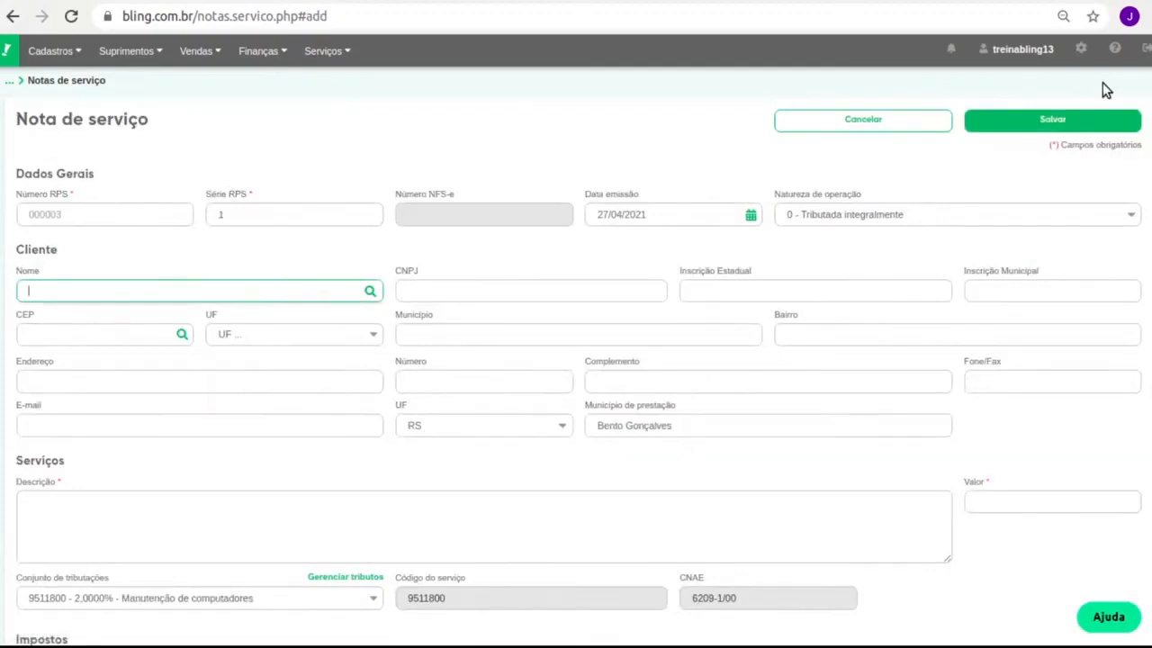
Dismiss the tip popups and fill in an existing client from the Nome suggestions.
text(%%)
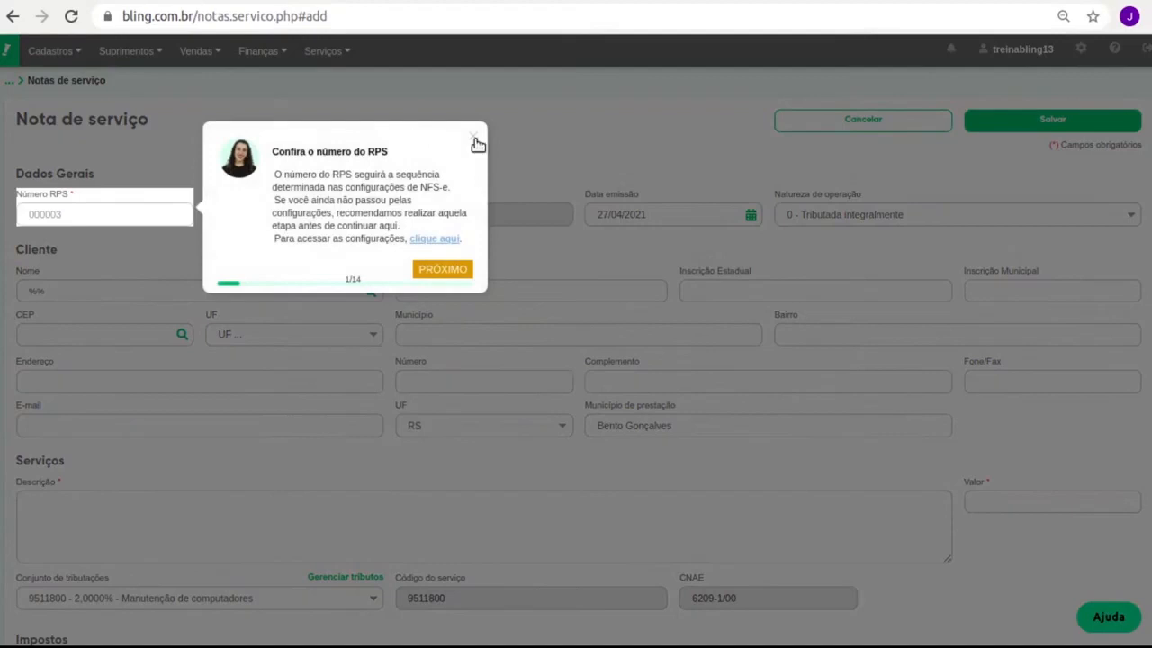
click(475, 139)
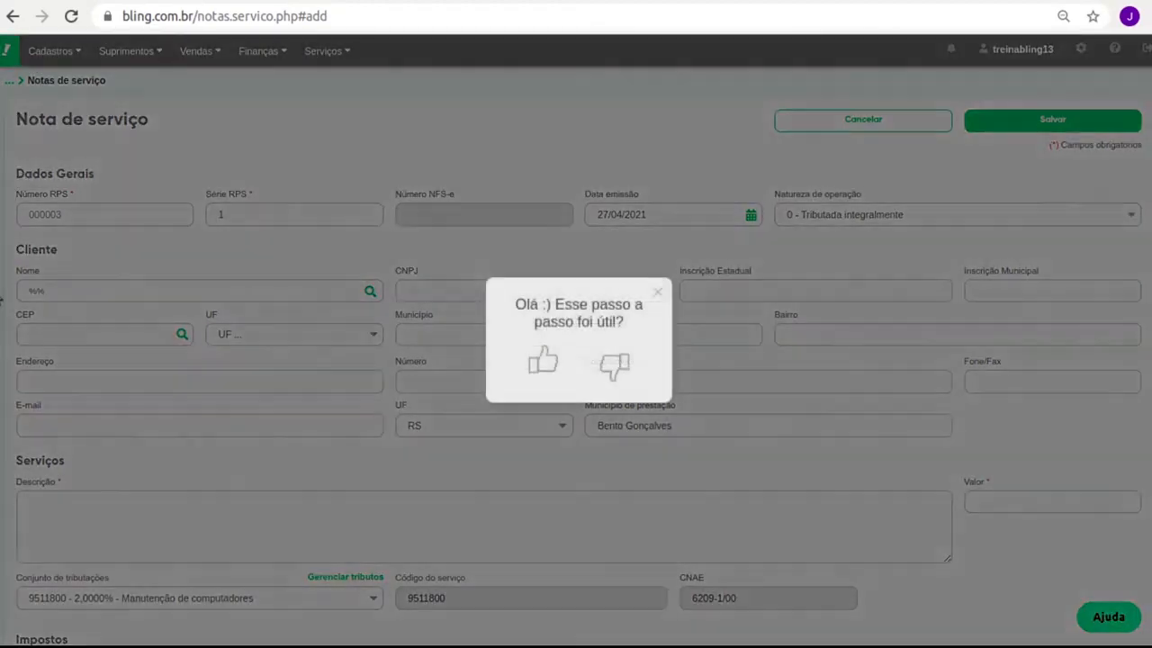
click(658, 295)
click(131, 293)
text(%%)
key(Down)
key(Down)
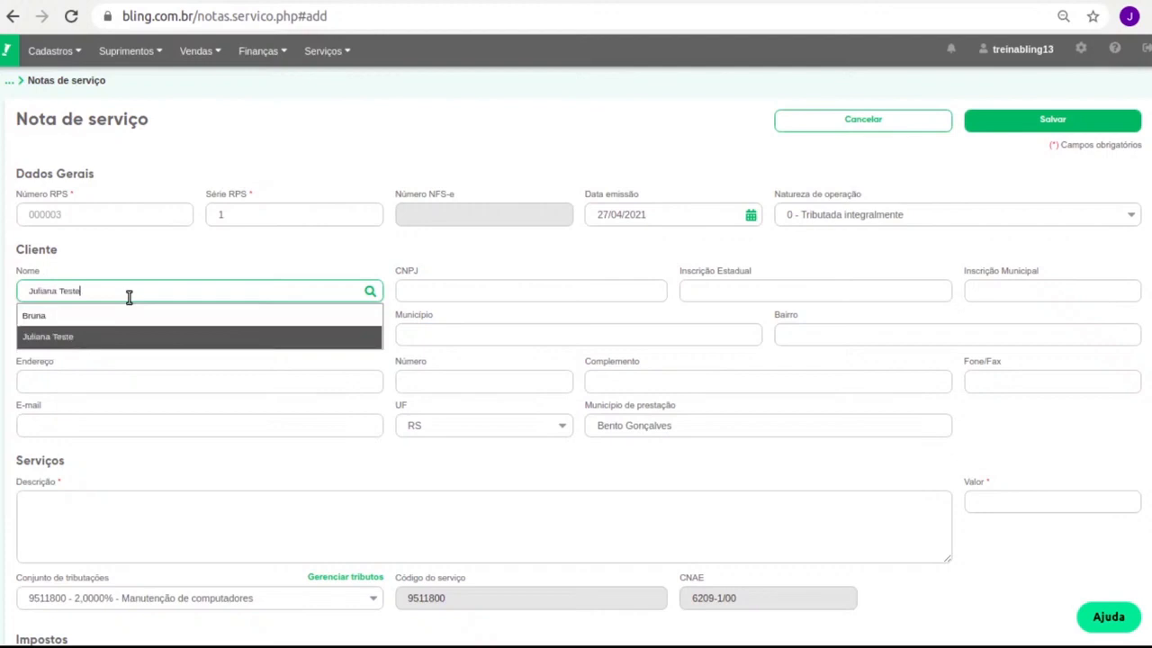
click(109, 336)
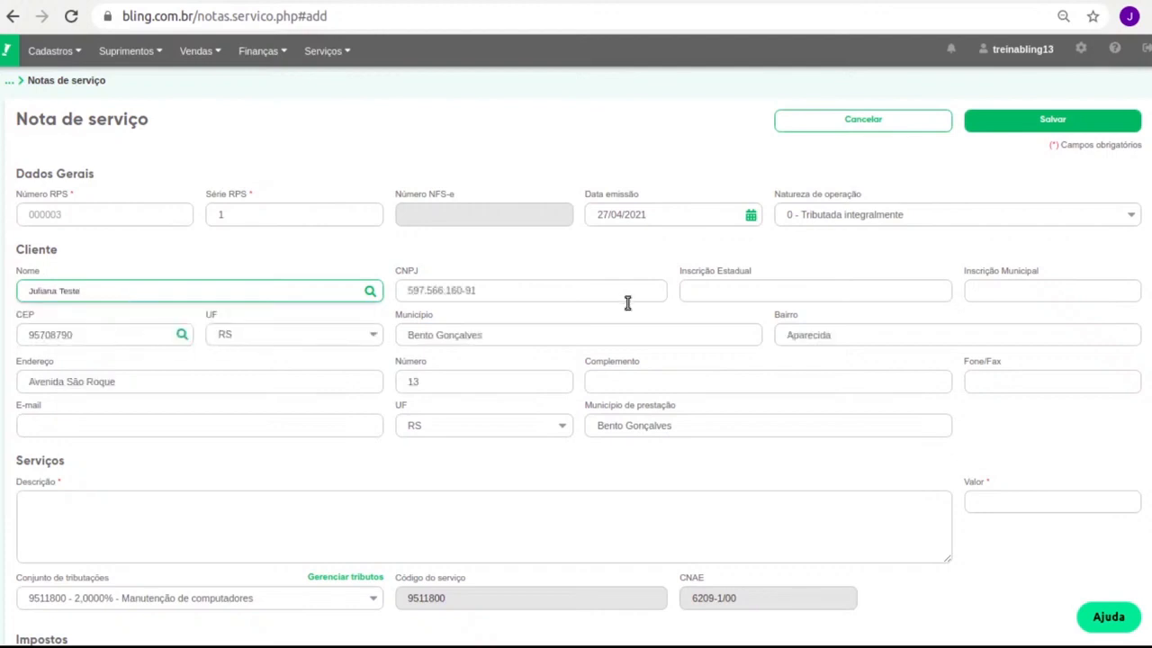
scroll(502, 404, down, 3)
scroll(503, 404, up, 3)
Enter the description 'Formatação de computador'.
scroll(487, 389, down, 2)
click(183, 401)
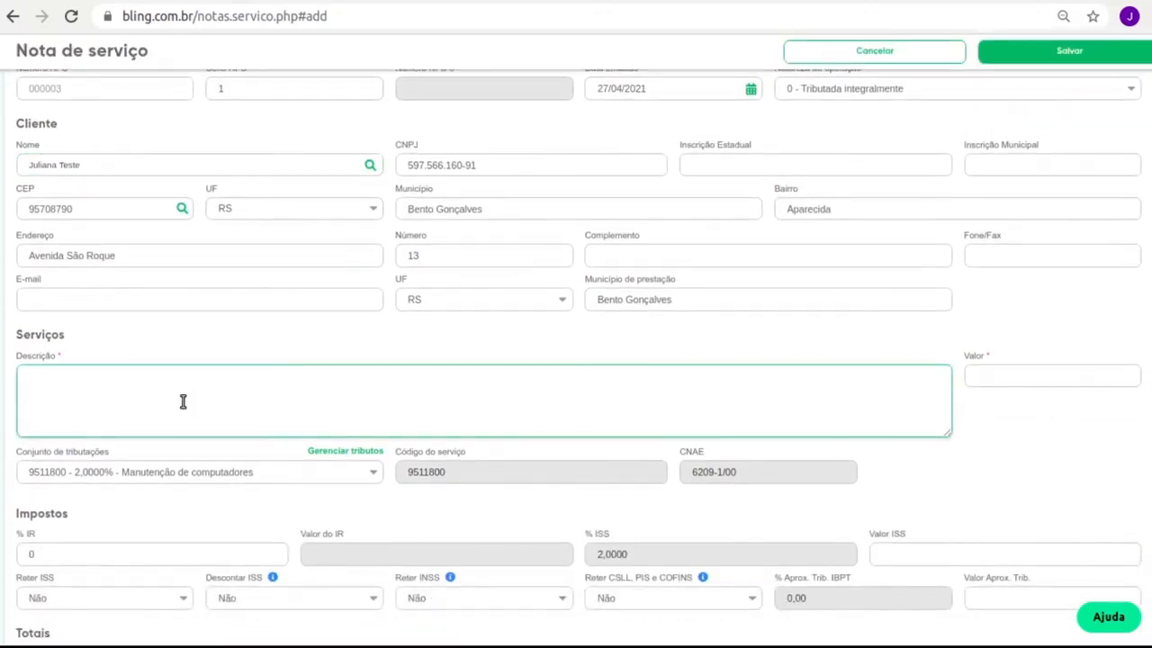
text(Formatação de computador)
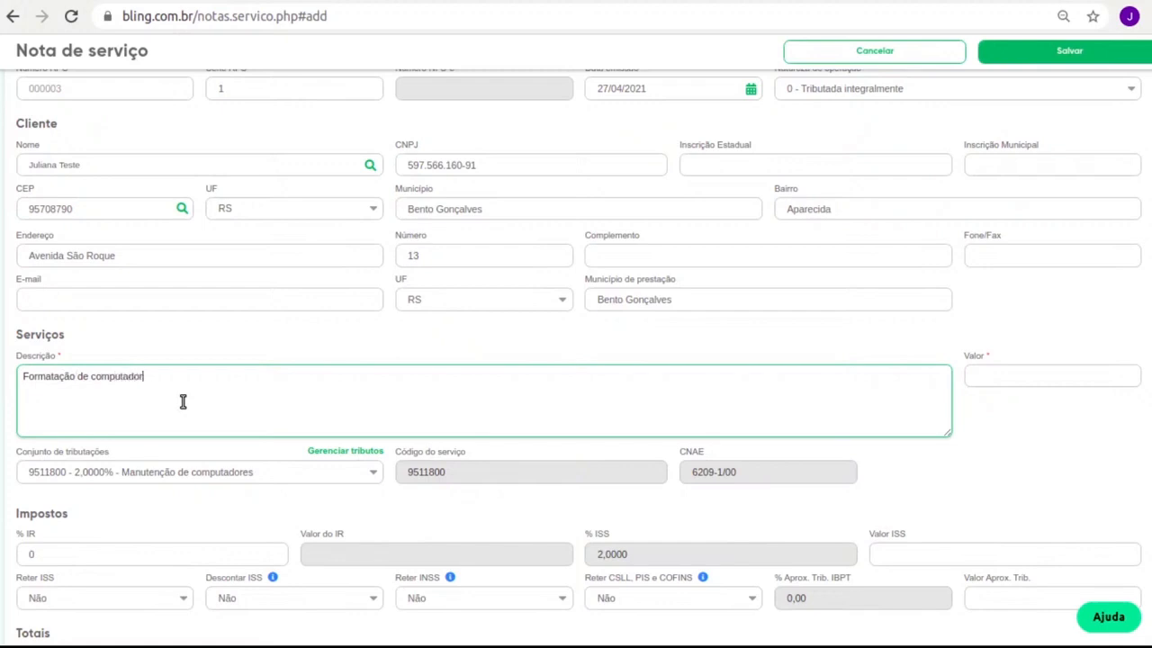
scroll(184, 400, down, 1)
scroll(352, 260, down, 1)
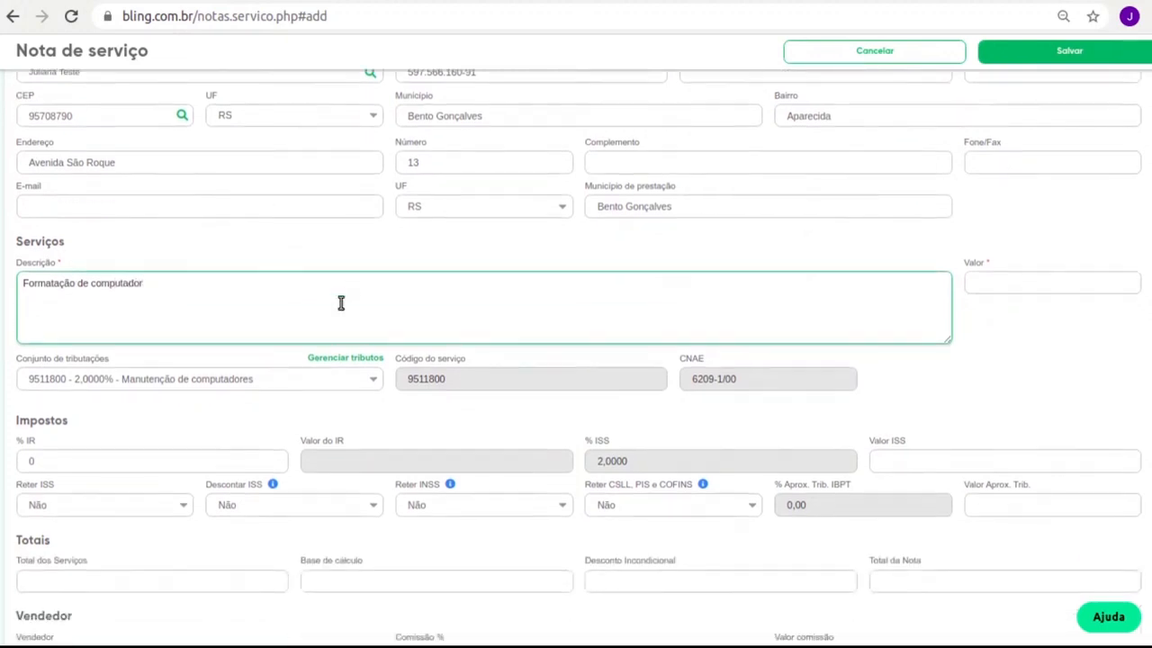
click(153, 384)
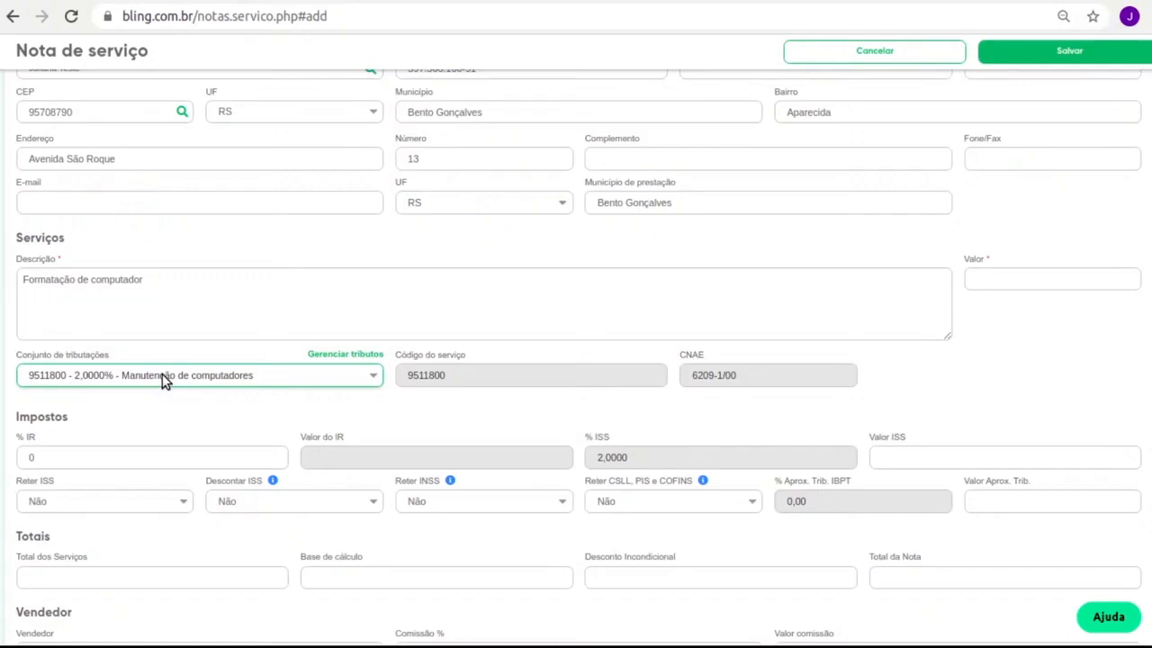
Set the service value to 150,00 so taxes and totals recalculate.
click(989, 276)
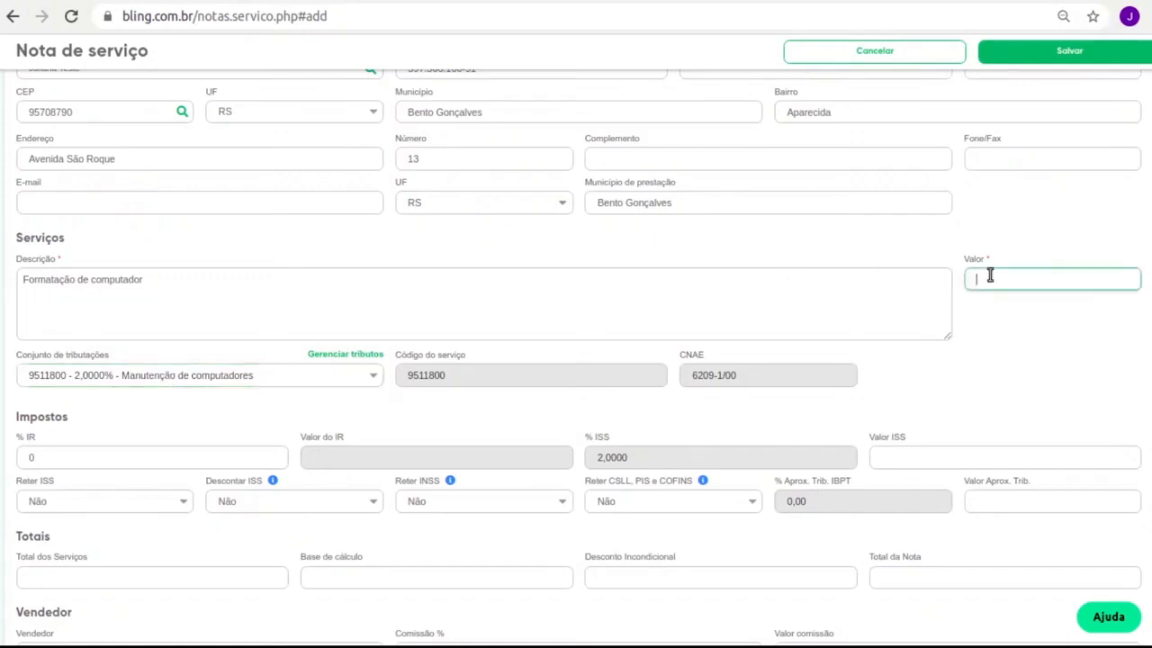
text(150,00)
click(807, 297)
scroll(774, 299, down, 2)
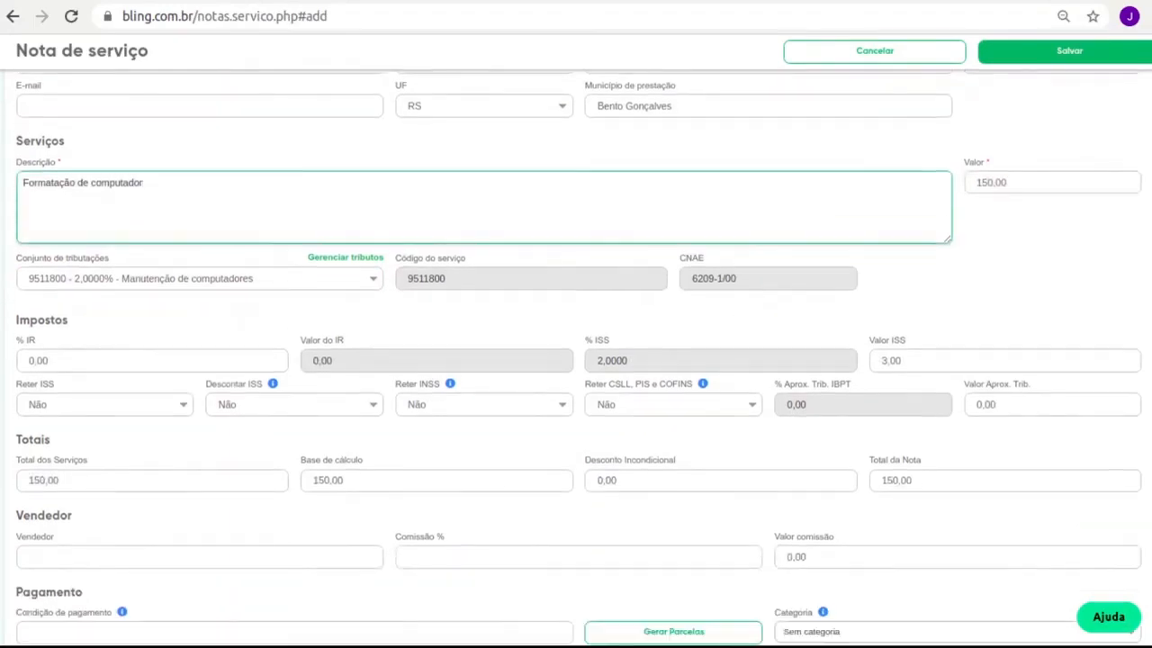
scroll(243, 368, down, 2)
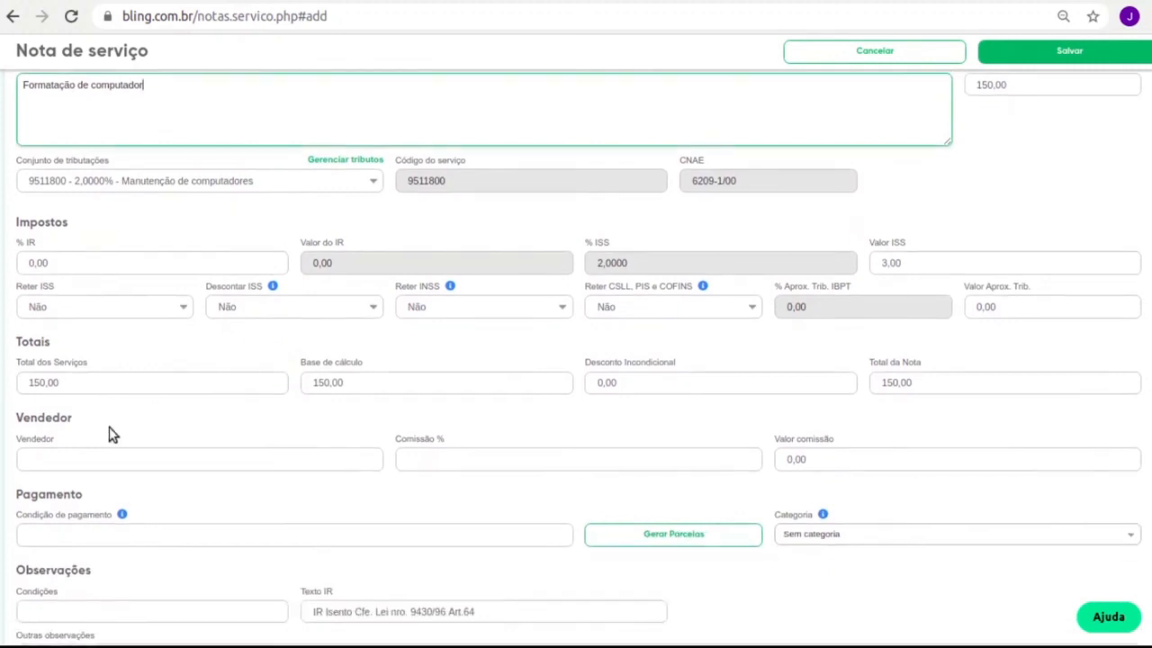
scroll(393, 387, down, 2)
Choose a single Dinheiro installment as payment condition and save note 000003.
click(176, 439)
click(109, 363)
click(517, 361)
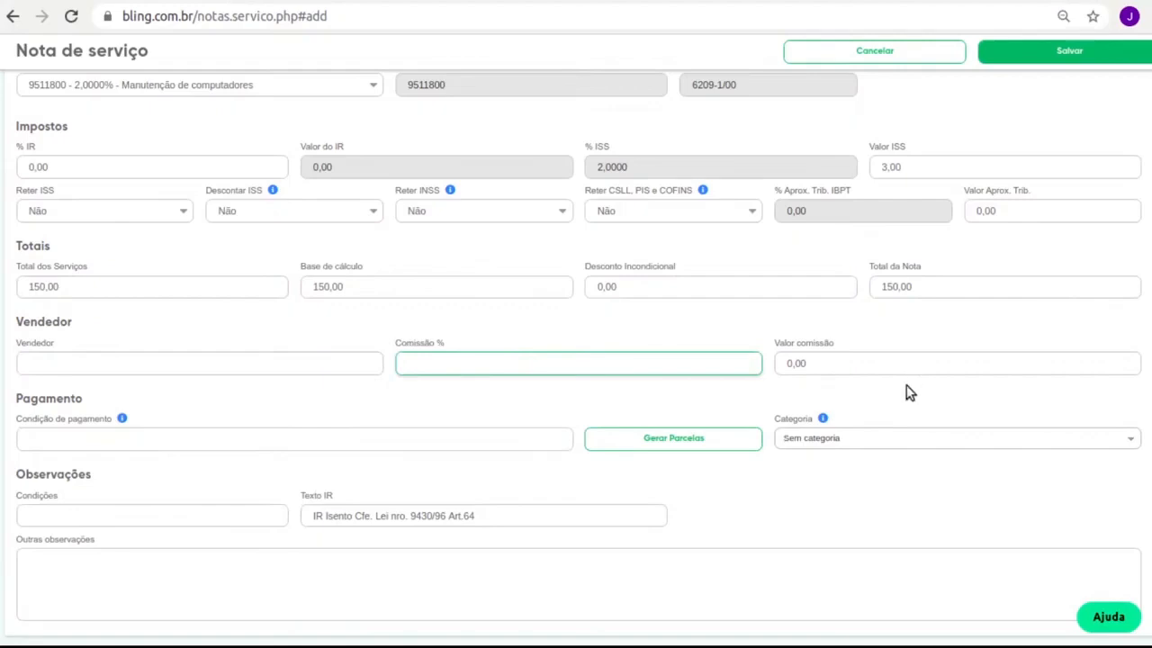
click(82, 439)
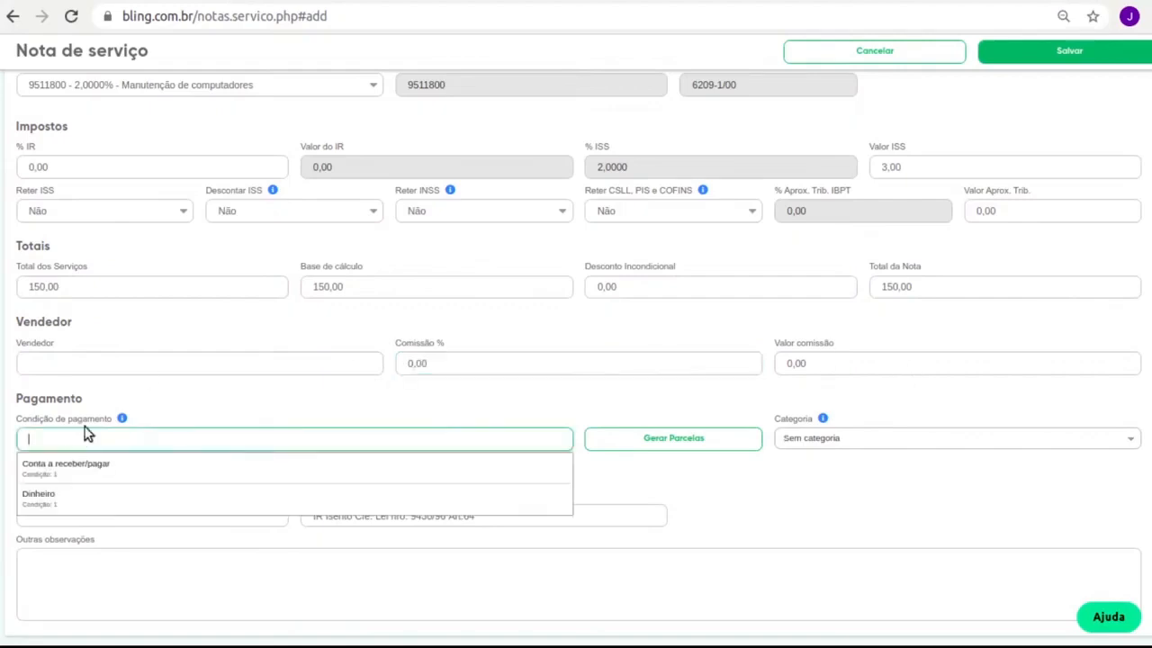
click(54, 498)
scroll(575, 486, down, 1)
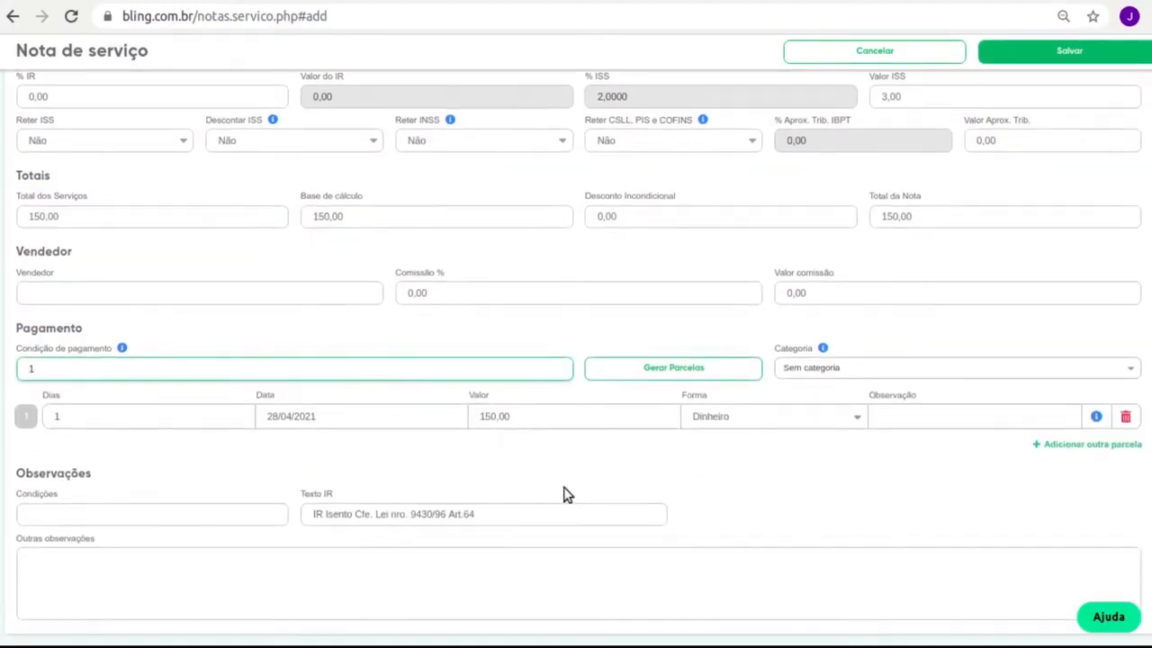
click(51, 514)
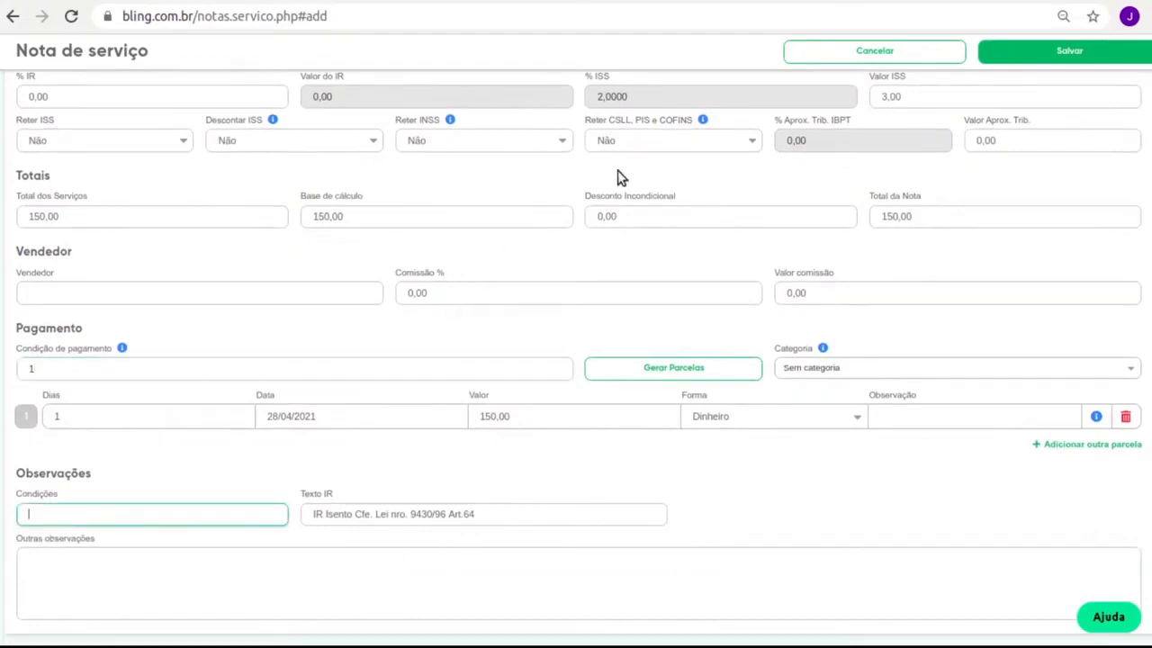
click(1059, 54)
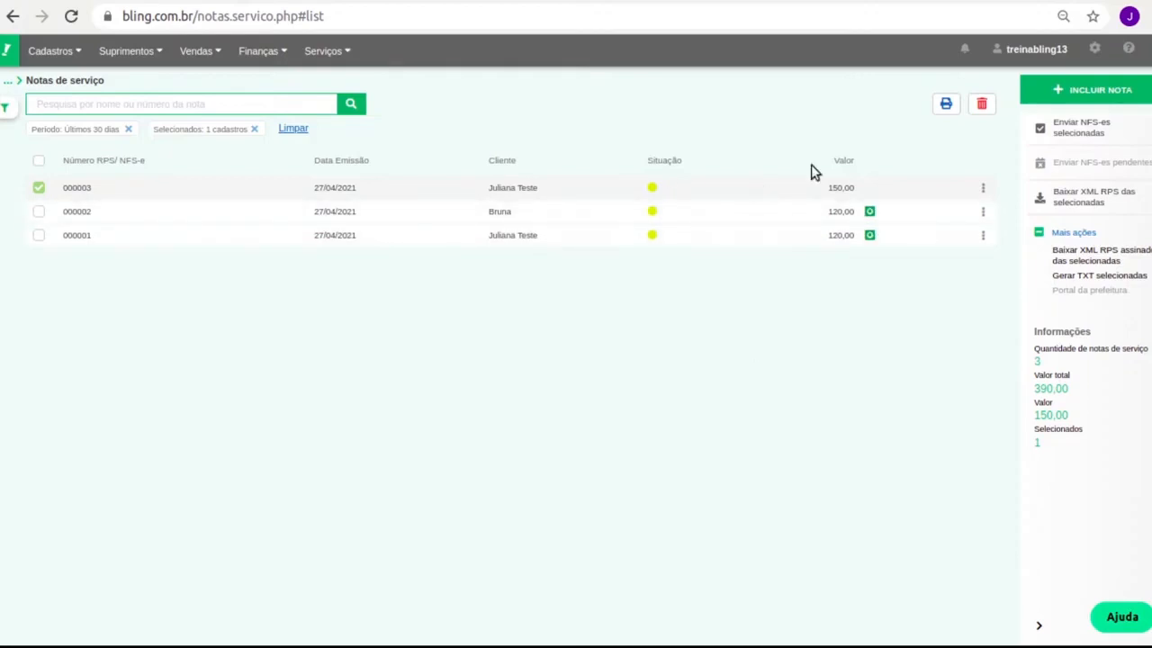
Uncheck note 000003, then select all three service notes, worth 390,00 together.
click(38, 189)
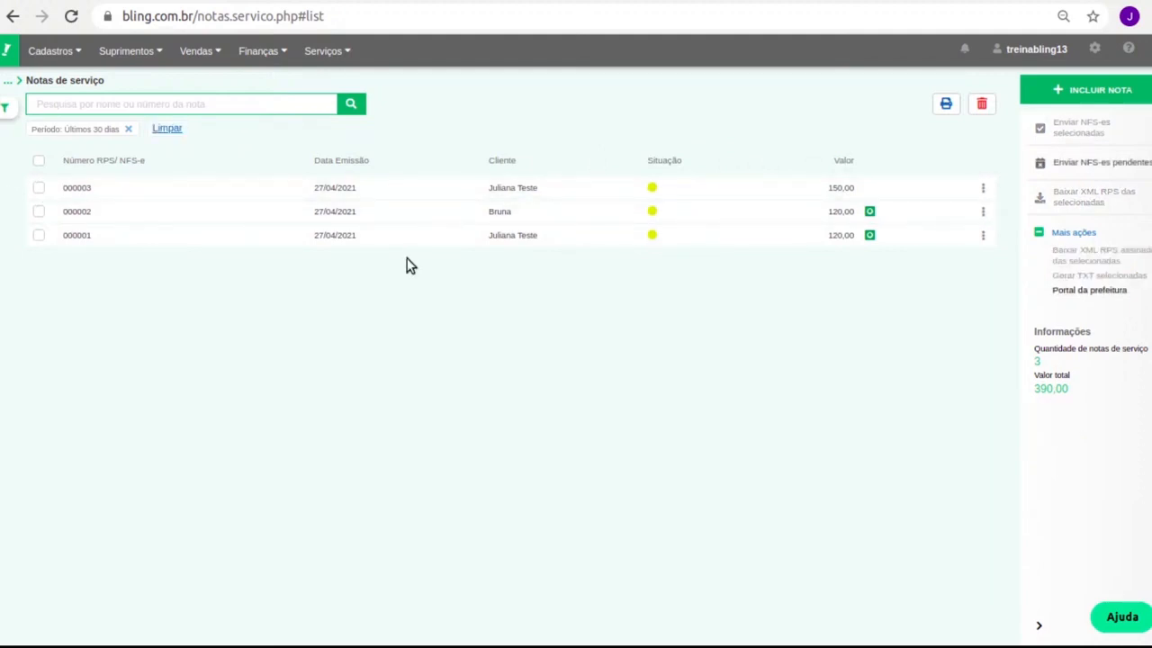
click(41, 161)
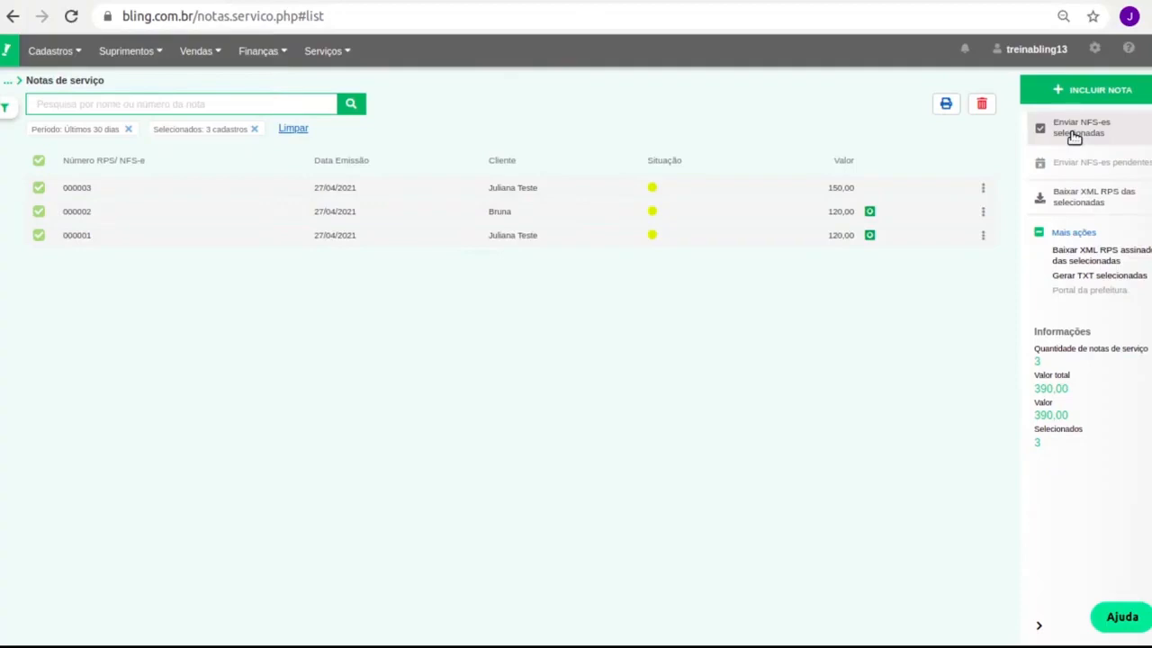
Deselect all service notes and go to the Serviços > Contratos list.
click(39, 164)
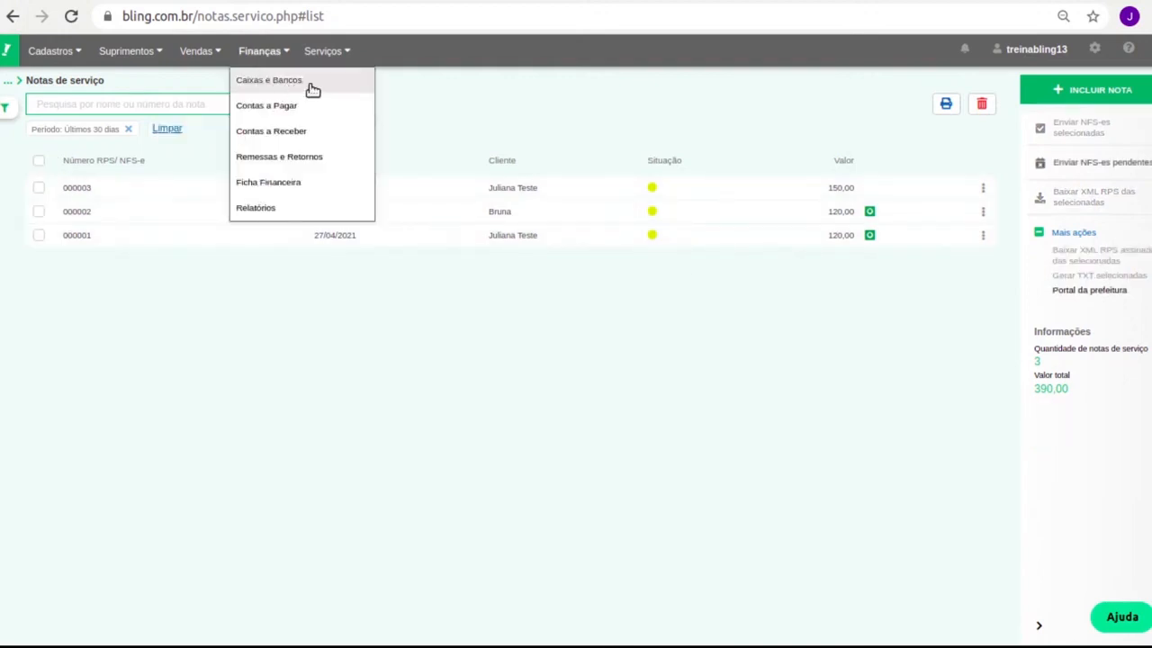
mouse_move(345, 68)
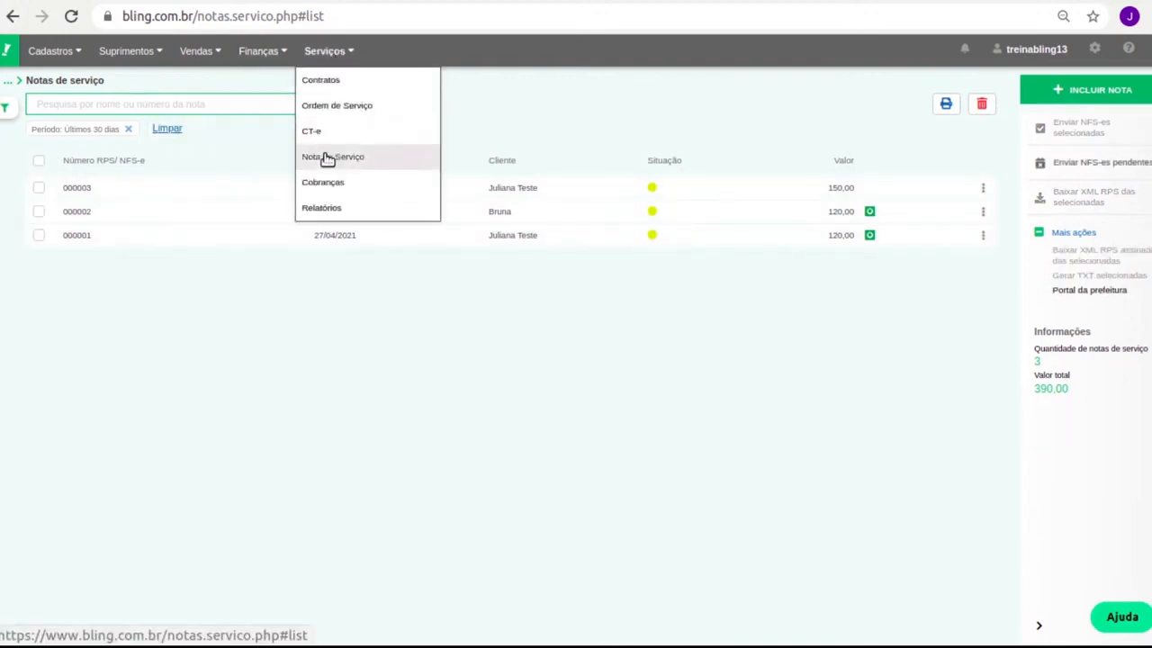
click(331, 80)
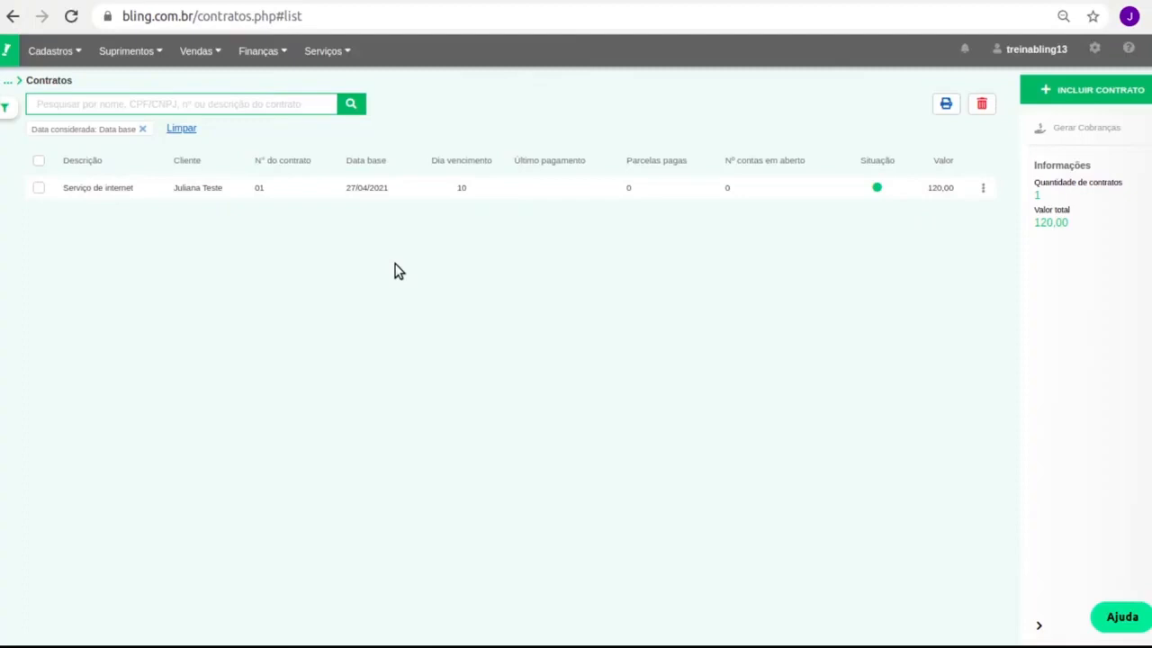
Start a new contract and choose the suggested client for it.
click(1089, 90)
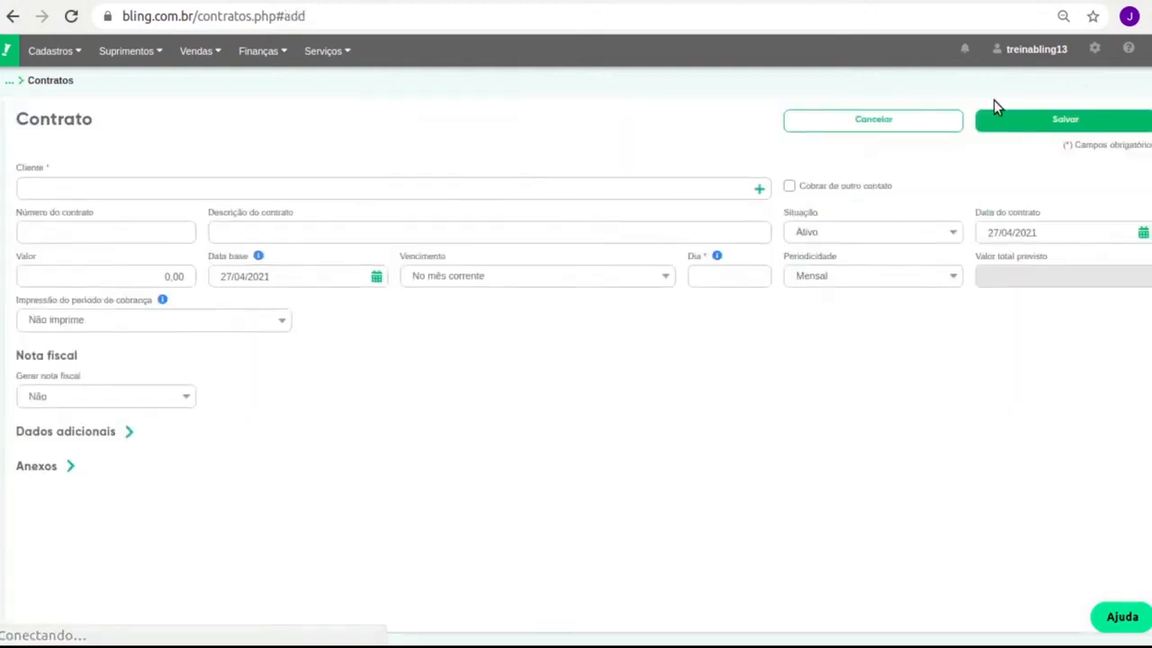
click(205, 191)
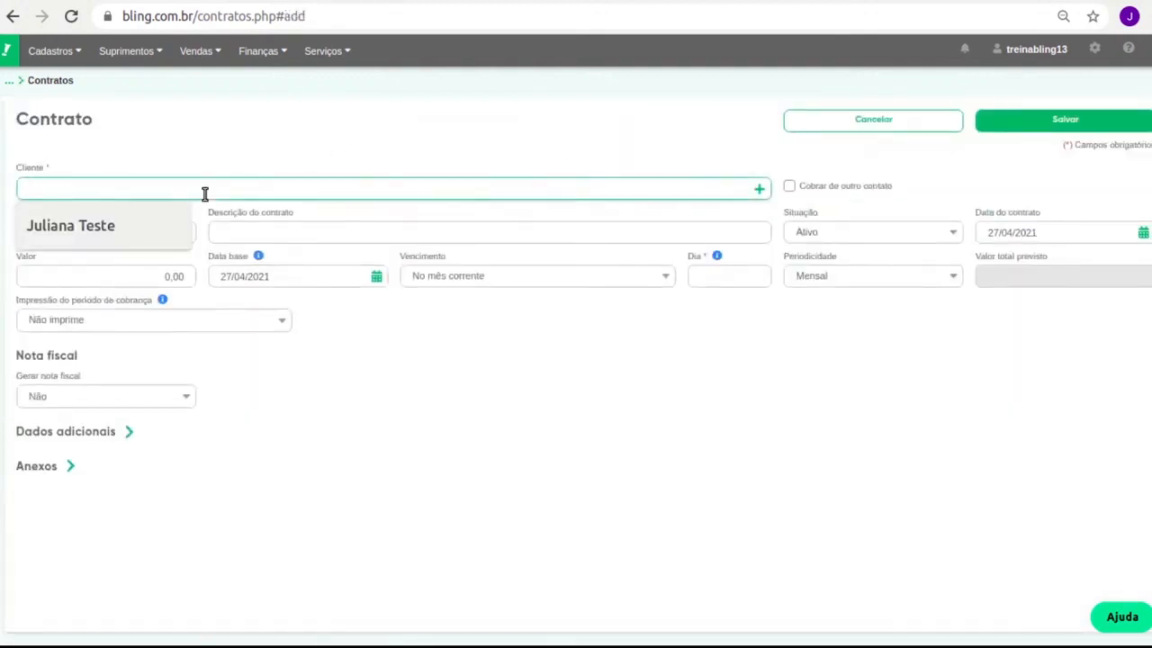
key(Down)
key(Return)
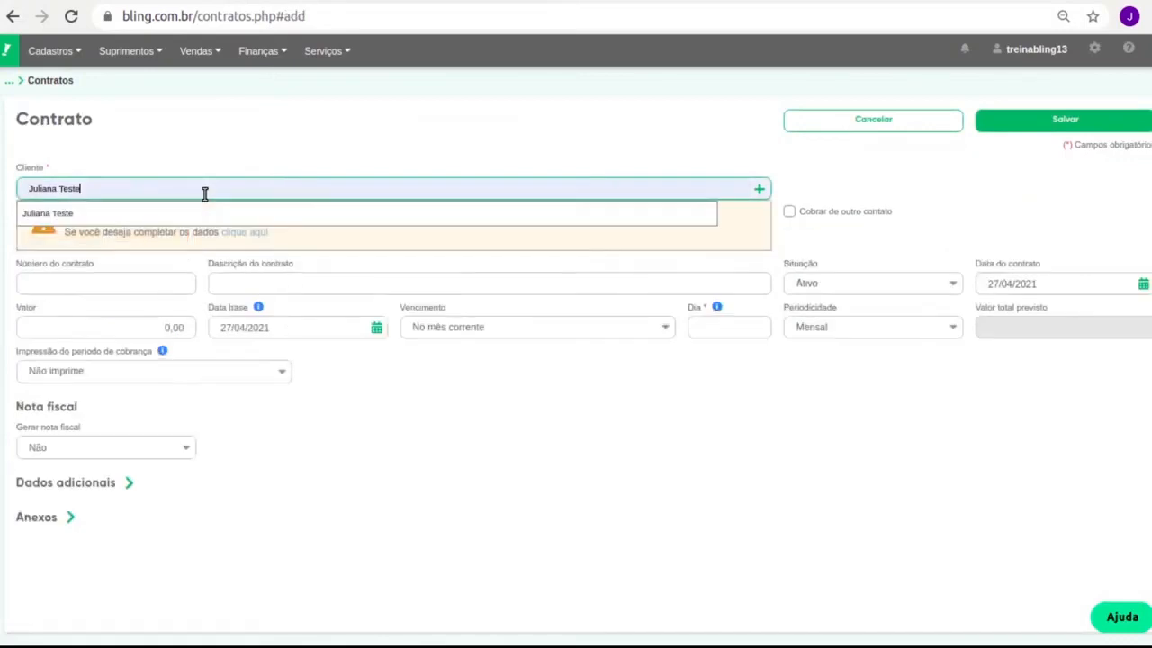
click(159, 216)
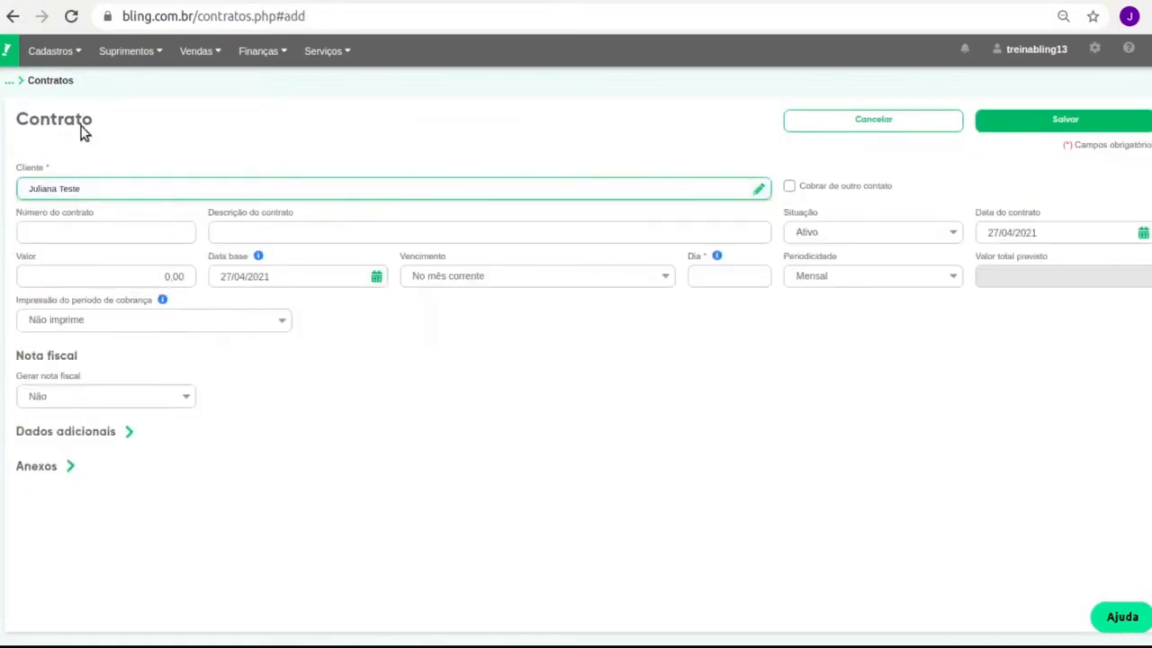
Enter contract number 2525, description Serviço de internet and value 150.00.
click(128, 232)
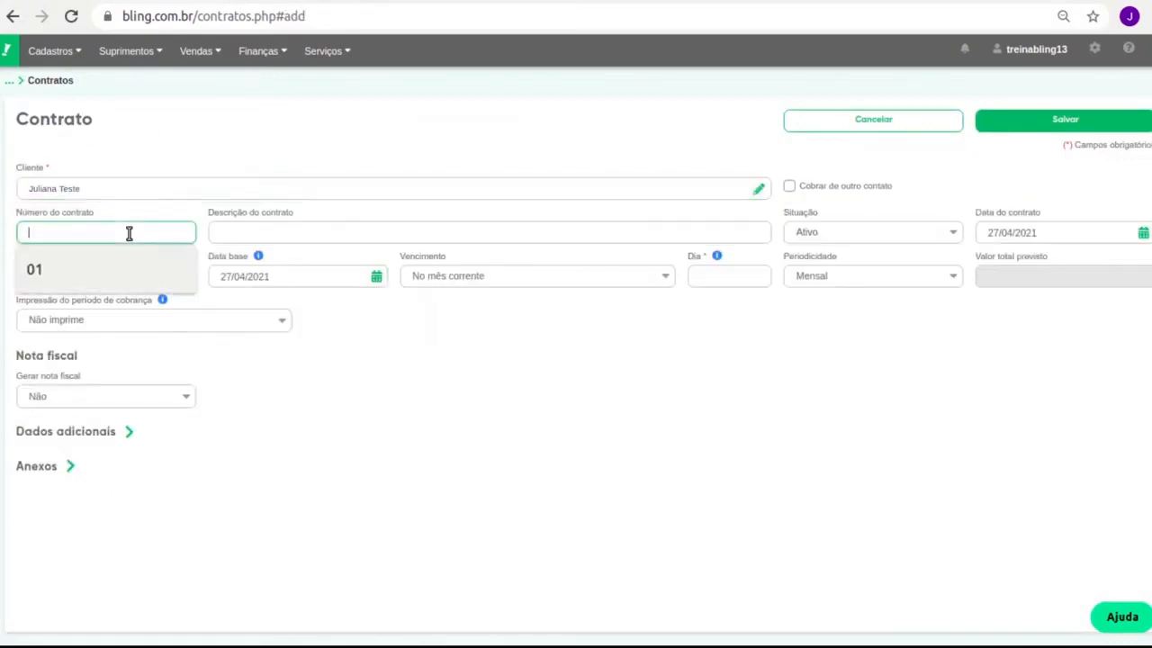
text(2525)
key(Tab)
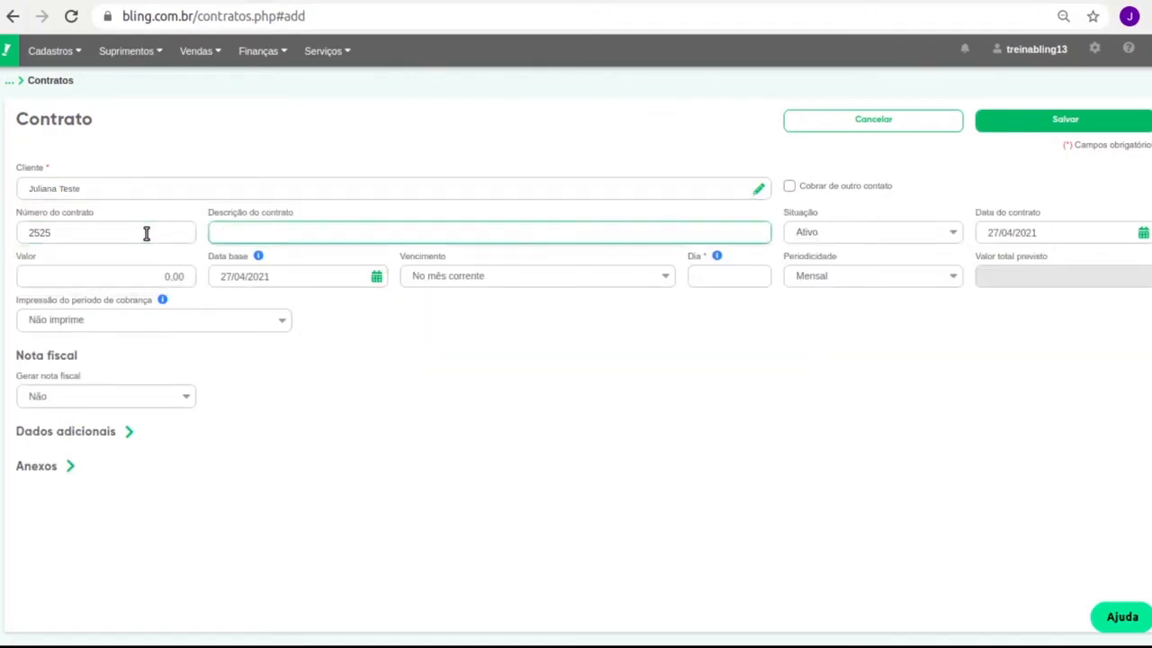
text(Serviço)
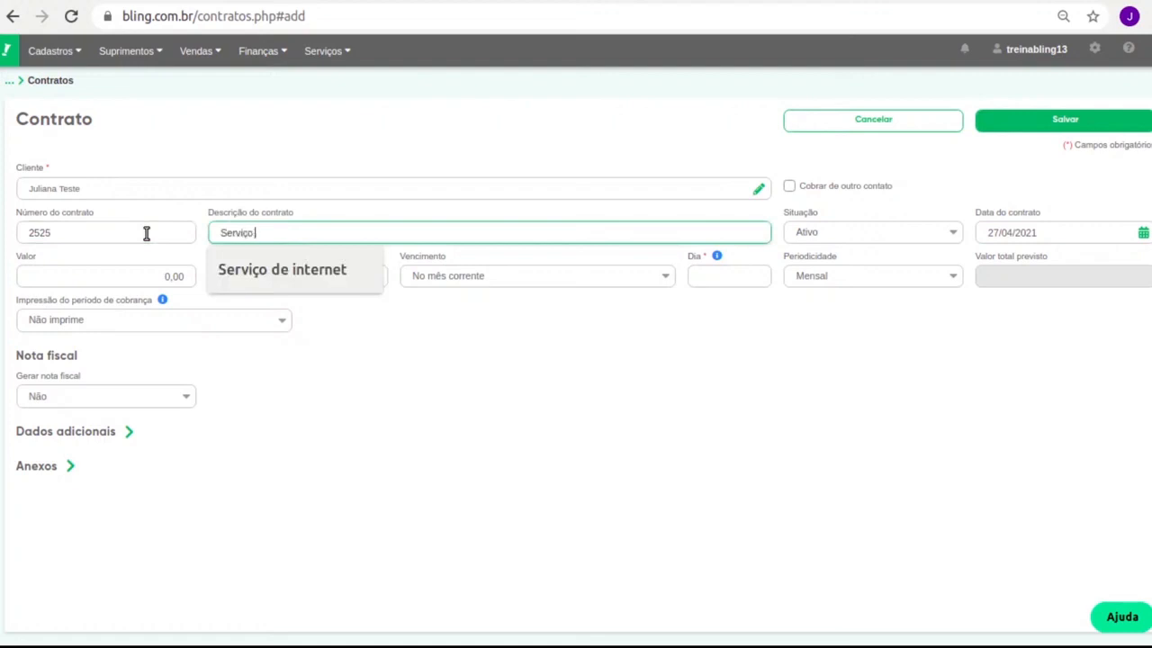
text( de internet)
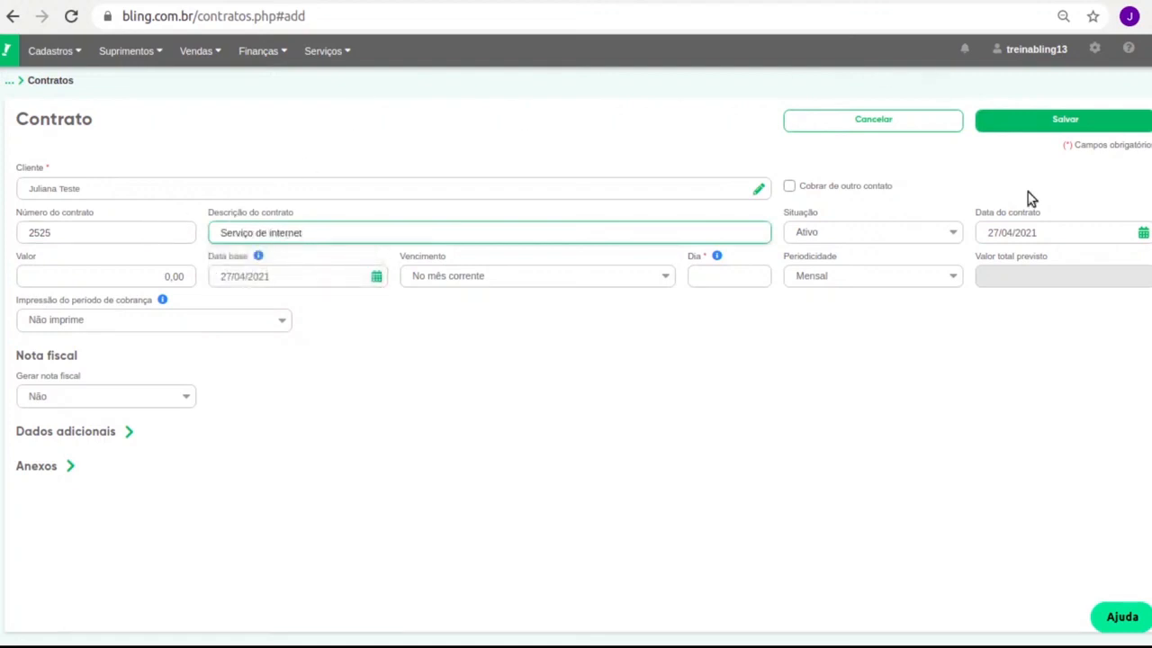
click(118, 280)
click(117, 279)
text(150.00)
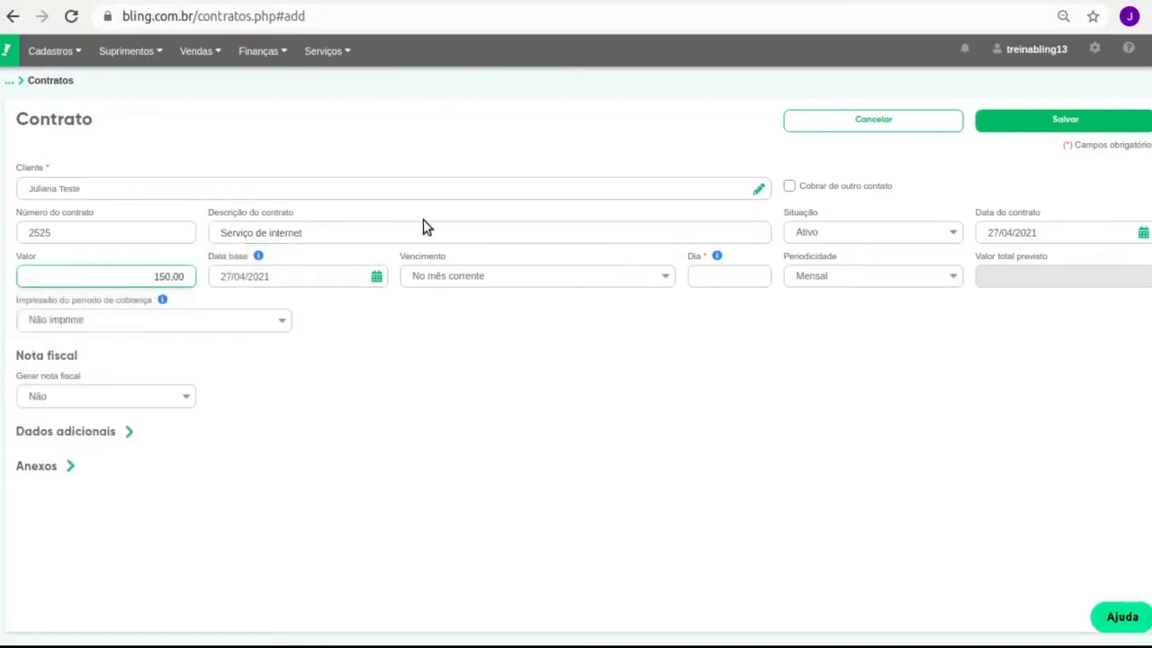
click(545, 466)
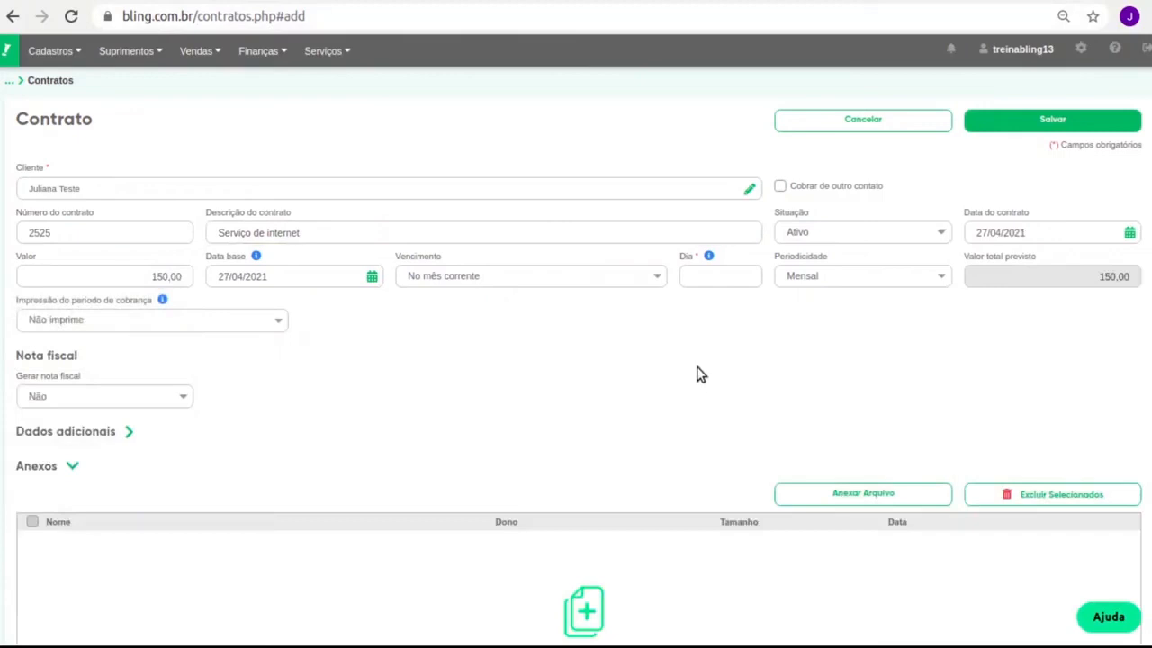
click(254, 474)
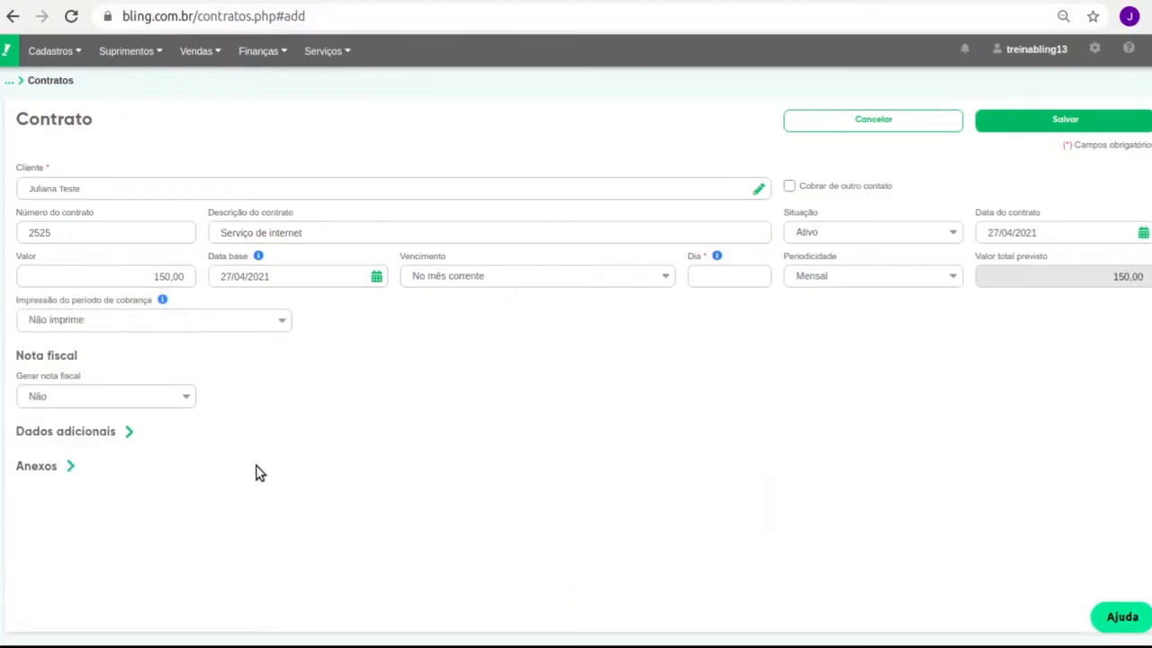
click(540, 276)
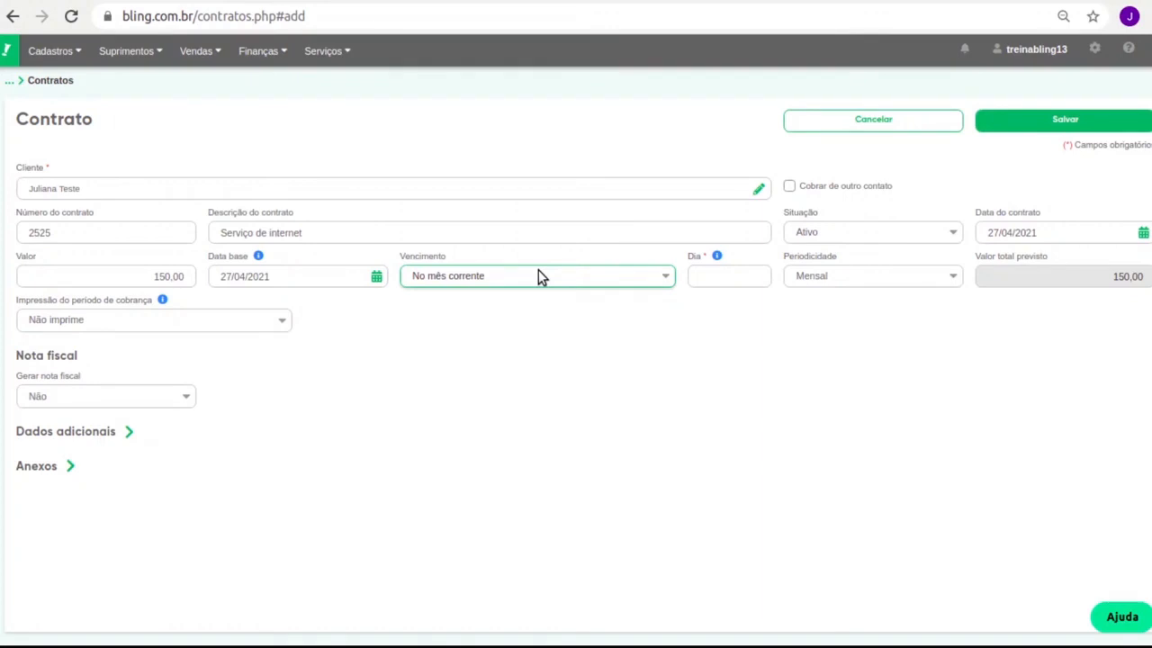
Make the contract fall due on day 10 of the following month.
click(501, 312)
click(759, 286)
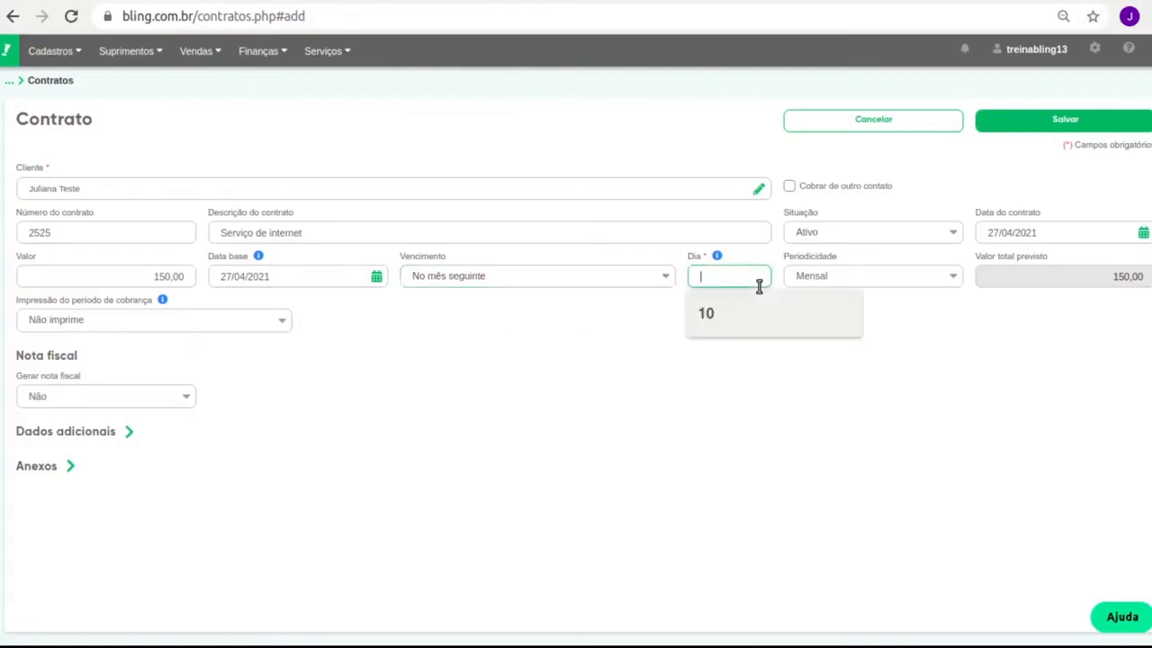
text(10)
click(927, 364)
Review billing frequency and period printing, and set Gerar nota fiscal to Ao gerar Cobrança.
click(850, 280)
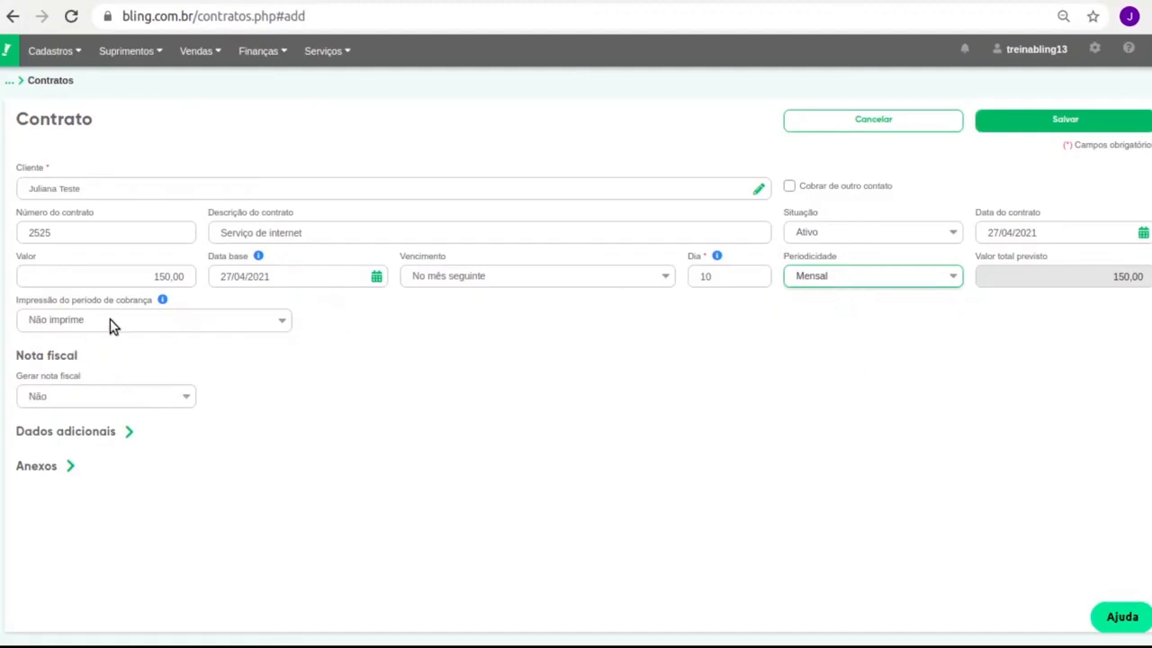
drag(46, 301, 125, 301)
click(130, 330)
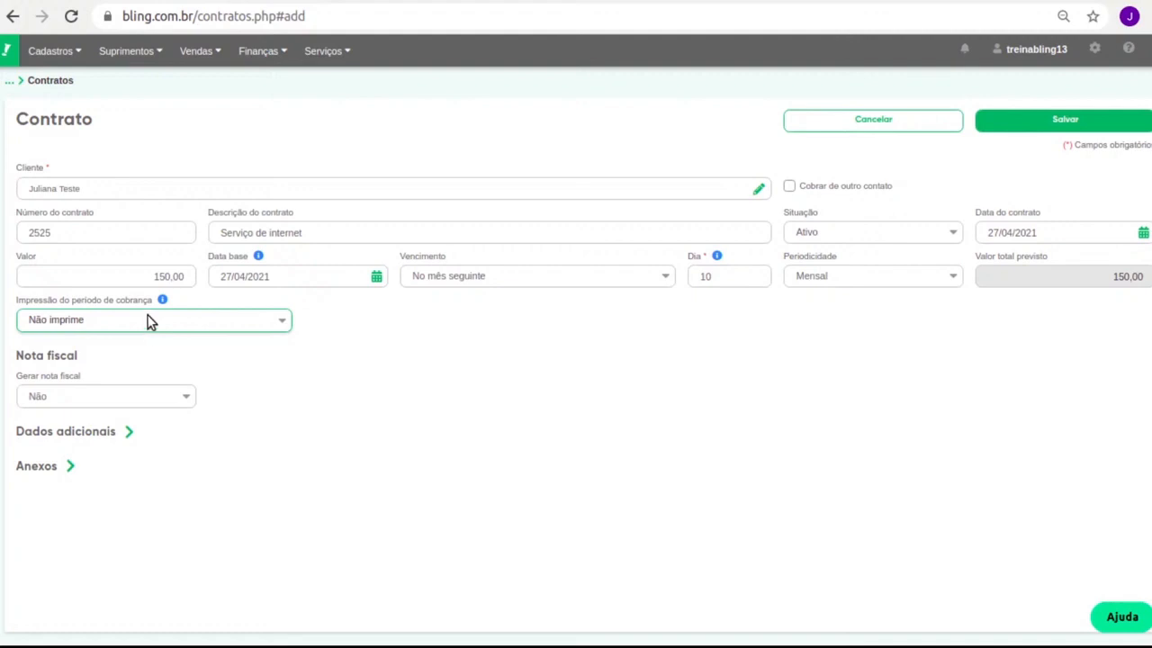
click(92, 403)
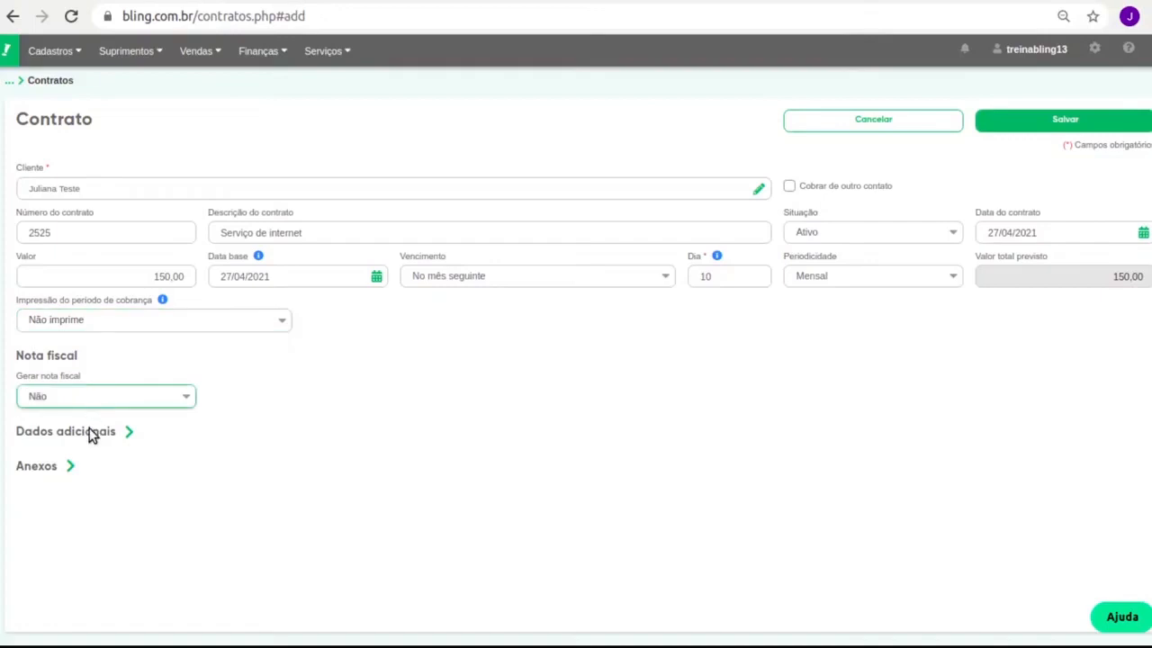
click(98, 435)
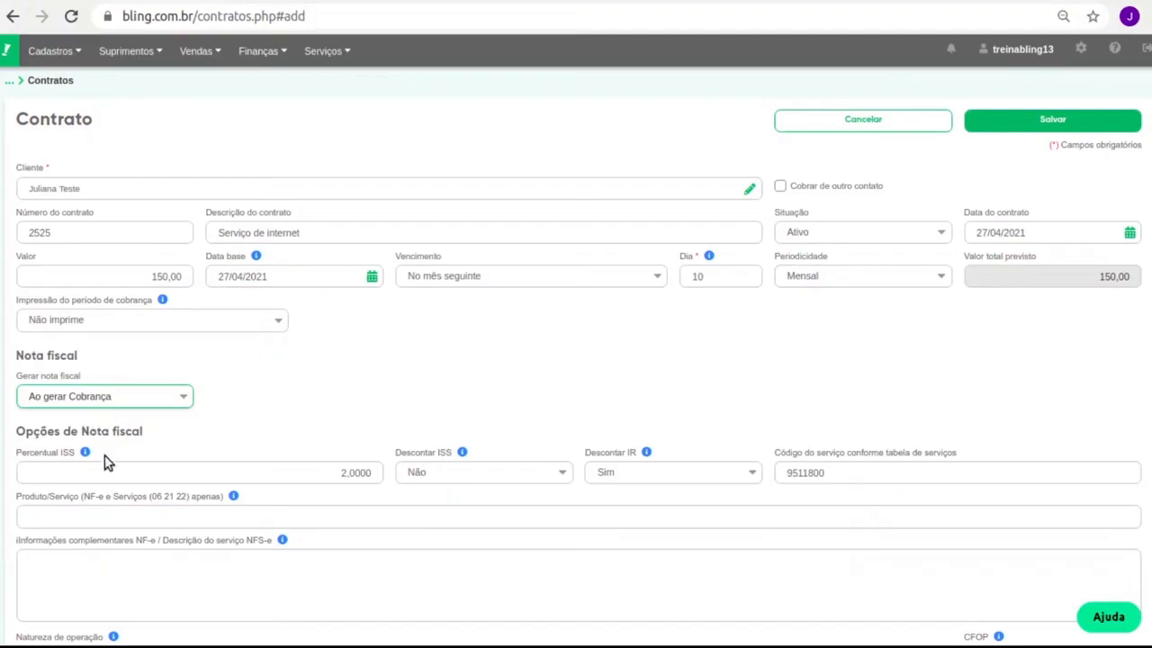
Review the operation nature, CFOP and complementary info fields, and turn off service note generation.
scroll(394, 436, down, 2)
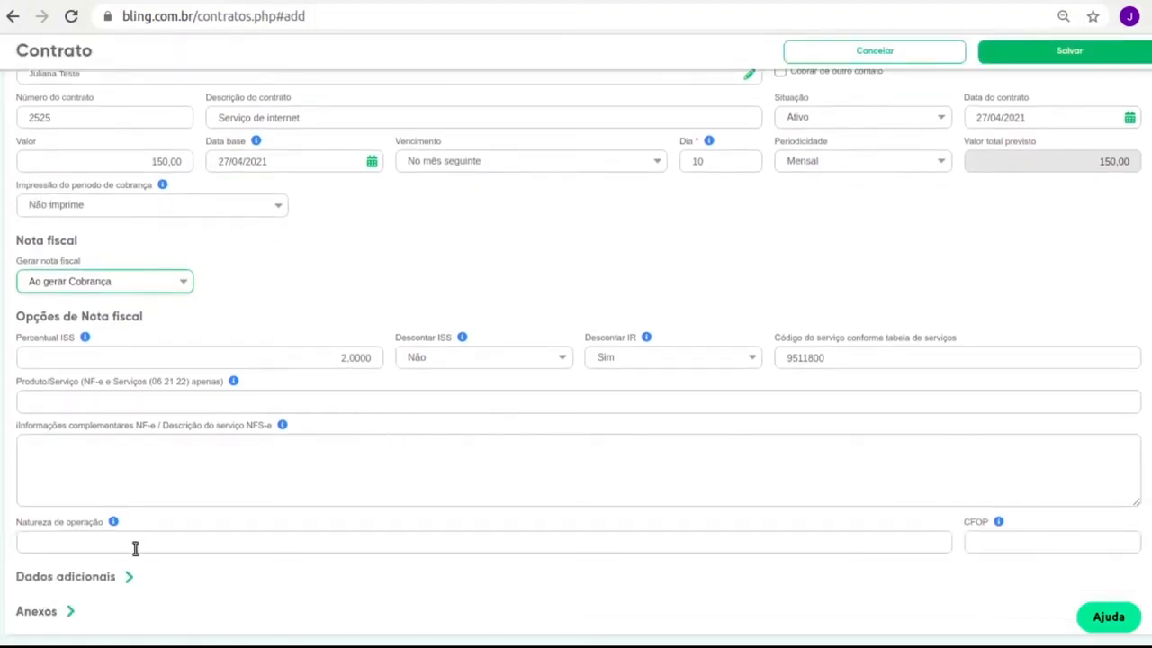
click(226, 544)
click(1000, 540)
click(202, 453)
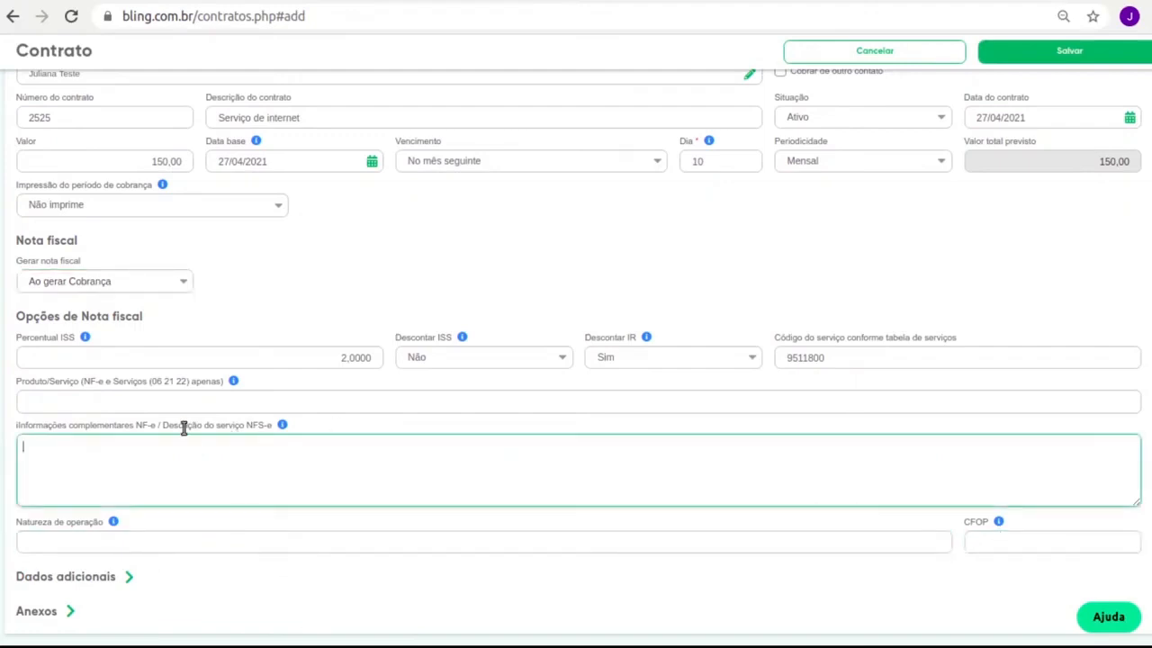
click(123, 286)
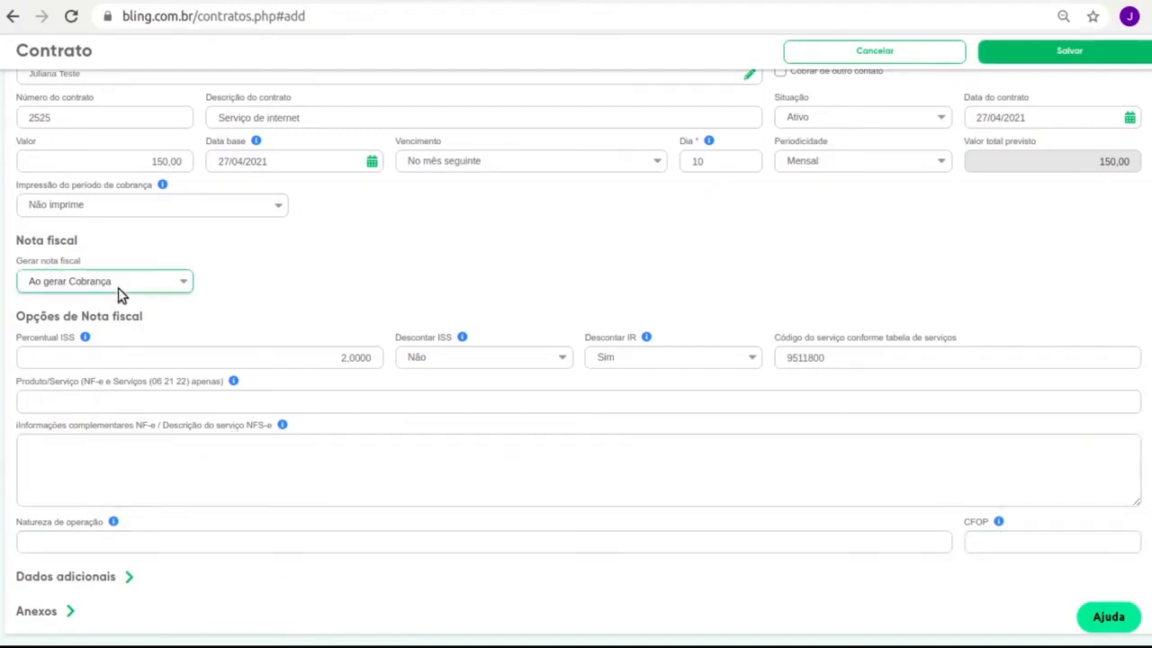
click(118, 295)
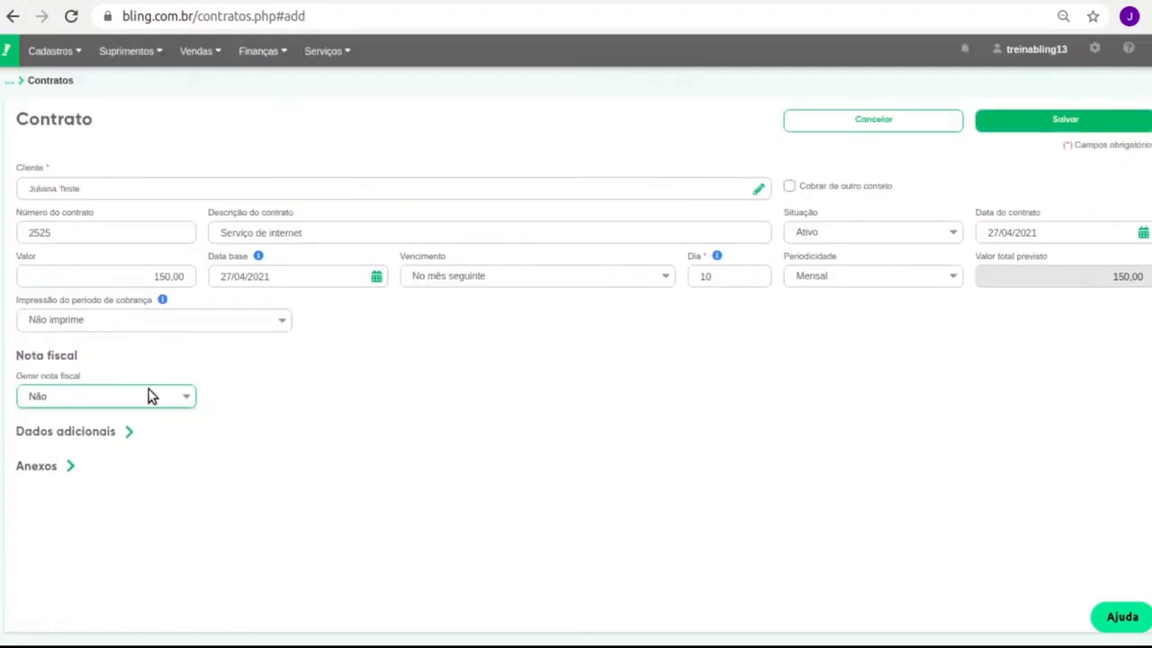
In additional data, note the 150,00 expected total and keep maintenance type at Valor.
click(129, 433)
scroll(144, 442, down, 1)
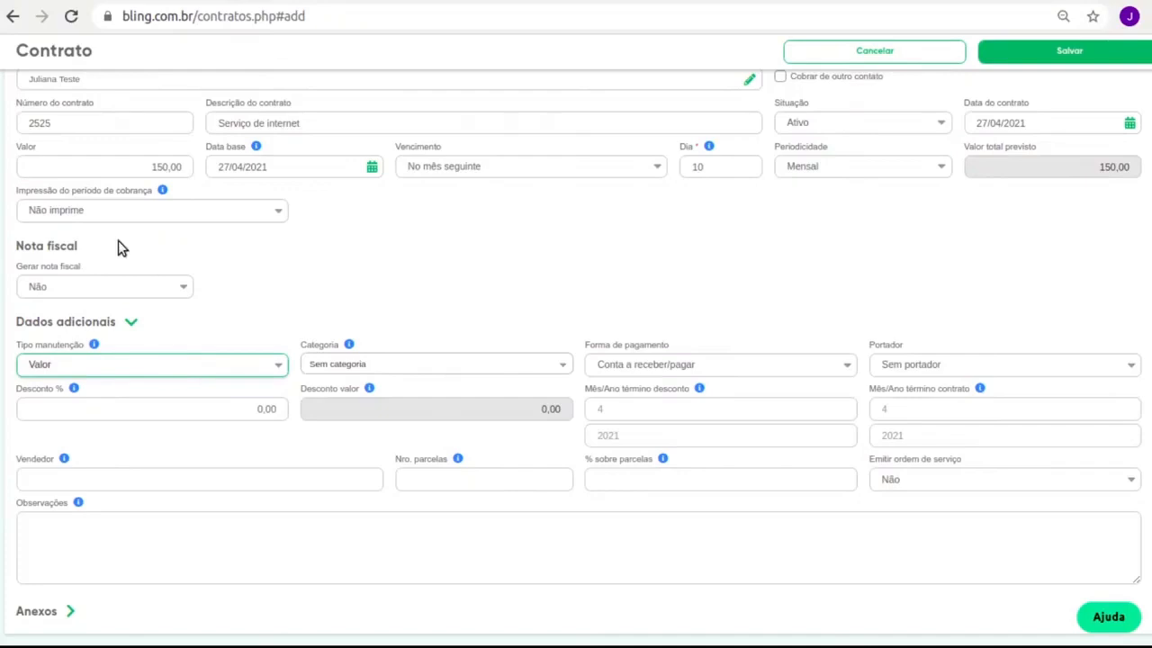
drag(1097, 170, 1130, 171)
click(69, 368)
click(67, 404)
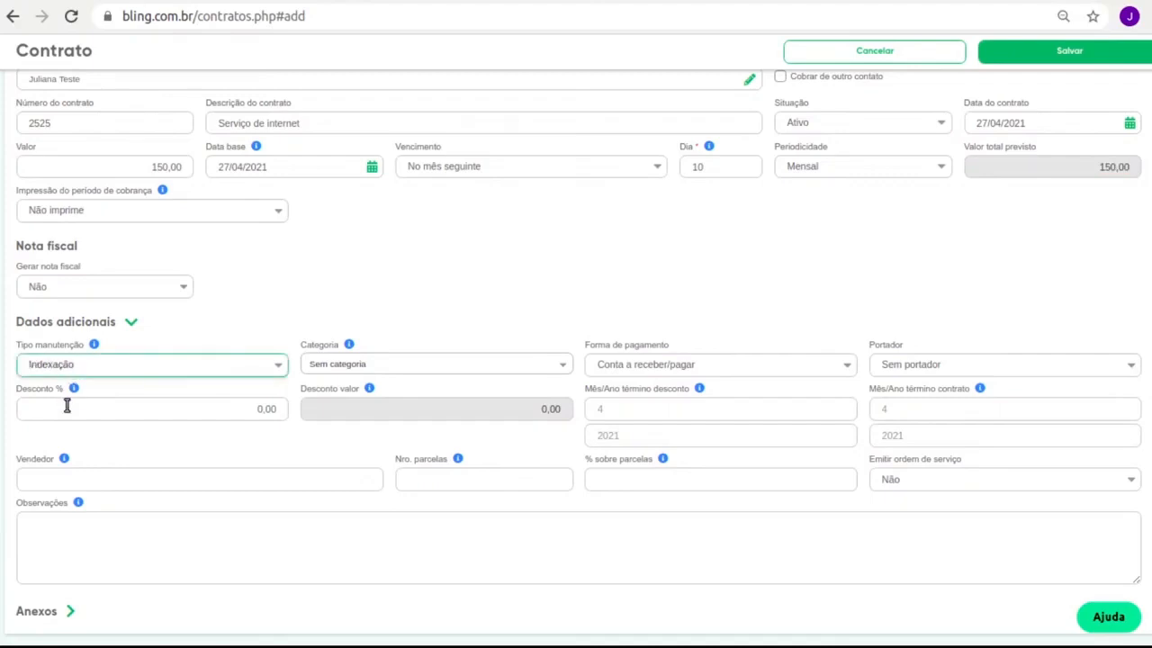
click(105, 366)
click(105, 389)
scroll(825, 300, up, 3)
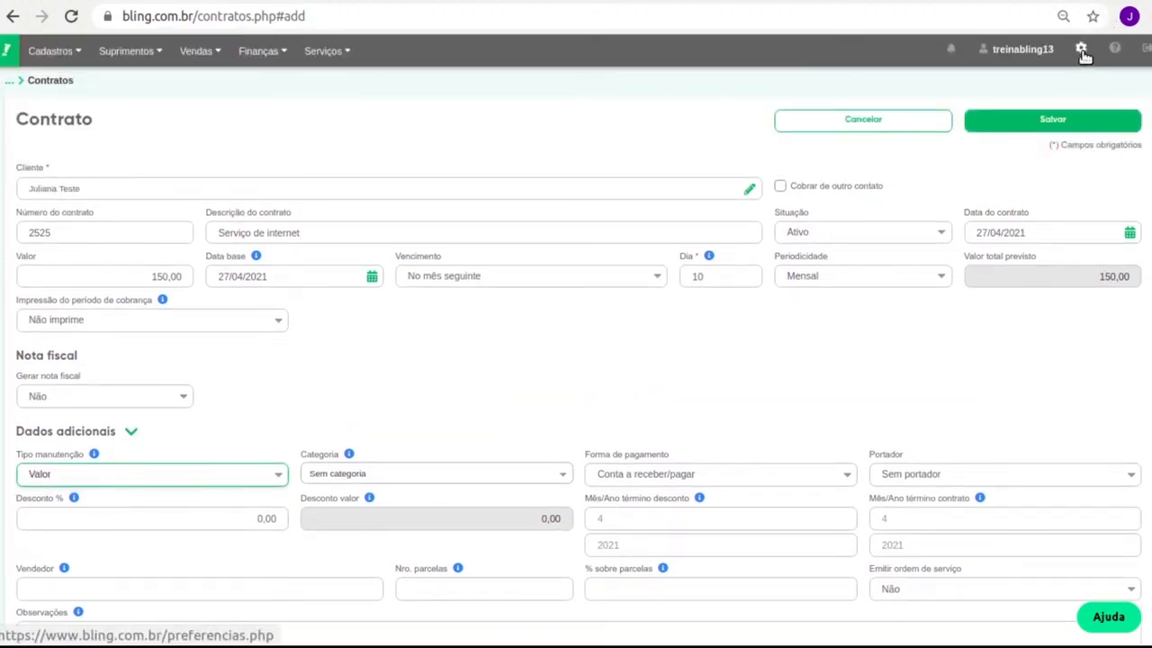
middle_click(1082, 50)
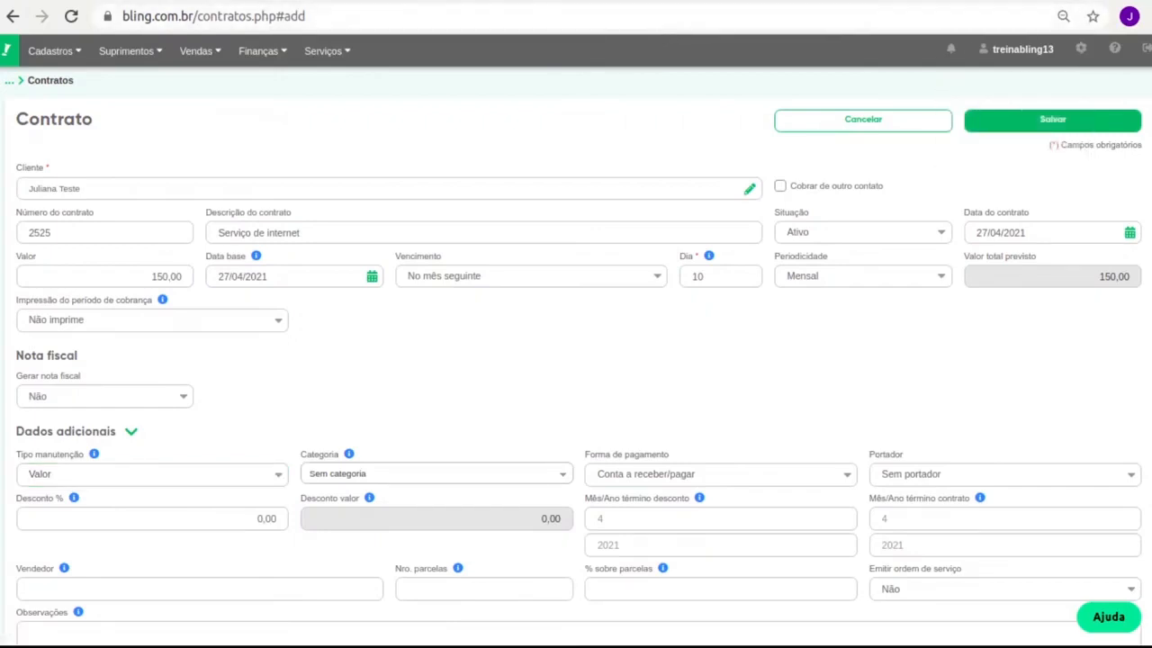
Open Preferências > Serviços > Configurações de contratos e cobranças.
click(317, 3)
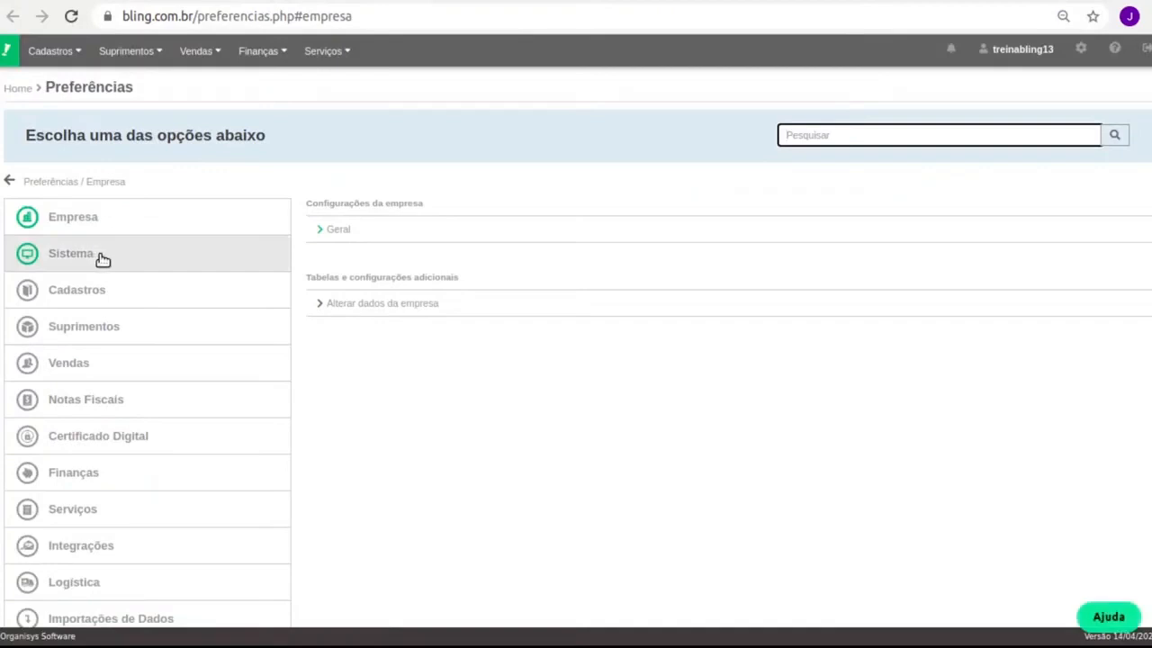
click(125, 519)
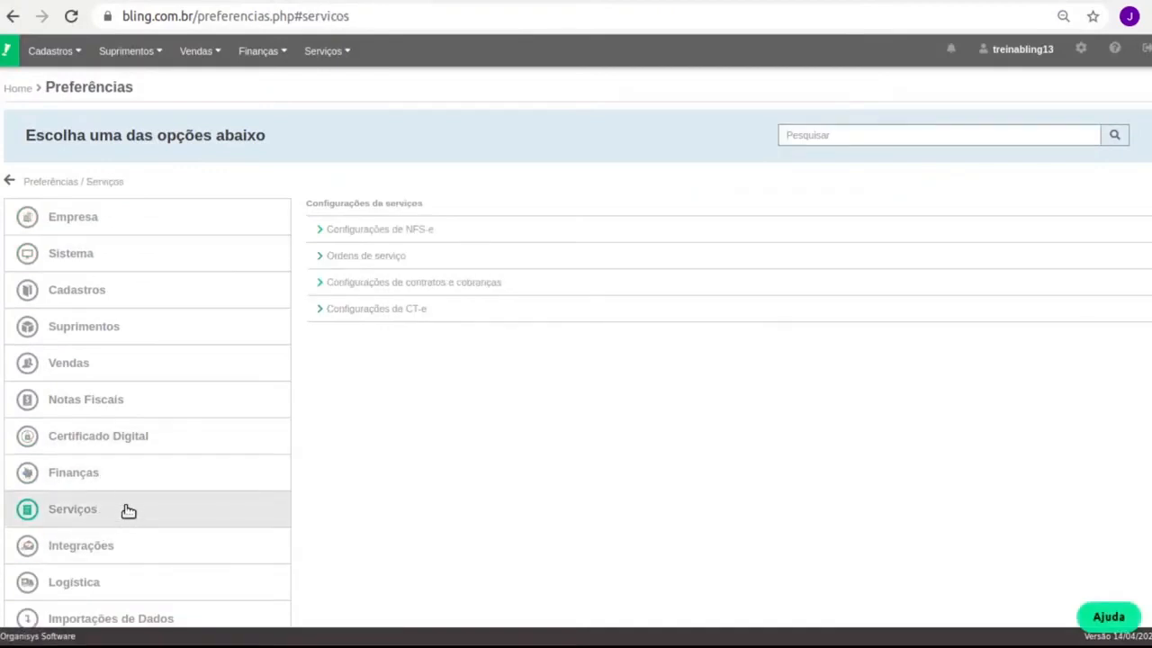
click(450, 284)
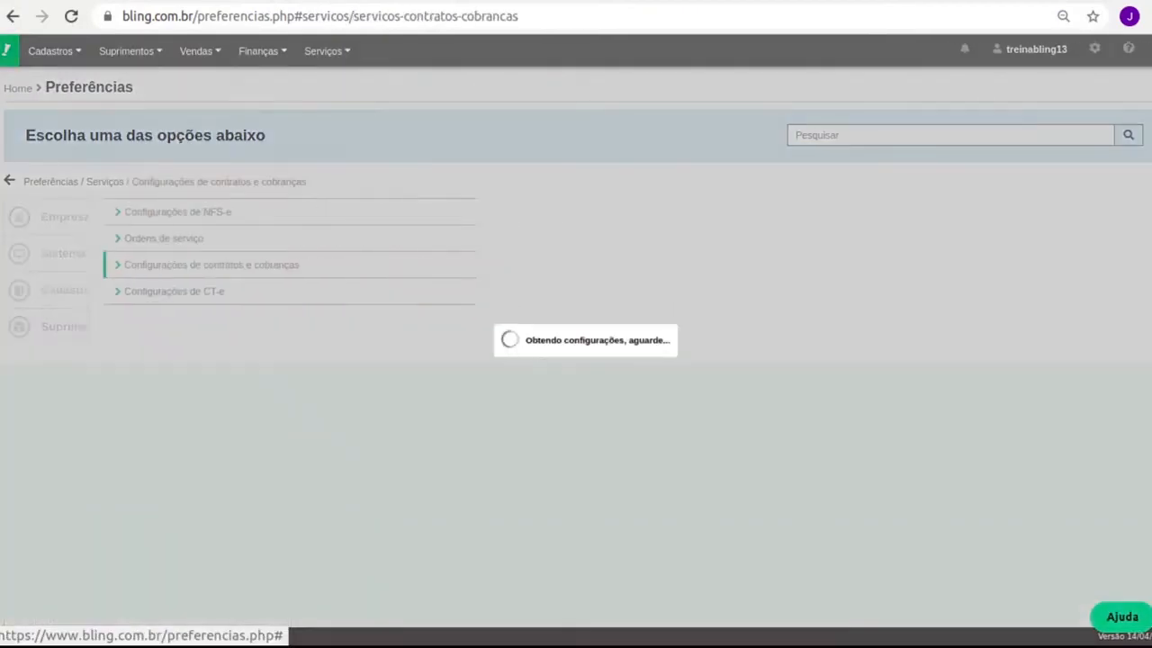
Try 110 and then 200 in the Índice de valor field, then clear it.
scroll(460, 418, down, 3)
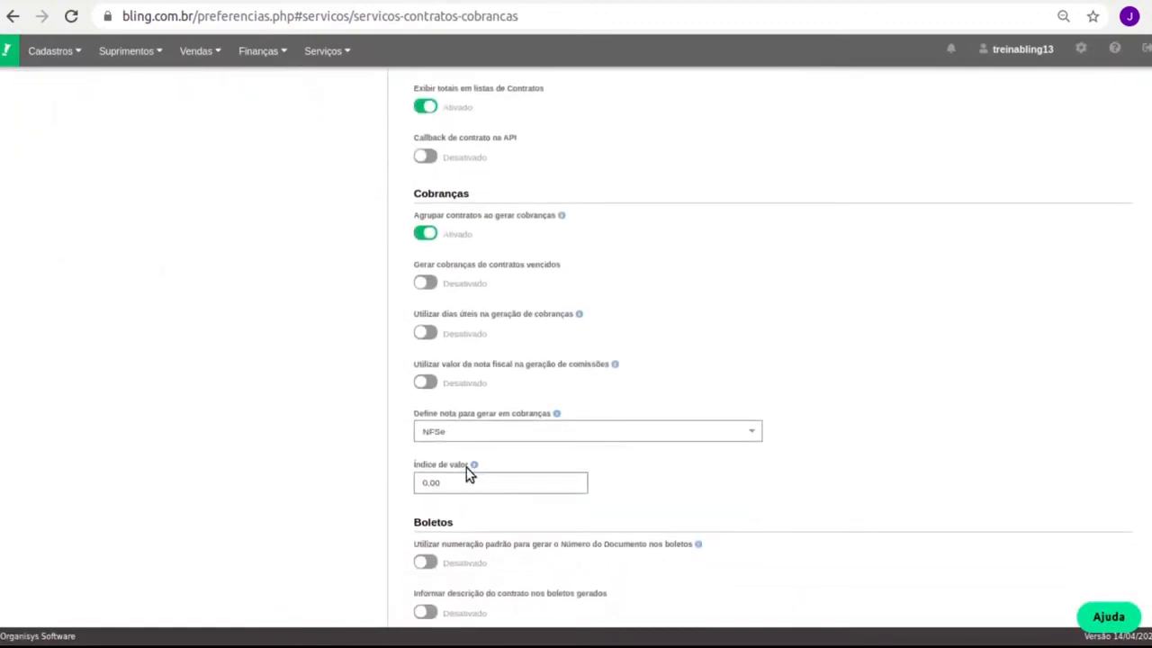
triple_click(453, 464)
triple_click(466, 480)
text(110)
key(BackSpace)
key(BackSpace)
key(BackSpace)
text(200)
key(BackSpace)
key(BackSpace)
click(137, 2)
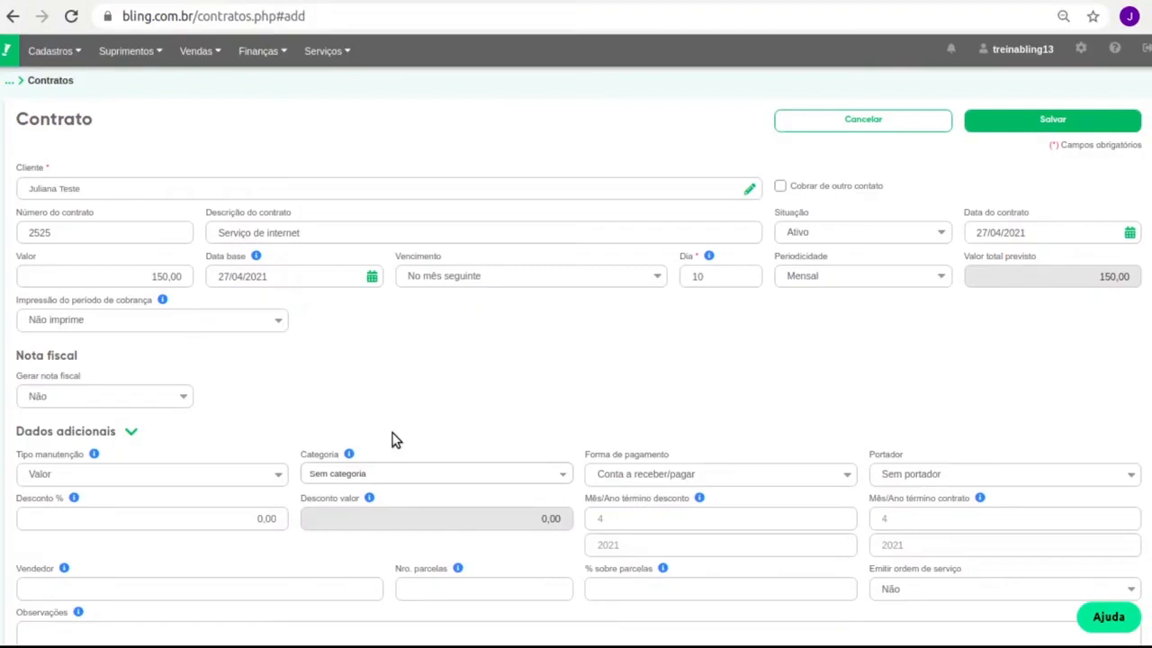
click(27, 482)
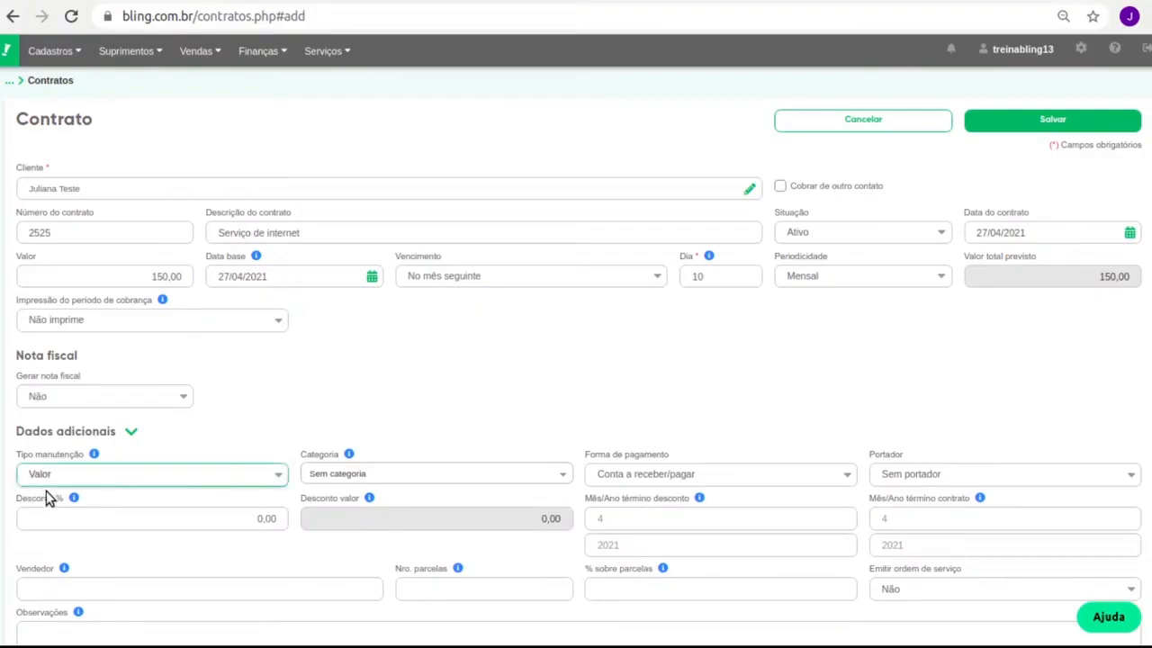
click(52, 515)
click(96, 496)
scroll(632, 387, down, 3)
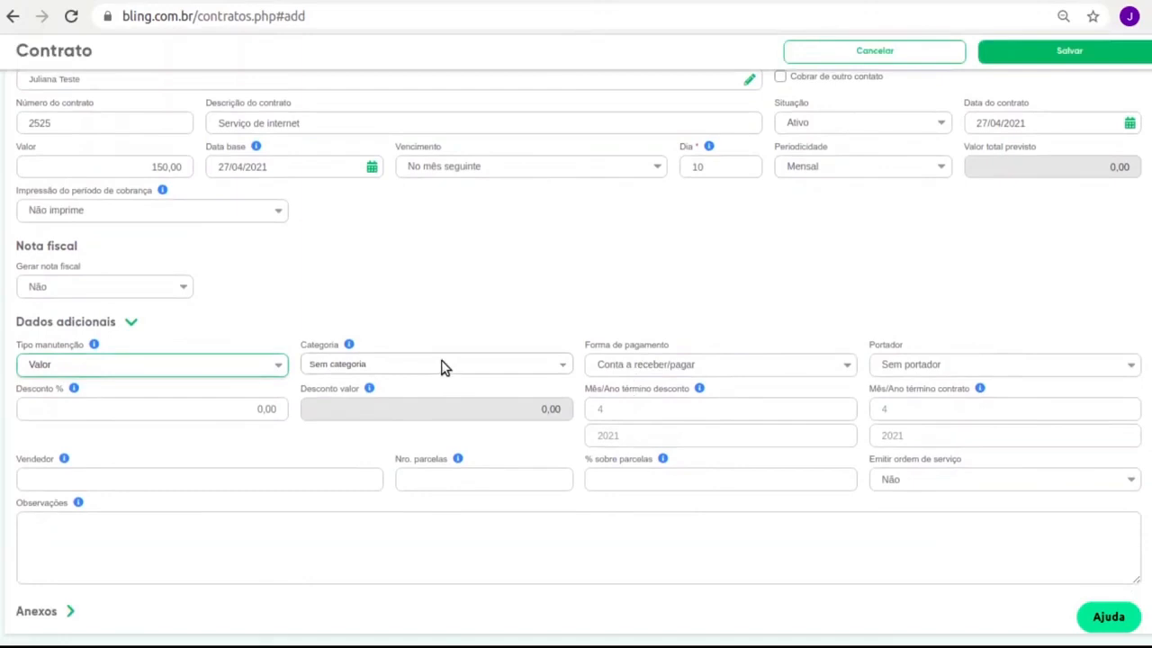
click(668, 346)
double_click(664, 345)
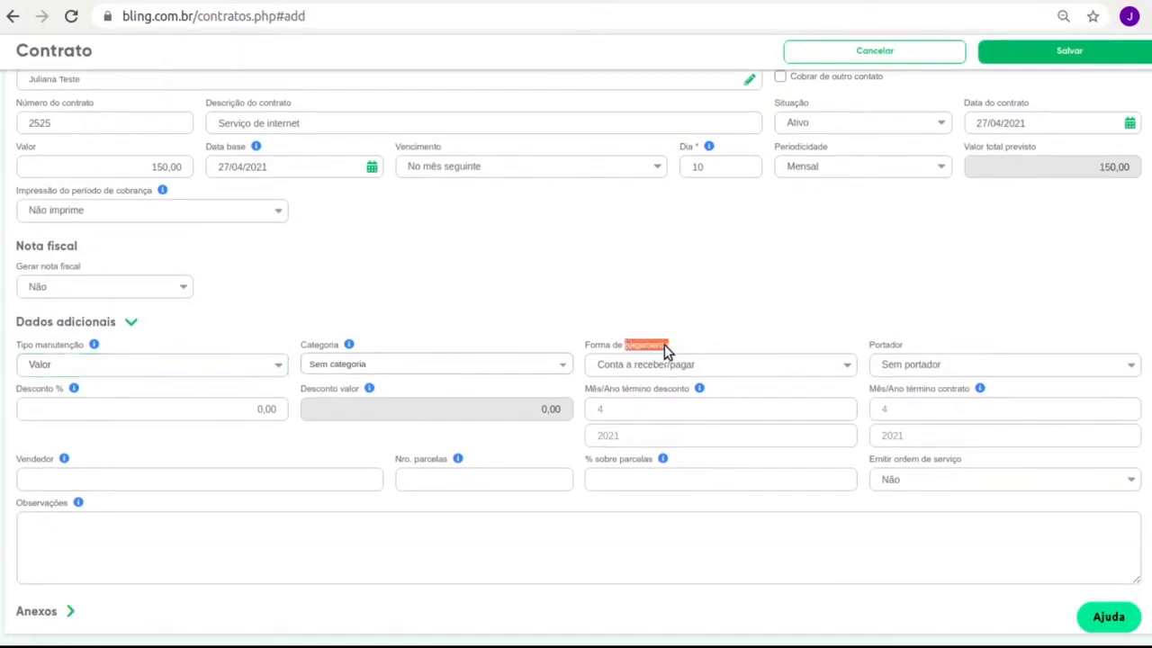
triple_click(647, 341)
click(753, 322)
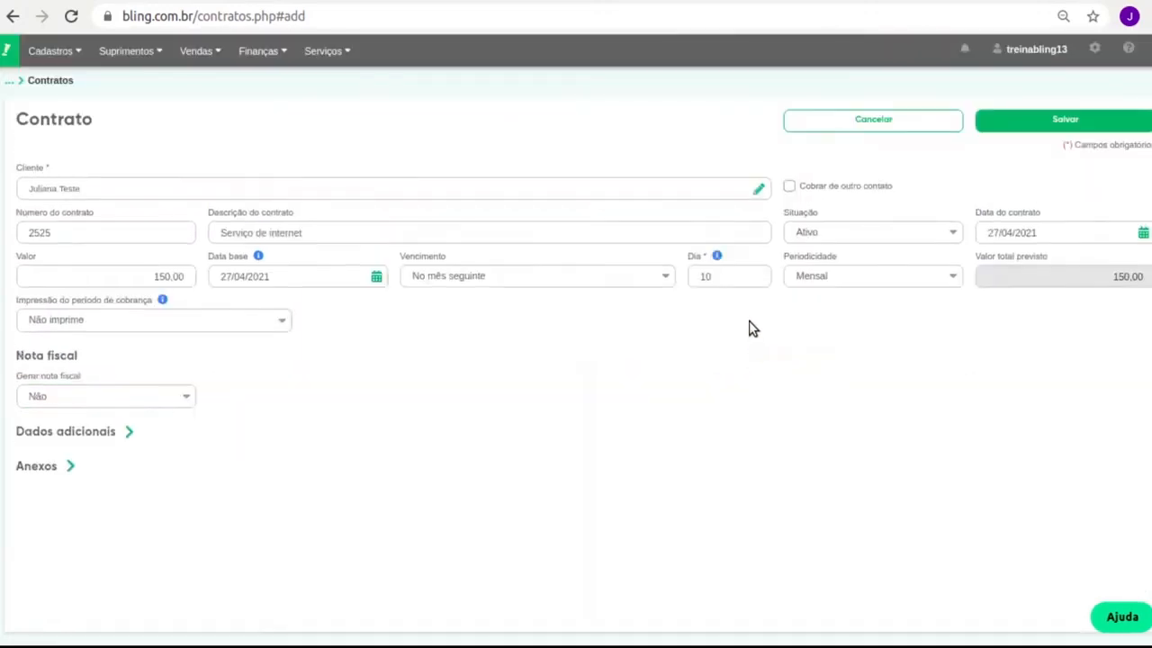
click(96, 432)
scroll(627, 386, down, 2)
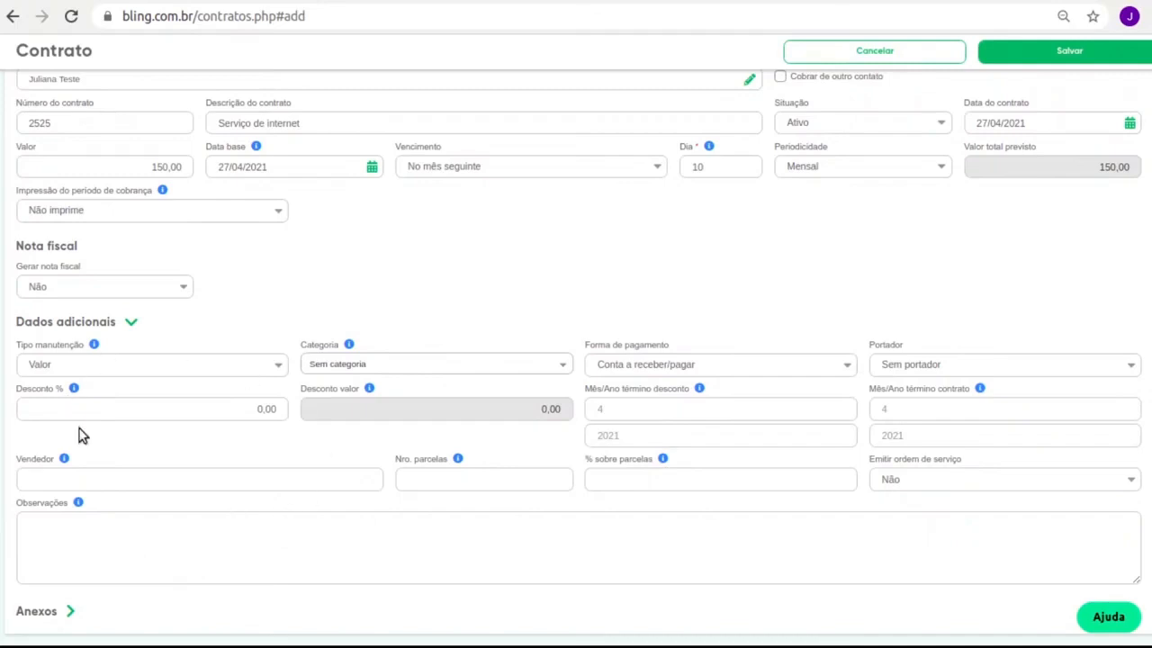
click(50, 619)
scroll(114, 510, down, 3)
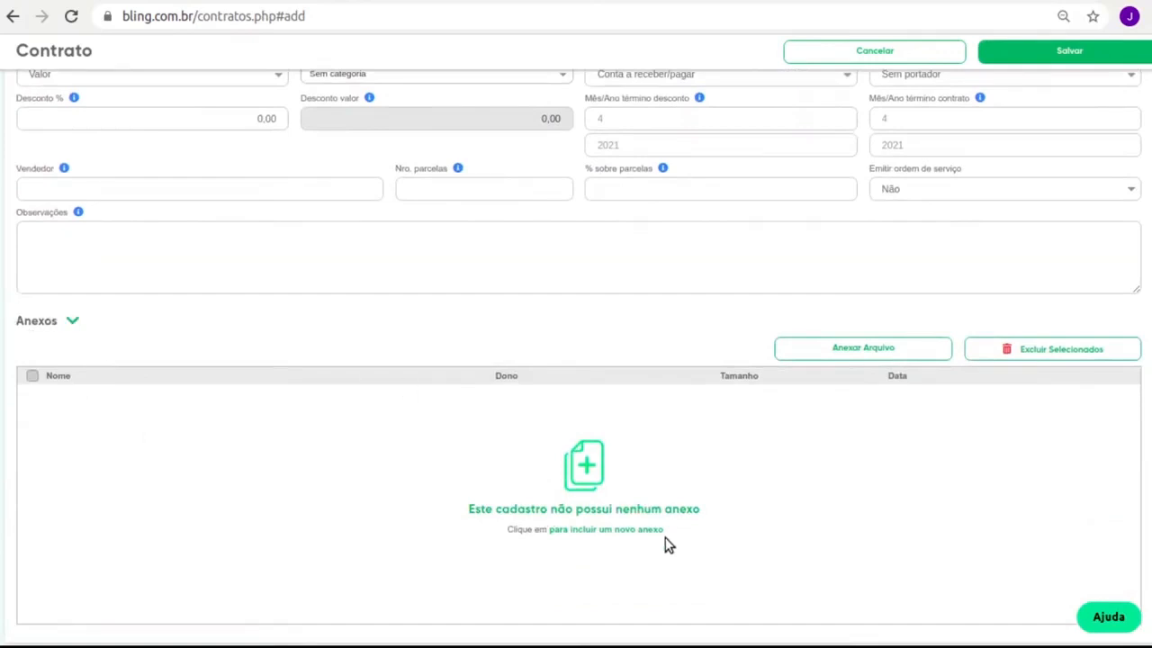
scroll(70, 324, up, 5)
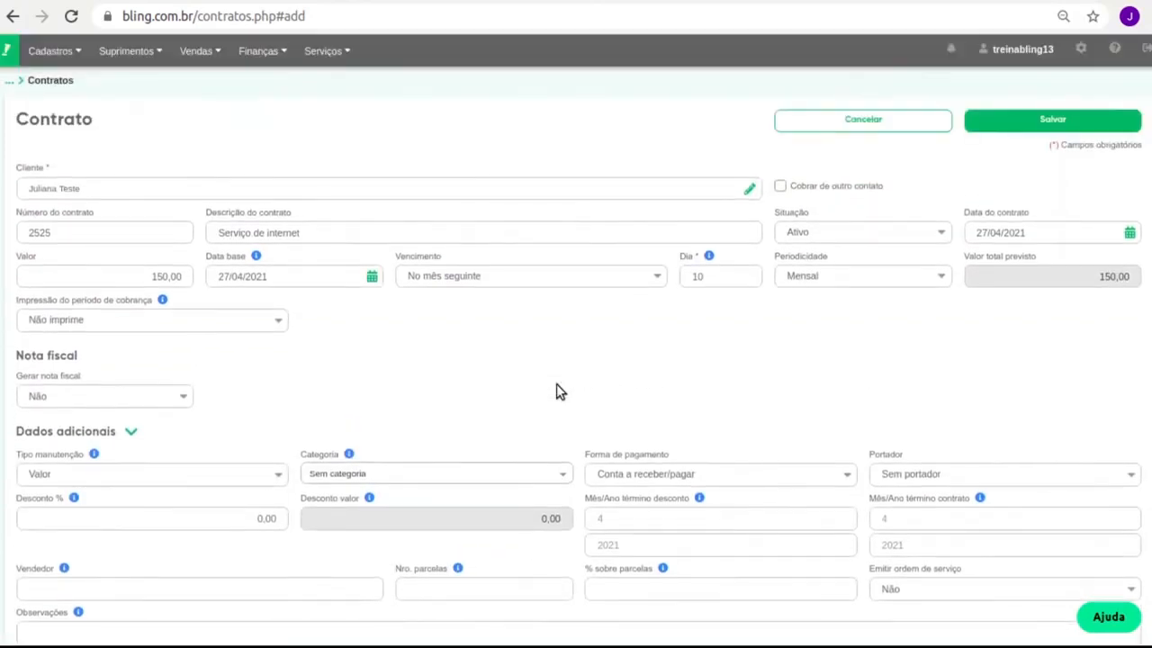
Save contract 2525 and generate its 4 cobranças over a period starting 05/2021.
click(1065, 134)
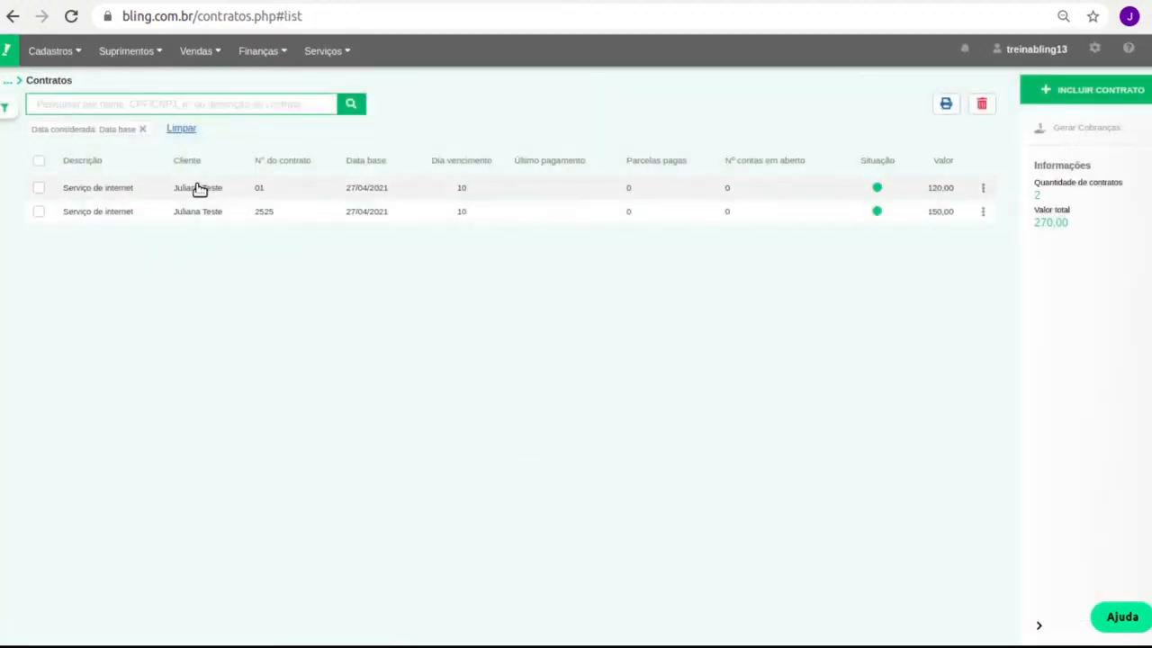
click(35, 214)
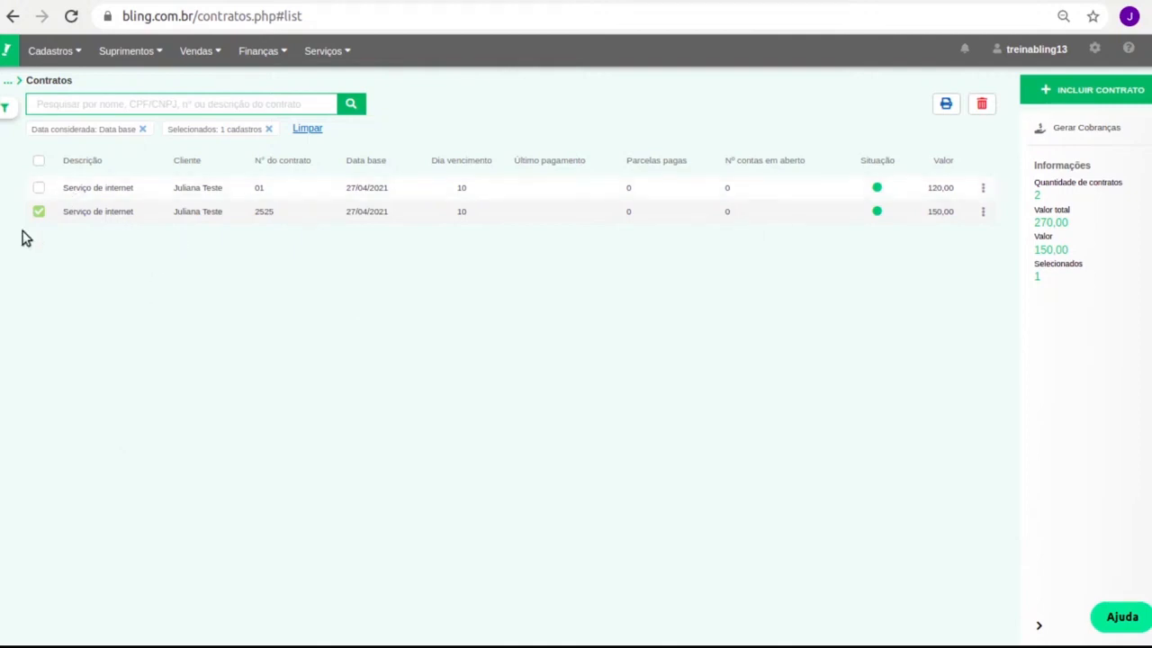
click(1116, 135)
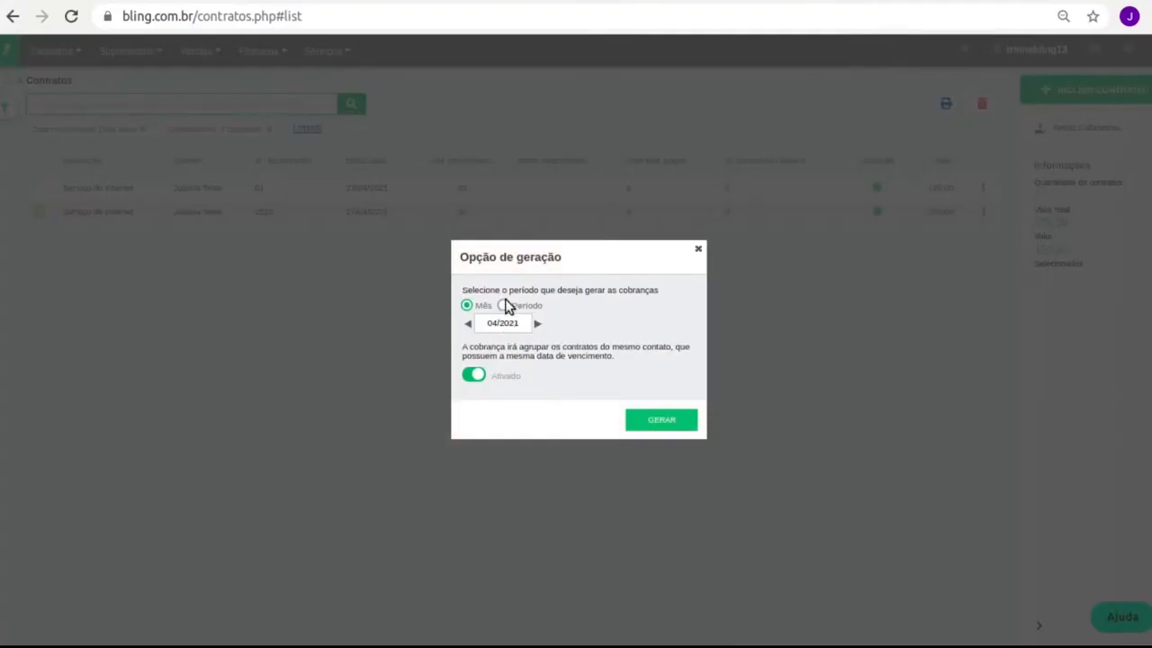
click(503, 306)
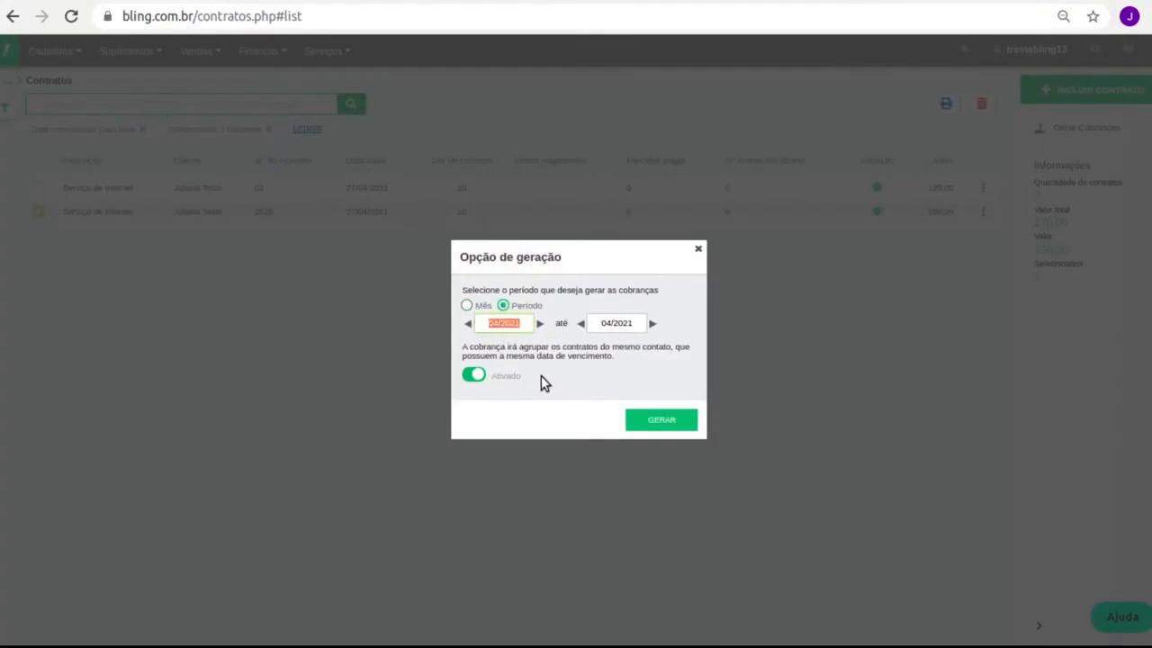
click(540, 323)
click(643, 431)
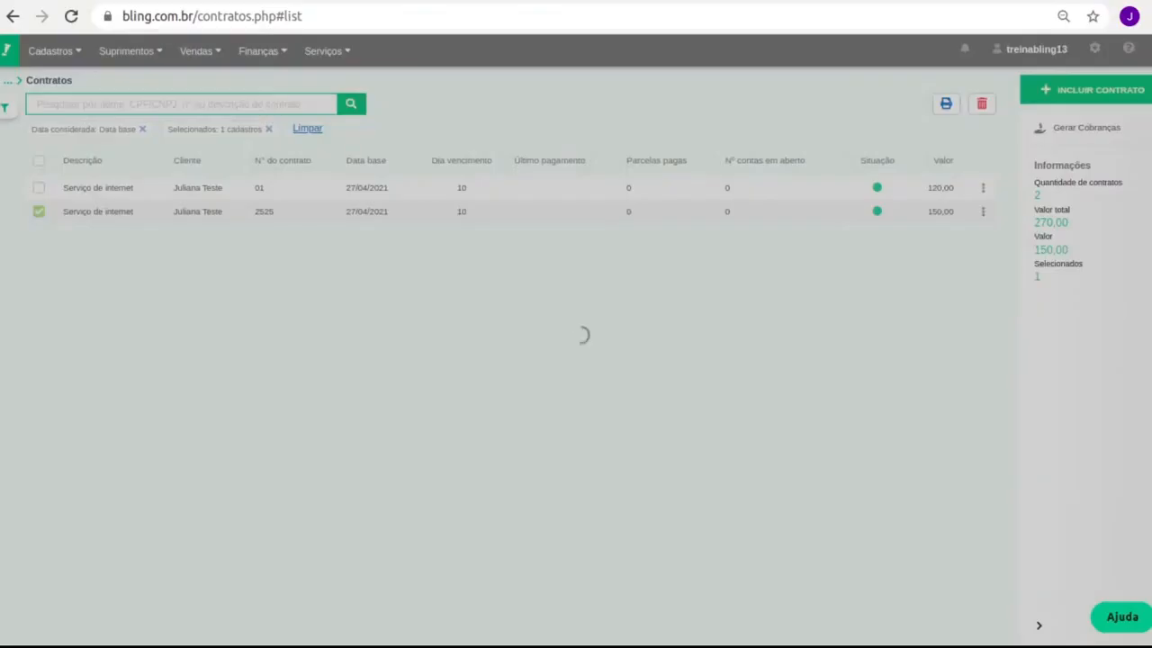
drag(477, 332, 586, 340)
click(711, 401)
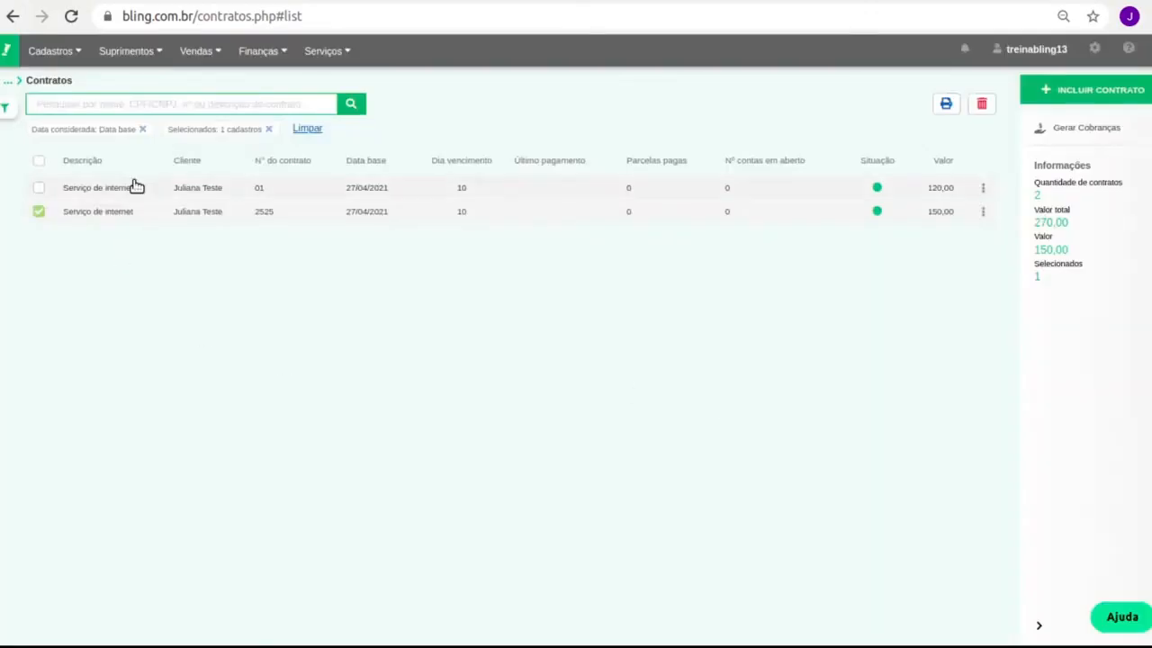
click(350, 53)
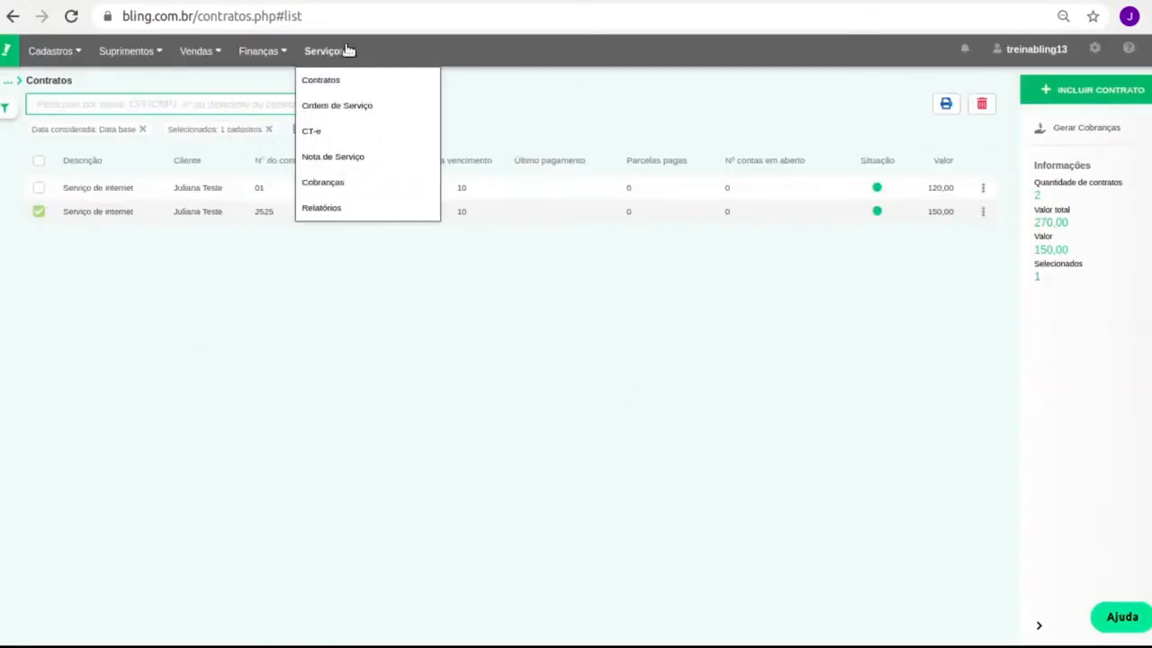
click(261, 52)
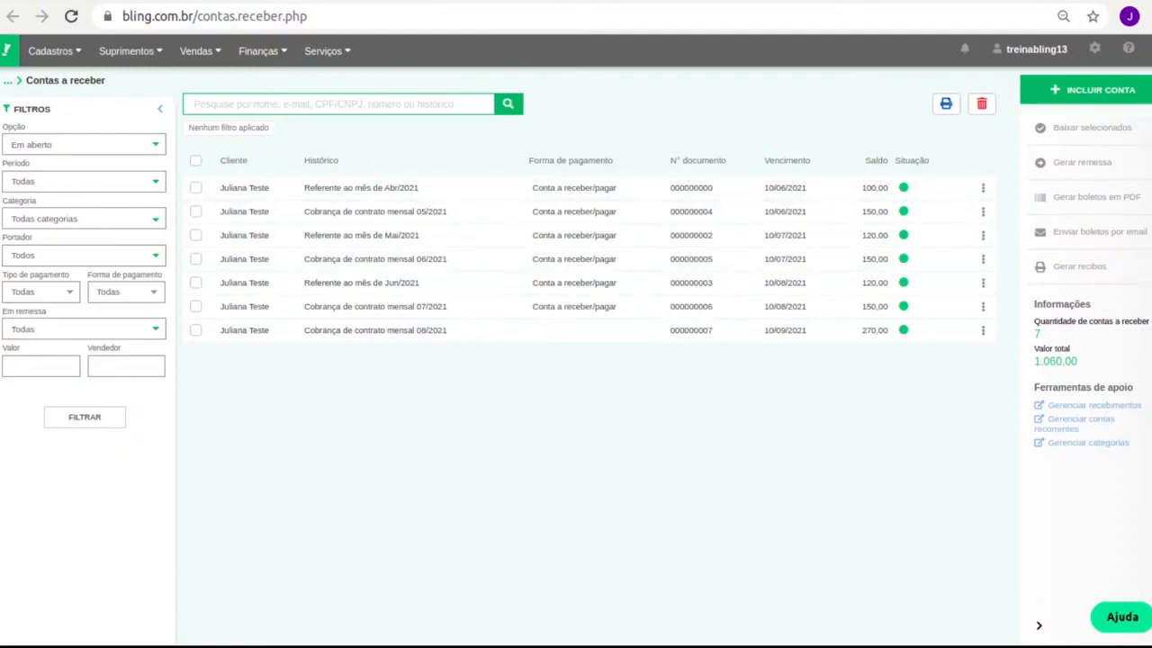
click(117, 1)
mouse_move(271, 52)
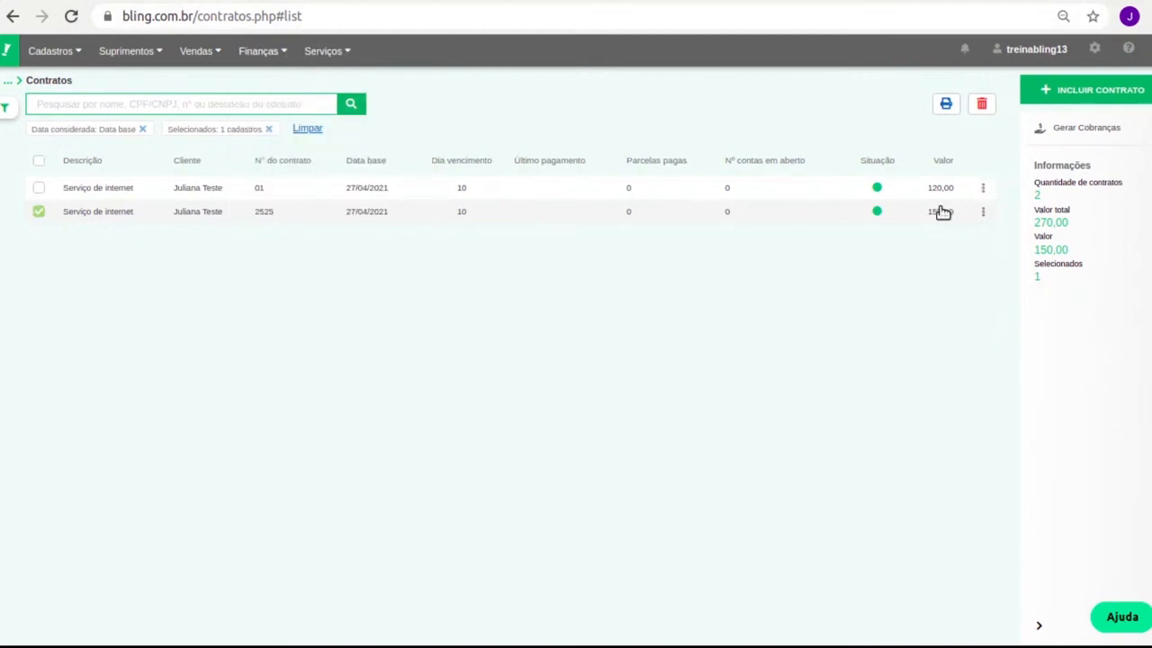
click(530, 213)
scroll(378, 308, down, 2)
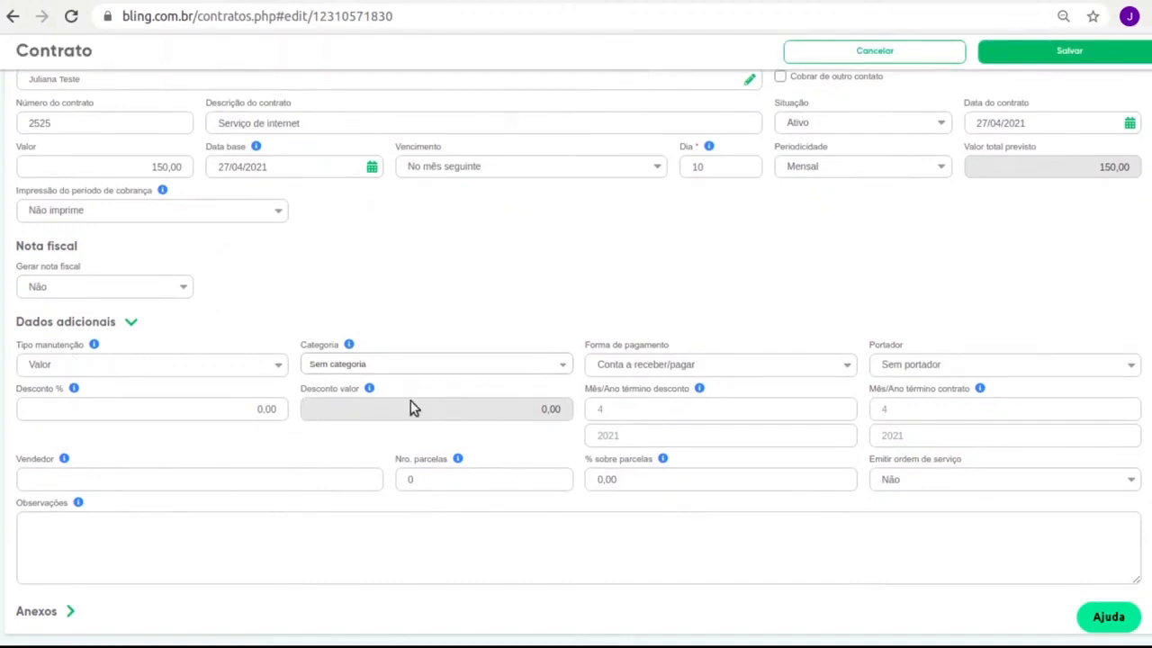
scroll(970, 458, up, 2)
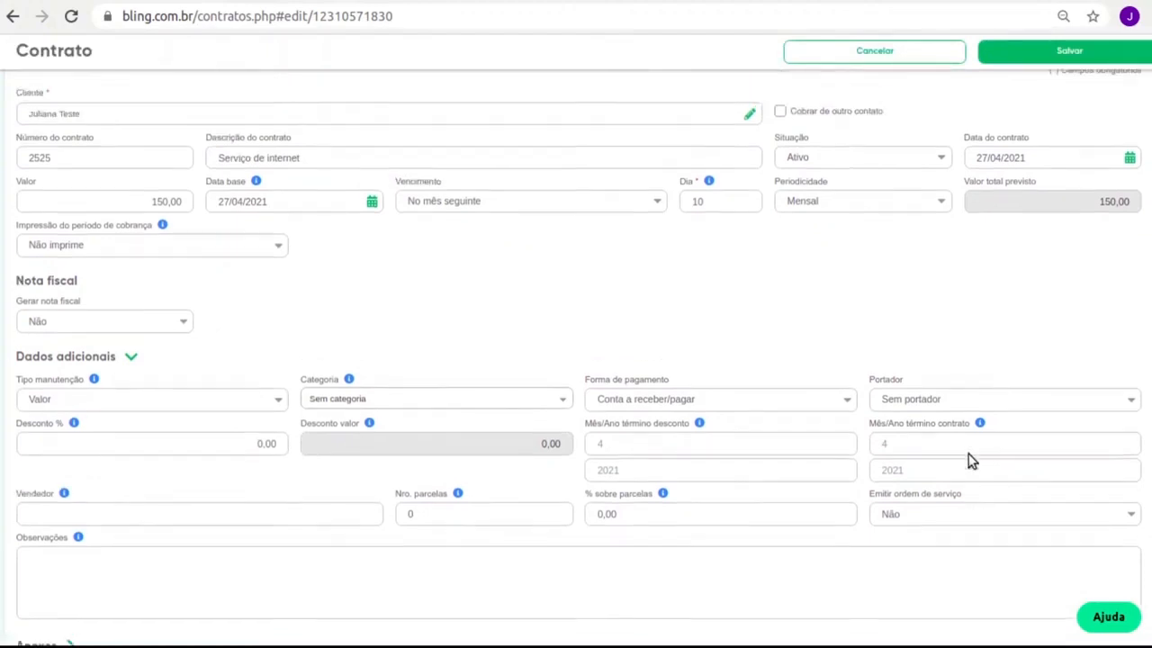
double_click(1073, 284)
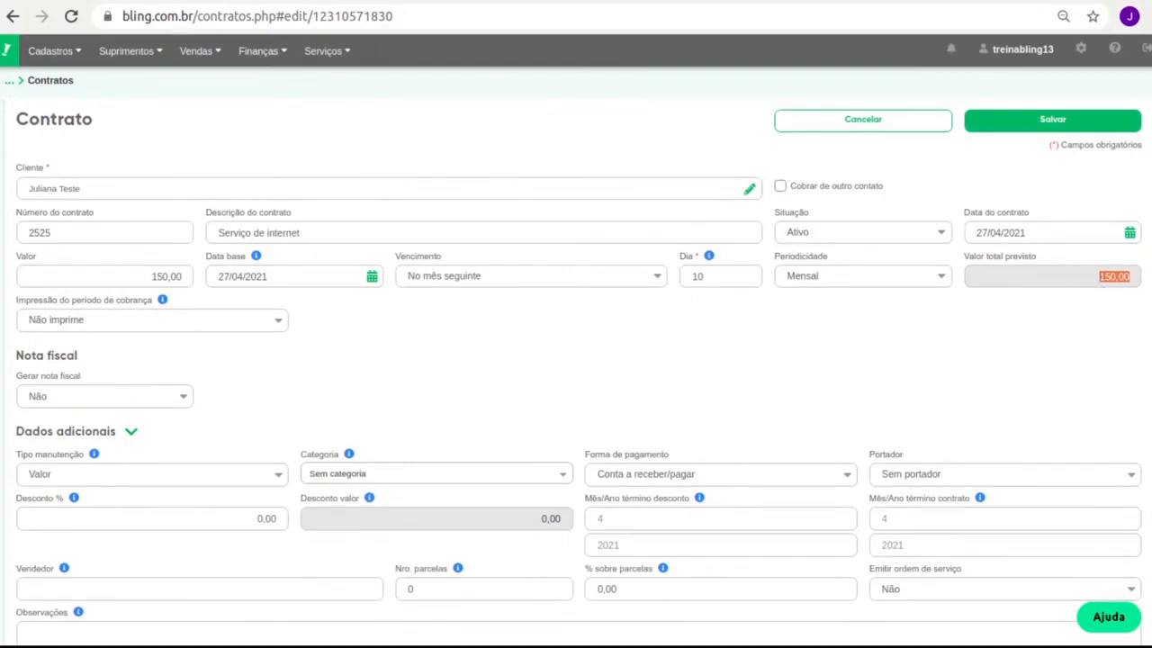
click(910, 119)
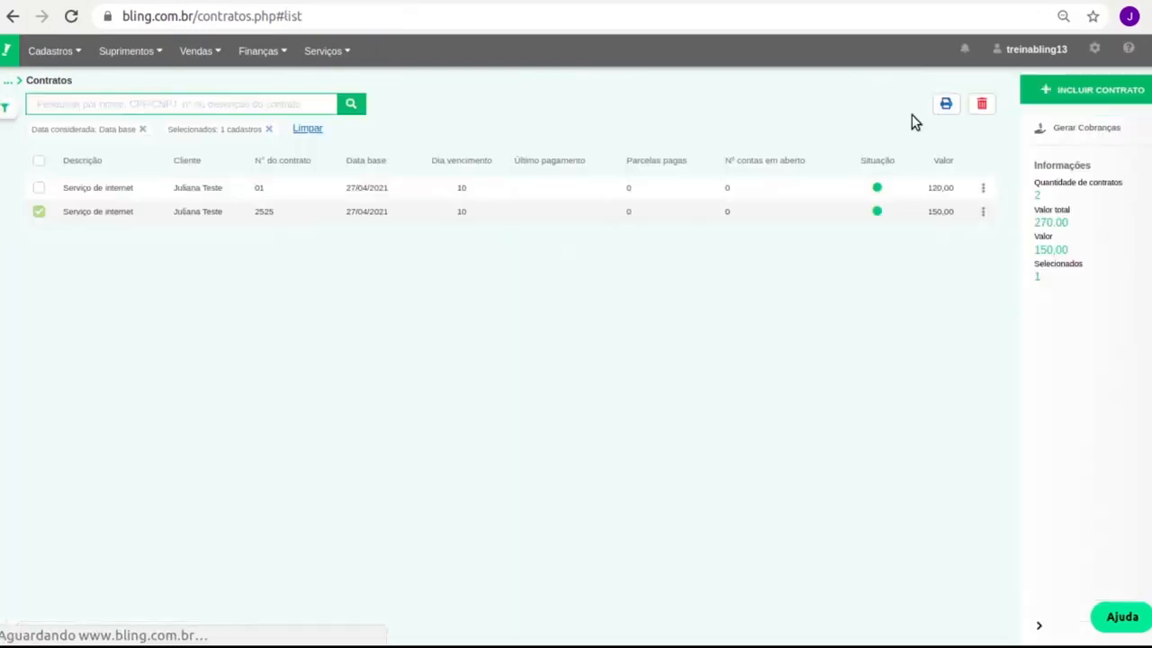
click(38, 212)
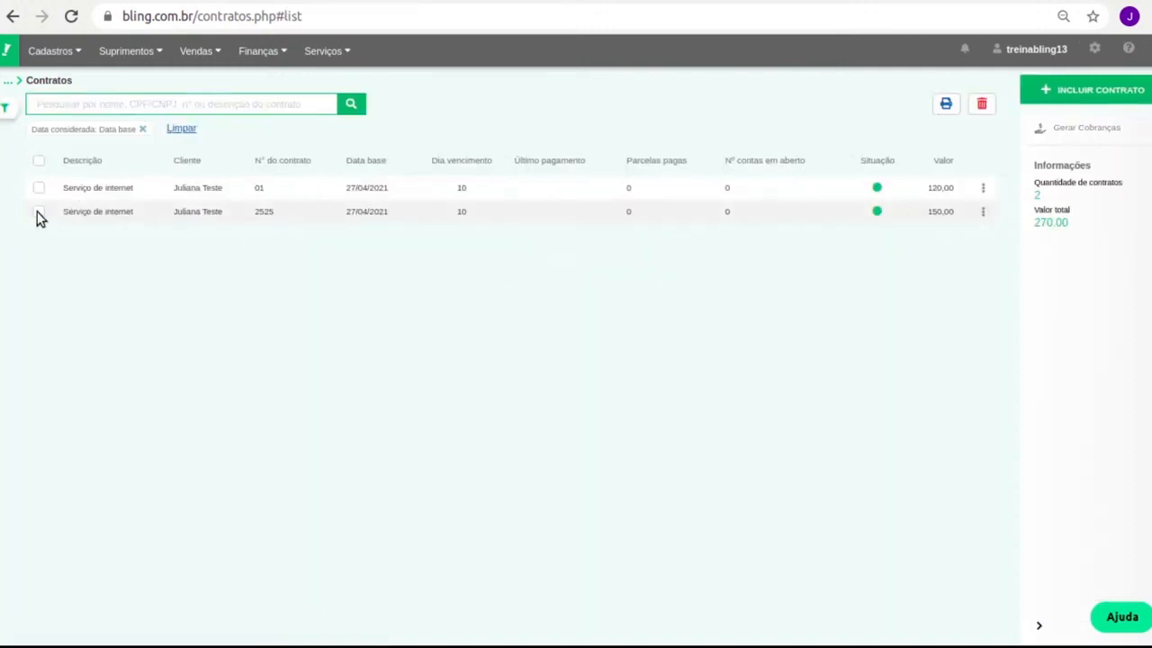
click(94, 213)
double_click(1106, 281)
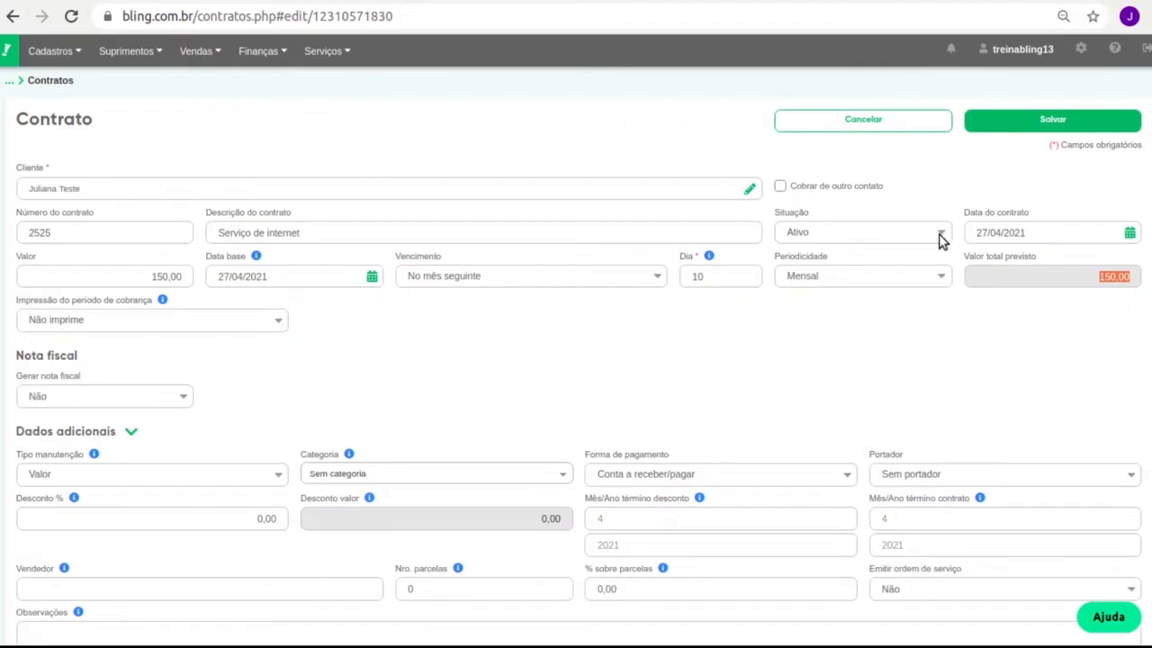
click(891, 117)
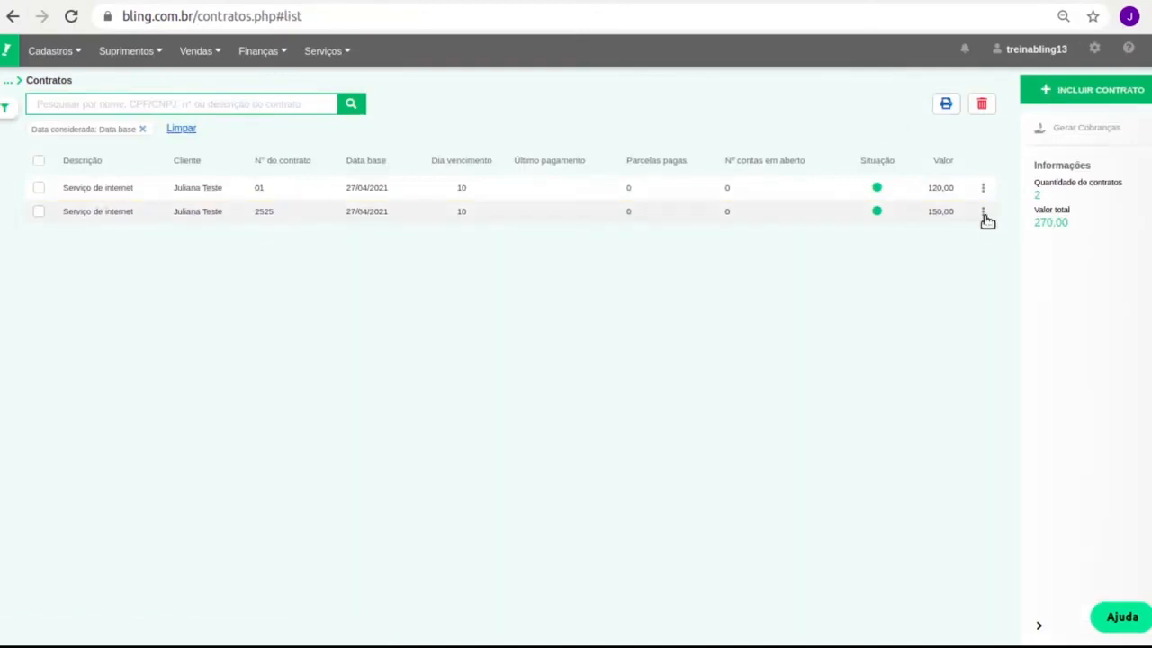
click(983, 214)
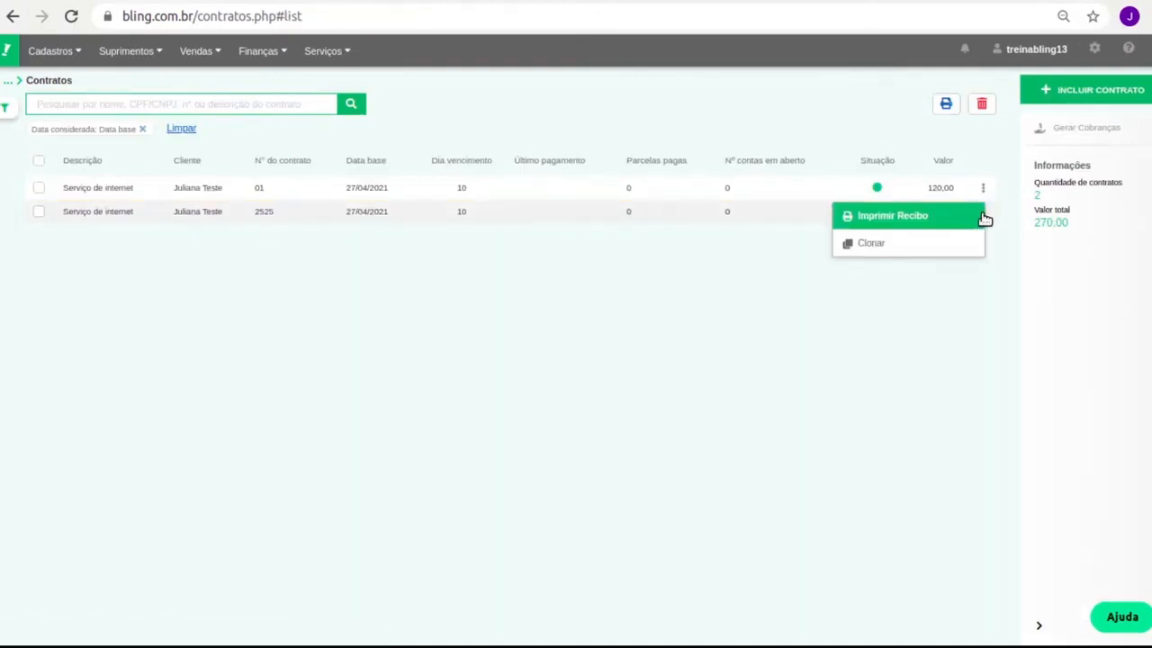
click(560, 425)
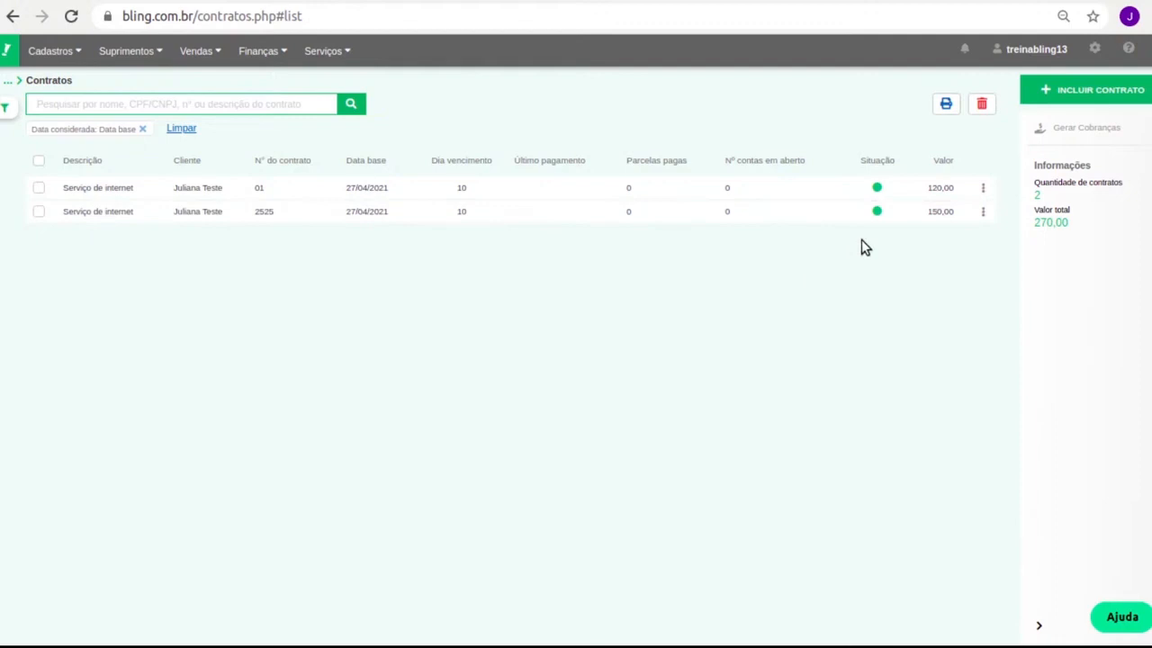
click(419, 188)
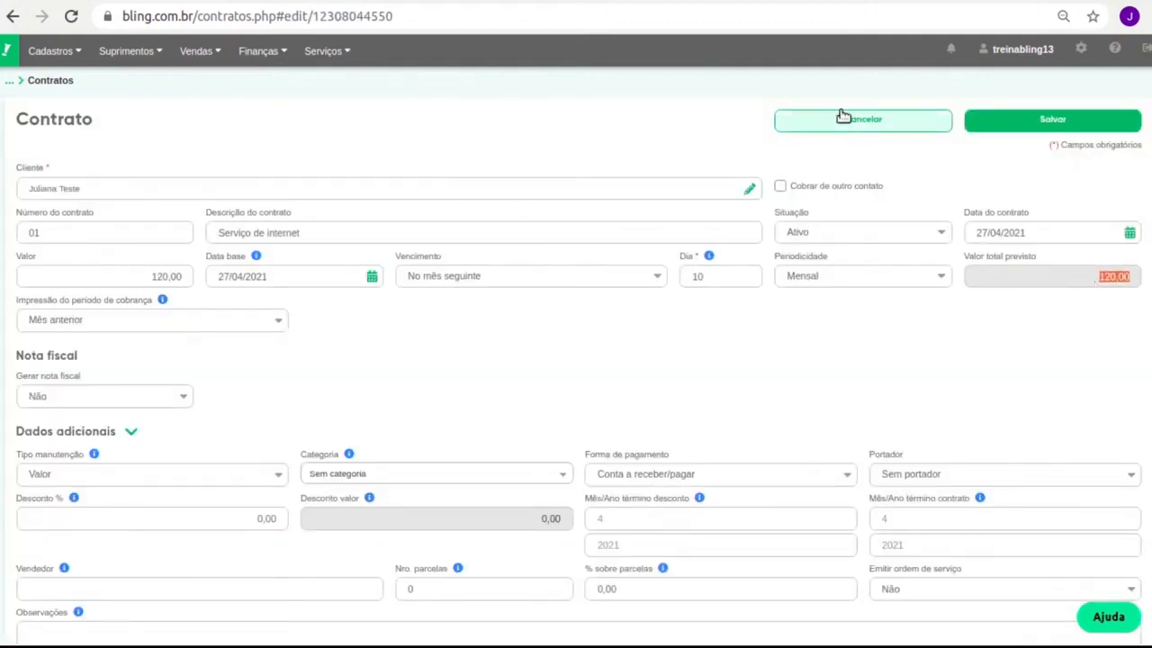
click(841, 117)
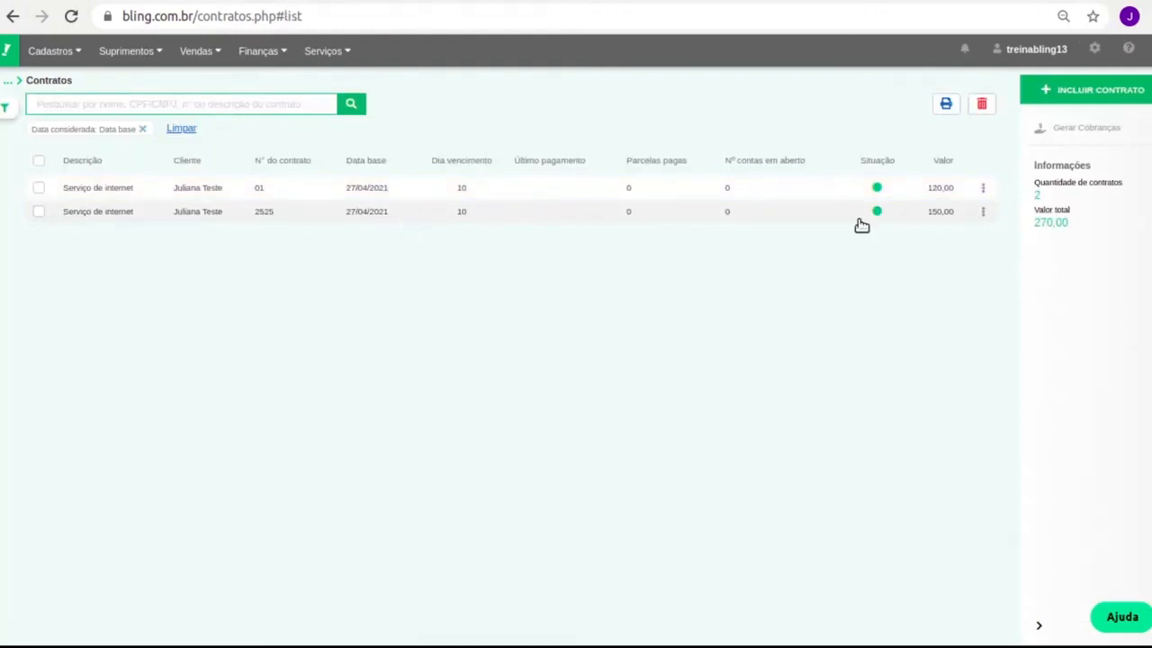
click(916, 211)
double_click(1026, 278)
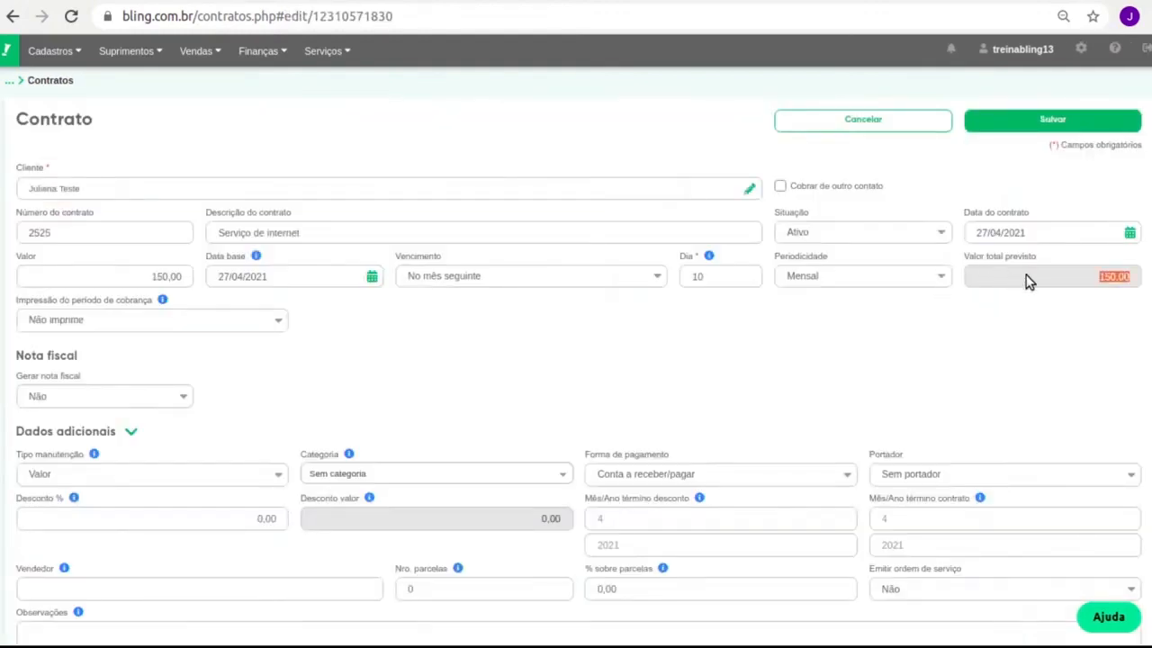
click(850, 127)
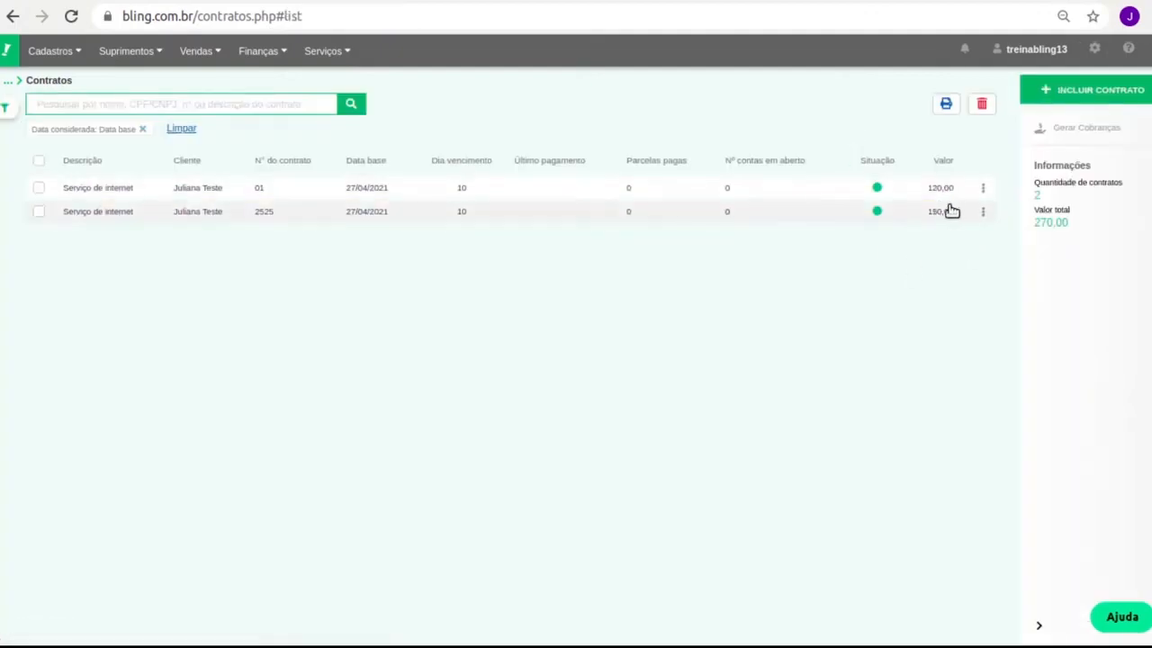
In Contas a Receber, open the 05/2021 contract charge of 150,00 due 10/06/2021.
click(281, 54)
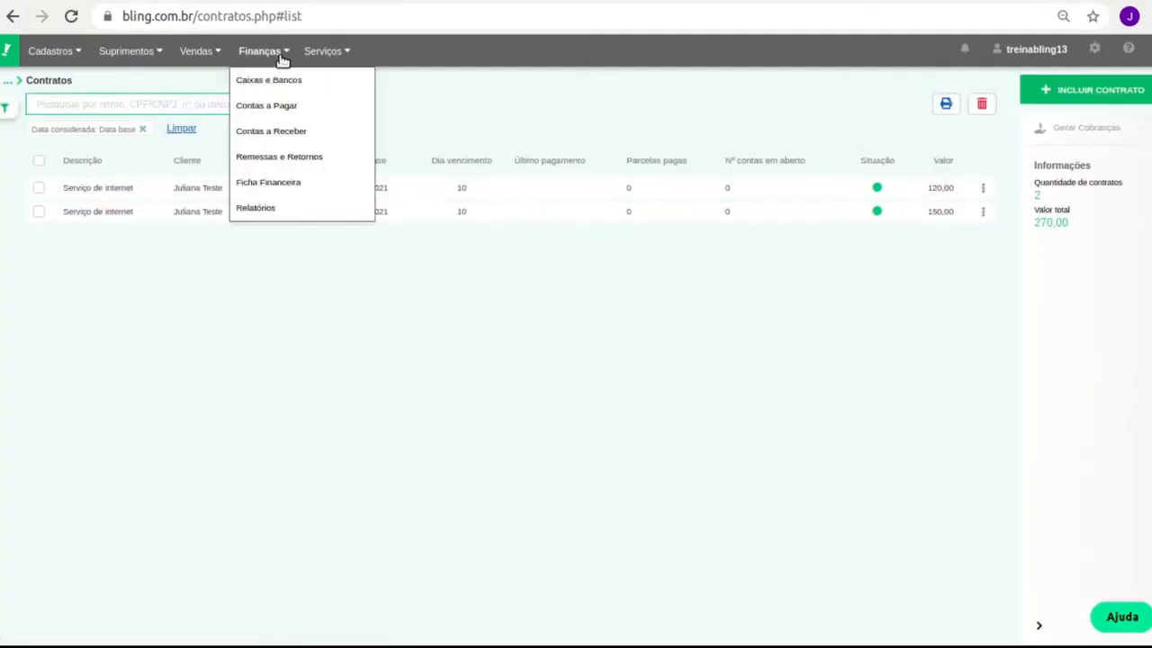
click(267, 52)
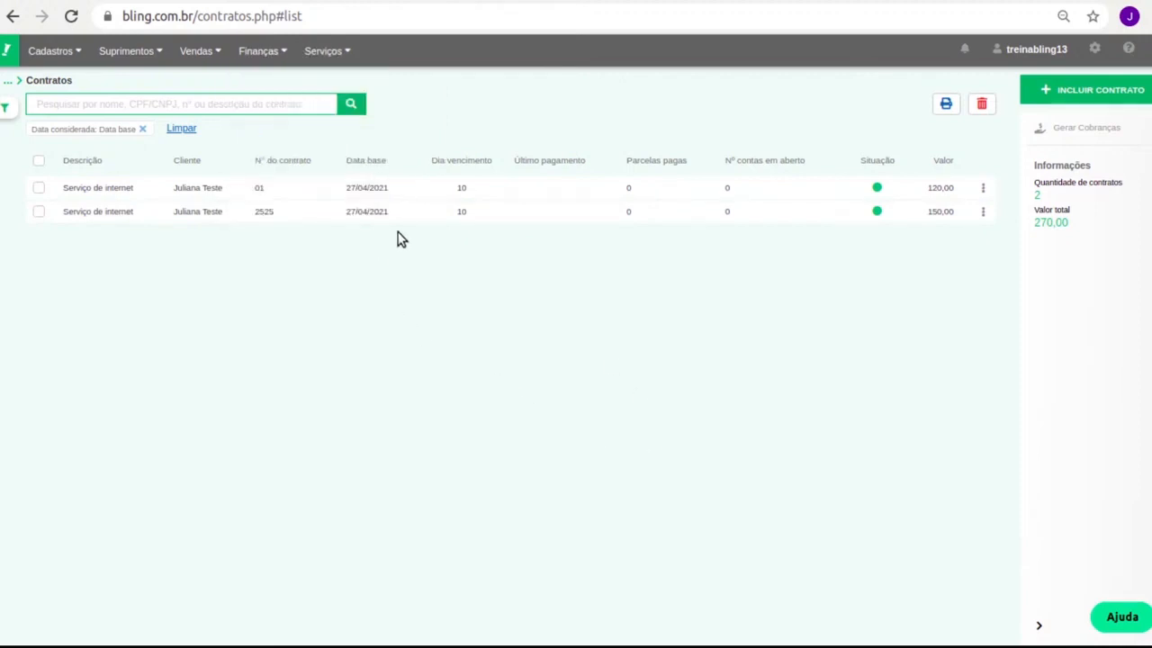
click(256, 54)
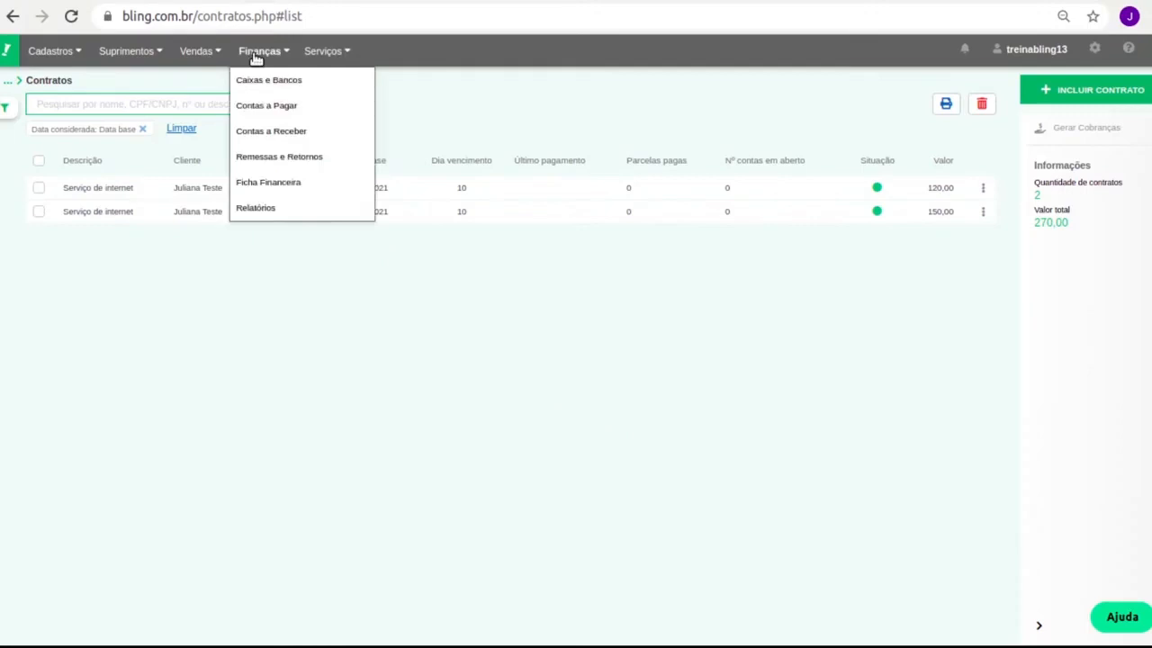
click(293, 136)
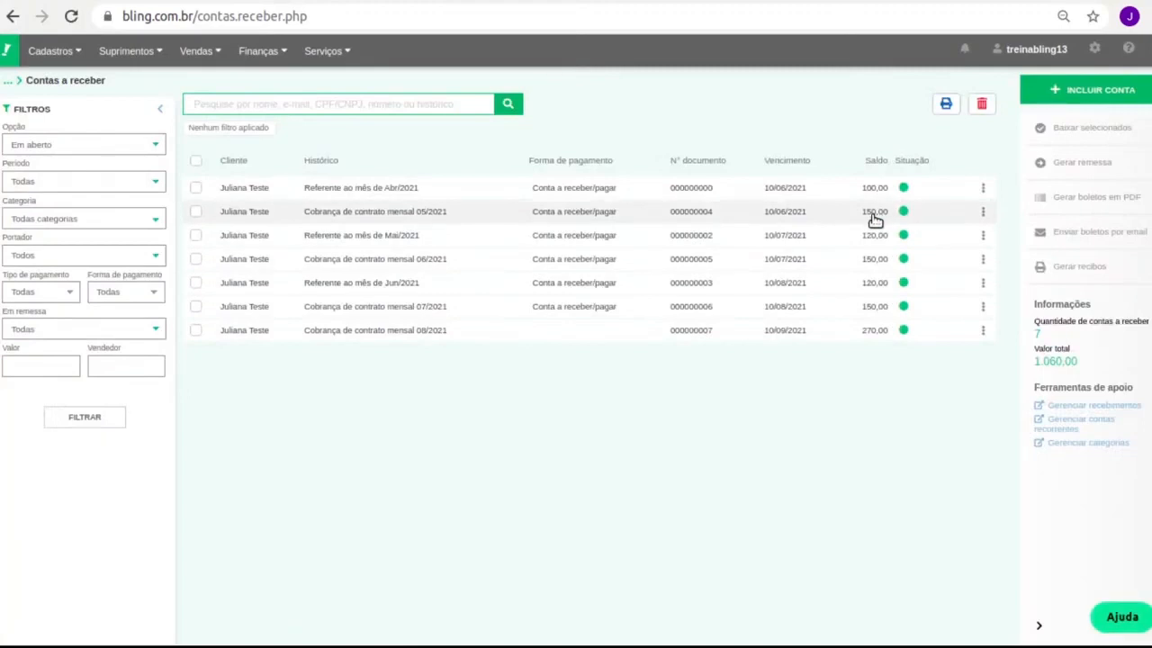
click(196, 213)
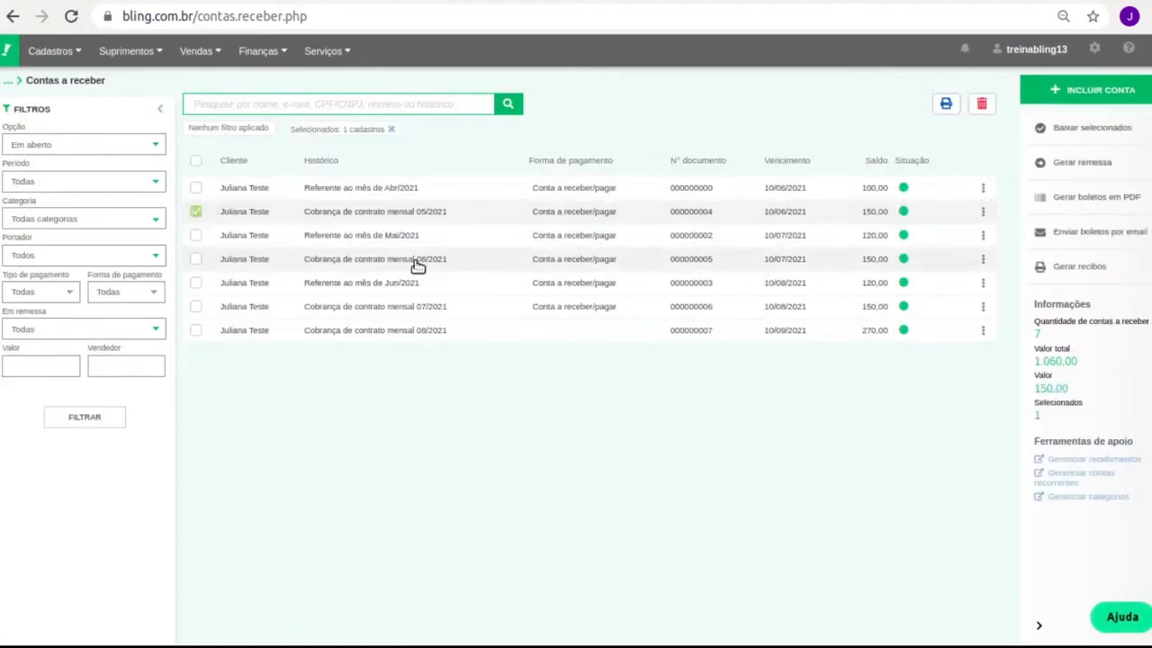
click(985, 214)
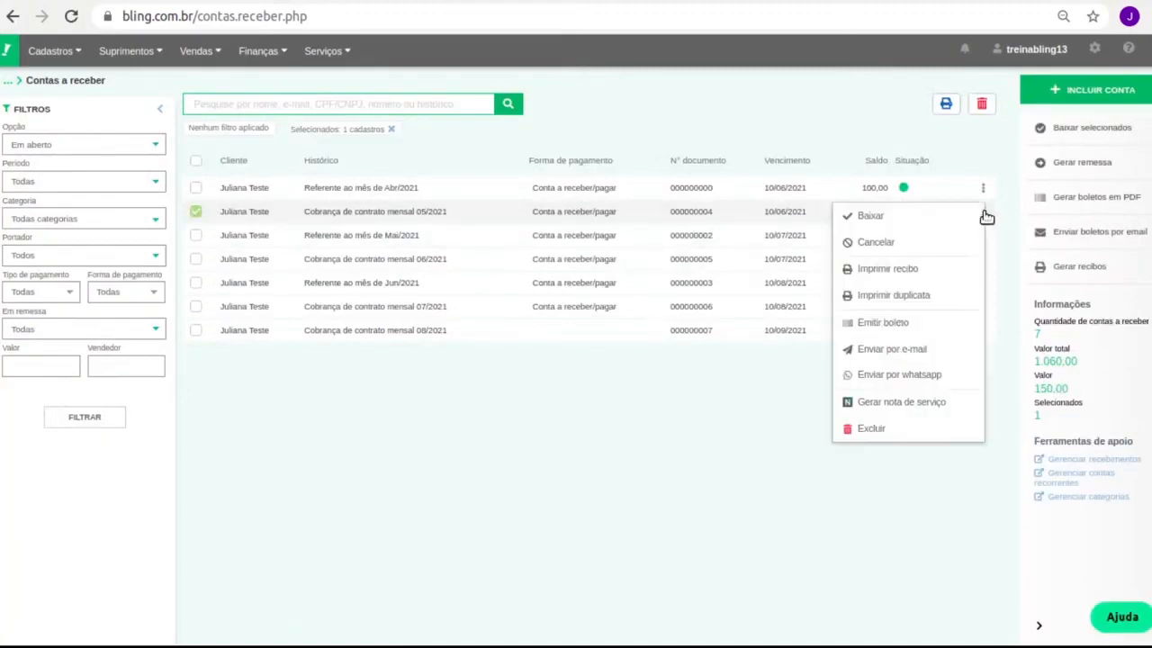
click(408, 216)
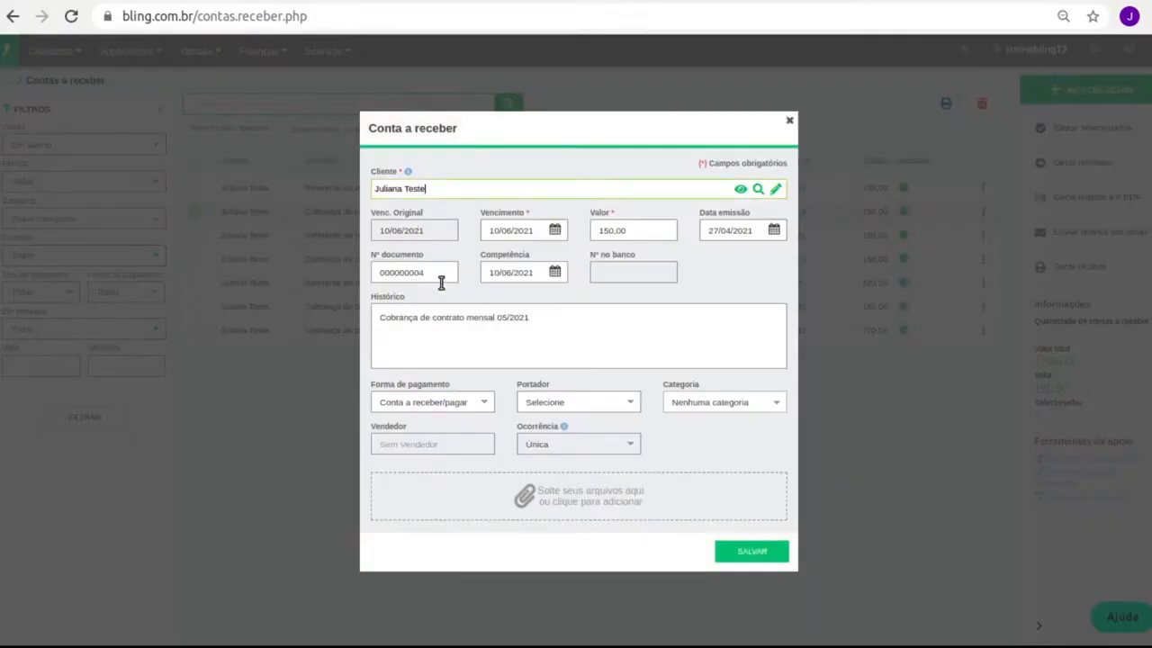
Look over Forma de pagamento and Portador, then close the receivable without changes.
click(468, 411)
click(596, 402)
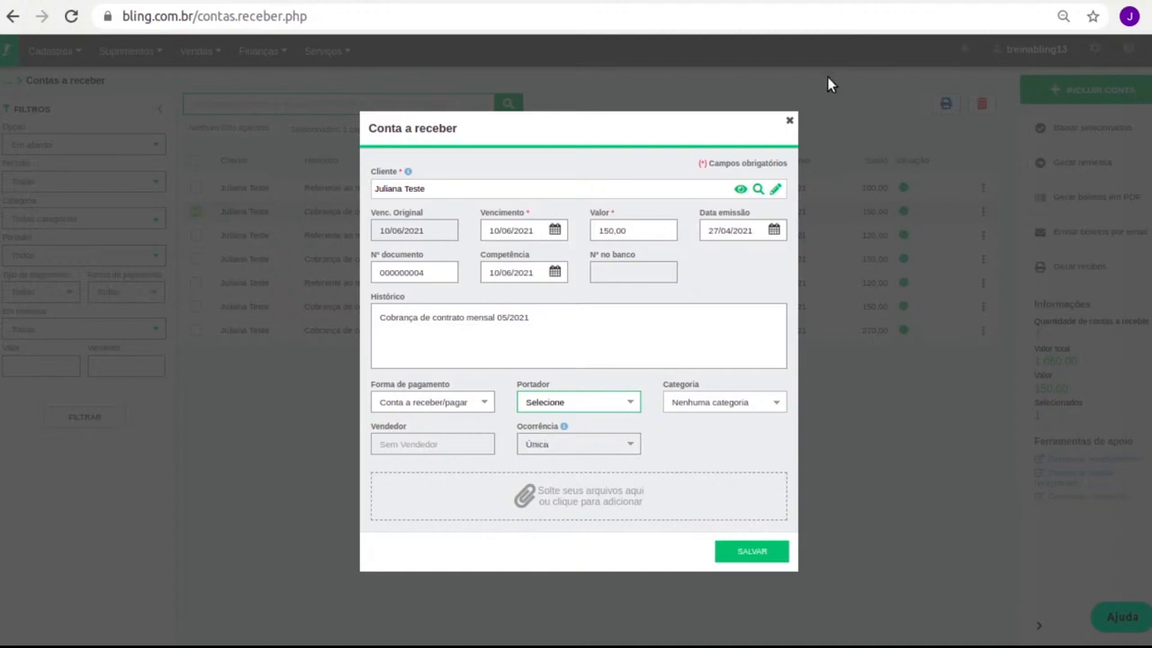
click(789, 119)
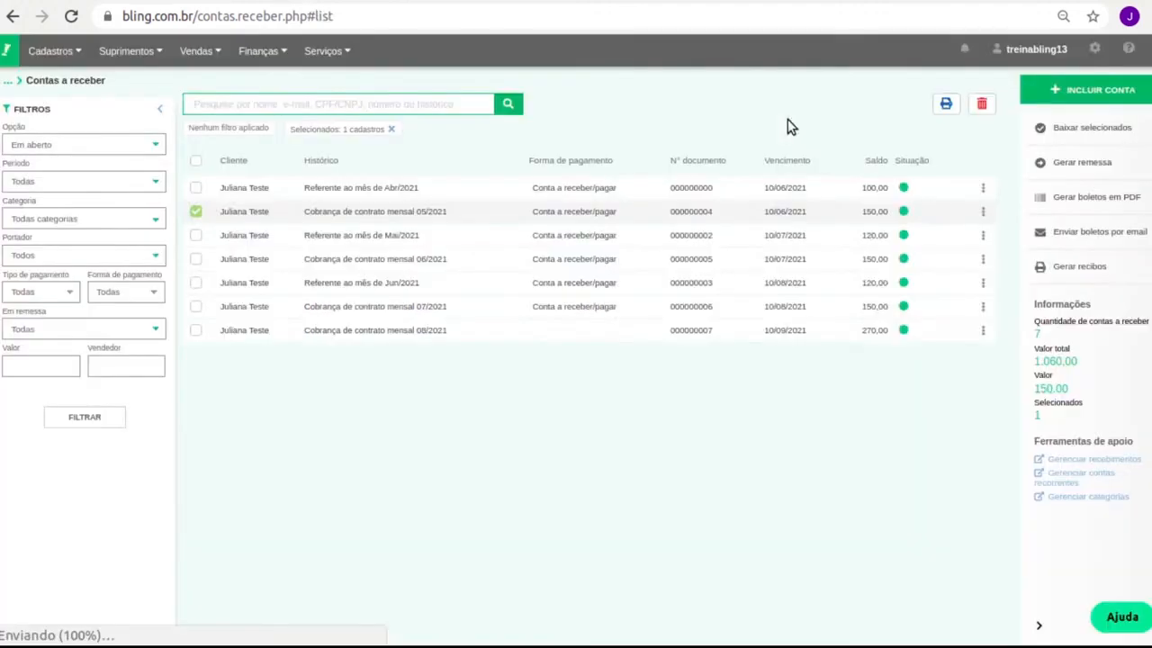
Generate service note RPS 000004 from the 05/2021 charge of 150,00.
click(983, 212)
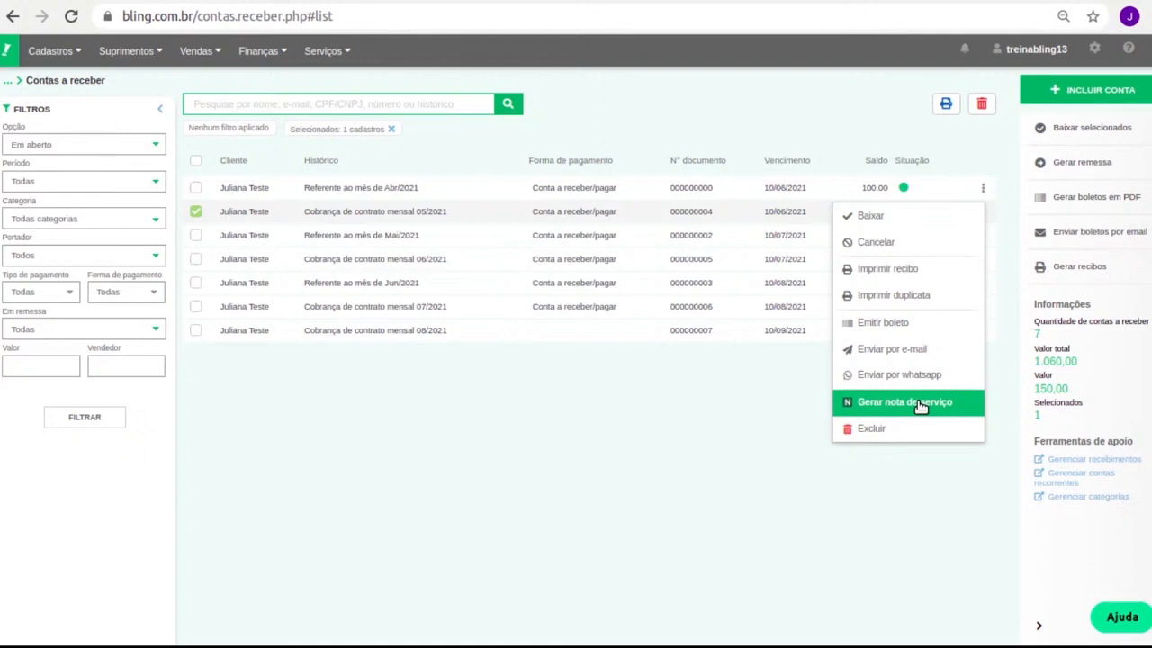
click(919, 407)
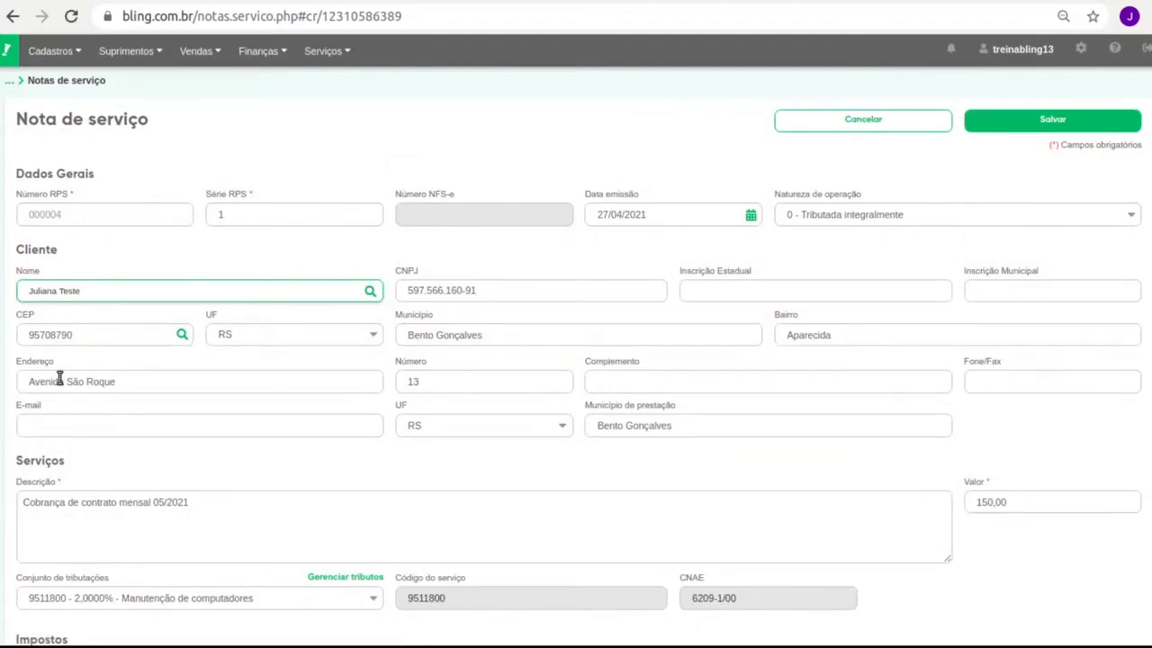
click(136, 496)
key(ctrl+a)
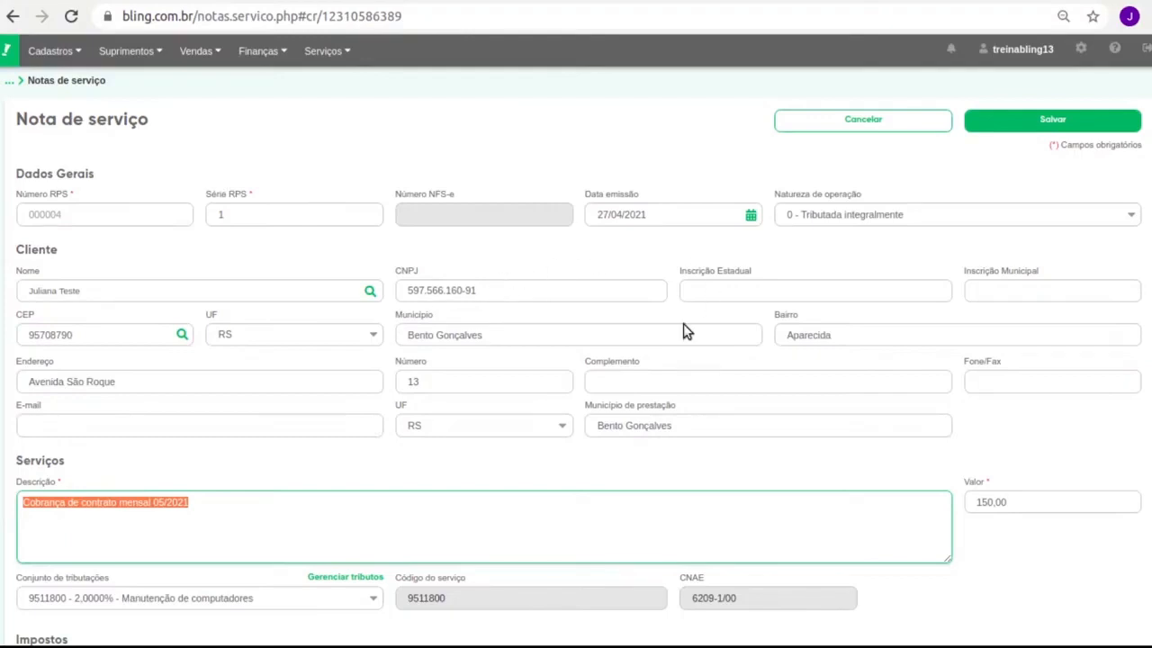
click(892, 125)
Go back to the contracts list, then open Finanças > Contas a Receber.
click(285, 50)
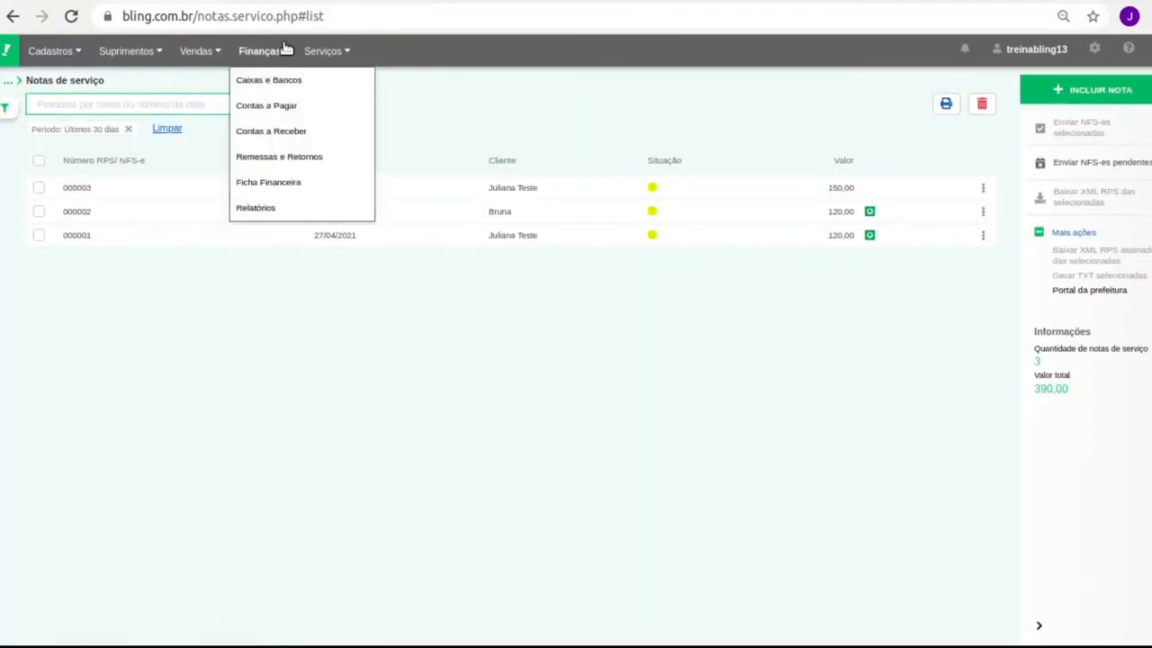
mouse_move(321, 52)
click(354, 101)
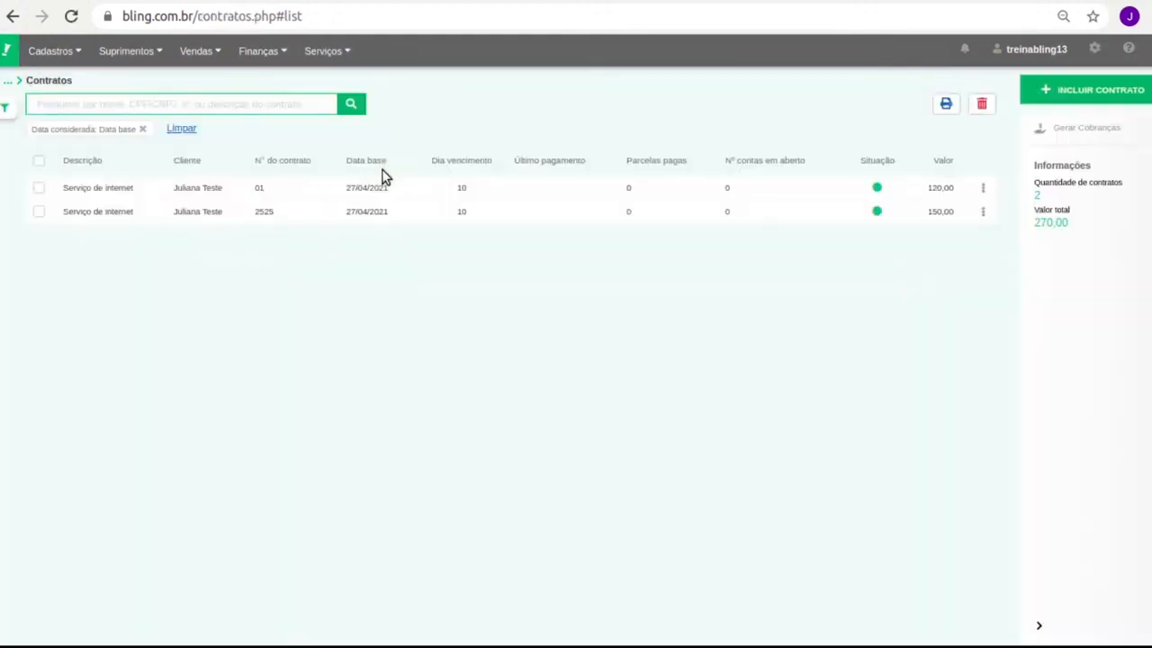
mouse_move(260, 51)
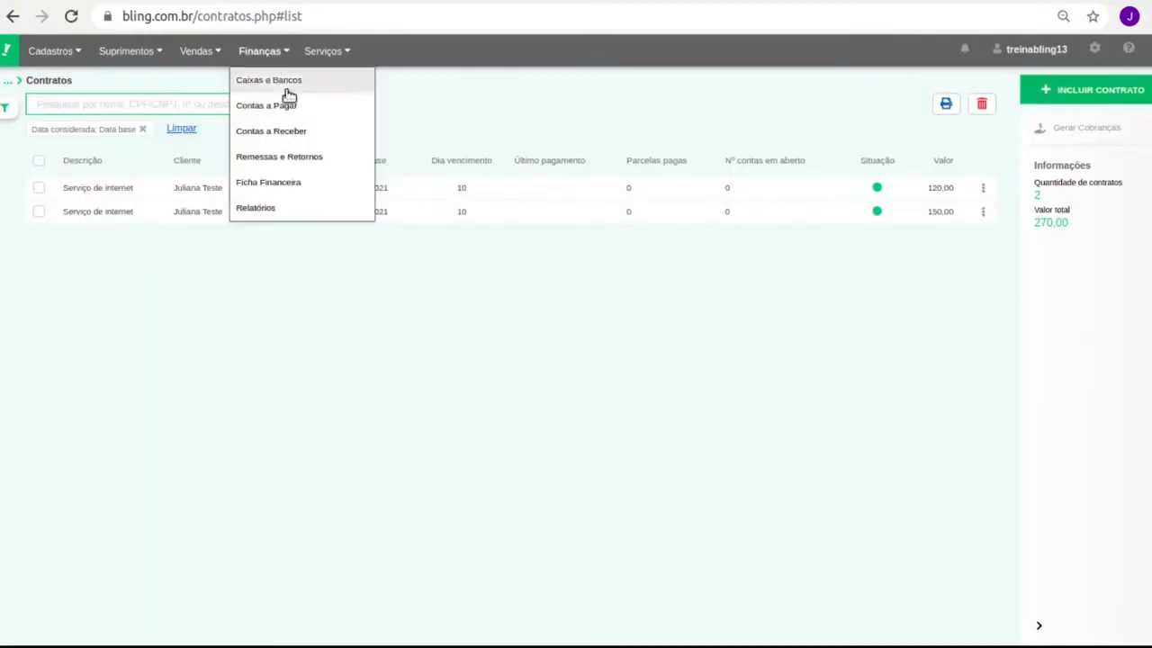
click(310, 142)
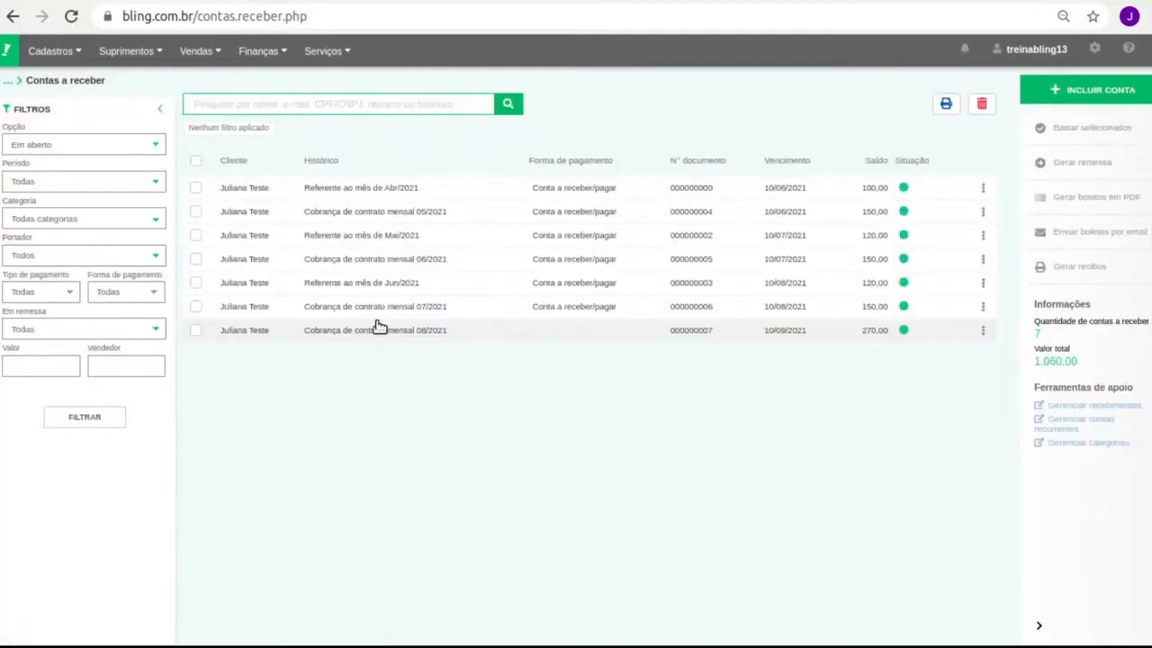
Select all seven receivables, decline deleting them with Não, and deselect them.
click(195, 163)
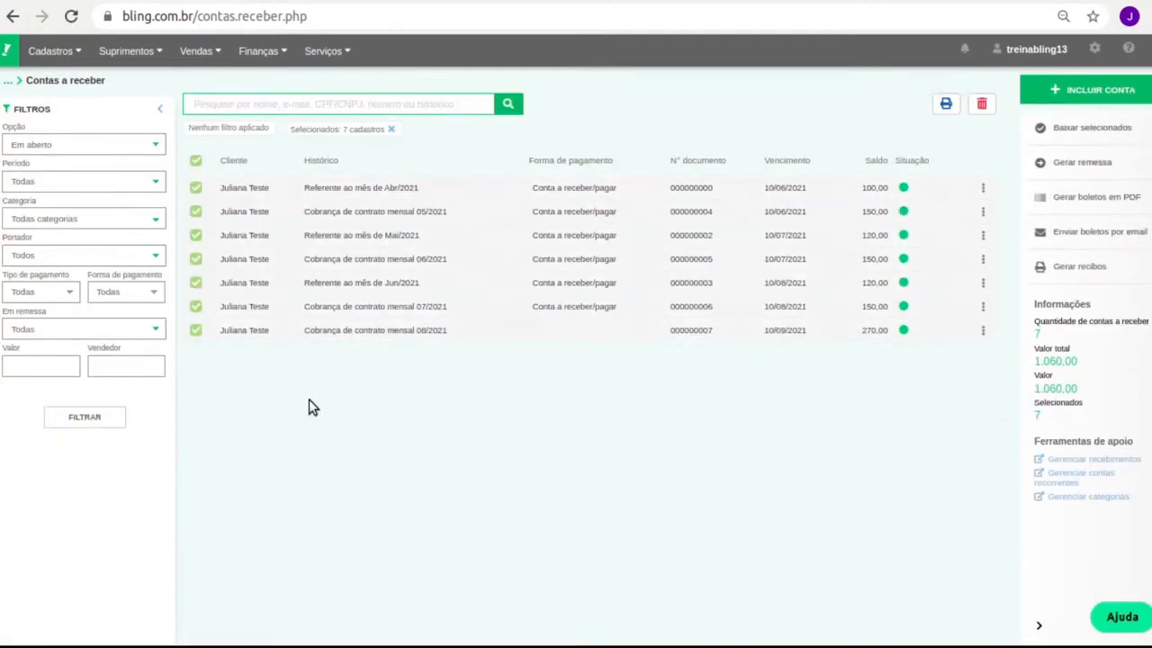
click(982, 104)
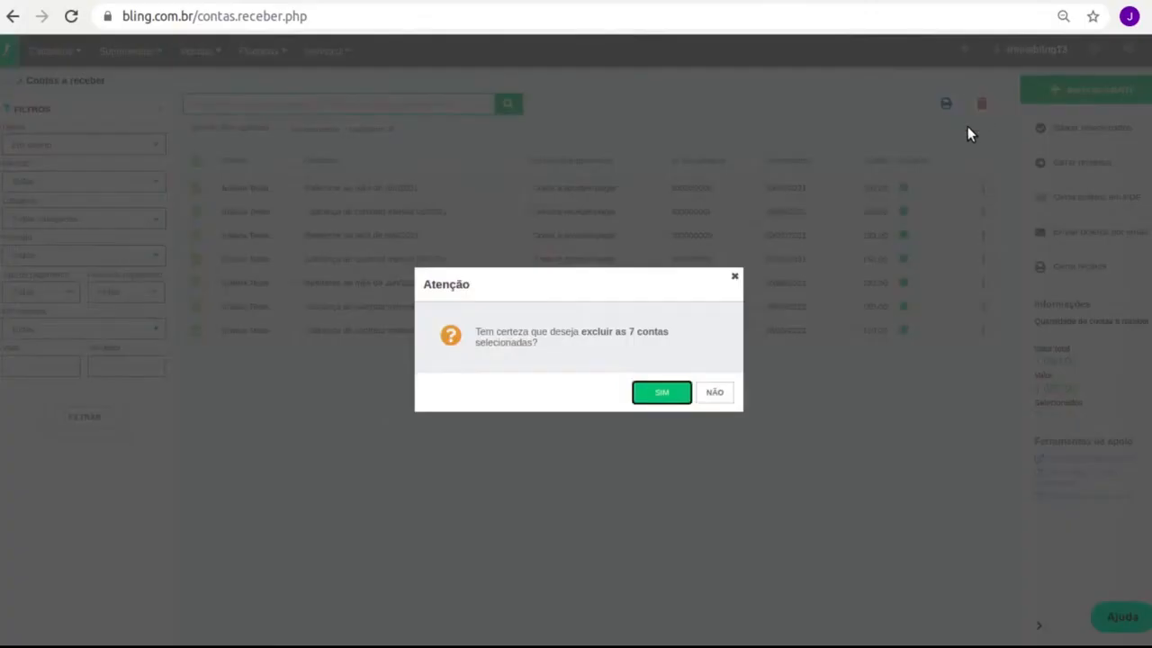
click(713, 394)
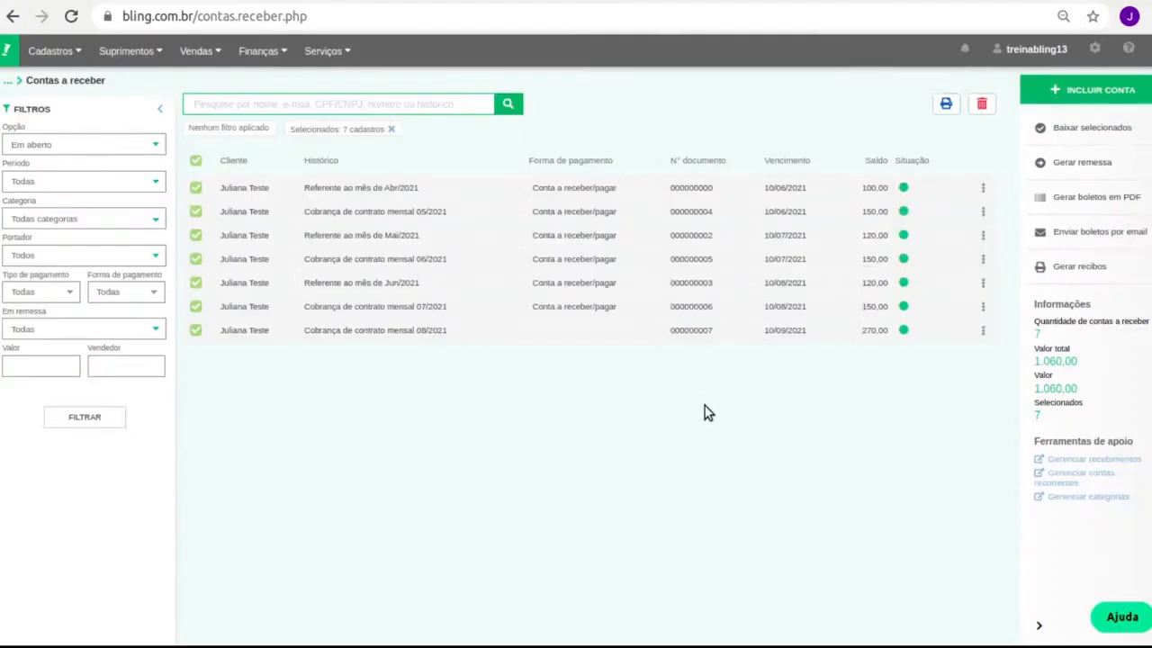
click(196, 162)
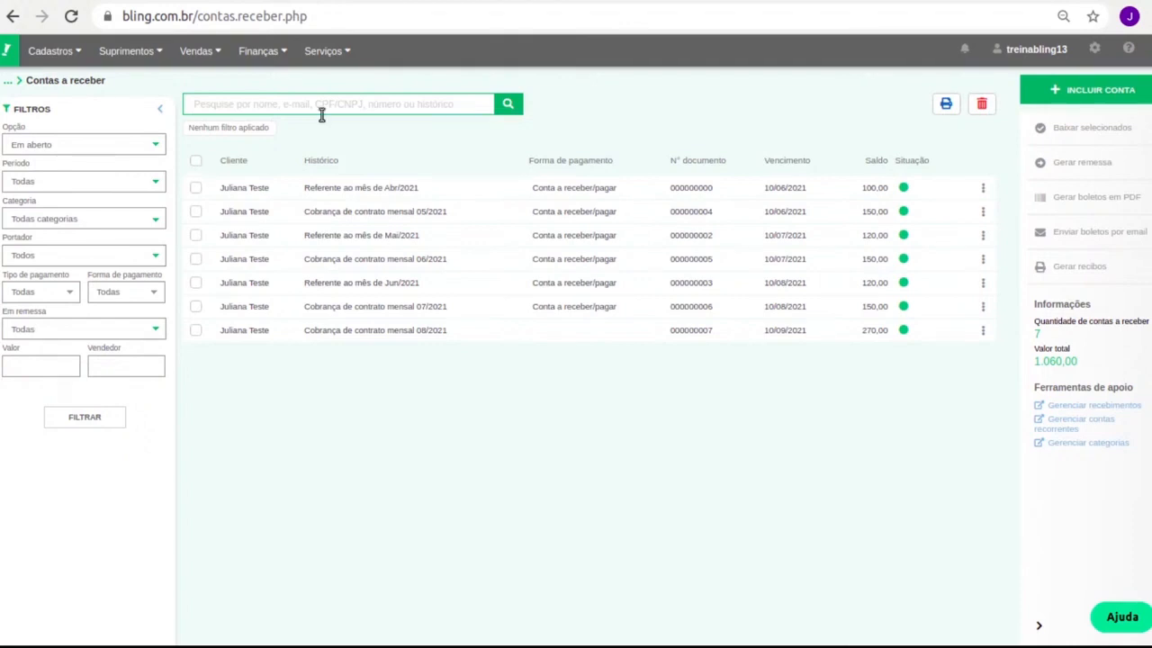
click(339, 51)
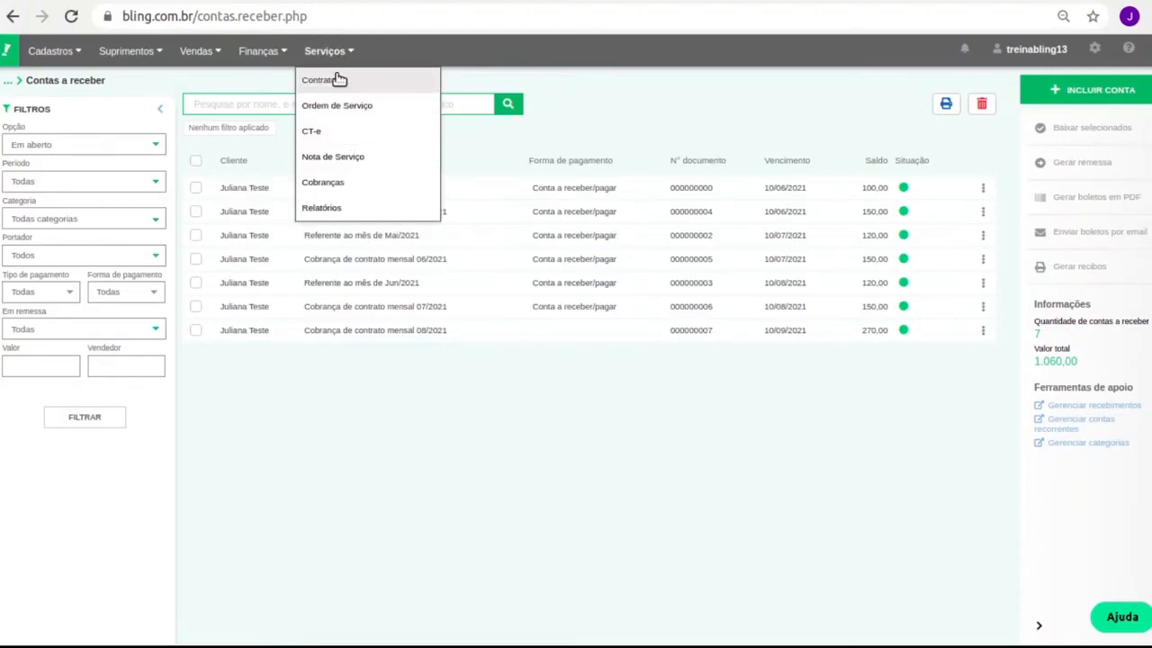
Open the empty CT-e list, preview then close the Importar XML do CT-e window, and open help.
click(340, 133)
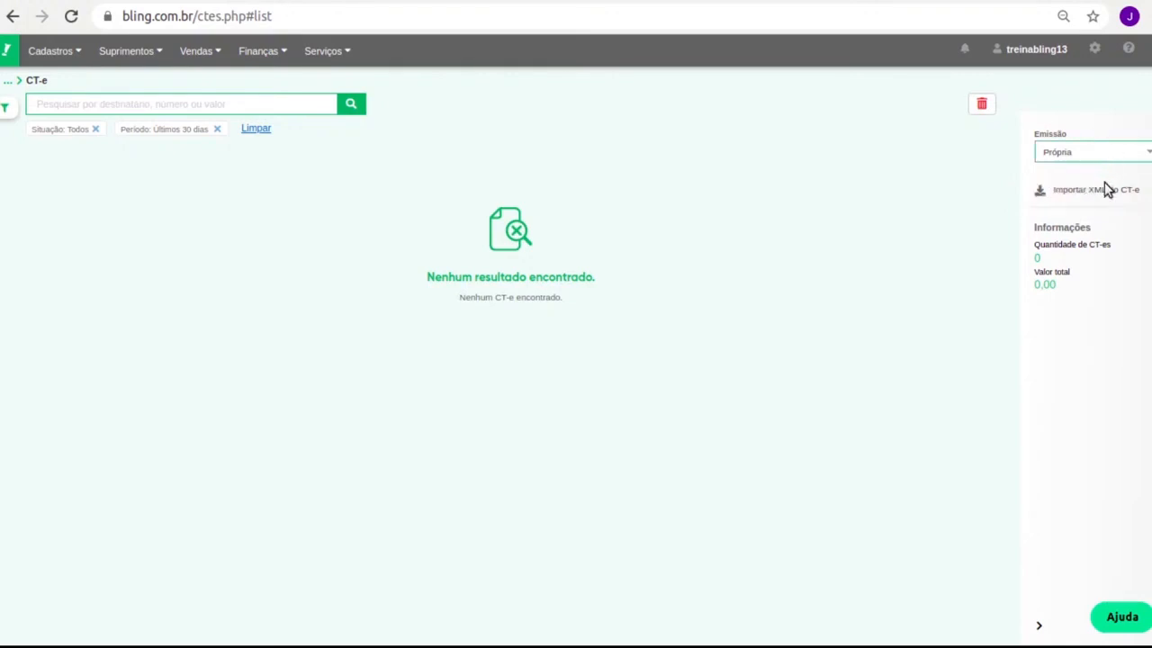
click(1098, 191)
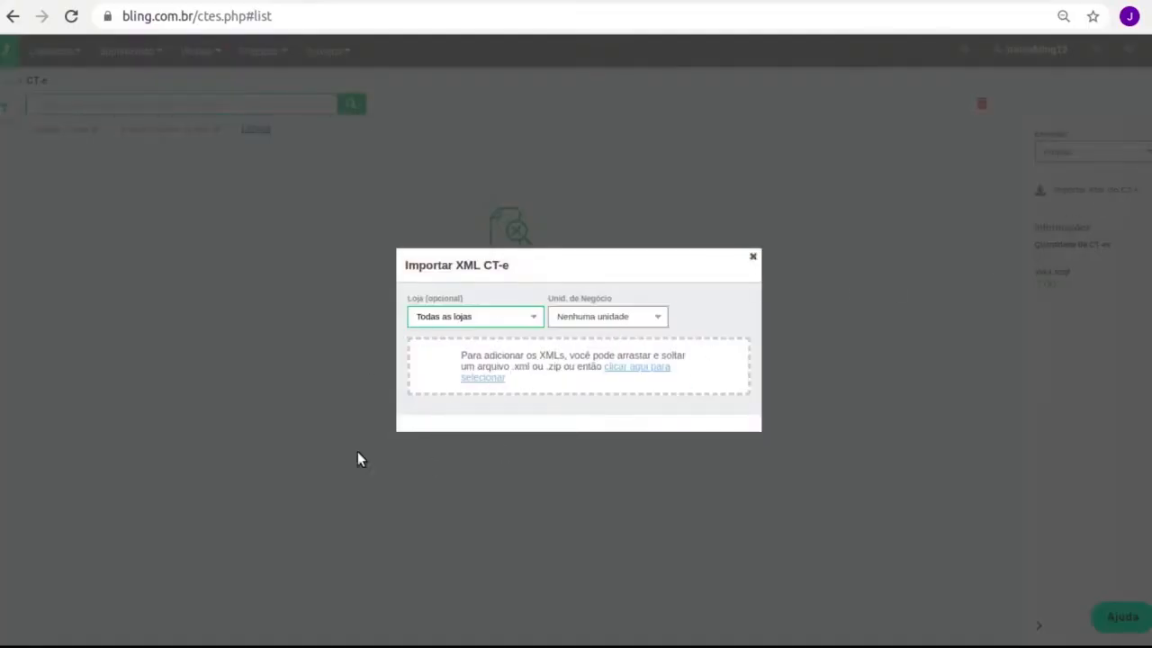
click(754, 260)
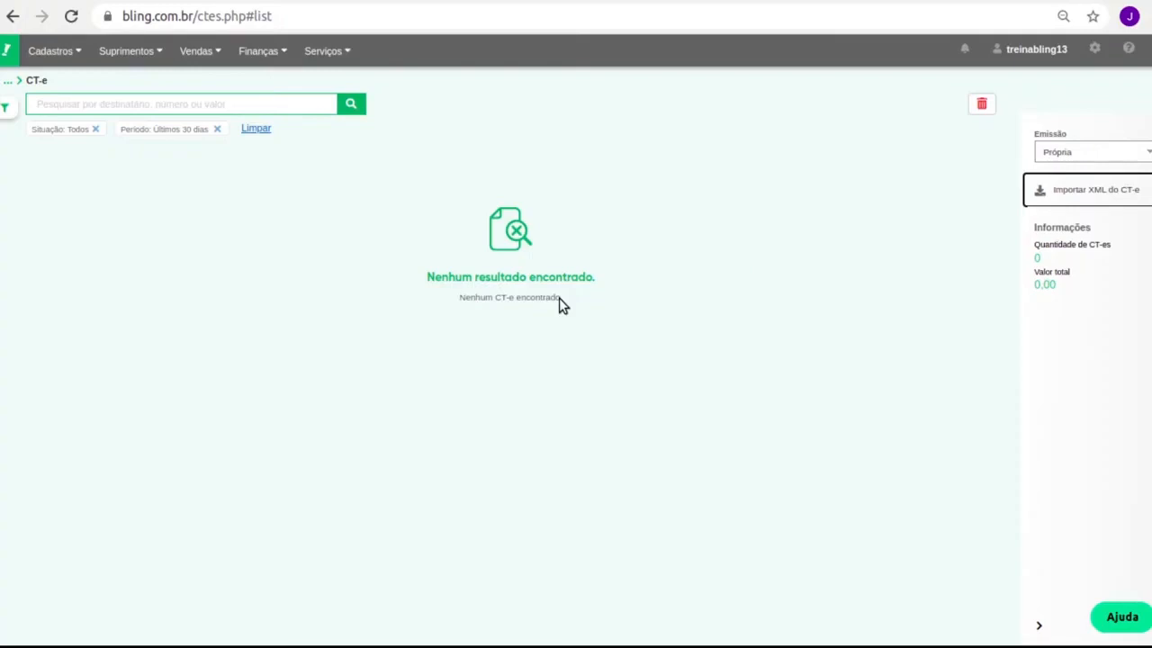
click(1128, 49)
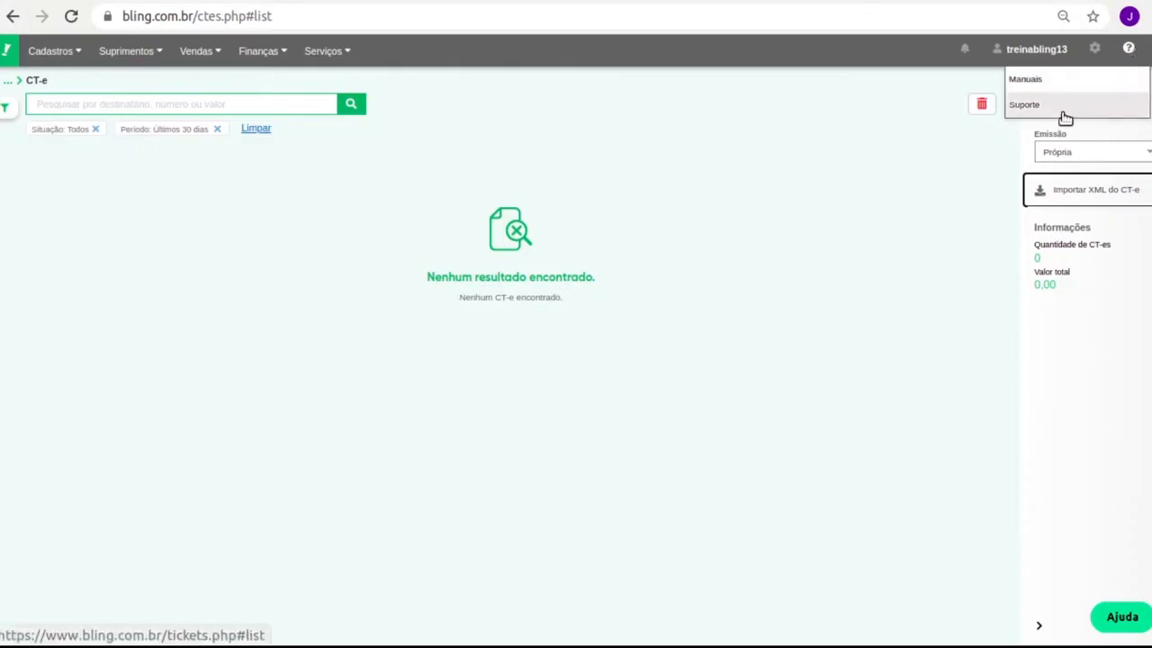
Search the help manuals for 'log' and open the Integração com o Log CT-e article.
click(1054, 83)
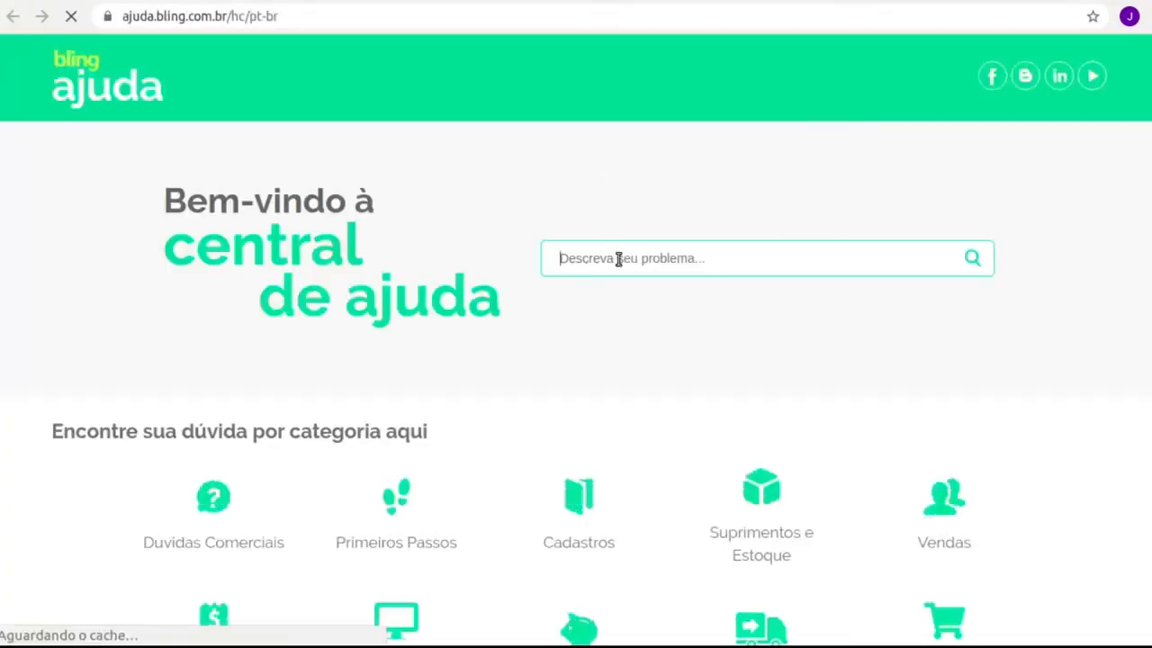
text(log)
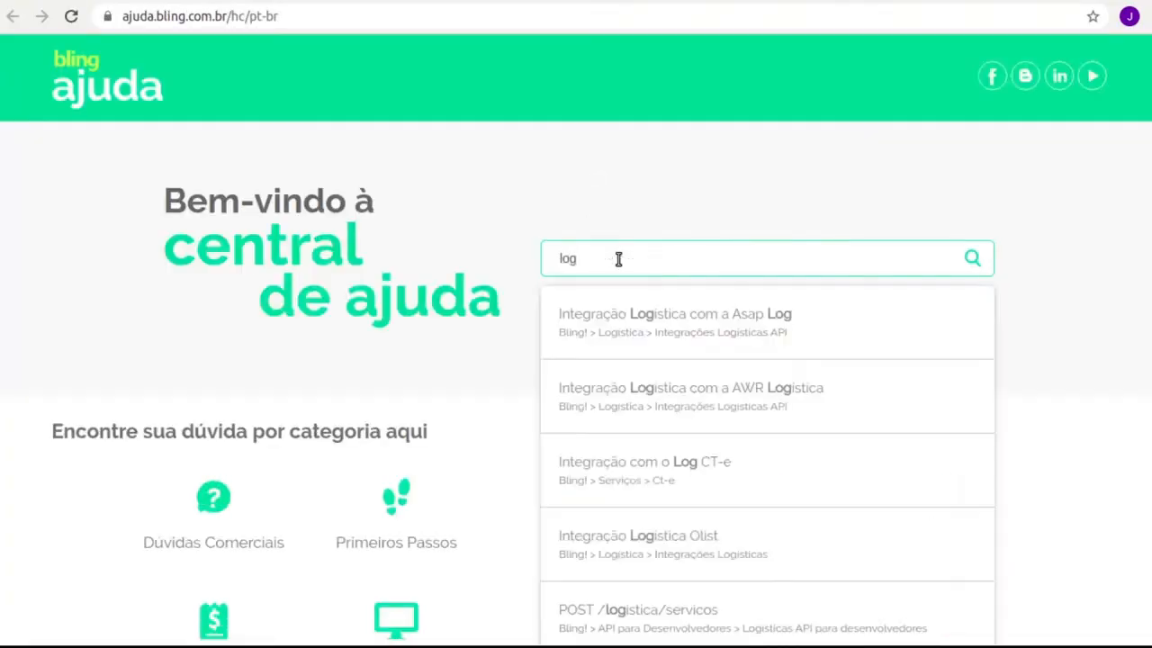
click(744, 468)
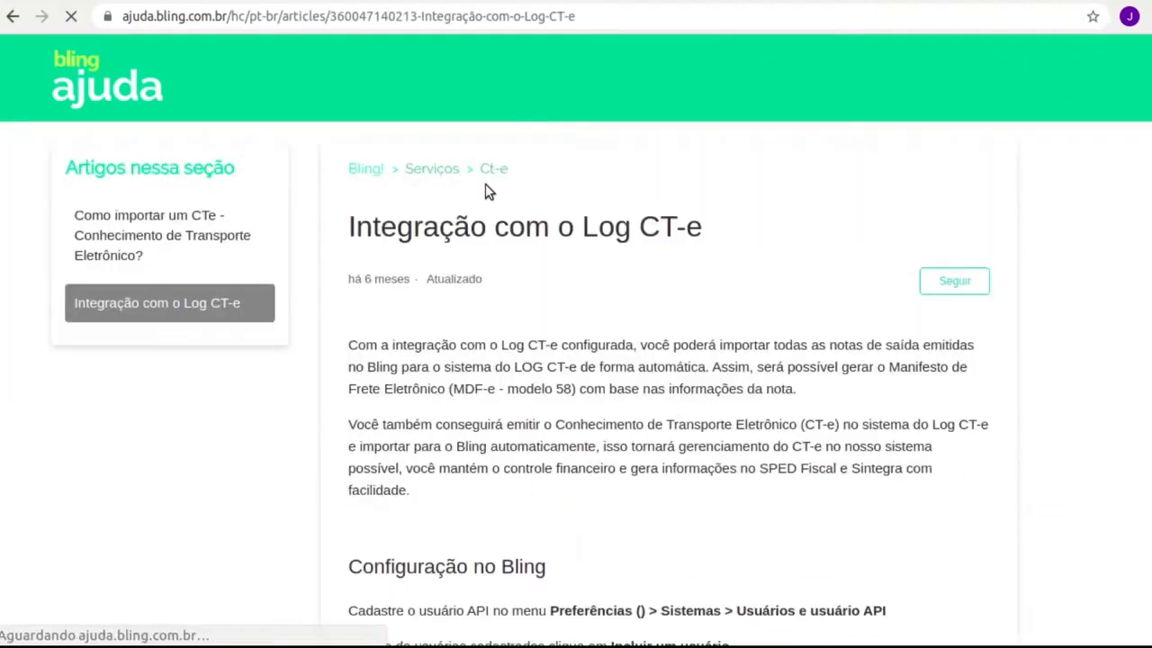
Read through the Log CT-e article, then return to the Bling CT-e list tab.
scroll(553, 378, down, 3)
scroll(555, 403, down, 10)
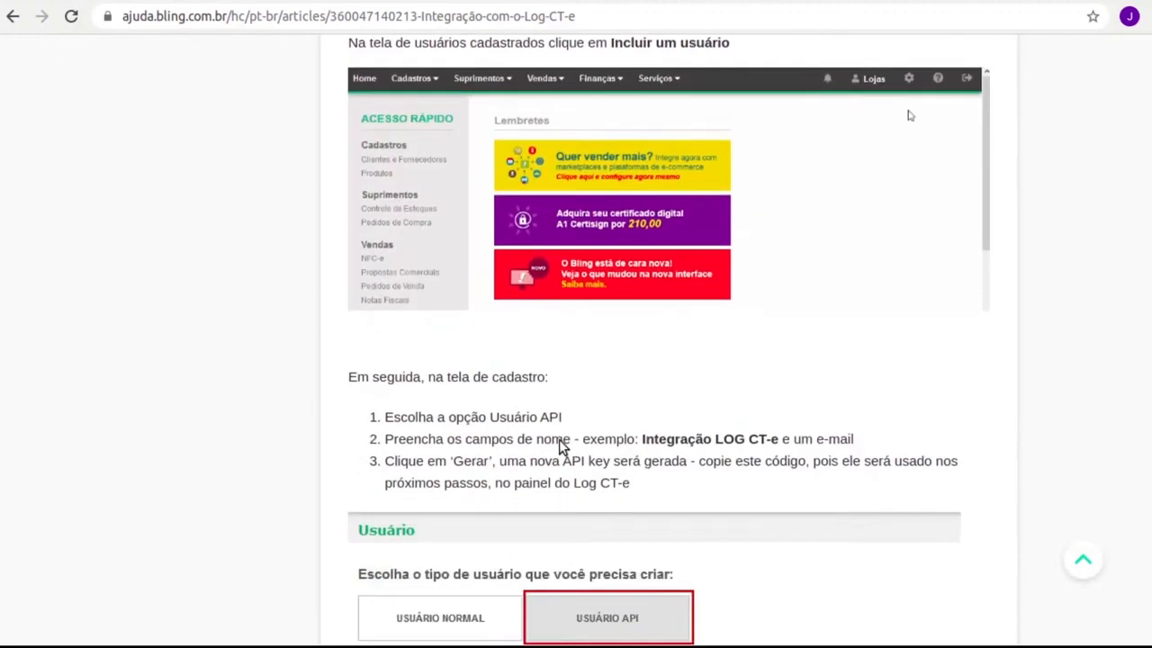
scroll(557, 451, down, 10)
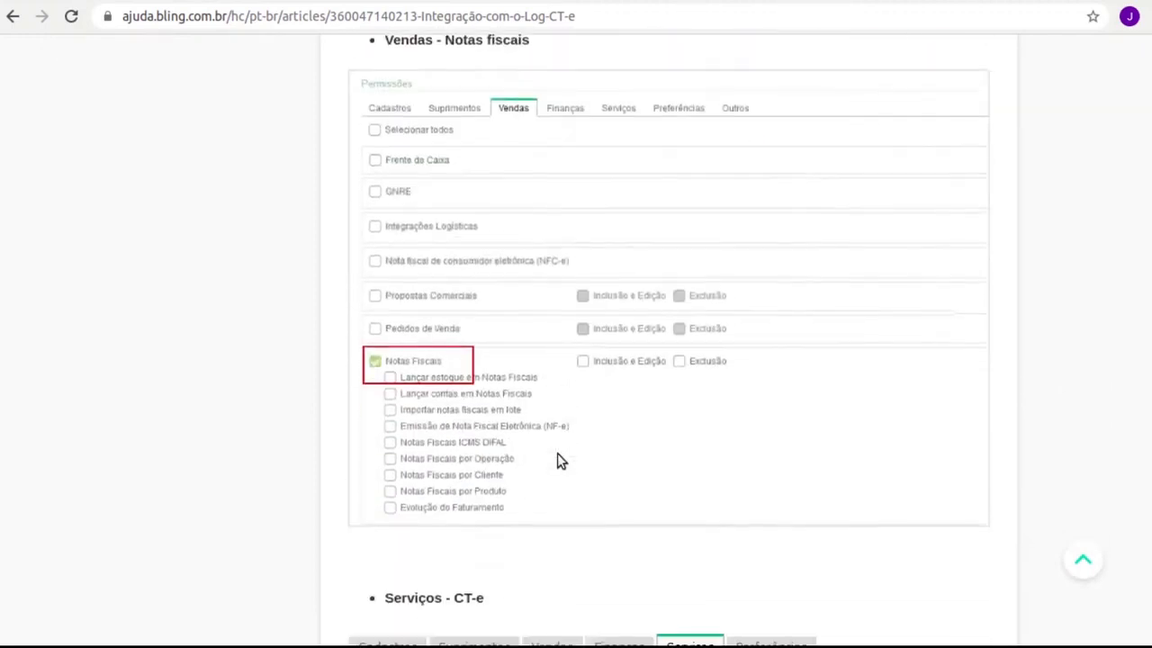
scroll(558, 441, down, 3)
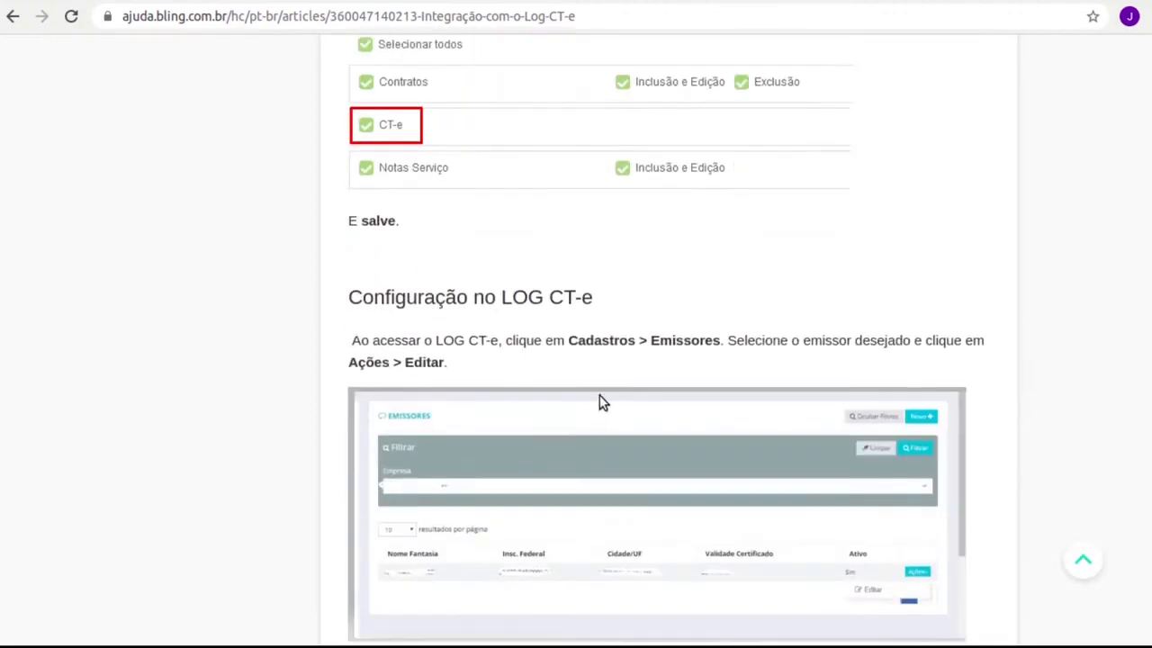
scroll(601, 396, down, 3)
scroll(597, 383, down, 7)
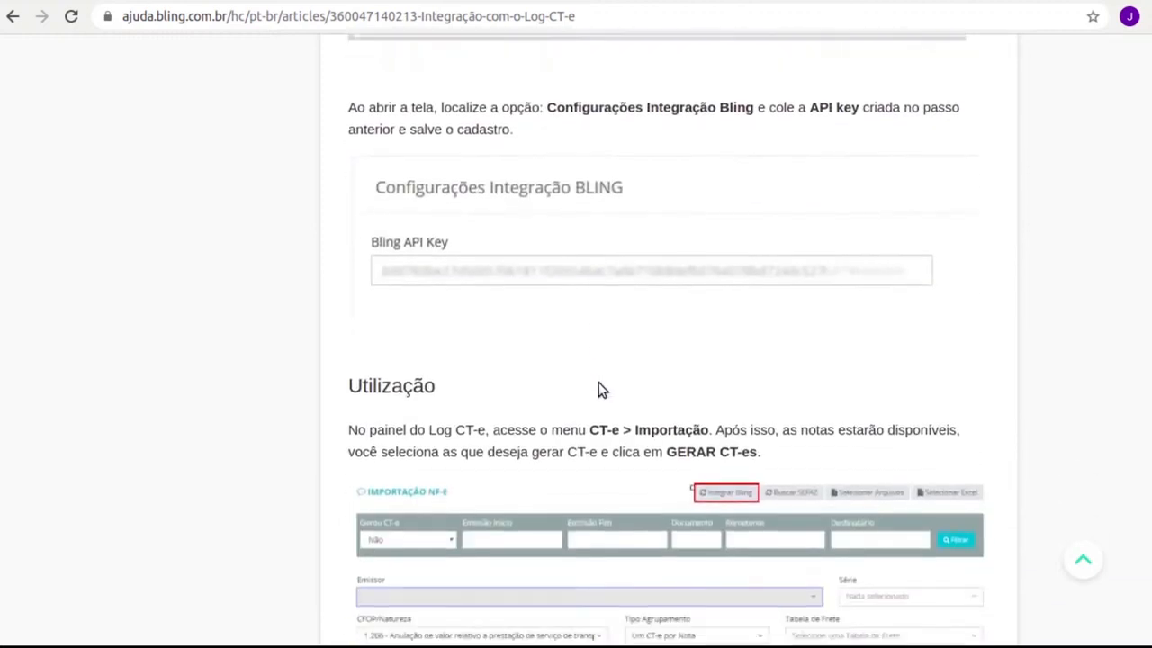
scroll(598, 391, down, 5)
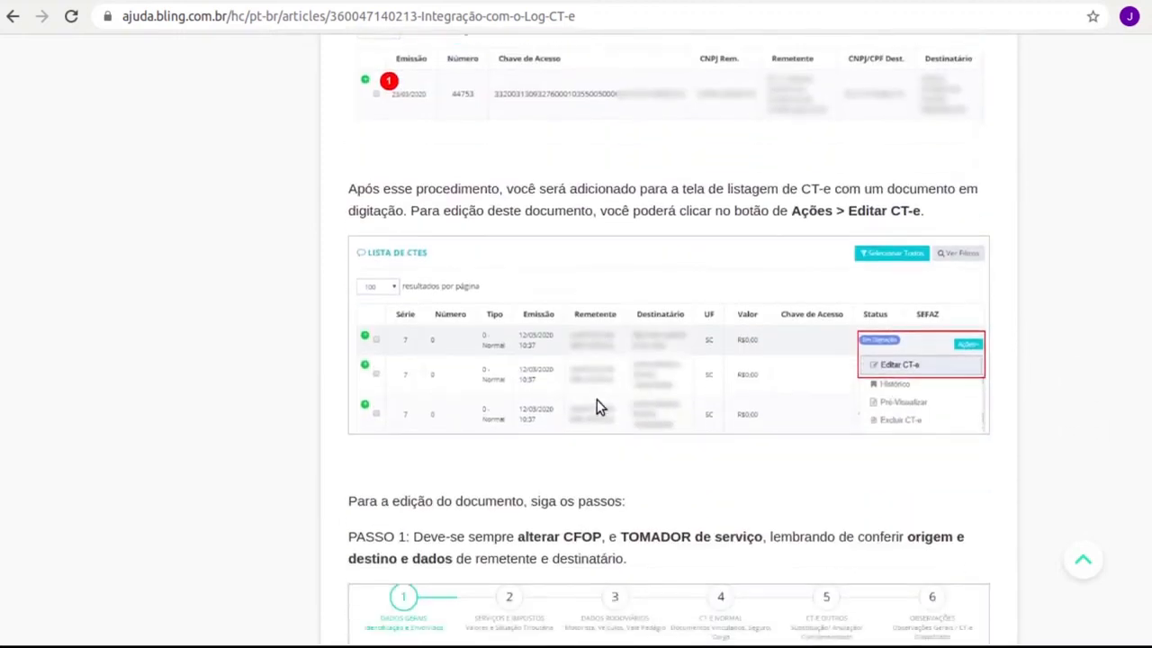
scroll(491, 372, up, 15)
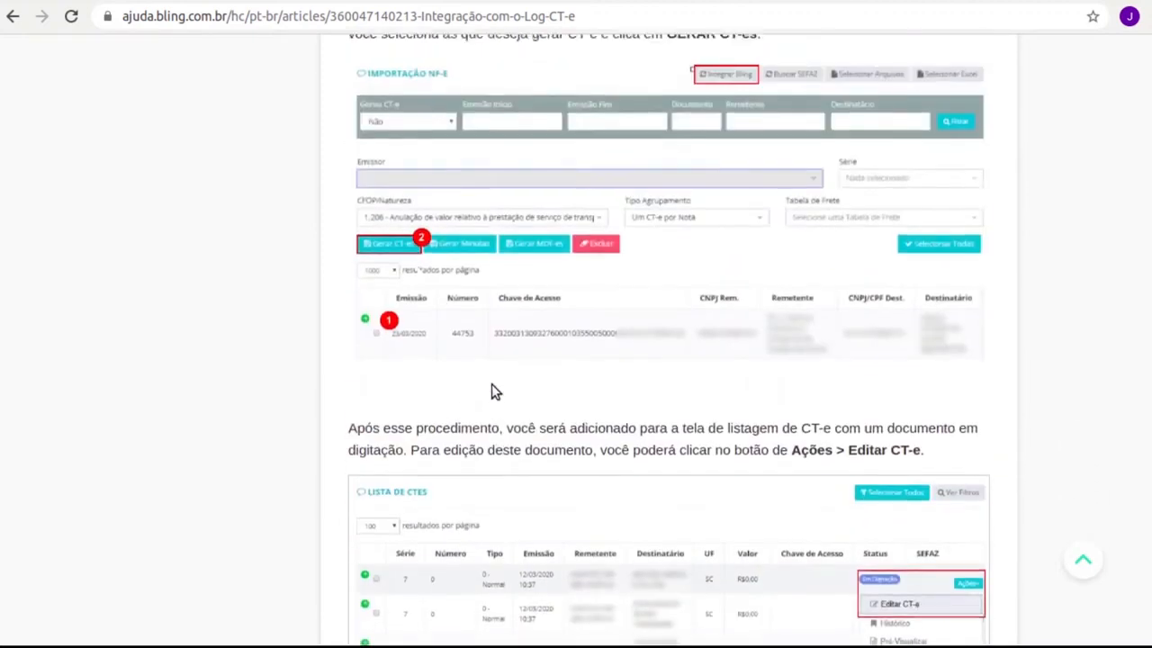
scroll(514, 407, up, 10)
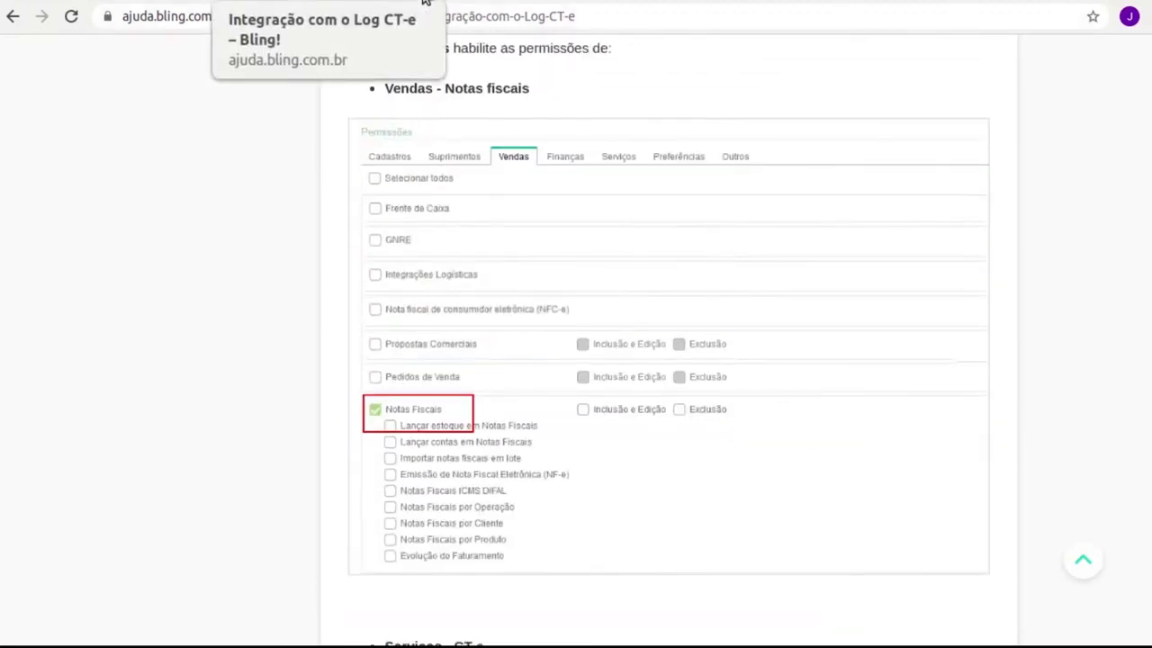
click(427, 2)
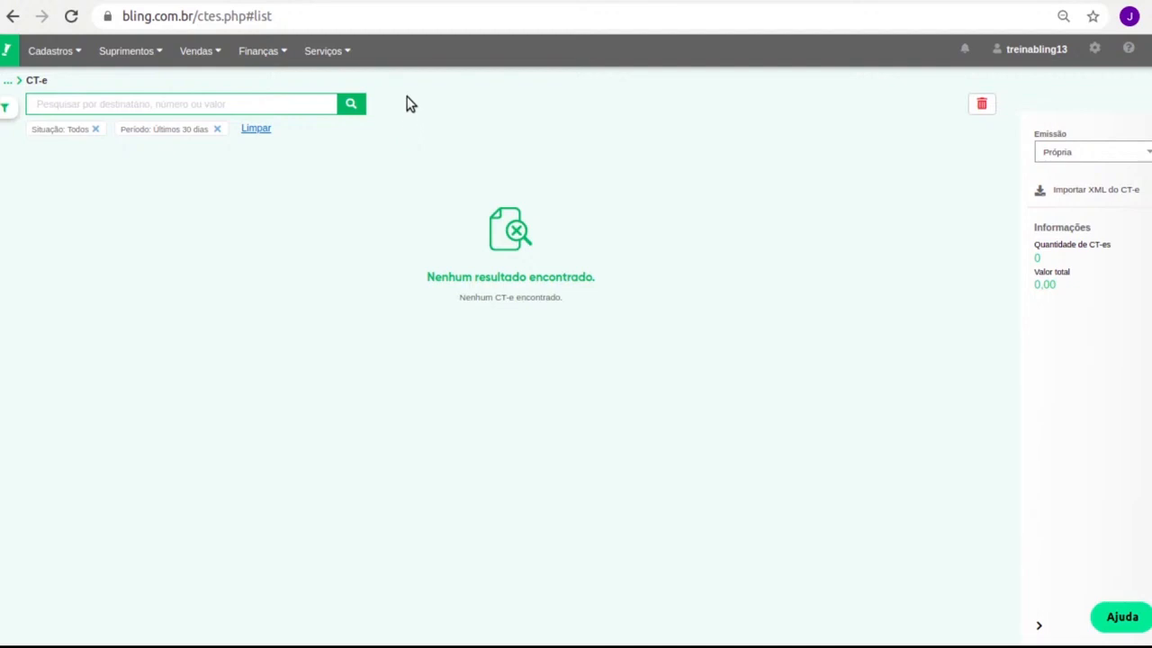
View the contracts start and end report grouped by month for 04/2021: 2 started, 0 ended.
mouse_move(336, 54)
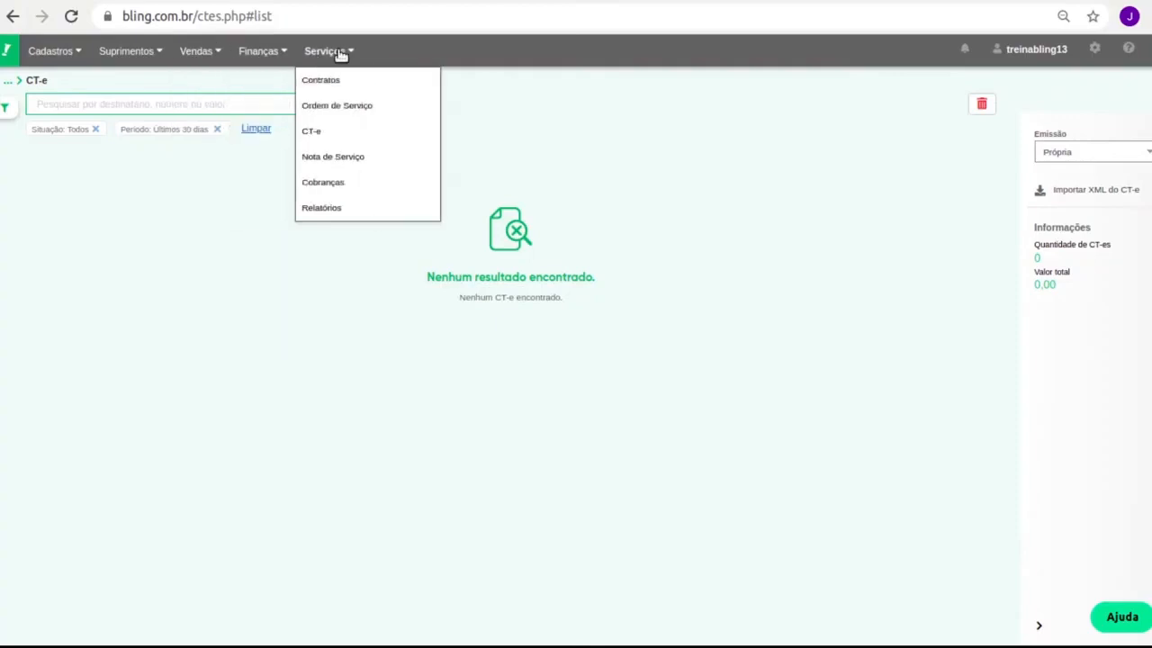
click(329, 209)
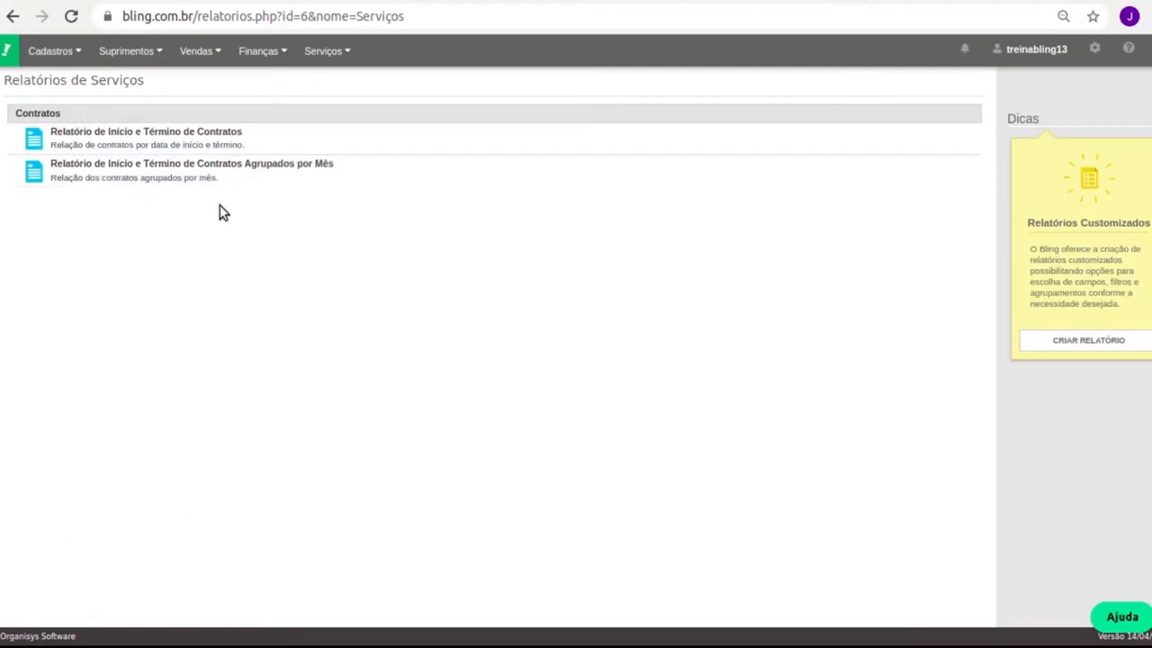
click(224, 177)
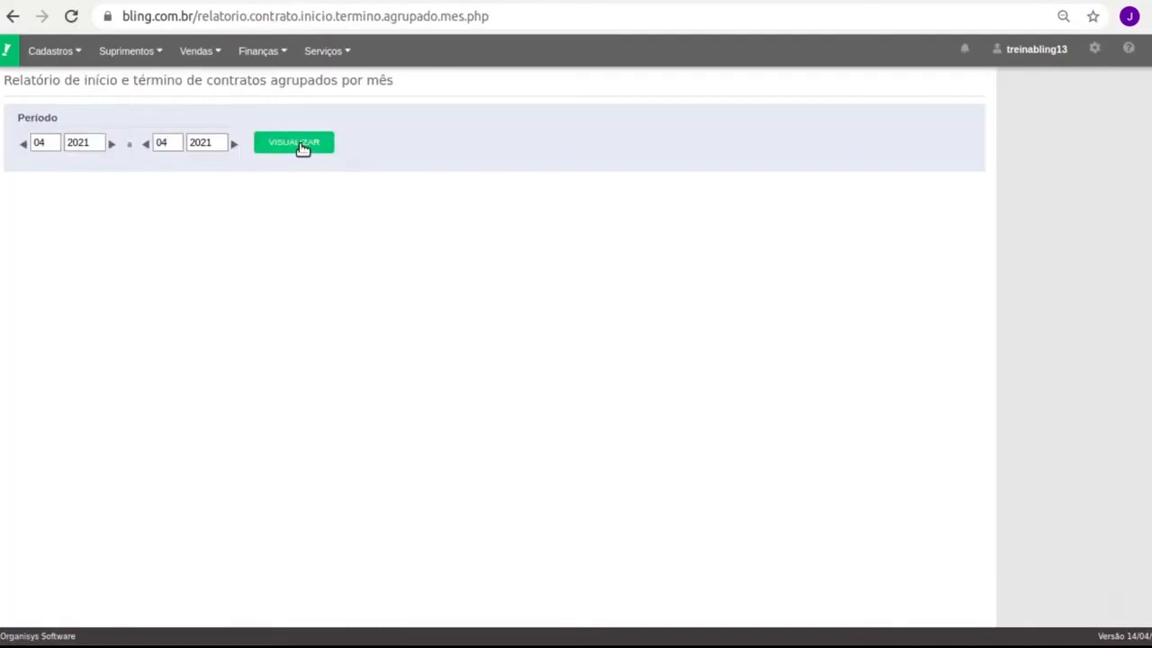
click(303, 146)
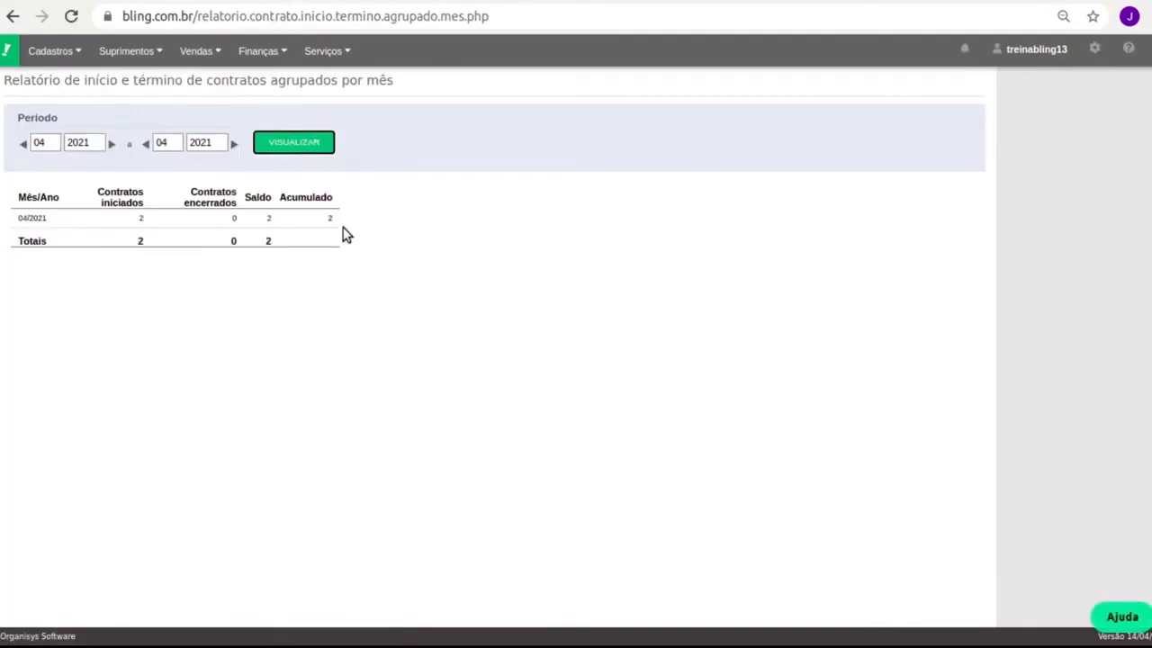
Open the Serviços Cobranças list, which shows no collections.
mouse_move(219, 47)
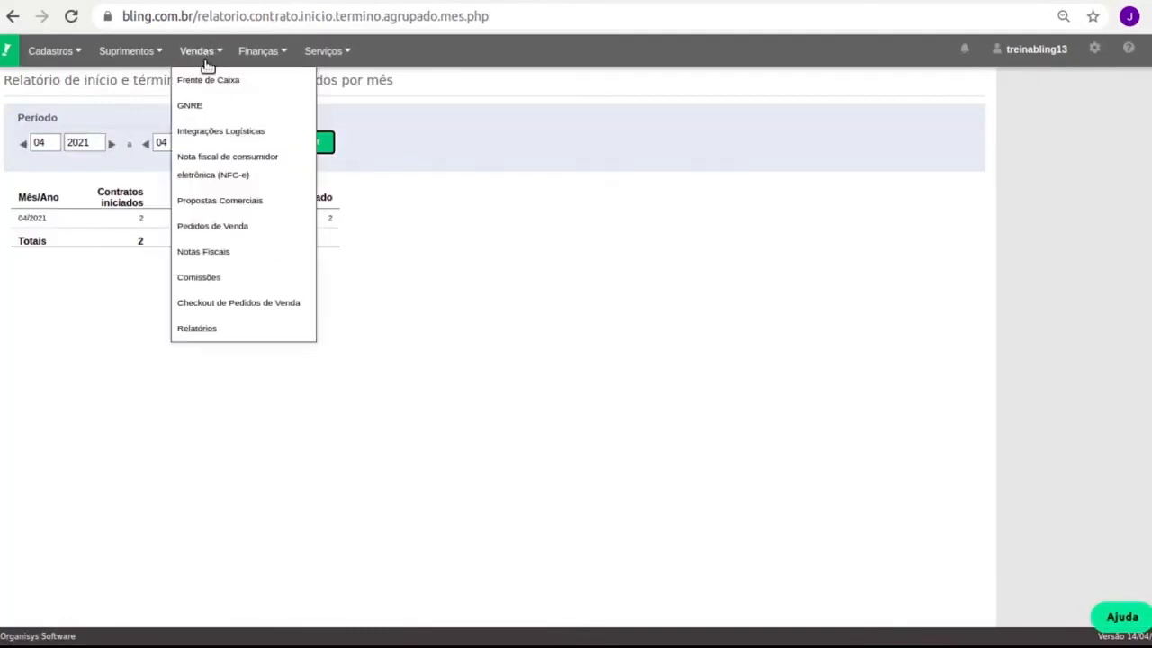
mouse_move(273, 51)
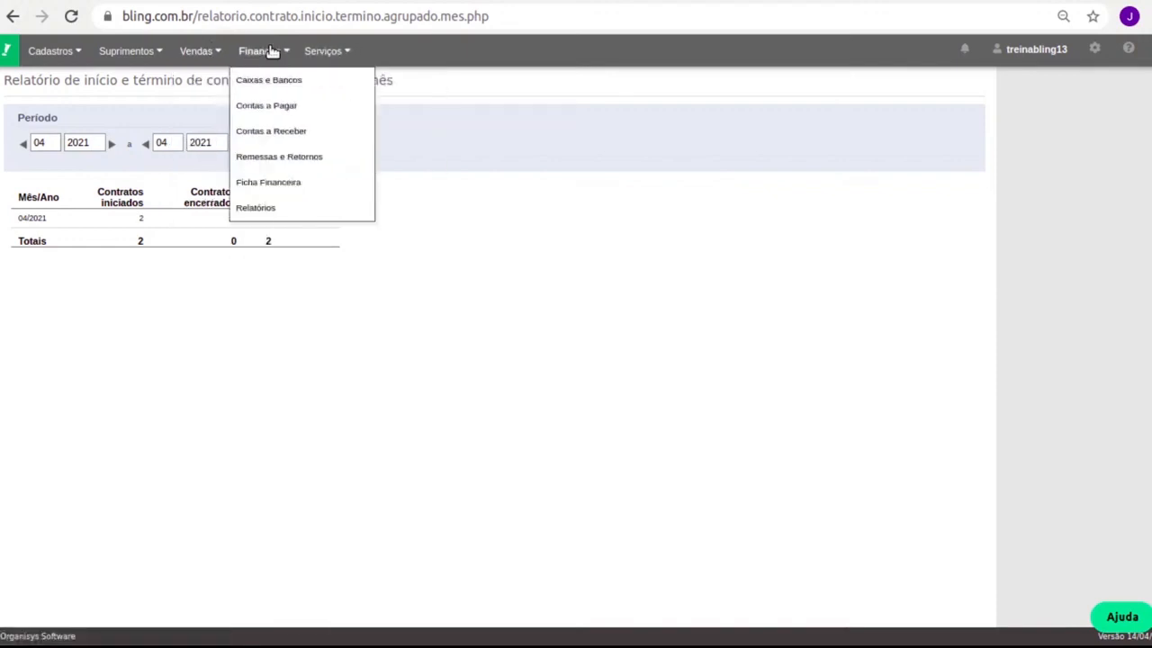
mouse_move(331, 56)
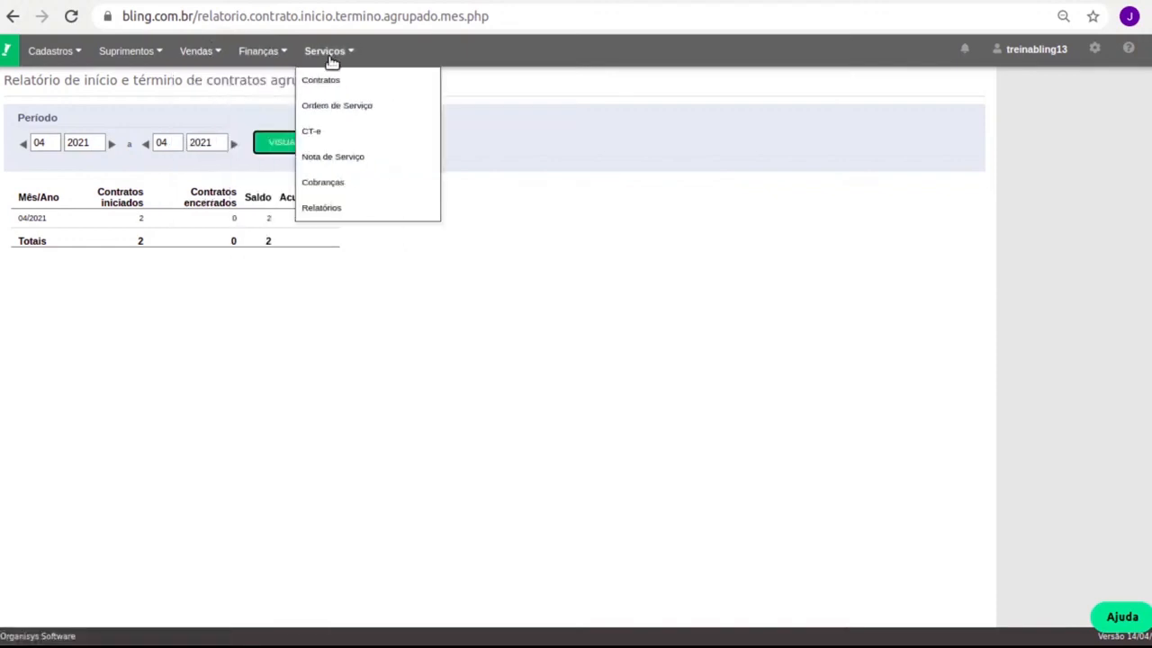
click(324, 183)
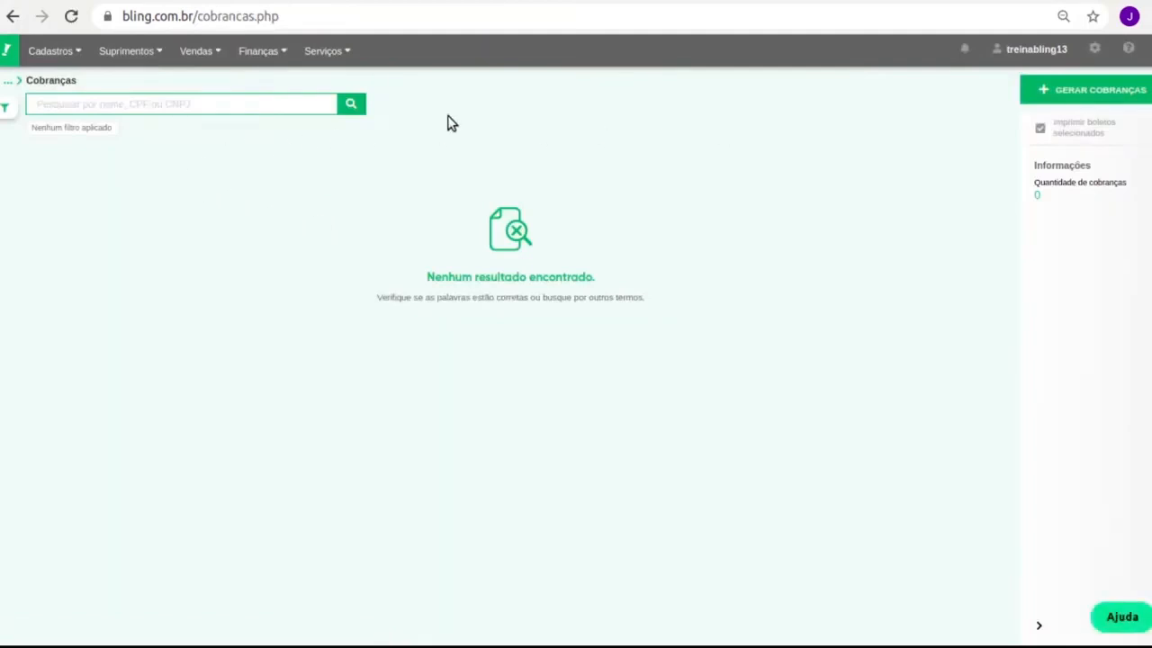
Filter Cobranças to May 2021 and dismiss the onboarding popup, showing the 100,00 and 150,00 charges.
click(350, 102)
click(15, 109)
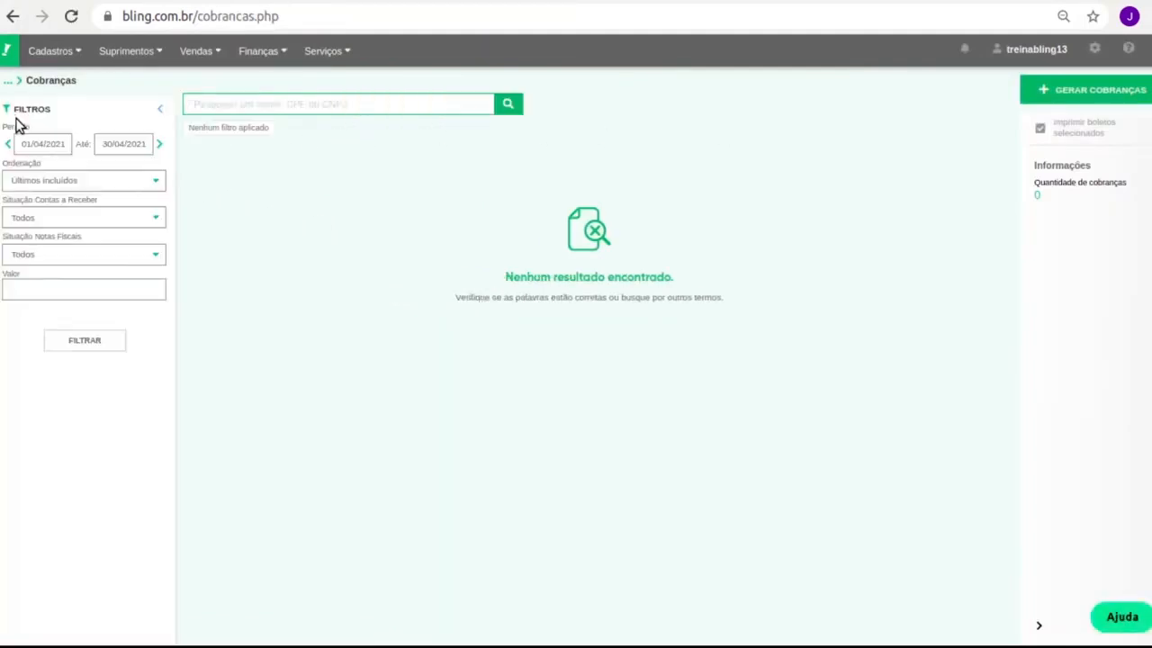
click(161, 145)
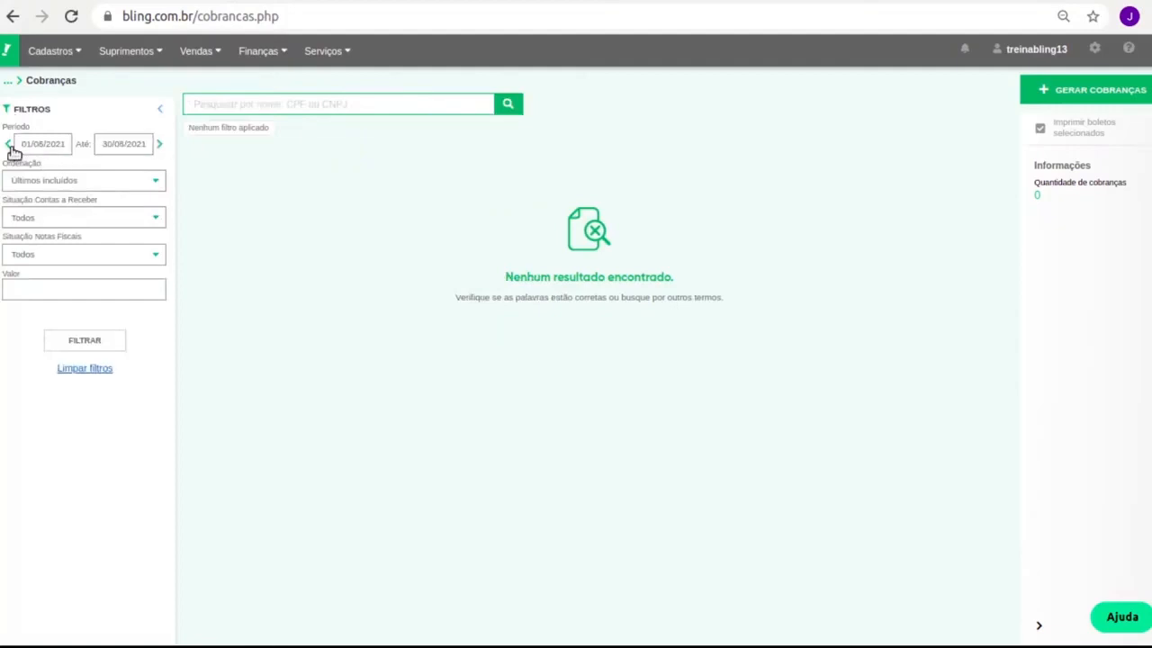
click(85, 341)
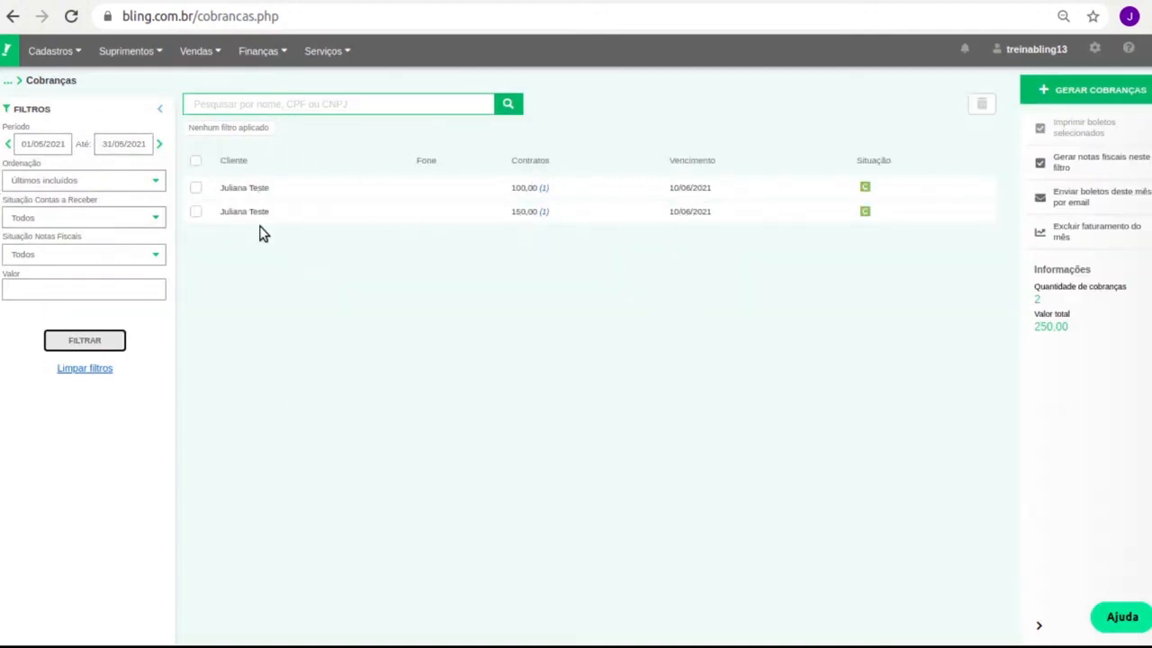
click(441, 233)
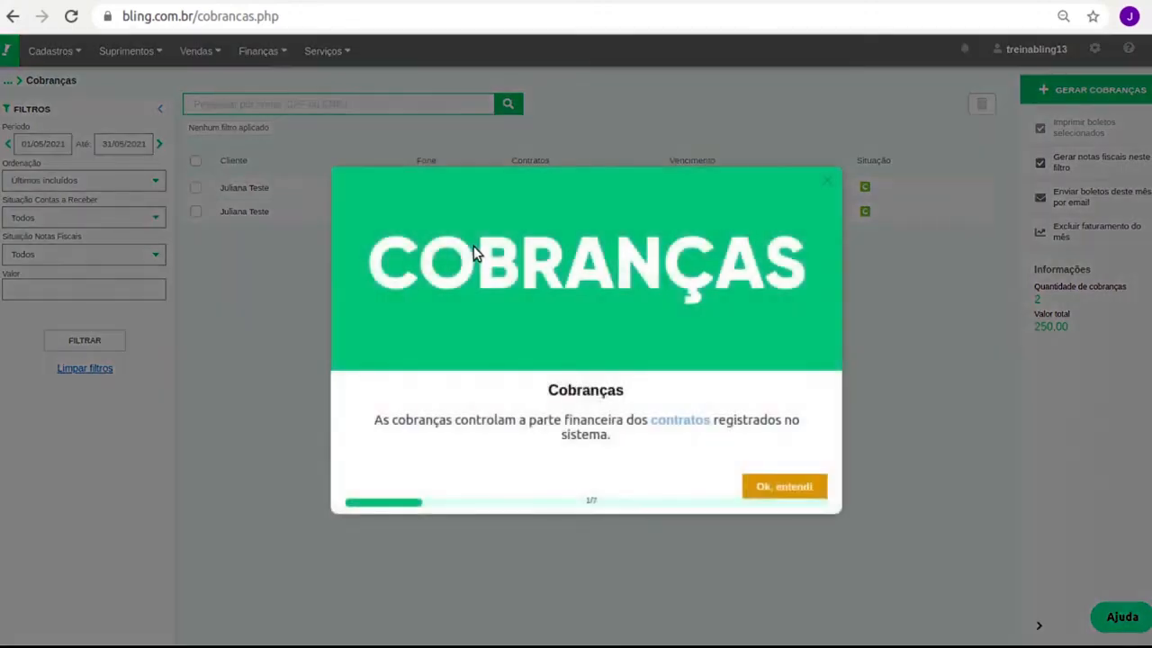
click(828, 182)
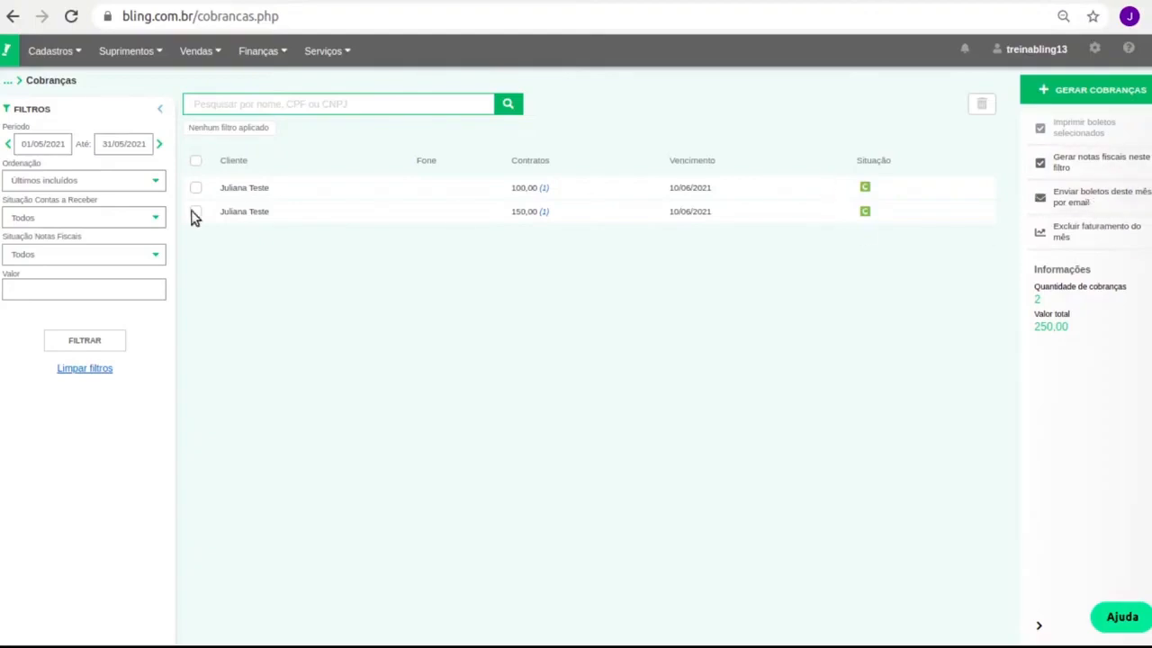
Toggle all charges on and off, then tick the first 100,00 charge.
click(195, 161)
click(196, 161)
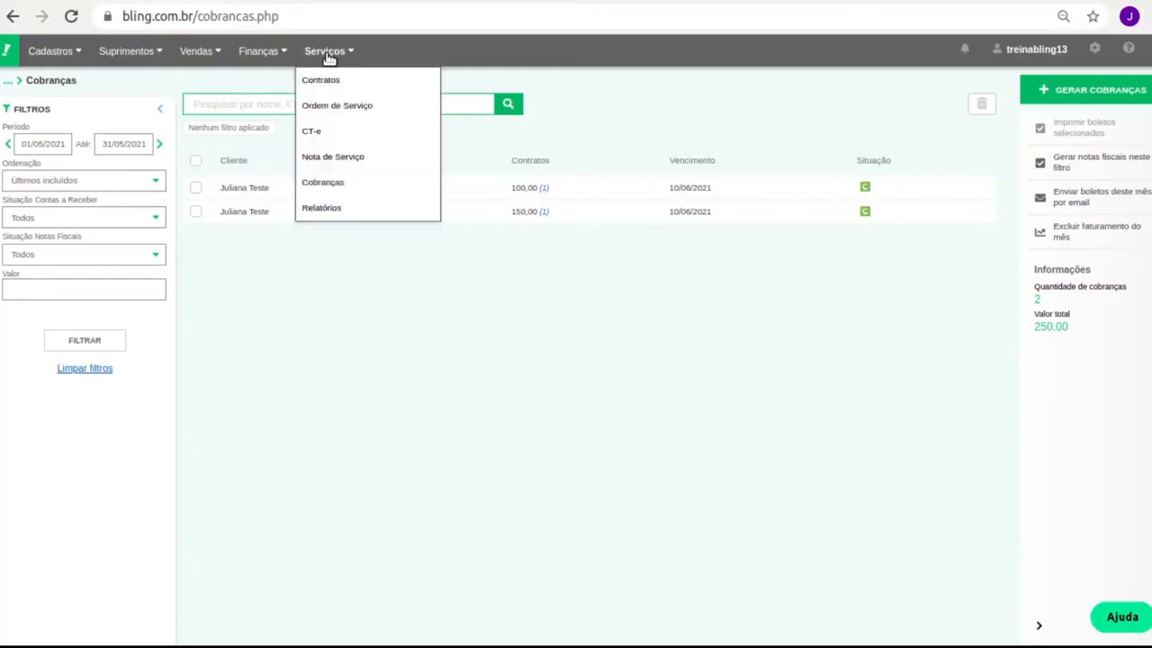
mouse_move(270, 51)
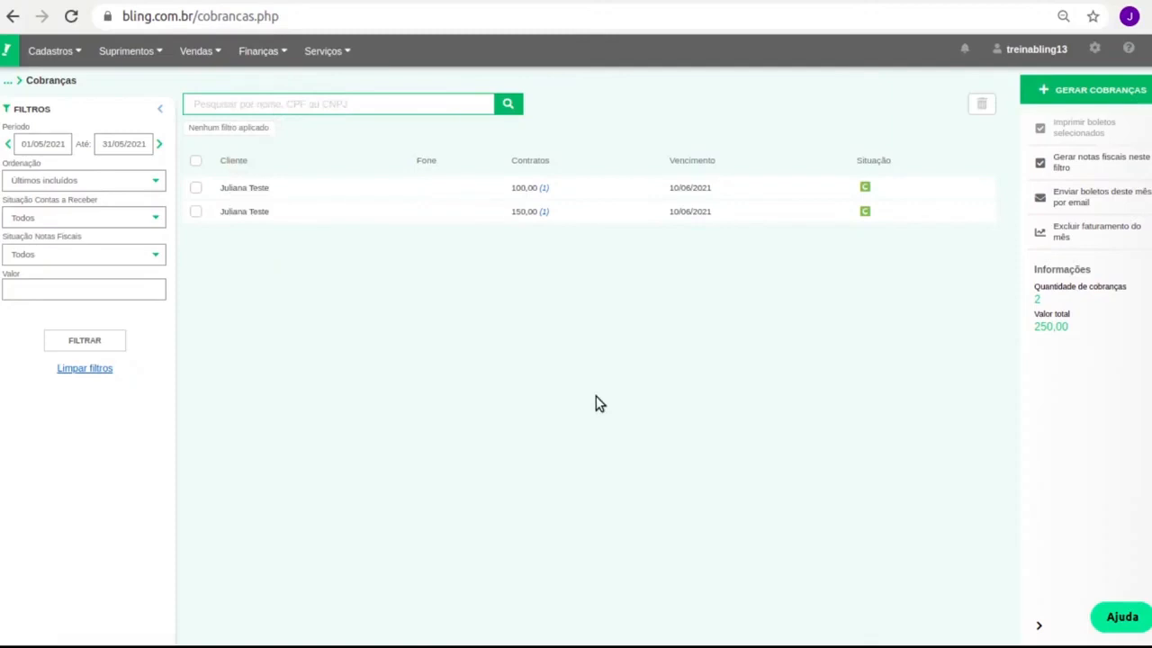
click(195, 187)
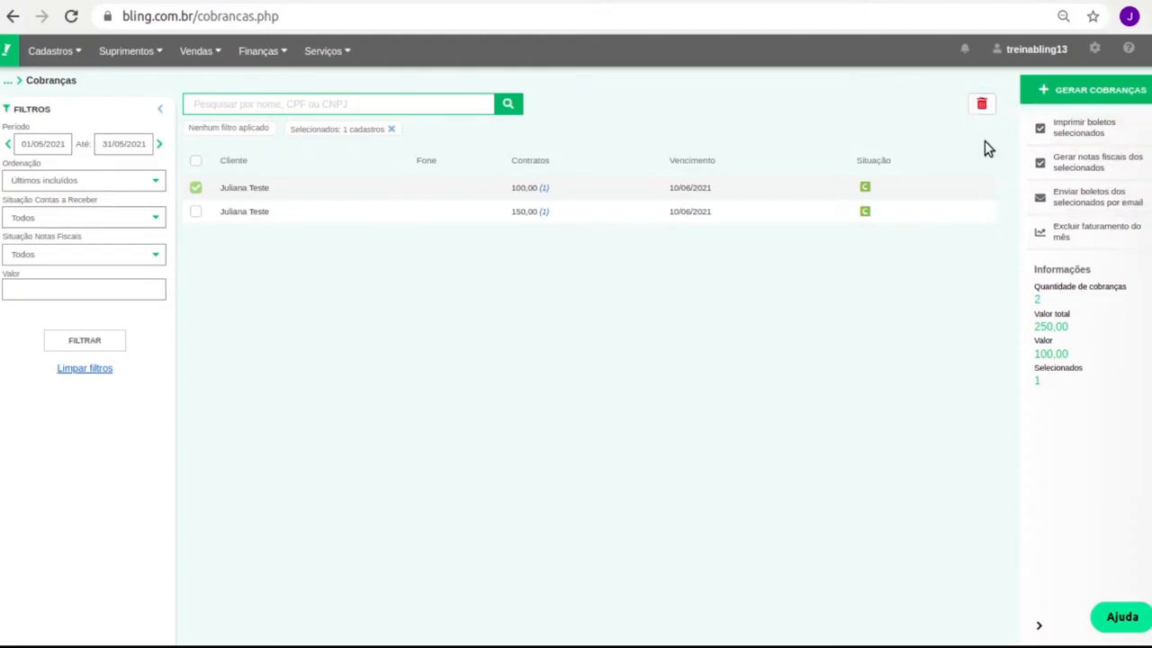
View the first charge's contract detail (Serviço de internet, R$ 100,00) twice, closing it each time.
click(543, 188)
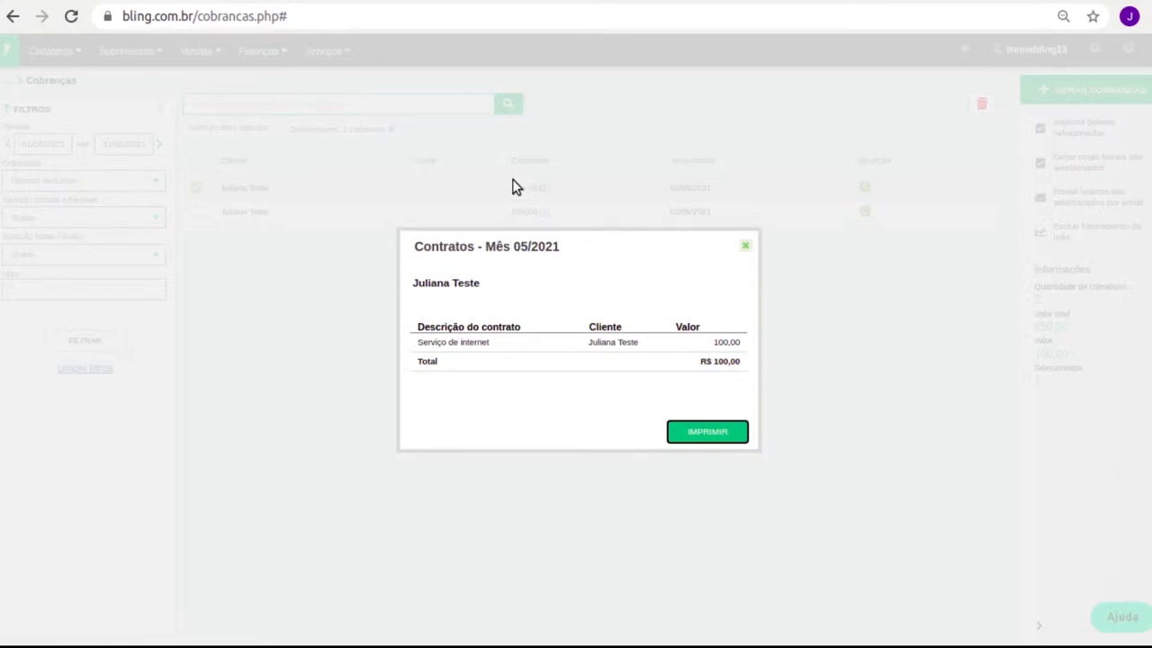
click(746, 245)
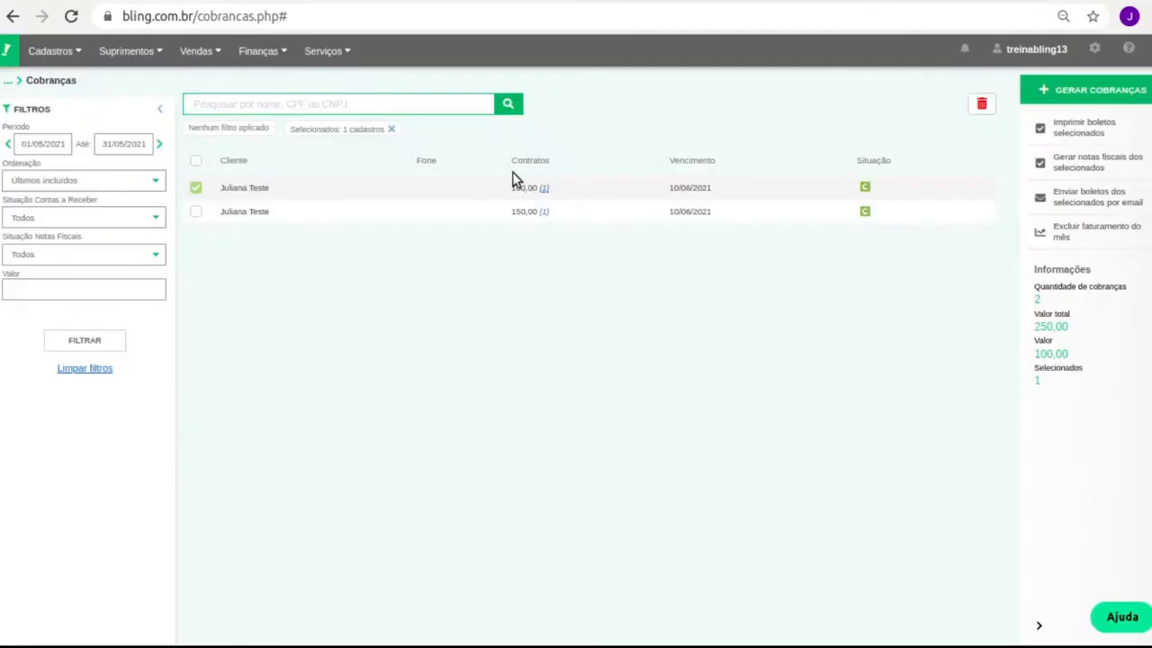
click(544, 188)
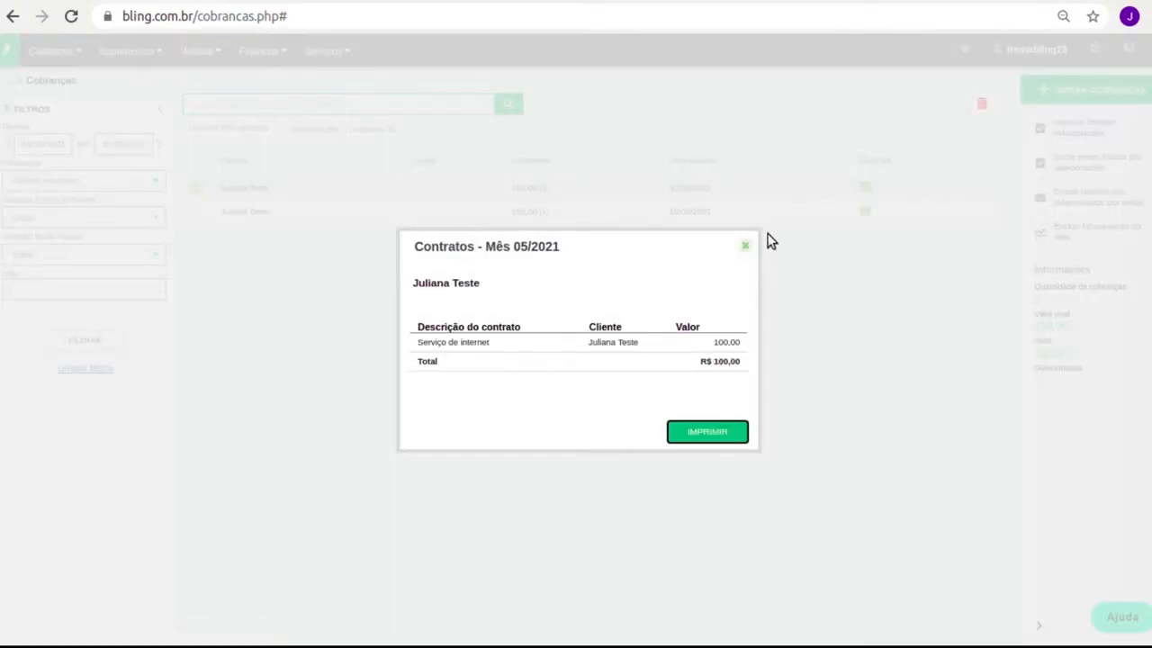
click(745, 246)
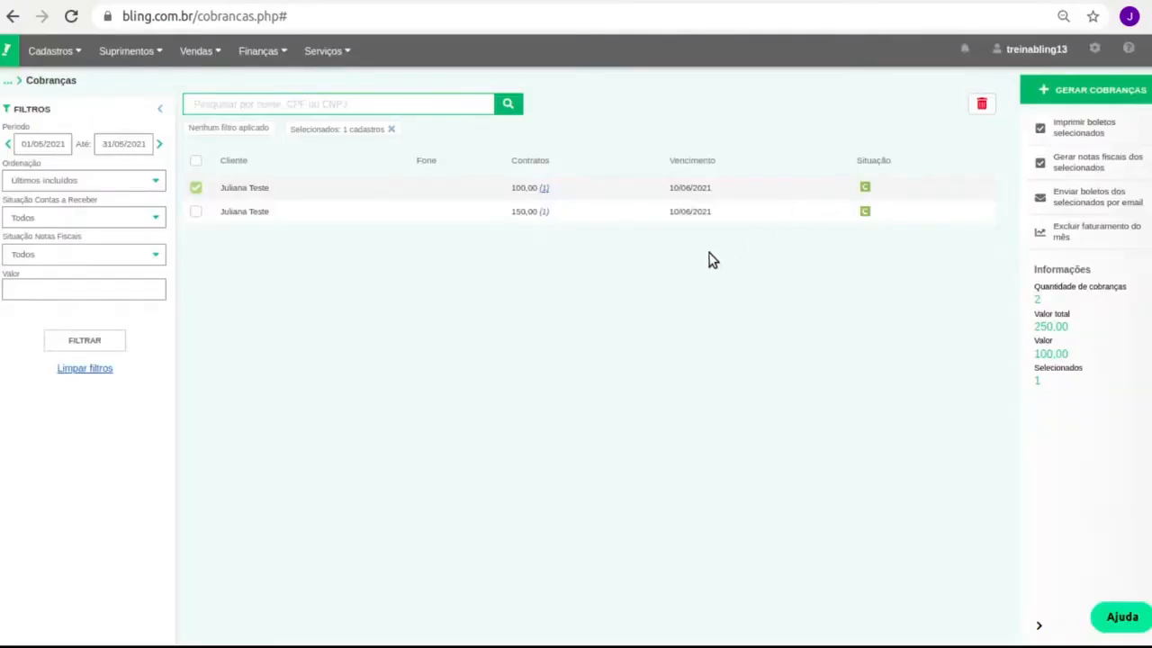